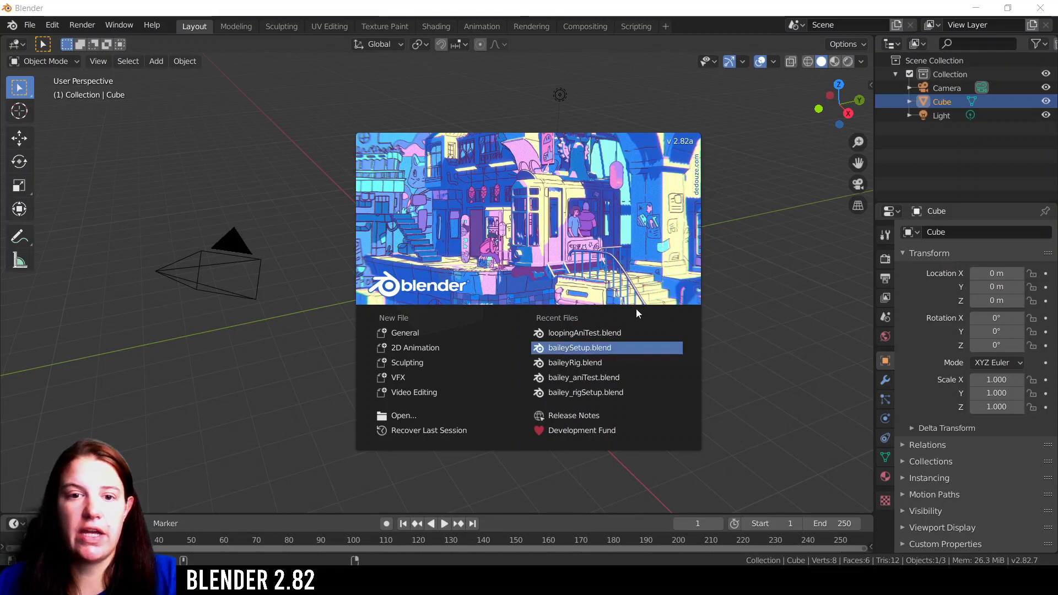
# Start a new General file and leave the default cube deselected
pyautogui.click(398, 332)
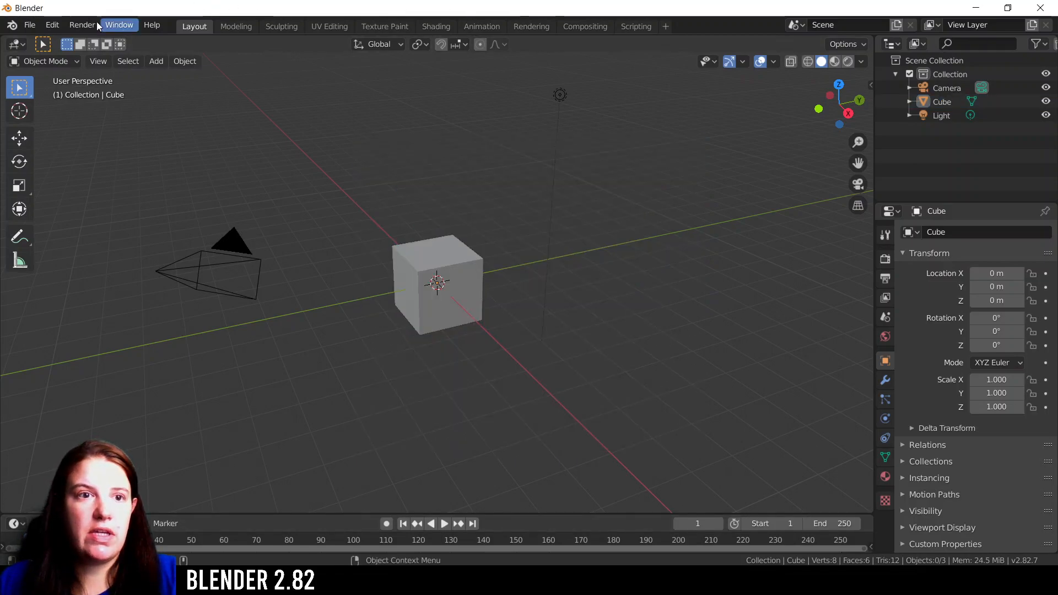
pyautogui.click(457, 269)
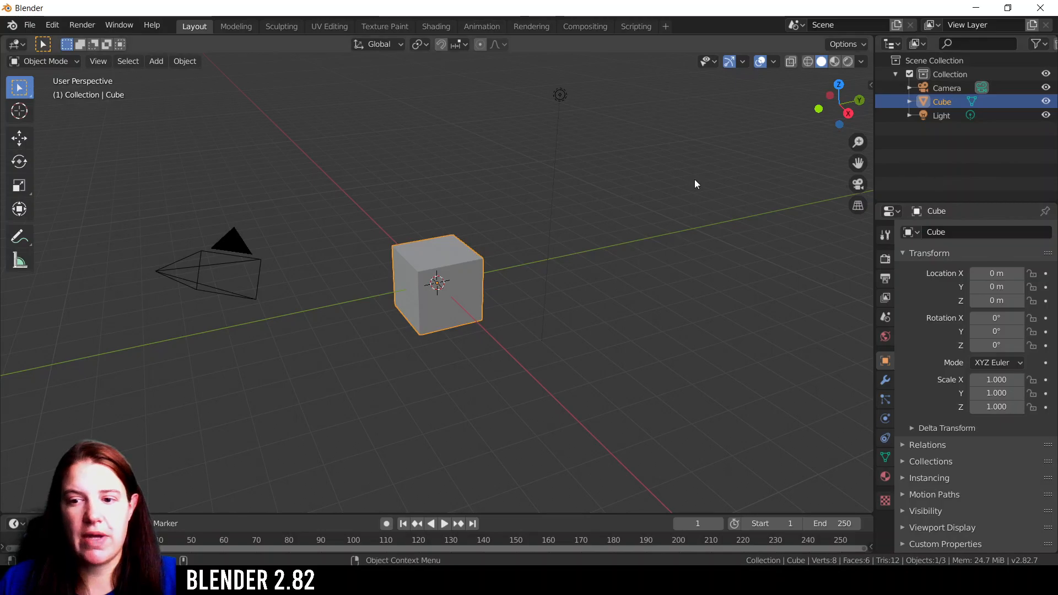
pyautogui.click(411, 165)
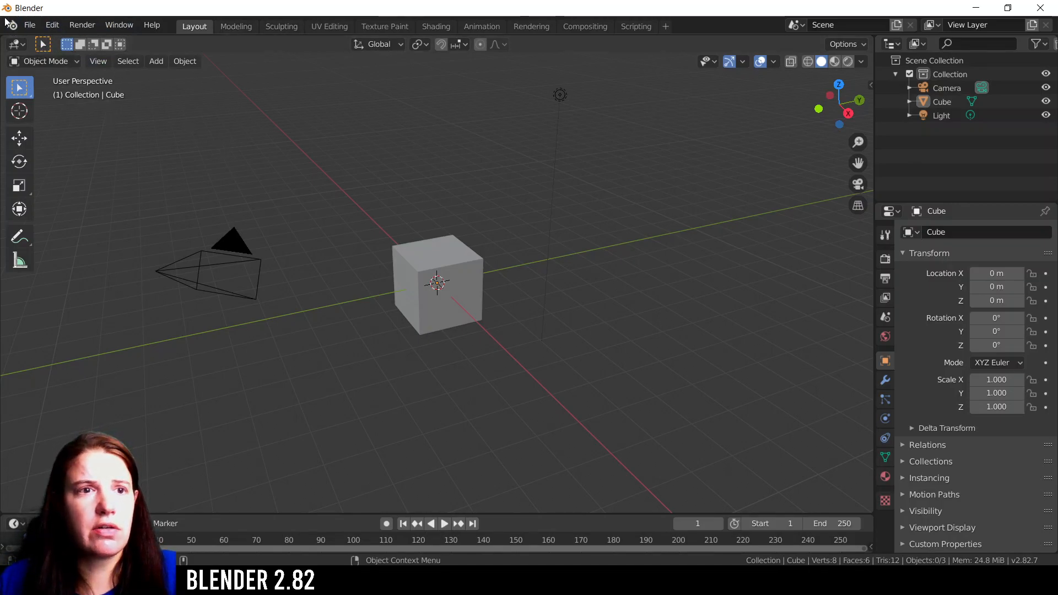
pyautogui.click(25, 26)
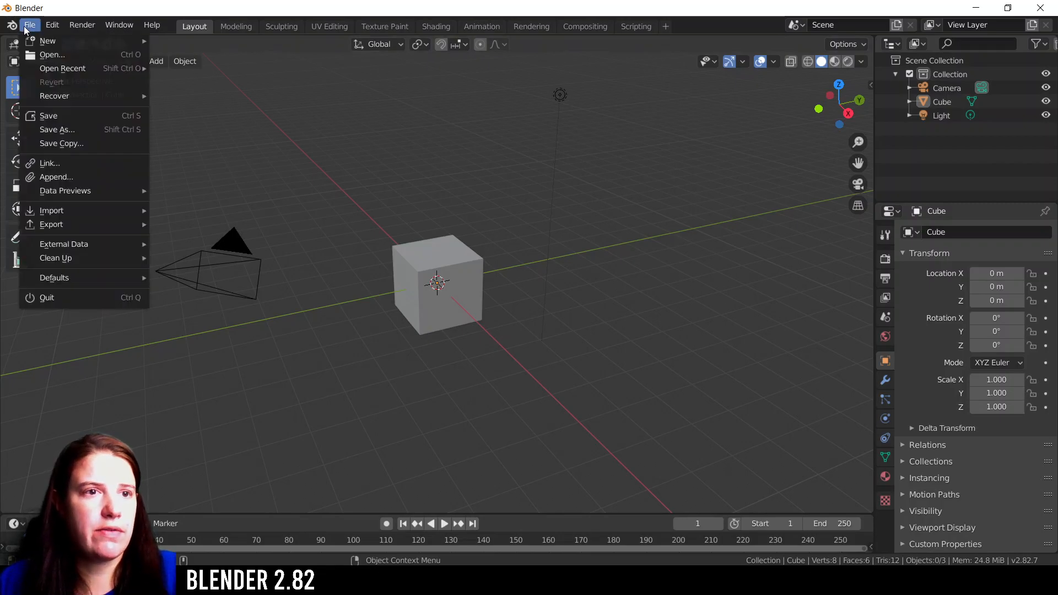
pyautogui.moveTo(150, 25)
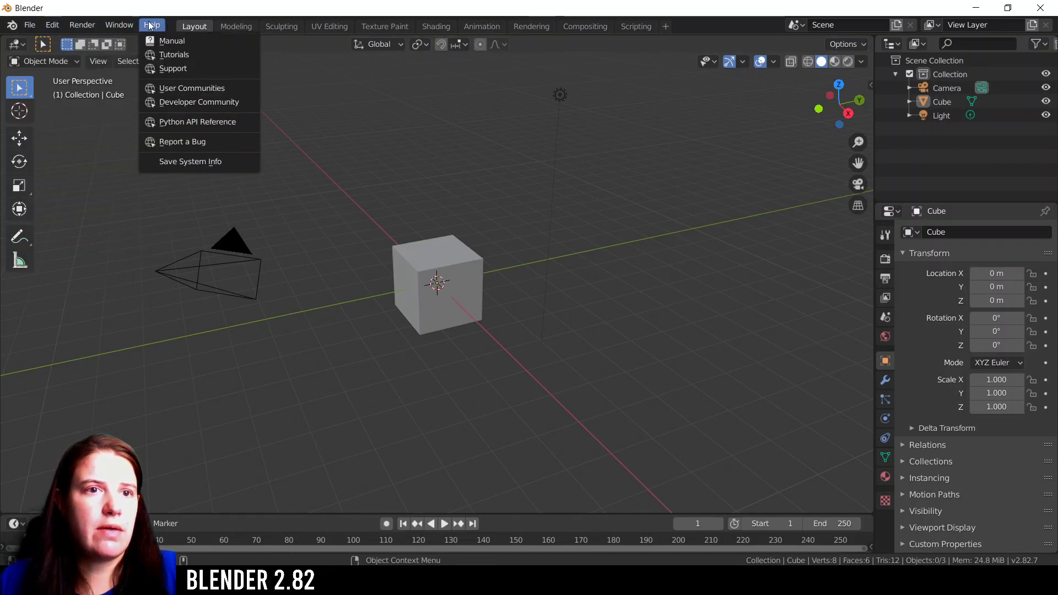
pyautogui.click(30, 26)
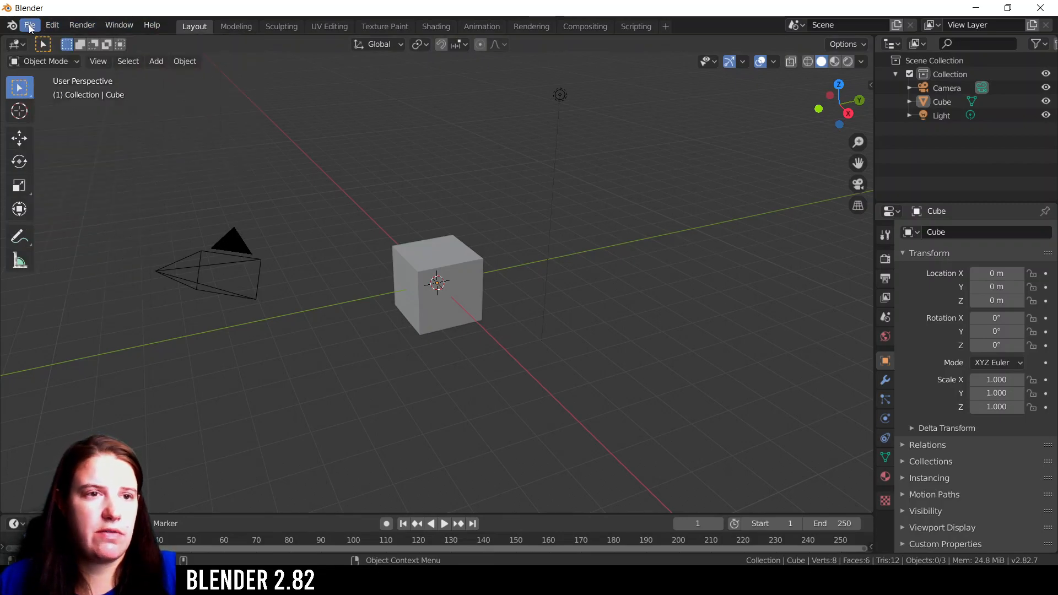
# Open the Preferences window, move it over the middle of the viewport and show the Keymap settings
pyautogui.click(28, 24)
pyautogui.moveTo(53, 25)
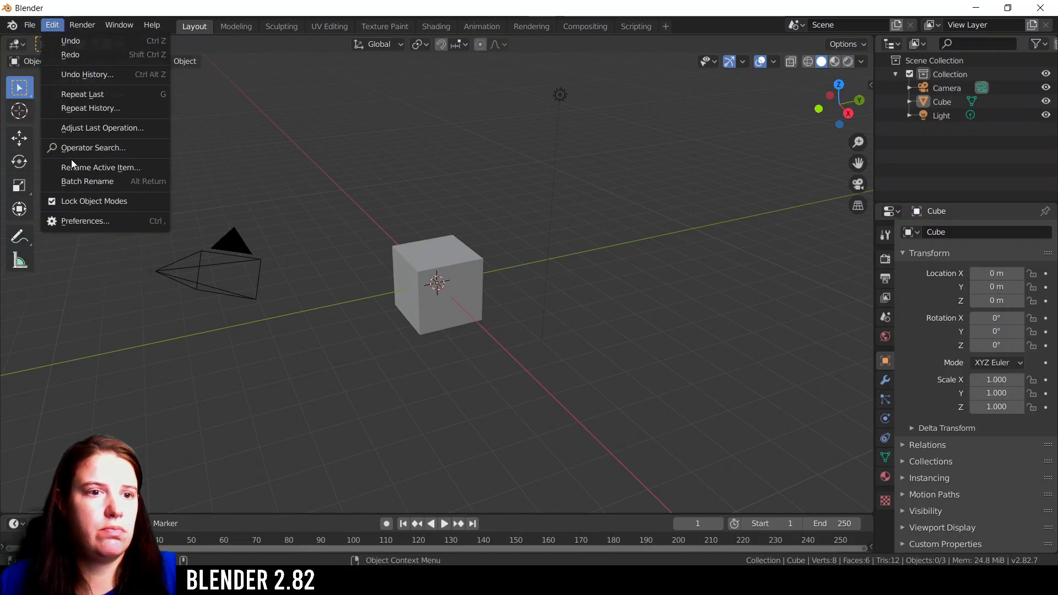
pyautogui.click(74, 221)
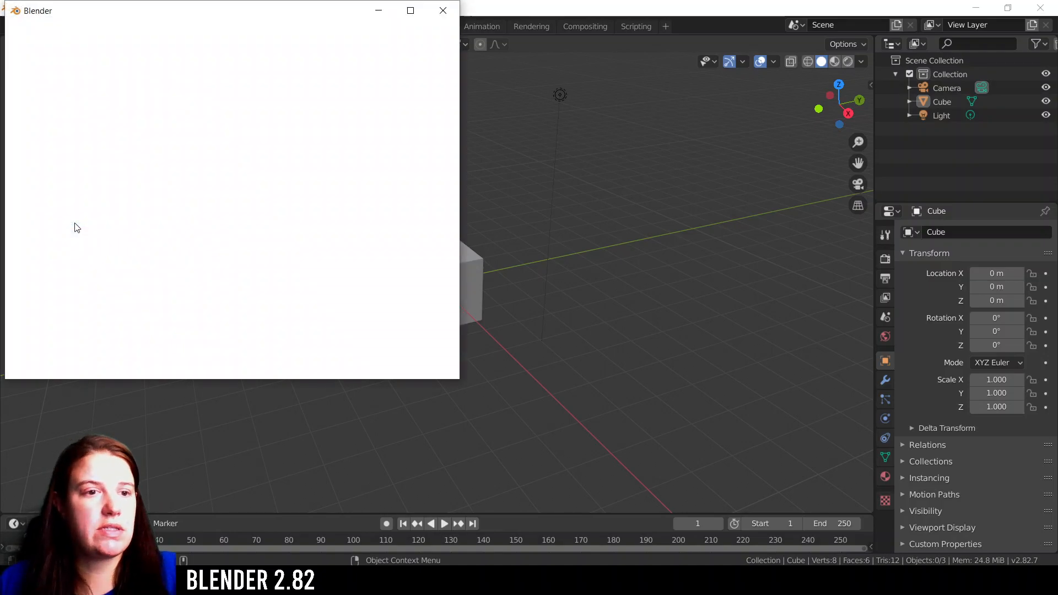
pyautogui.moveTo(159, 15); pyautogui.dragTo(324, 72)
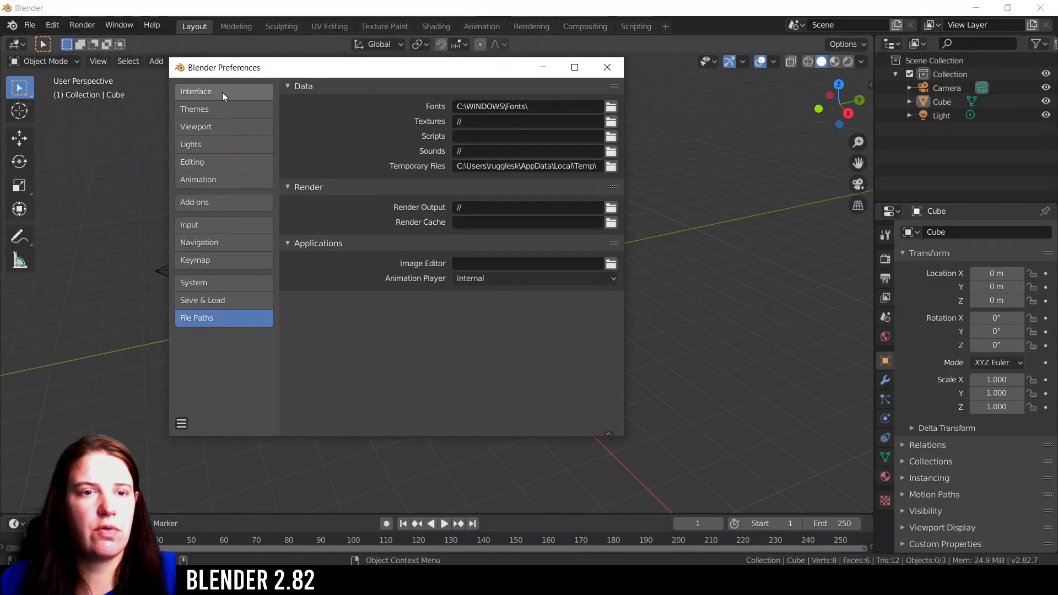
pyautogui.click(221, 91)
pyautogui.click(204, 259)
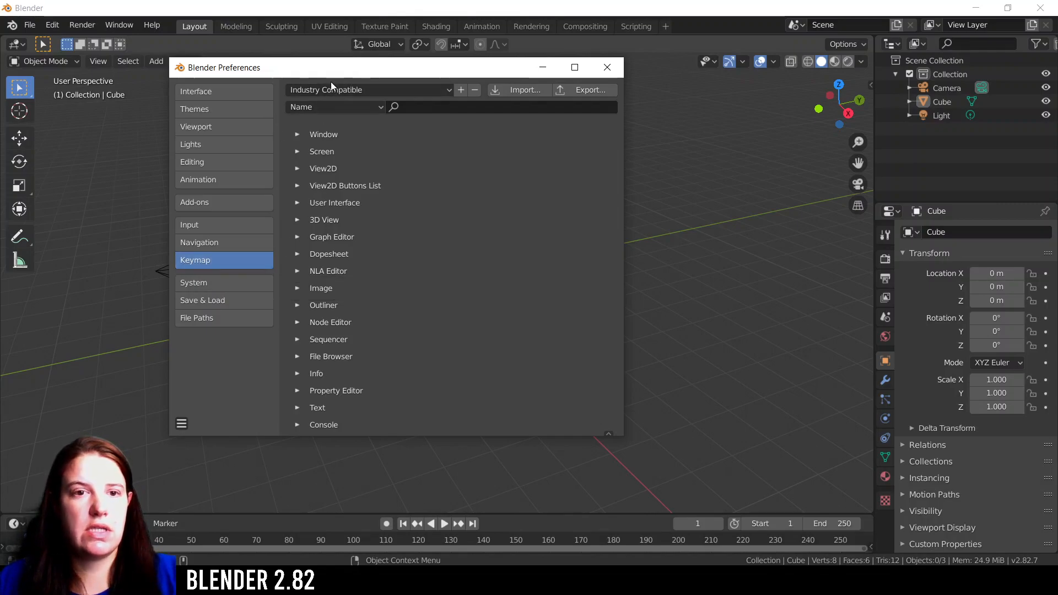
# Switch the keymap preset to Blender and search its shortcuts by Key-Binding for "ctrl n"
pyautogui.click(417, 88)
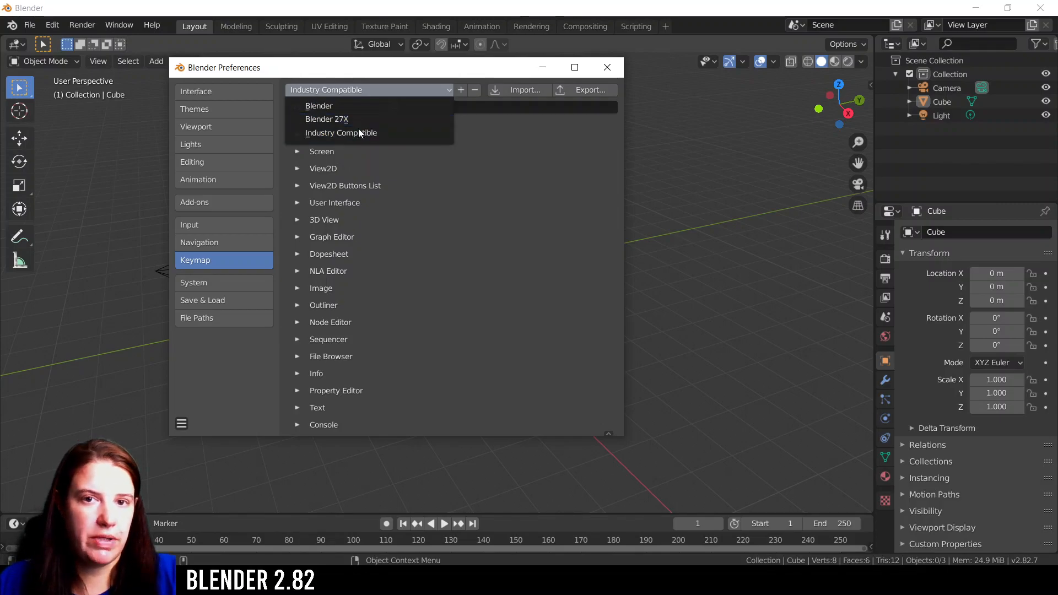
pyautogui.click(322, 105)
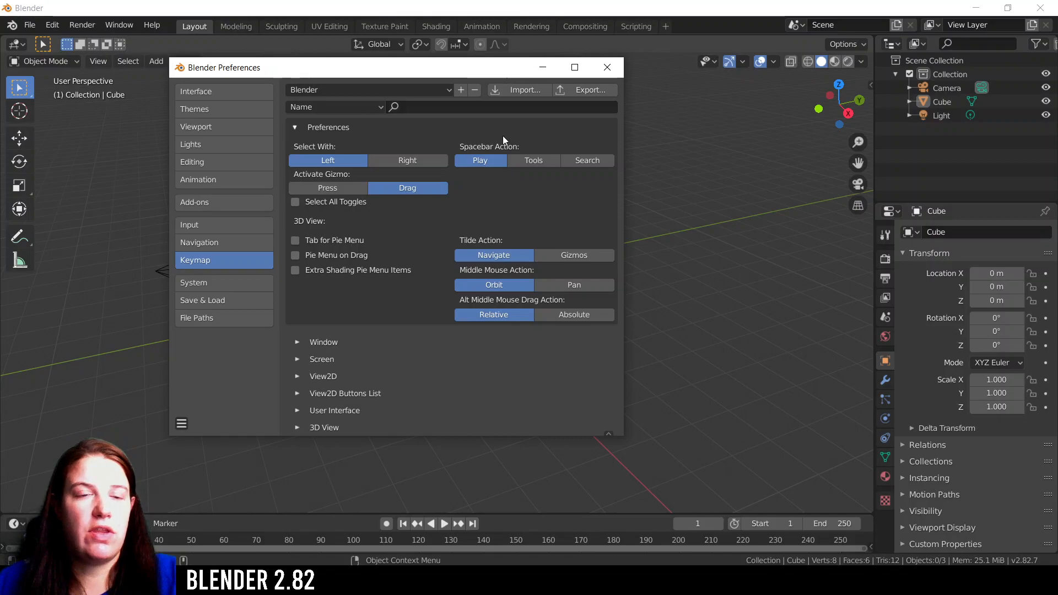
pyautogui.click(309, 108)
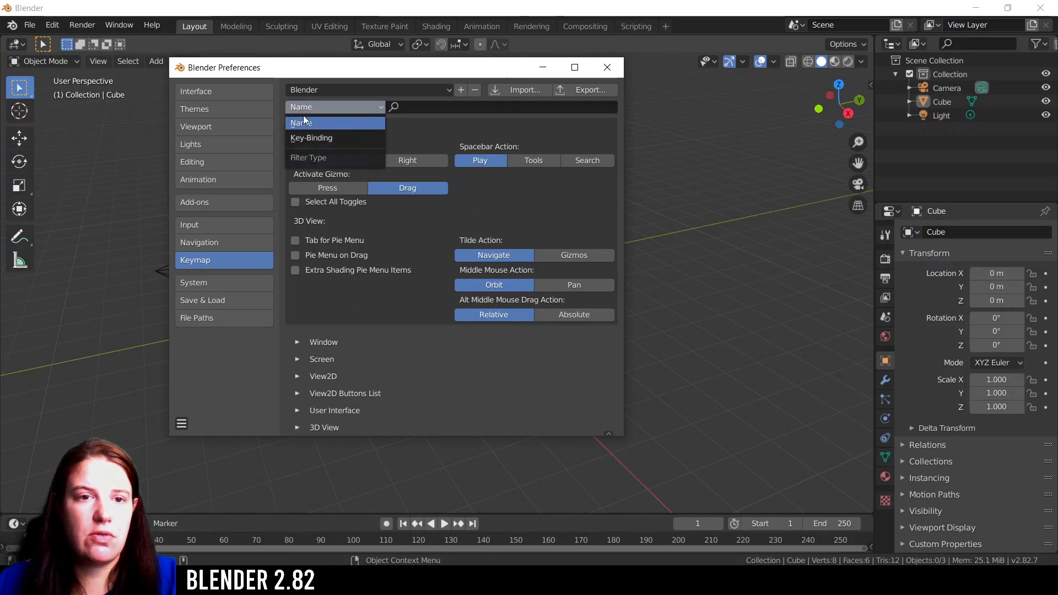
pyautogui.click(307, 108)
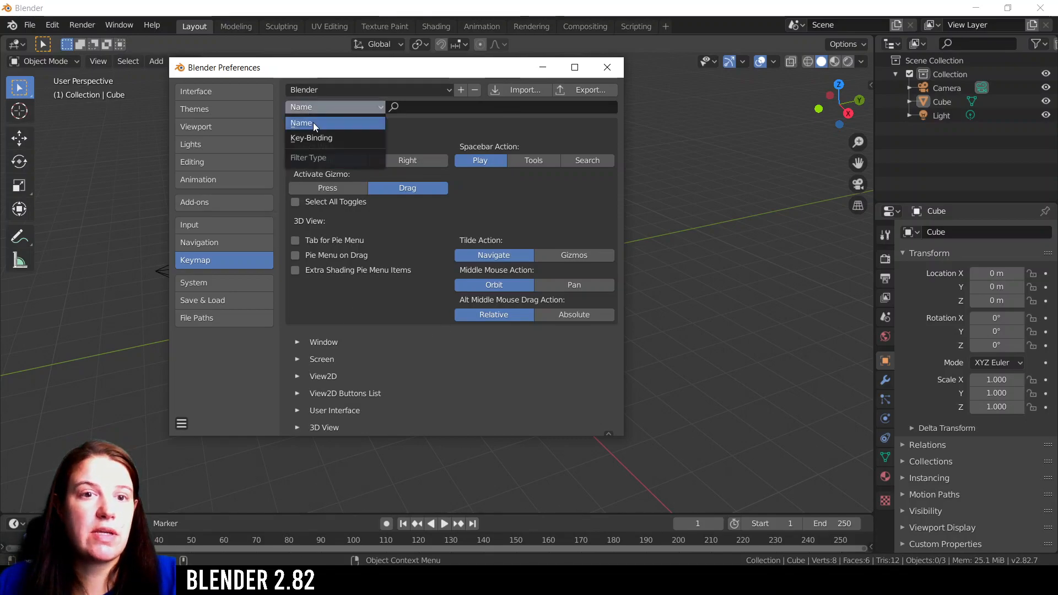
pyautogui.click(299, 138)
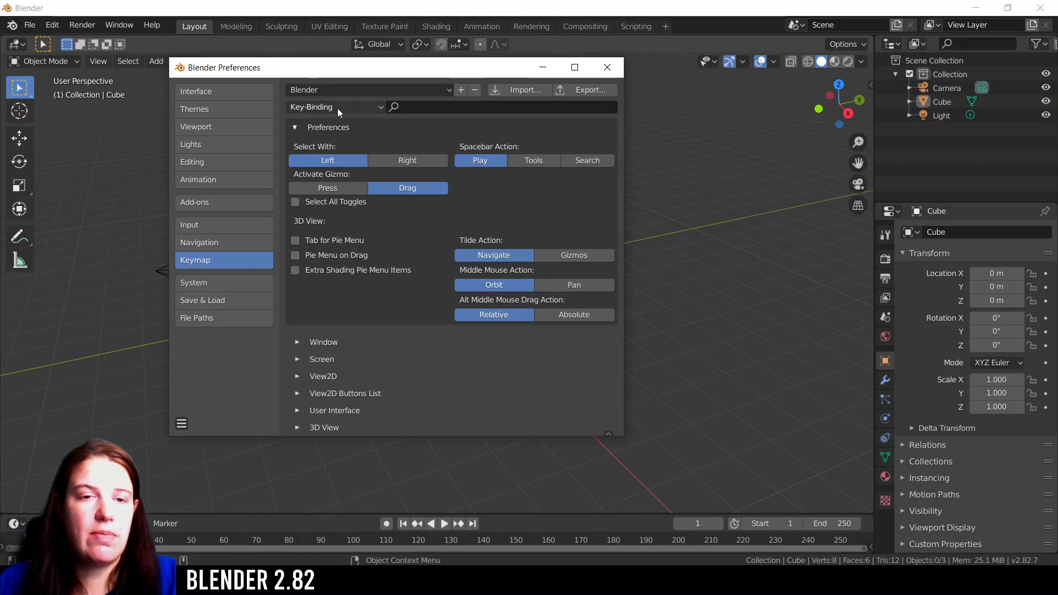
pyautogui.click(402, 109)
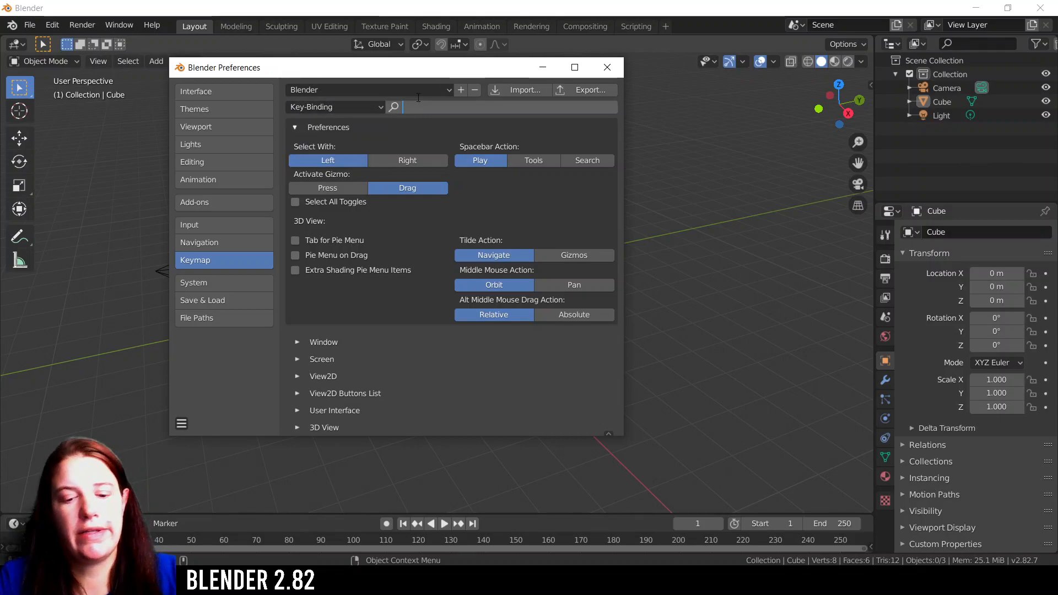
pyautogui.write('ctrl n')
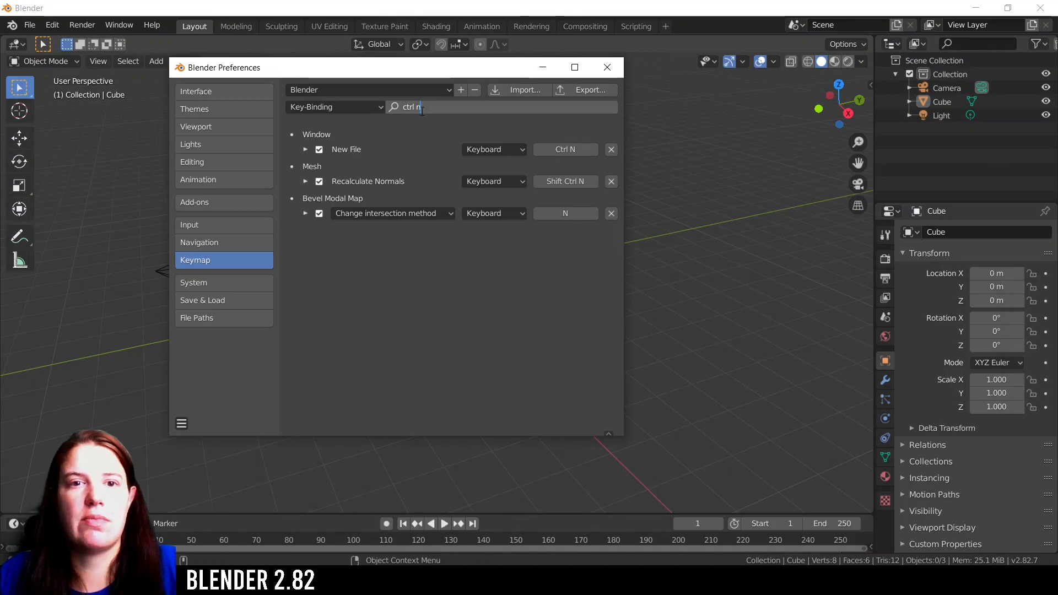
# Change the keymap filter to Name and search the shortcuts for "new"
pyautogui.click(319, 107)
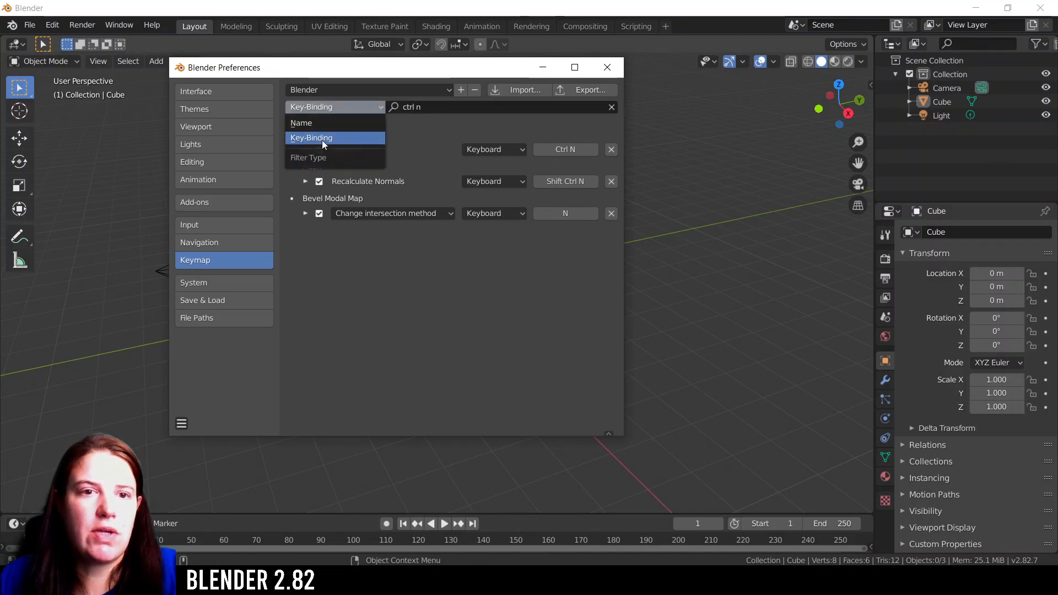
pyautogui.click(375, 109)
pyautogui.click(333, 125)
pyautogui.click(411, 107)
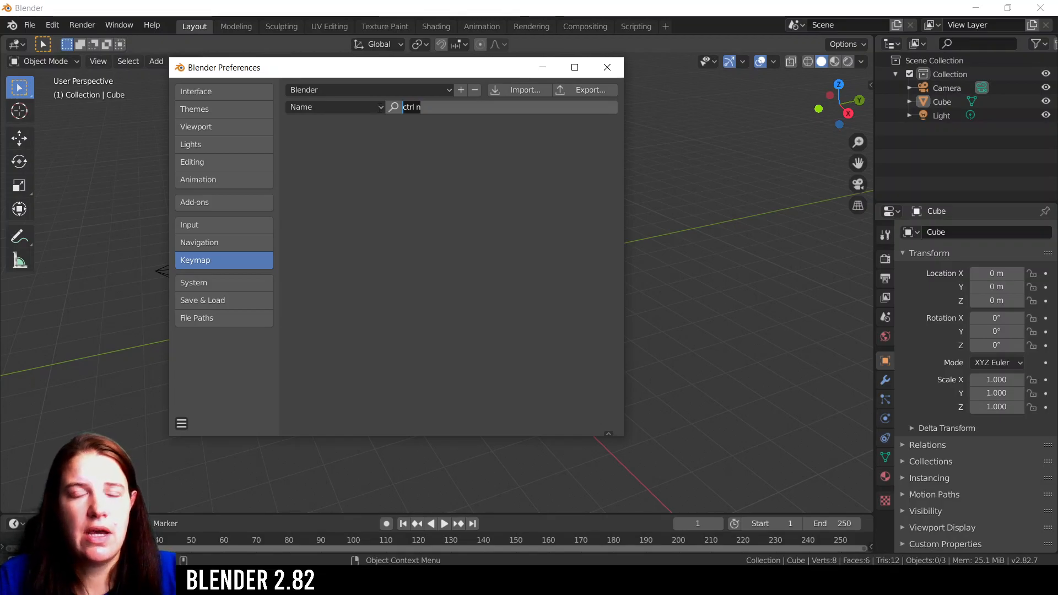
pyautogui.write('new')
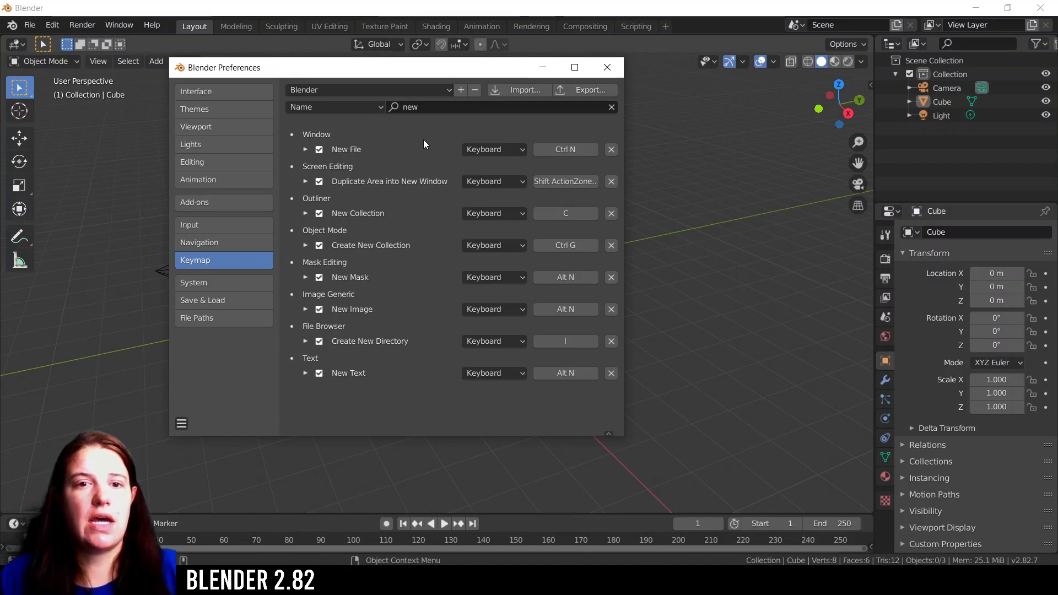
# Set the keymap preset to Industry Compatible and clear the shortcut search text
pyautogui.click(365, 90)
pyautogui.click(355, 134)
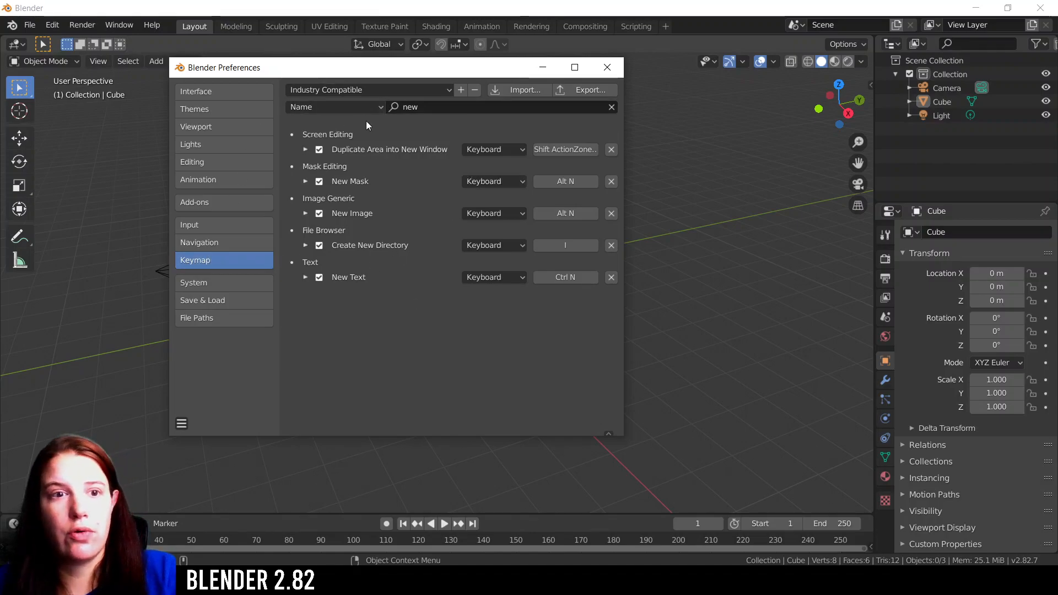
pyautogui.click(424, 108)
pyautogui.press('BackSpace')
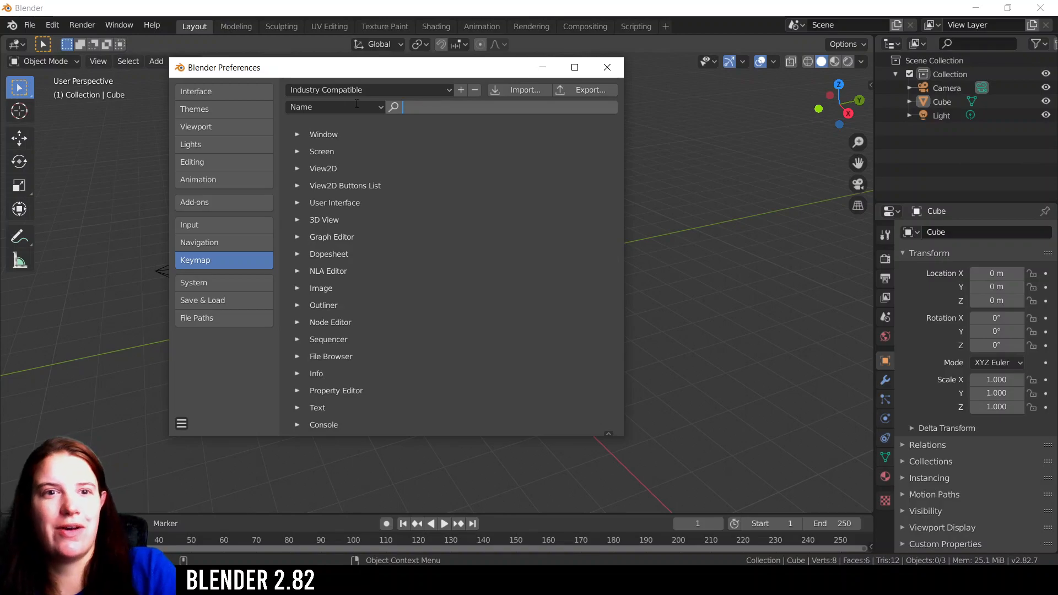
pyautogui.click(330, 107)
pyautogui.click(330, 107)
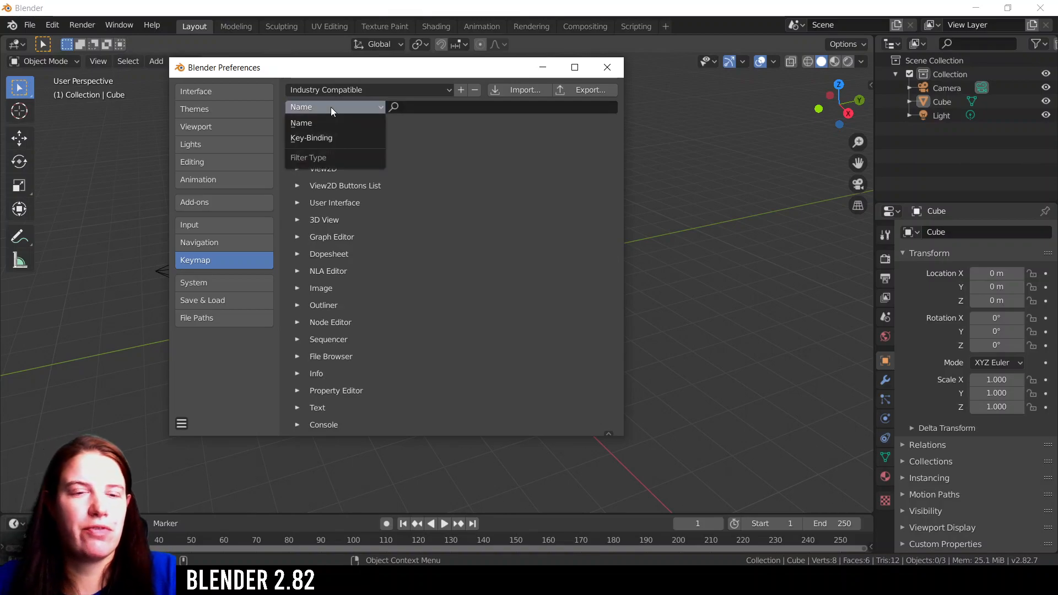
pyautogui.click(305, 125)
pyautogui.click(293, 107)
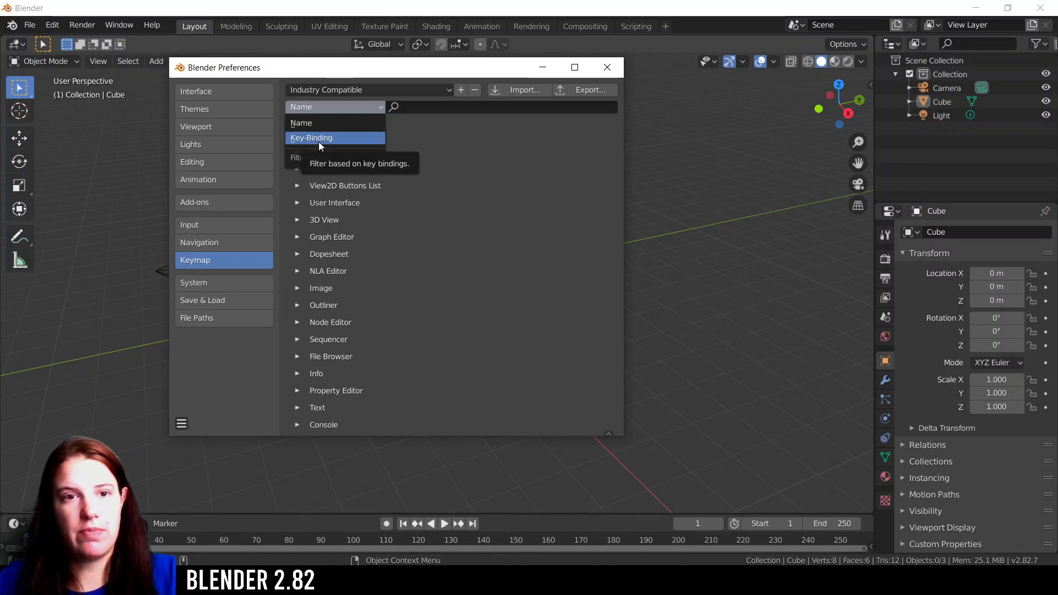
pyautogui.click(316, 104)
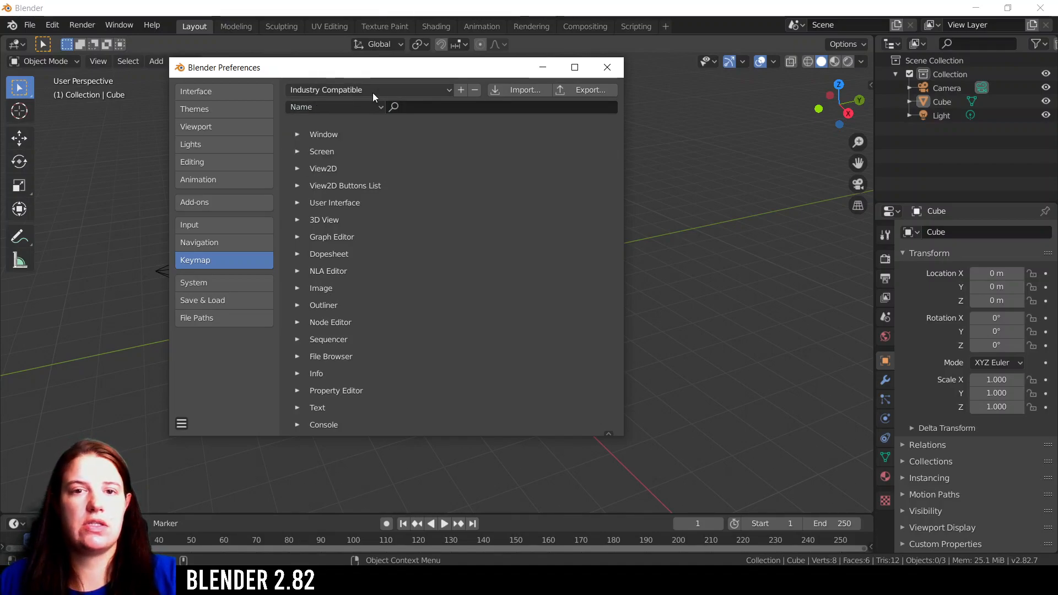
# Choose Industry Compatible again among the keymap presets and return from Preferences to the main window
pyautogui.click(306, 90)
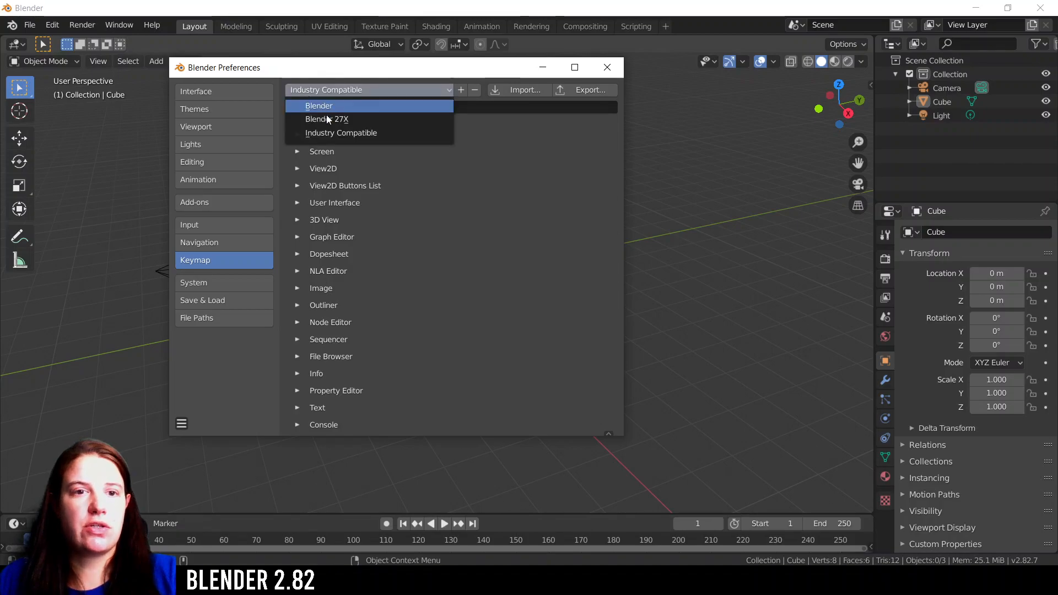
pyautogui.click(363, 134)
pyautogui.click(53, 25)
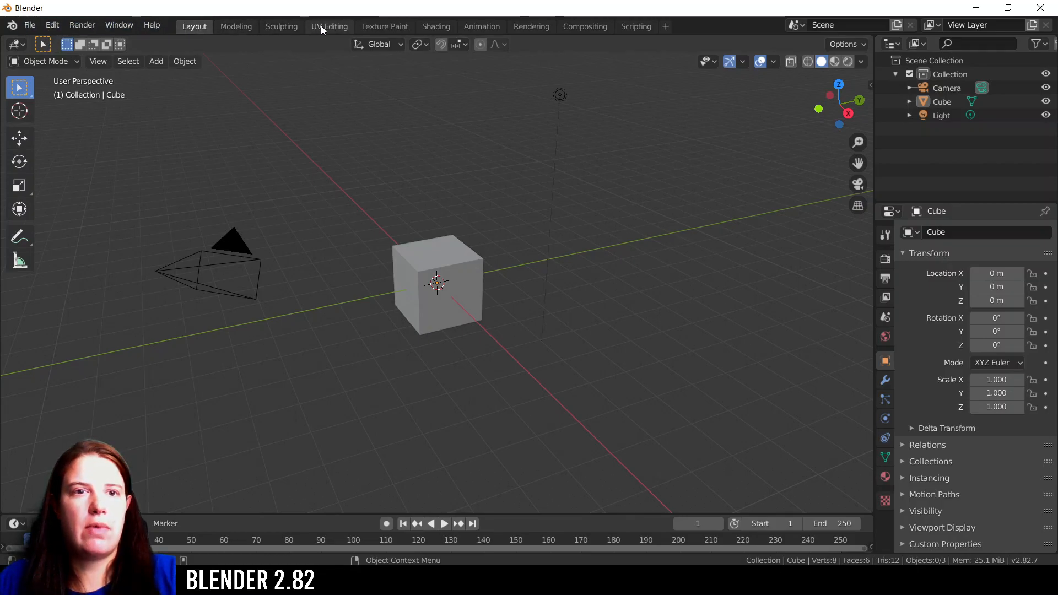
# Look through the Modeling, Sculpting, UV Editing and Texture Paint workspaces, finishing on the Layout workspace
pyautogui.click(233, 28)
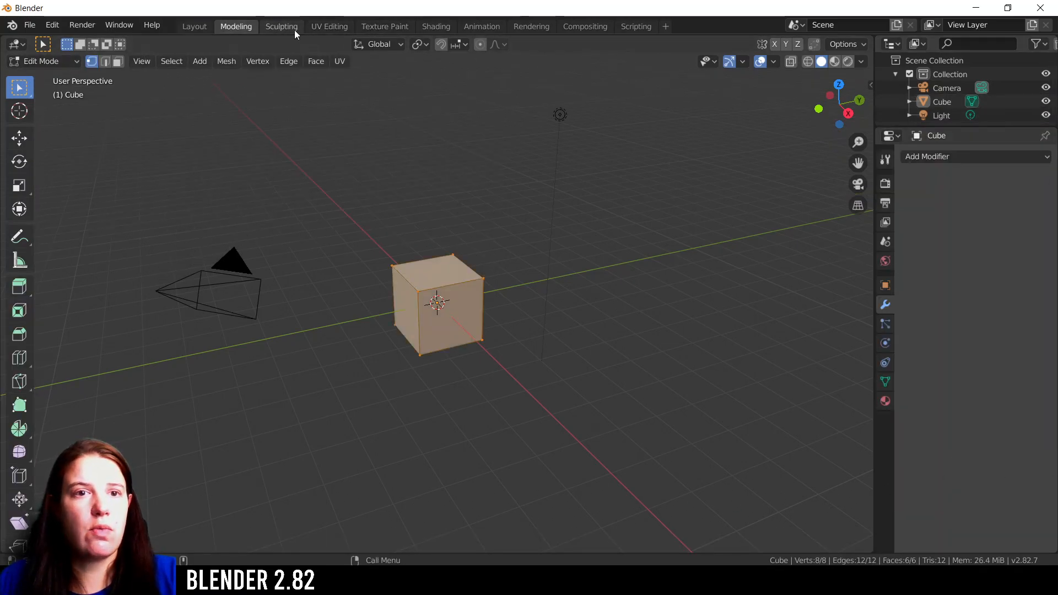
pyautogui.click(275, 29)
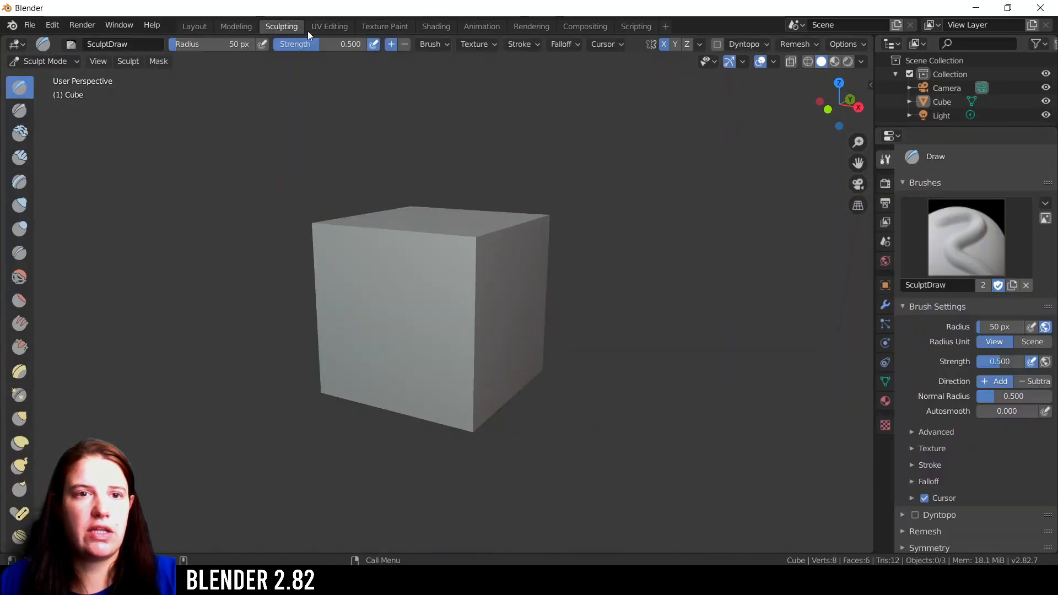
pyautogui.click(325, 29)
pyautogui.click(400, 26)
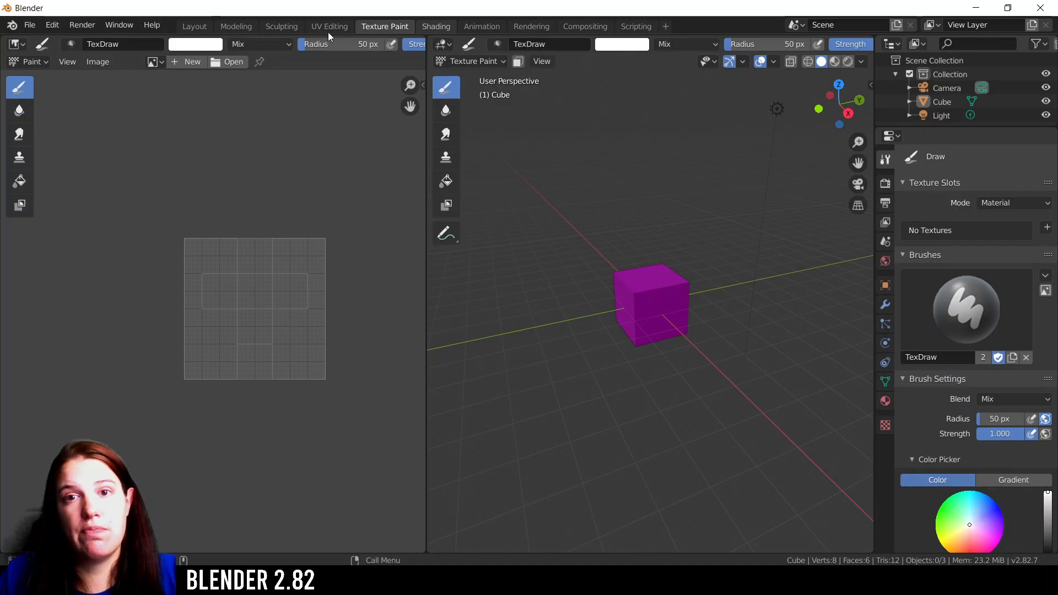
pyautogui.hotkey('ctrl', 'pagedown')
pyautogui.click(194, 28)
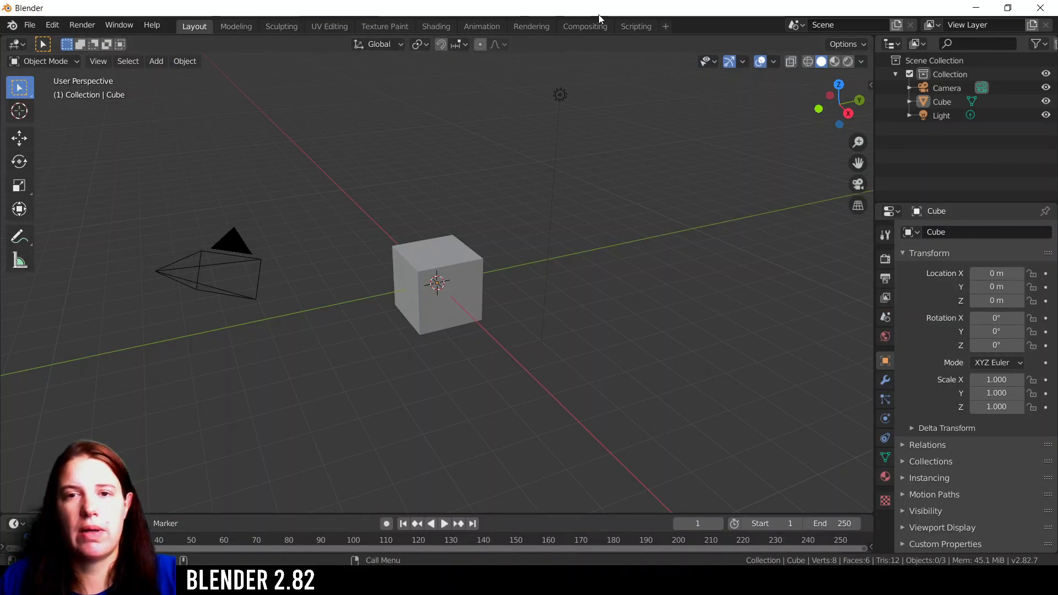
# Delete the Scripting, Compositing and Texture Paint workspaces
pyautogui.rightClick(637, 28)
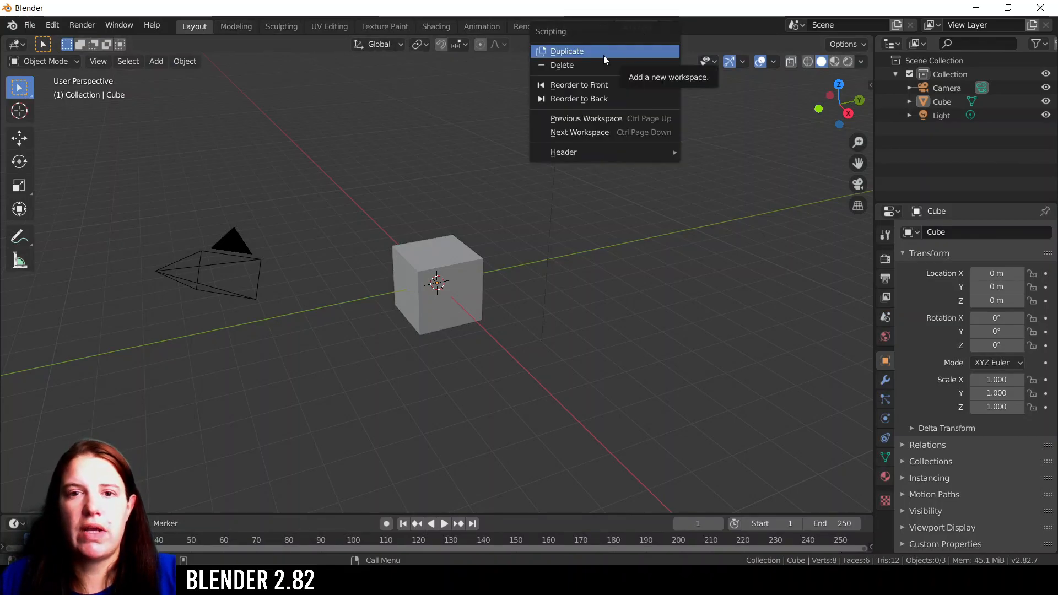
pyautogui.click(574, 66)
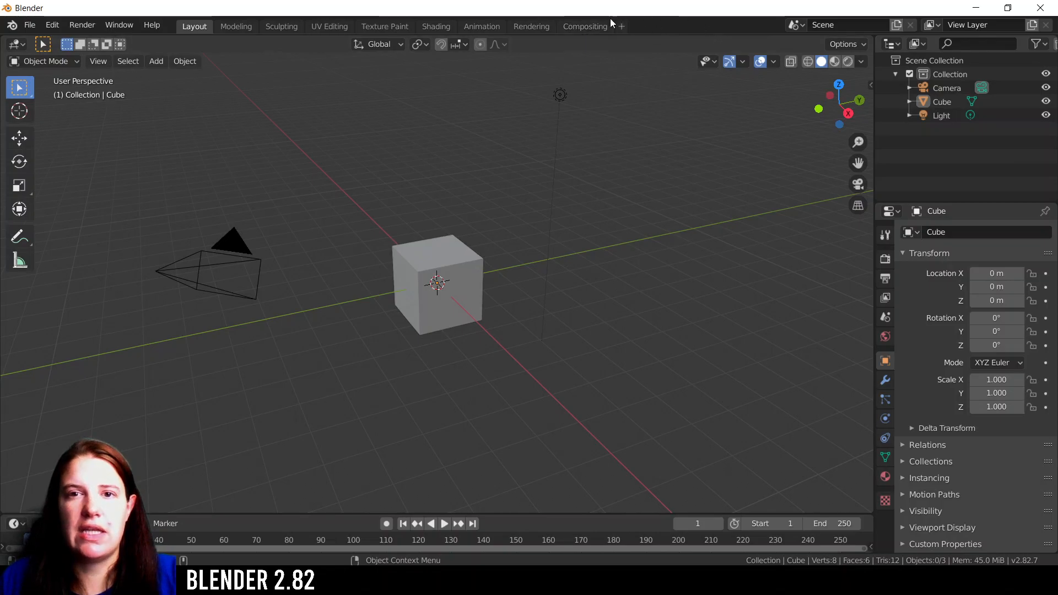
pyautogui.rightClick(590, 25)
pyautogui.click(552, 67)
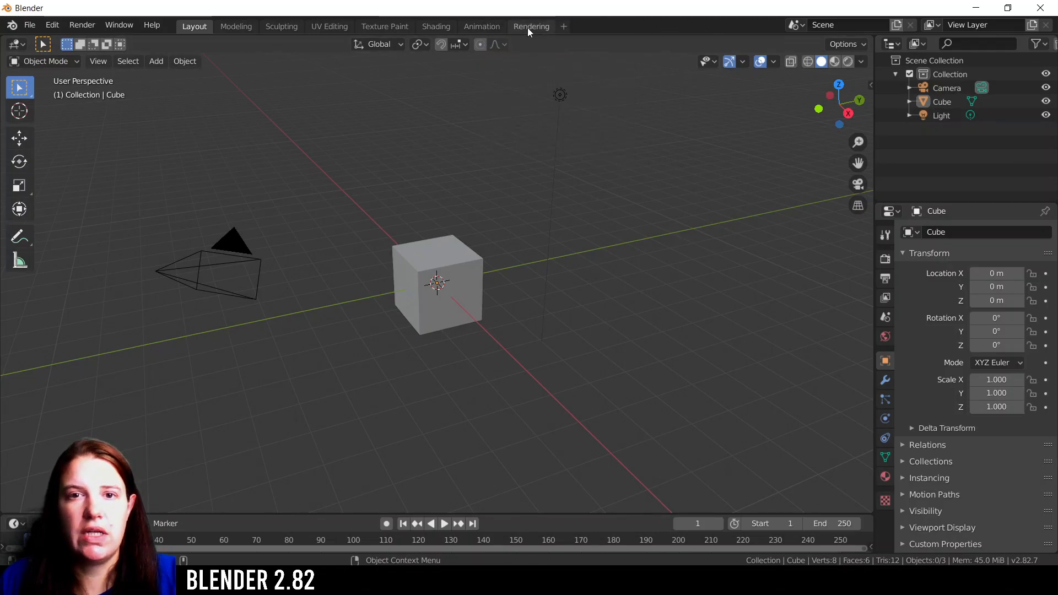
pyautogui.rightClick(381, 26)
pyautogui.click(301, 65)
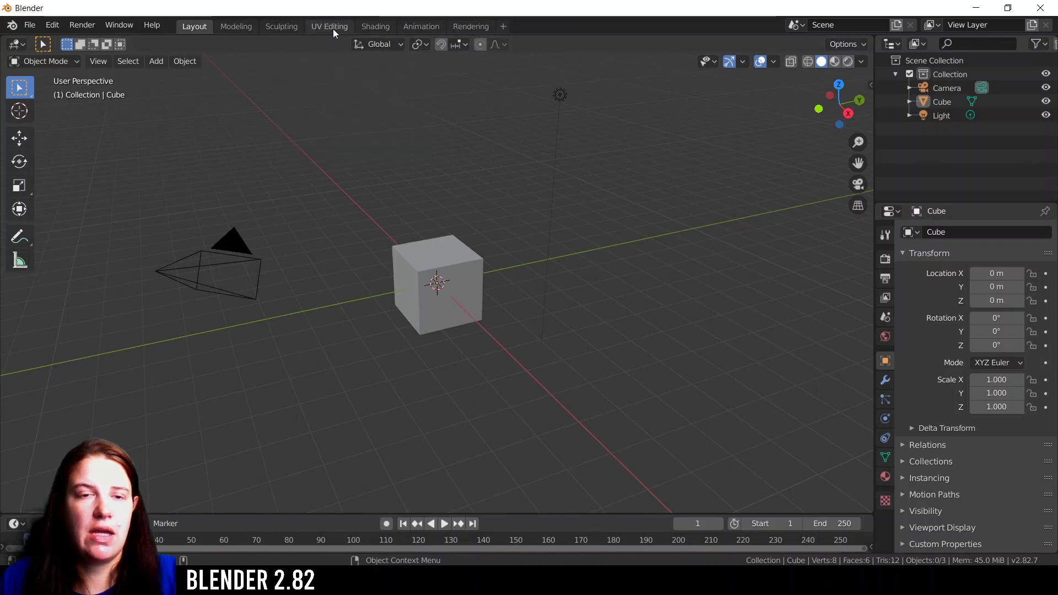
# Delete the UV Editing, Sculpting and Modeling workspaces
pyautogui.rightClick(333, 27)
pyautogui.click(276, 69)
pyautogui.rightClick(283, 25)
pyautogui.click(255, 65)
pyautogui.rightClick(218, 26)
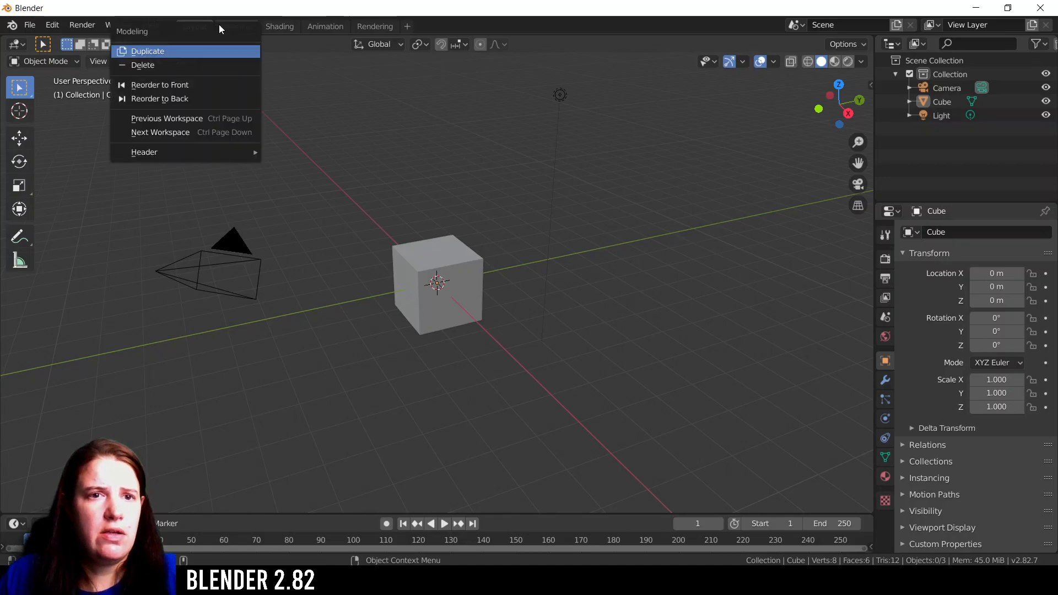
pyautogui.click(200, 65)
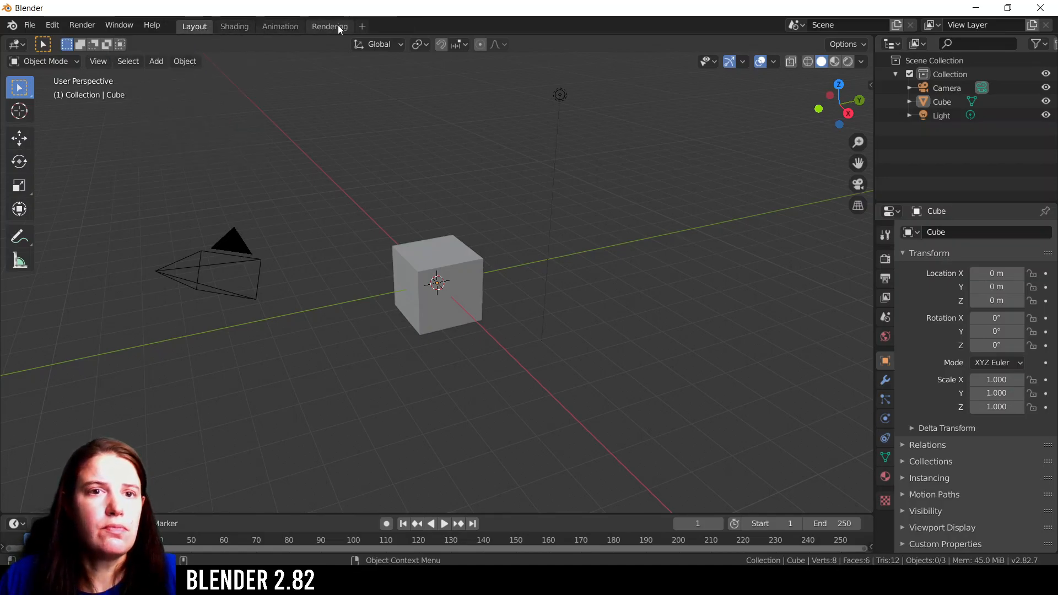
# Delete the Animation workspace and add it back from the General workspace presets
pyautogui.rightClick(283, 25)
pyautogui.click(267, 66)
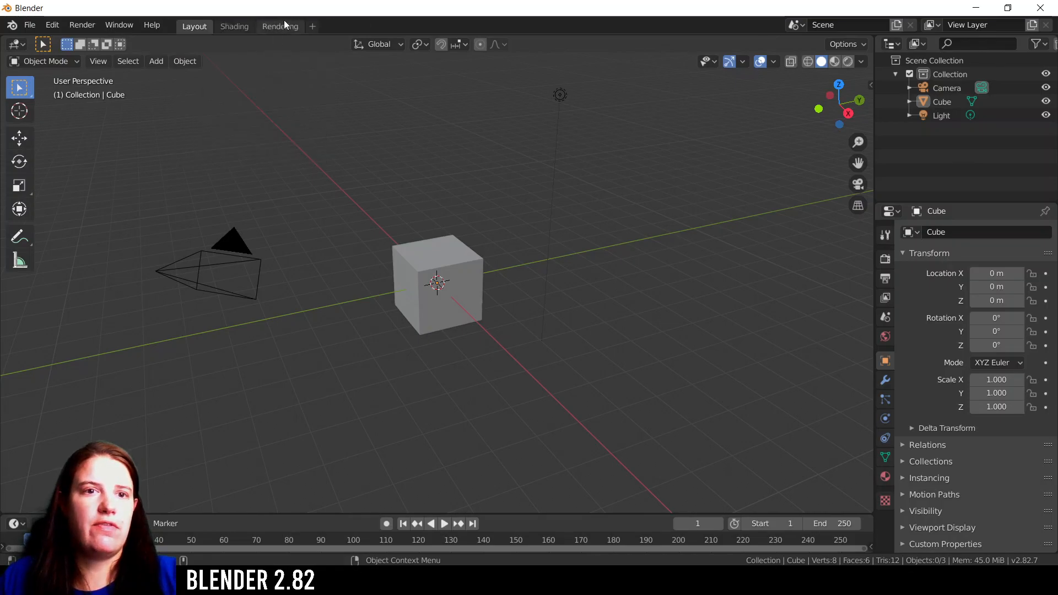
pyautogui.click(314, 28)
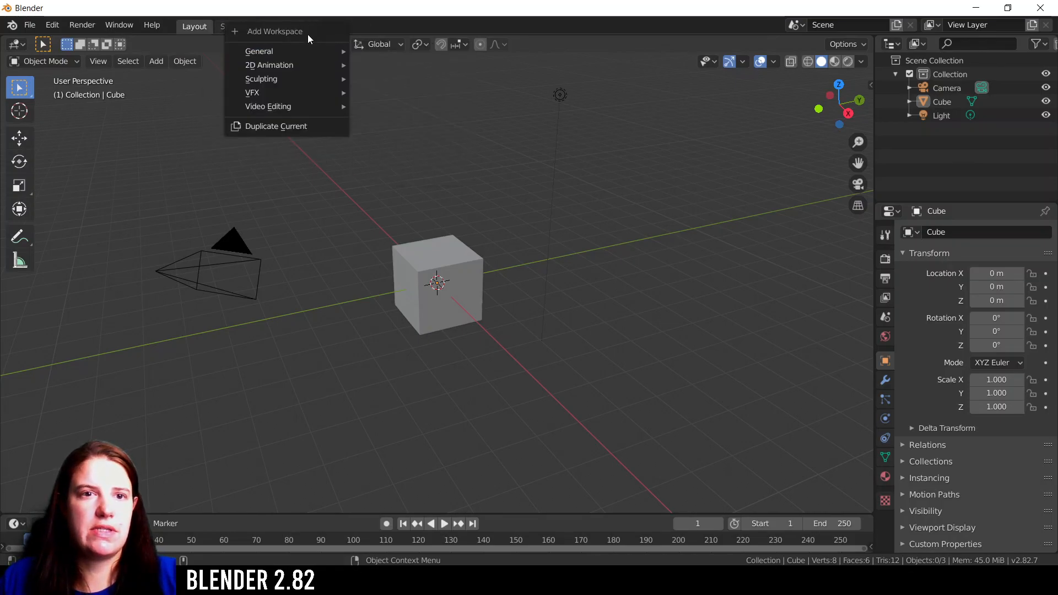
pyautogui.moveTo(302, 52)
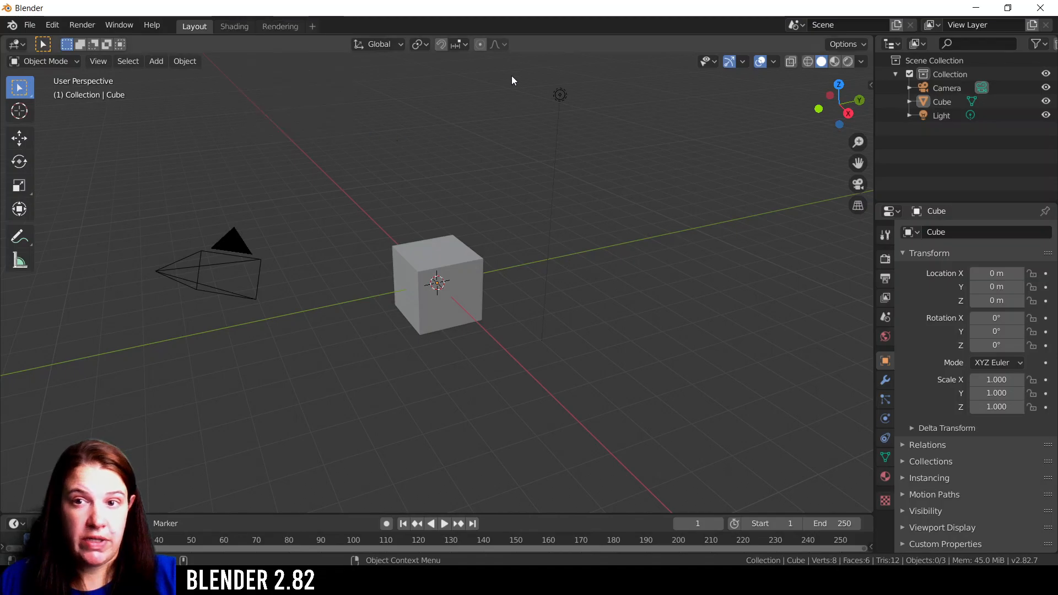
pyautogui.click(312, 28)
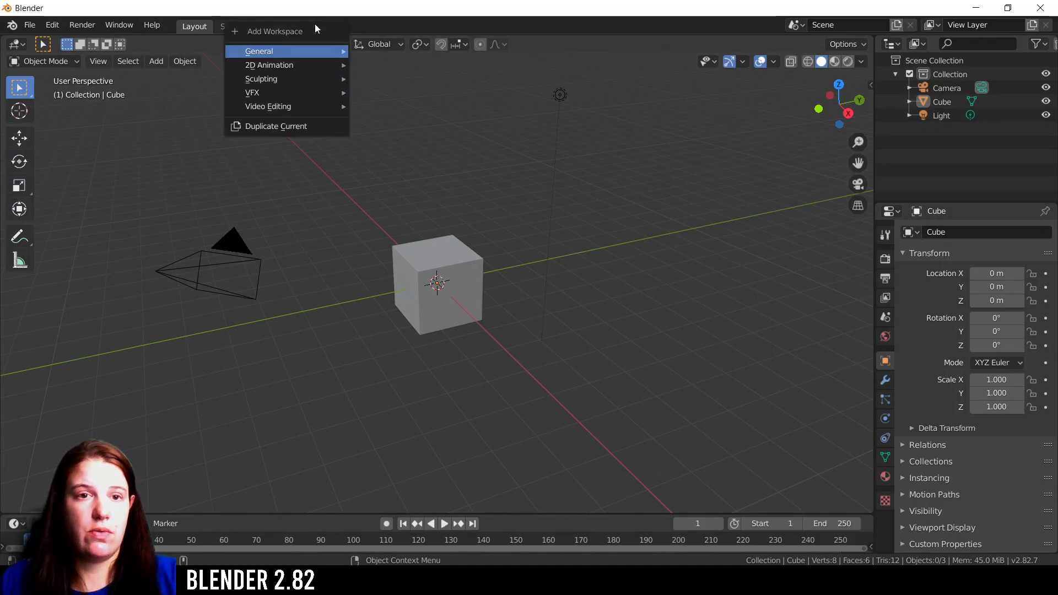
pyautogui.click(403, 49)
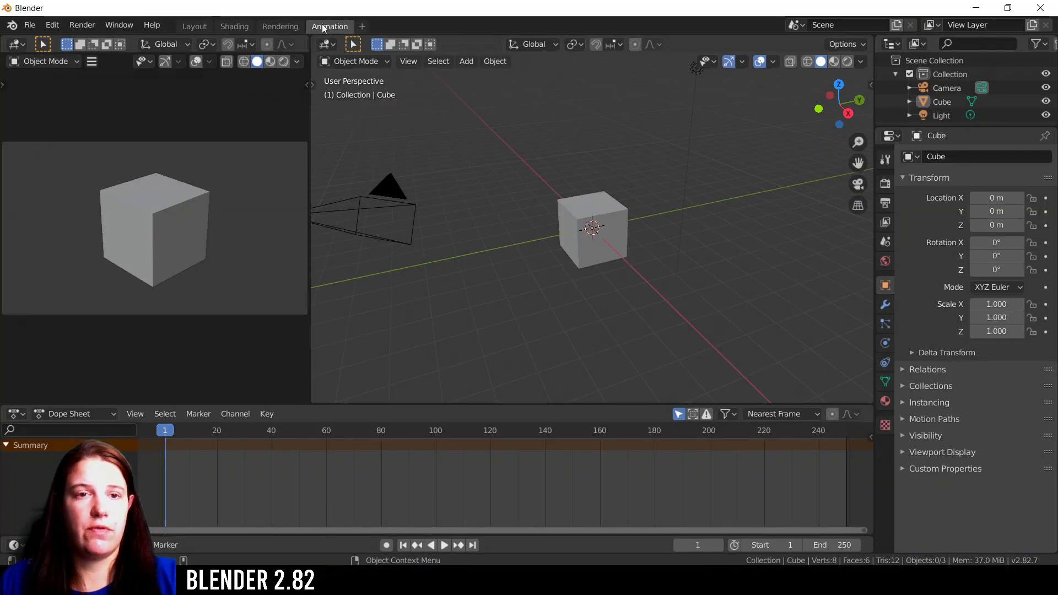
# Look at the Rendering and Animation workspaces and return to the Layout workspace
pyautogui.click(286, 27)
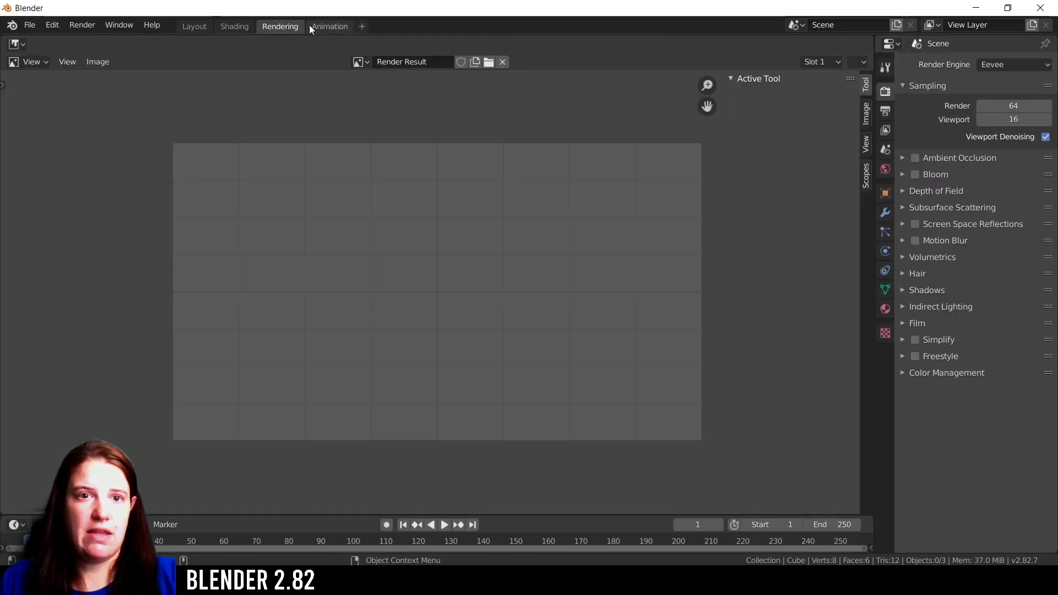
pyautogui.click(330, 27)
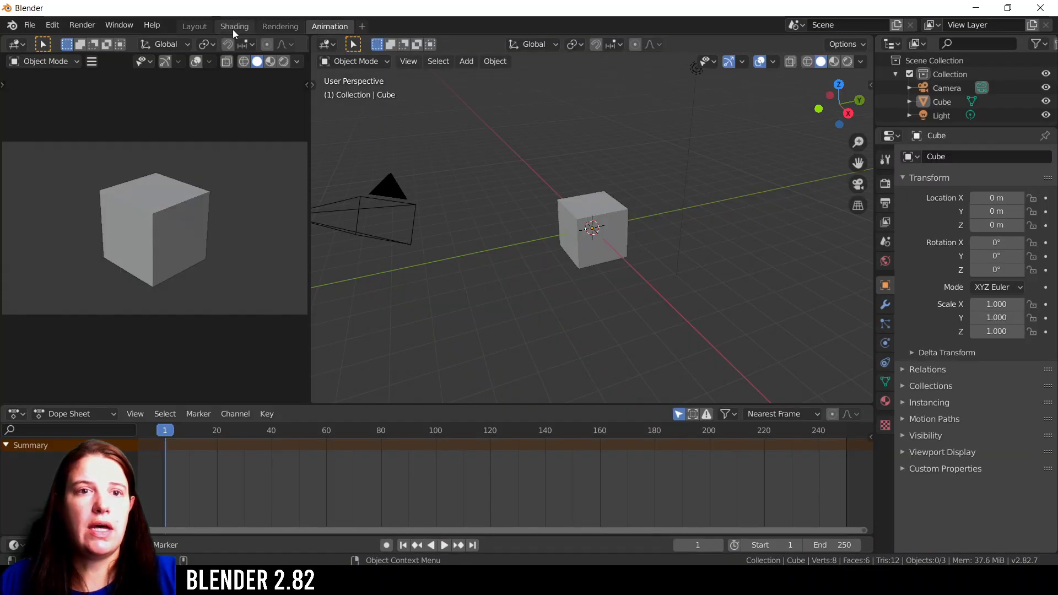
pyautogui.click(184, 26)
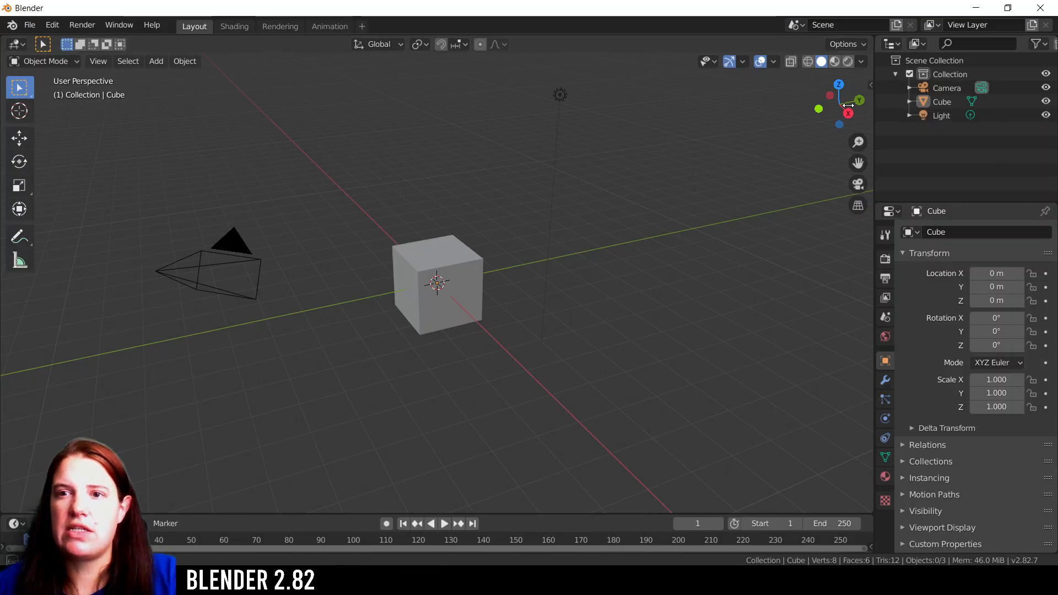
# Widen the Outliner and Properties area slightly and make the timeline area below the 3D viewport taller
pyautogui.moveTo(875, 100)
pyautogui.mouseDown()
pyautogui.moveTo(515, 104)
pyautogui.moveTo(873, 99)
pyautogui.mouseUp()
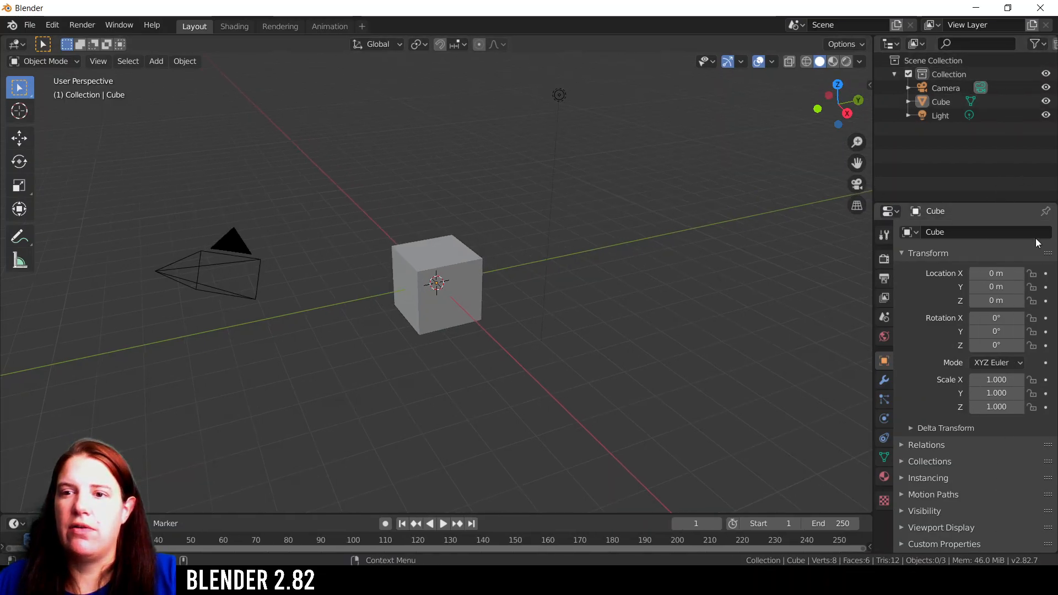
pyautogui.moveTo(156, 514); pyautogui.dragTo(168, 417)
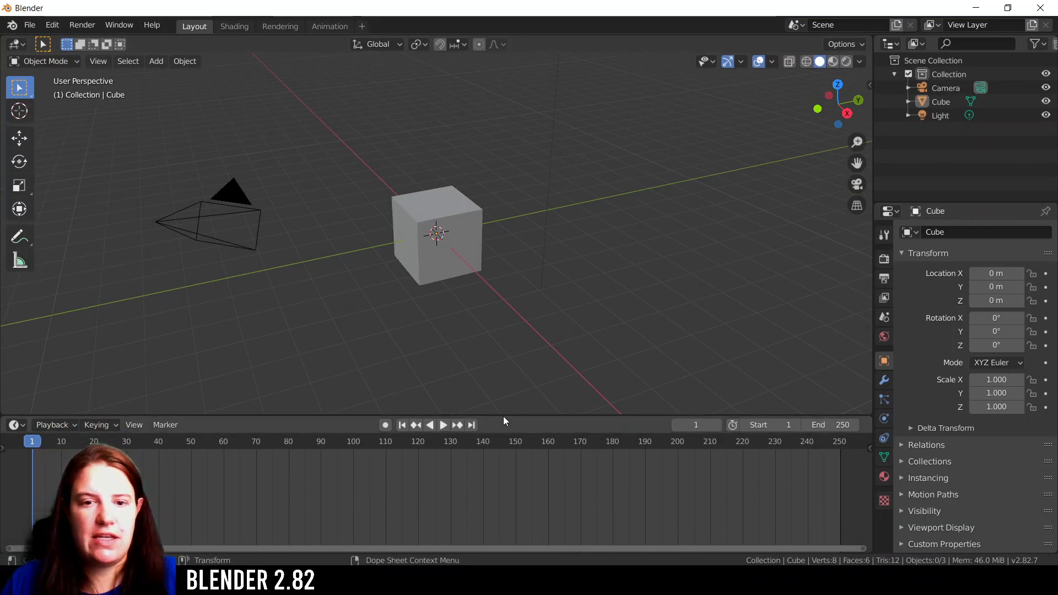
pyautogui.moveTo(503, 416); pyautogui.dragTo(504, 445)
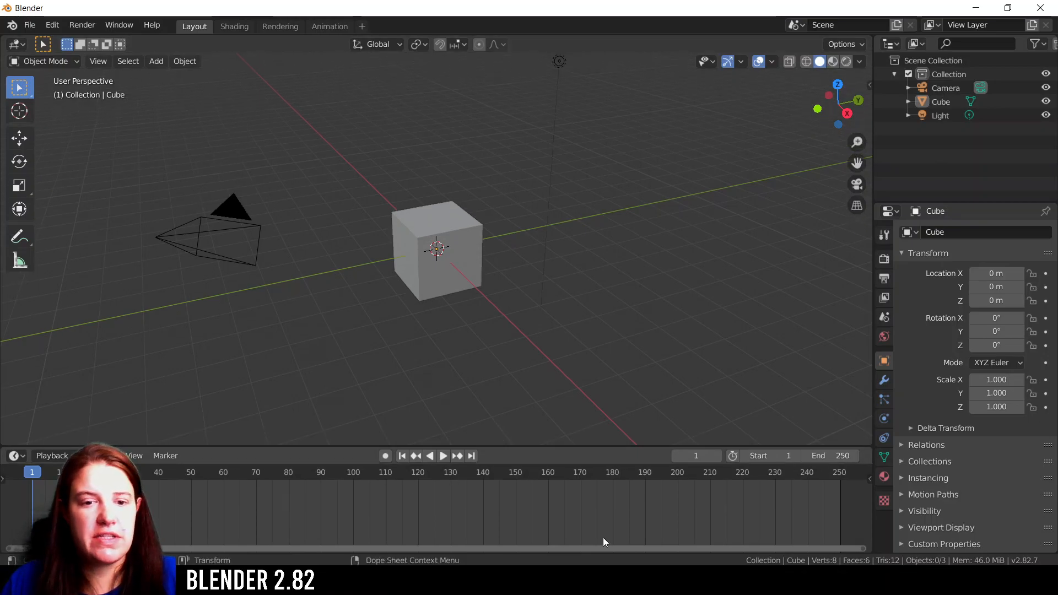
# Check the editor types offered in the Properties area, and switch the main viewport to the Graph Editor and back to the 3D Viewport
pyautogui.click(889, 214)
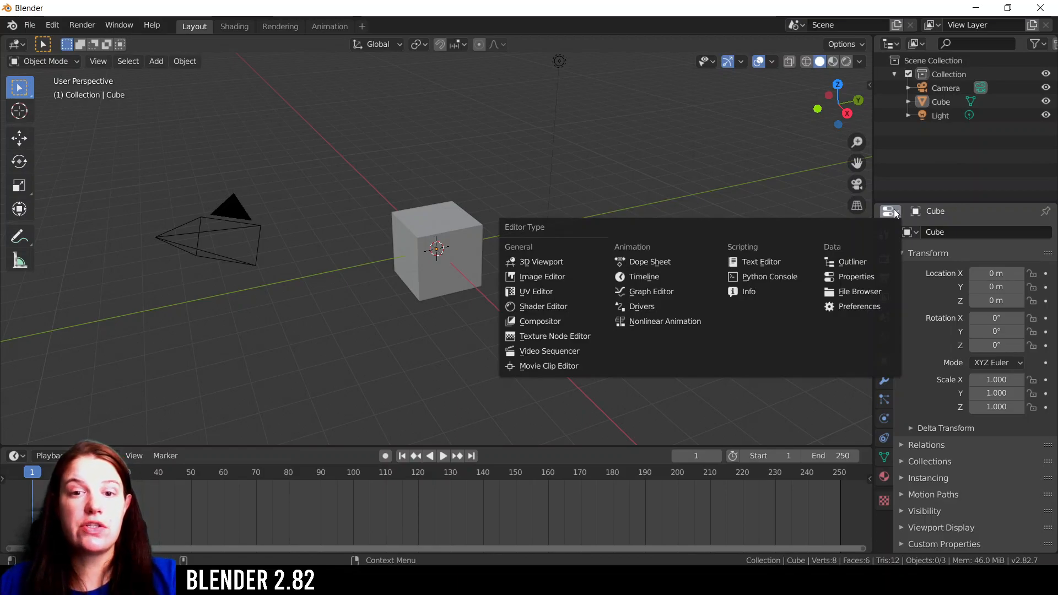
pyautogui.click(895, 214)
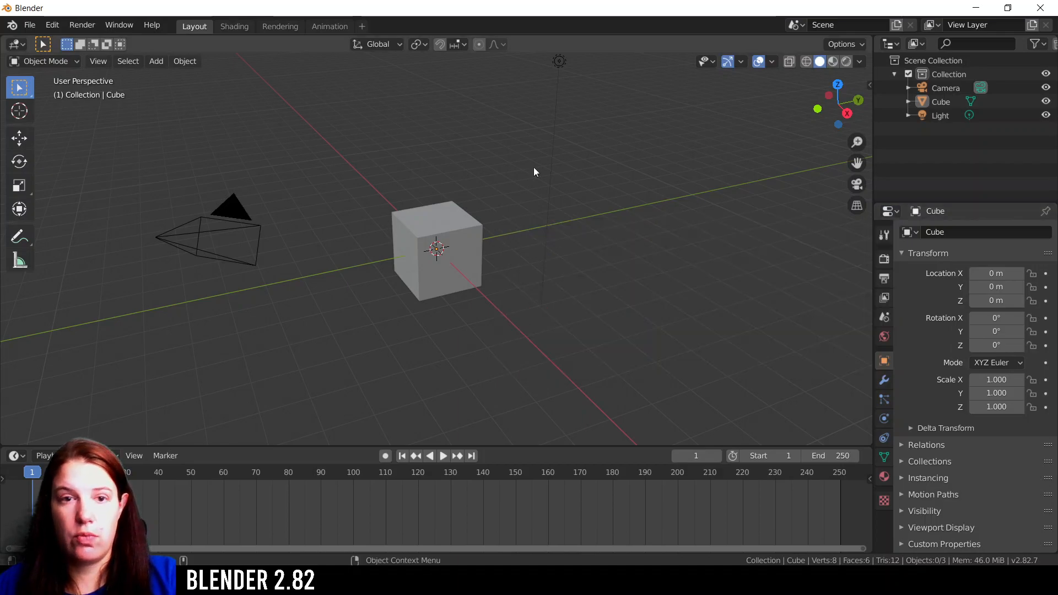
pyautogui.click(16, 45)
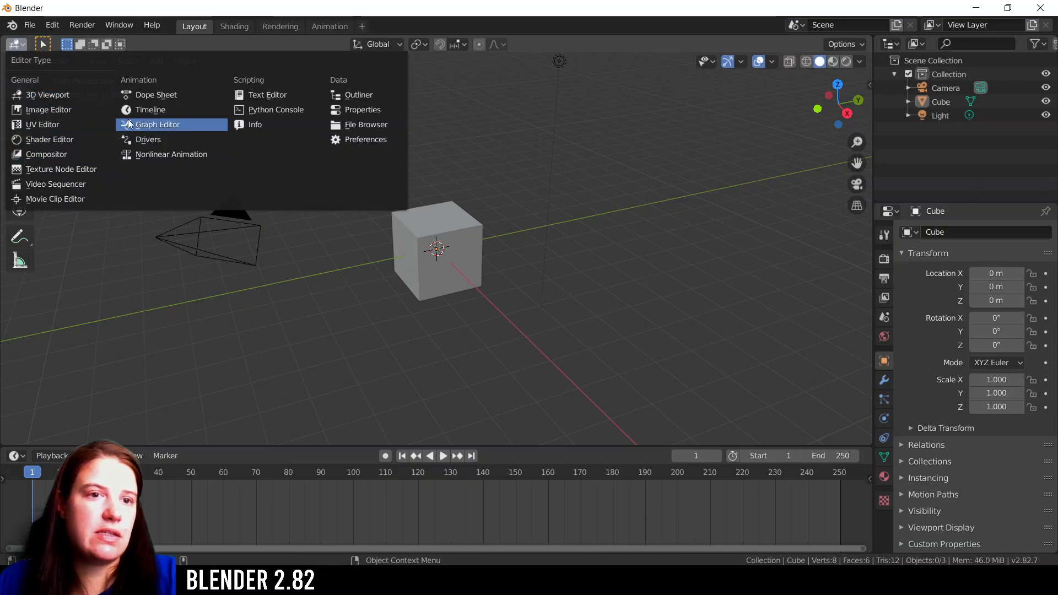
pyautogui.click(142, 125)
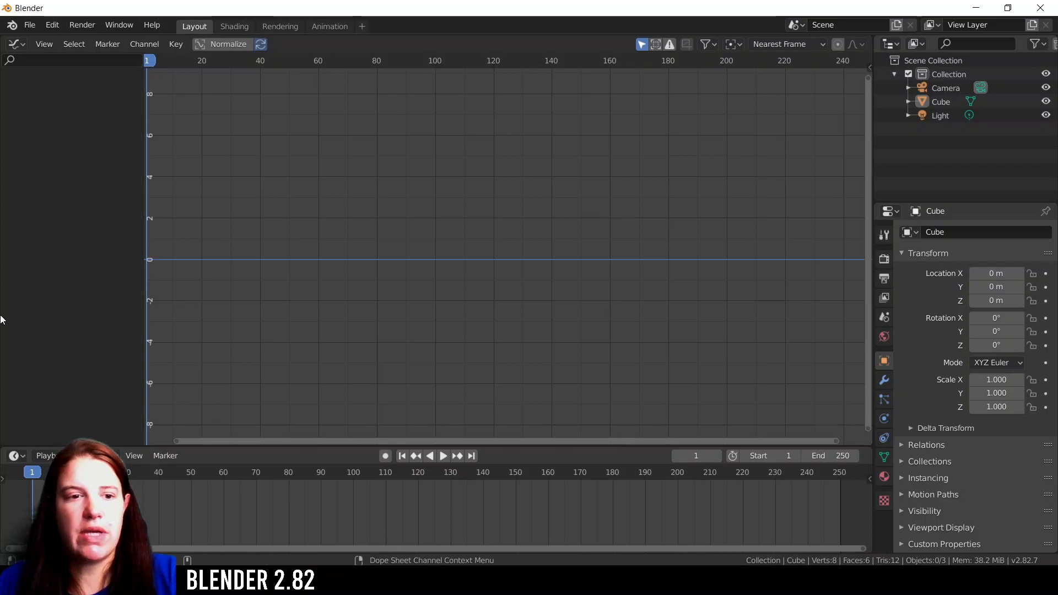
pyautogui.click(17, 45)
pyautogui.moveTo(34, 47)
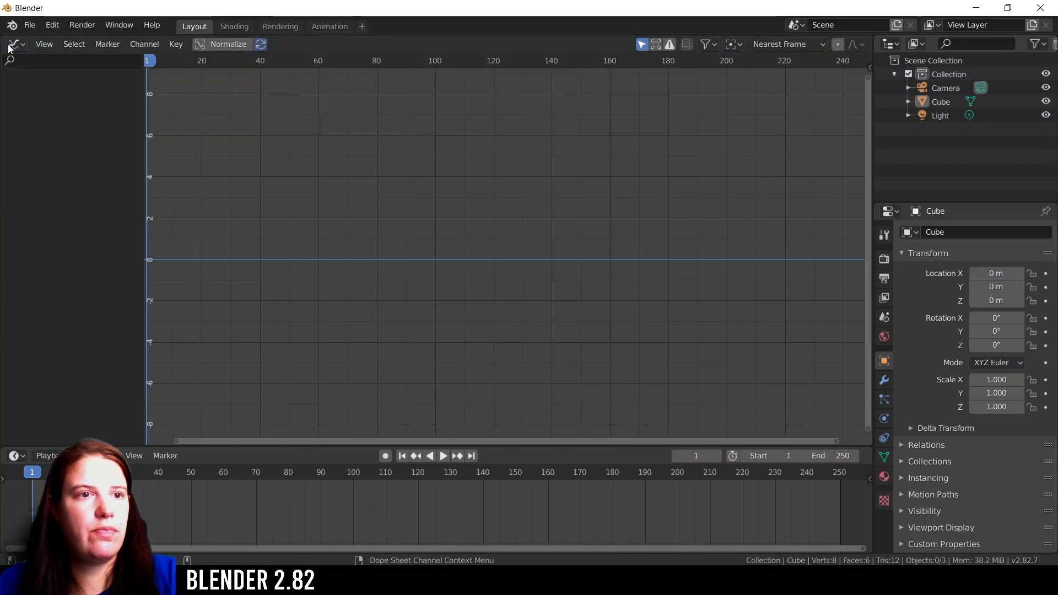
pyautogui.click(28, 99)
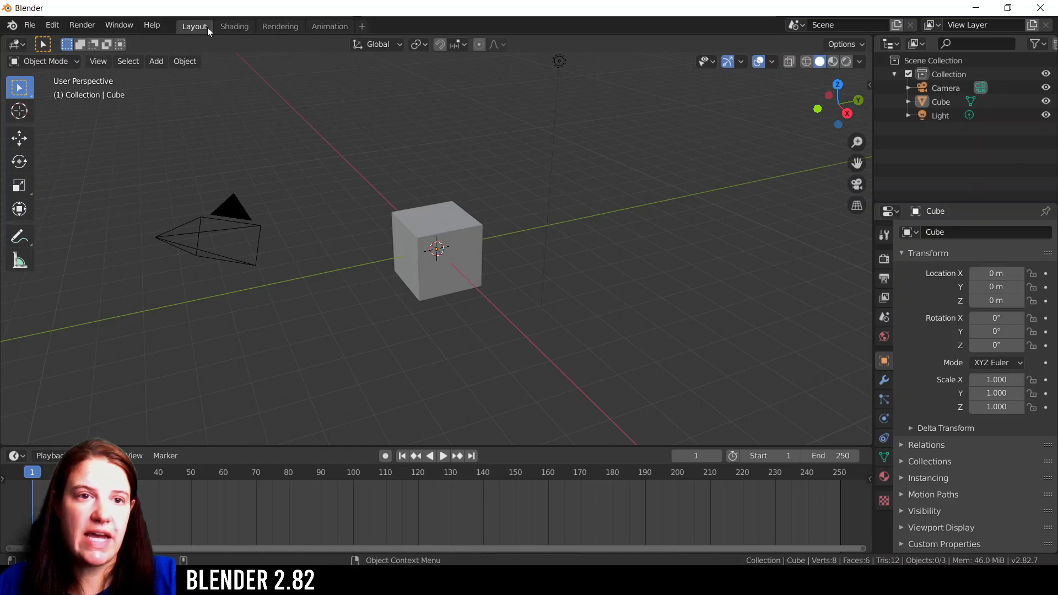
# Review the available editor types for the 3D viewport and Properties areas without changing either editor
pyautogui.click(16, 45)
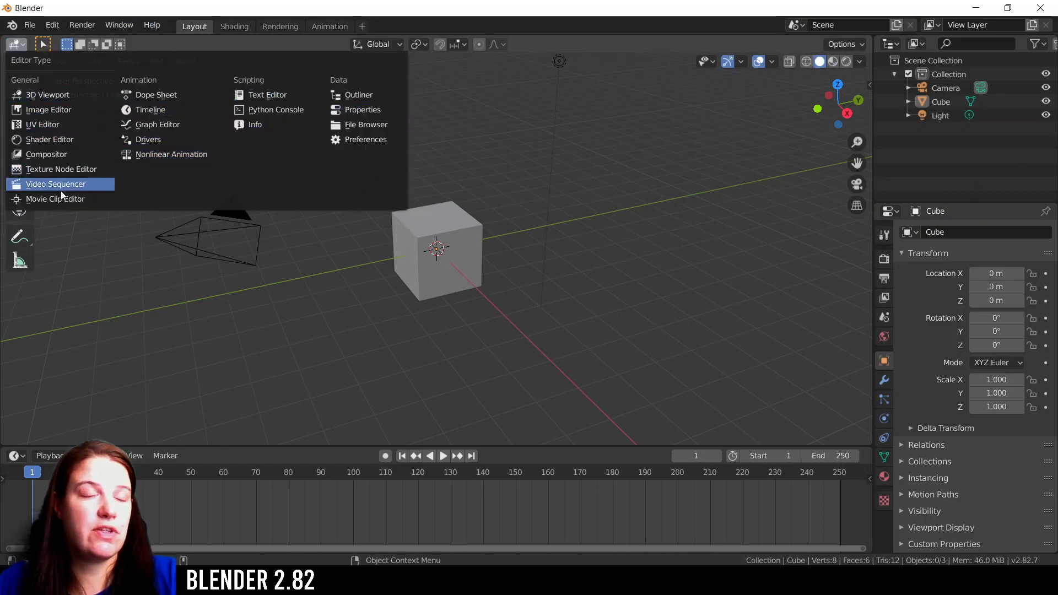
pyautogui.click(20, 44)
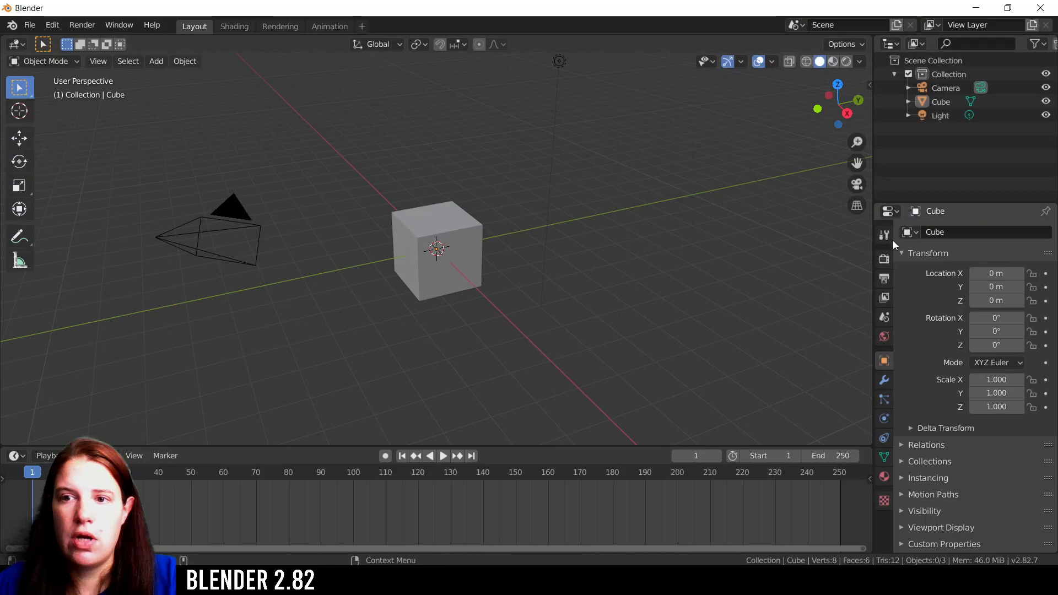
pyautogui.click(888, 217)
pyautogui.click(888, 217)
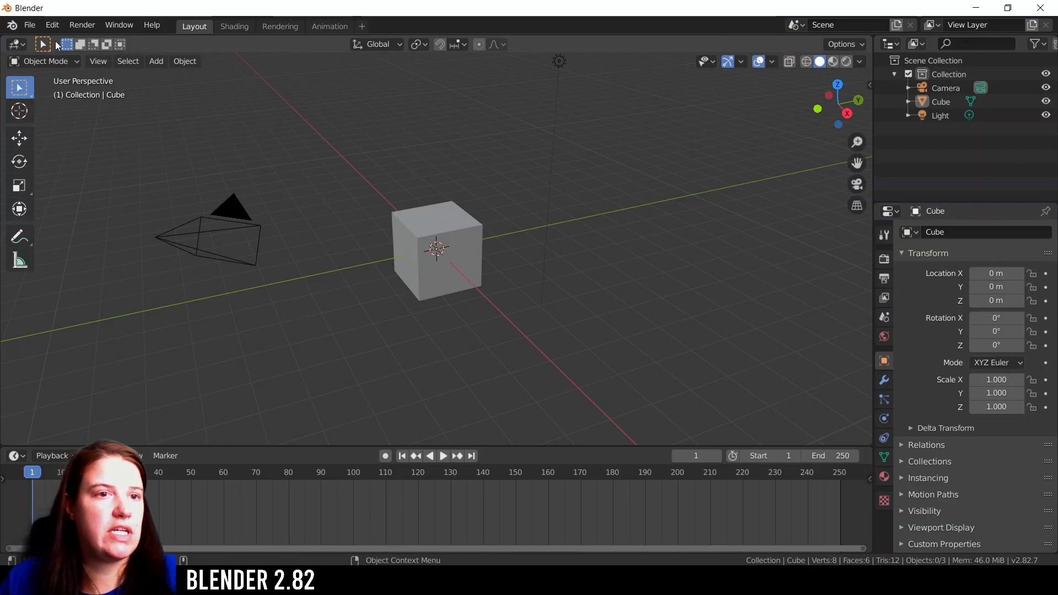
# Activate the Cursor, Move, Rotate and Scale tools in turn to compare their settings, and return to the Select Box tool
pyautogui.click(19, 111)
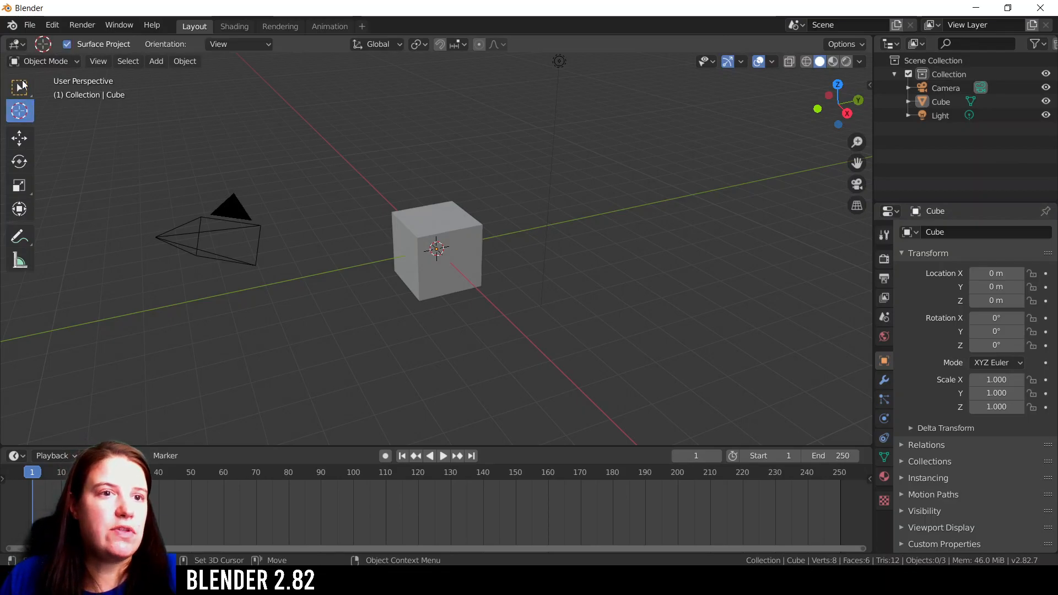
pyautogui.click(14, 141)
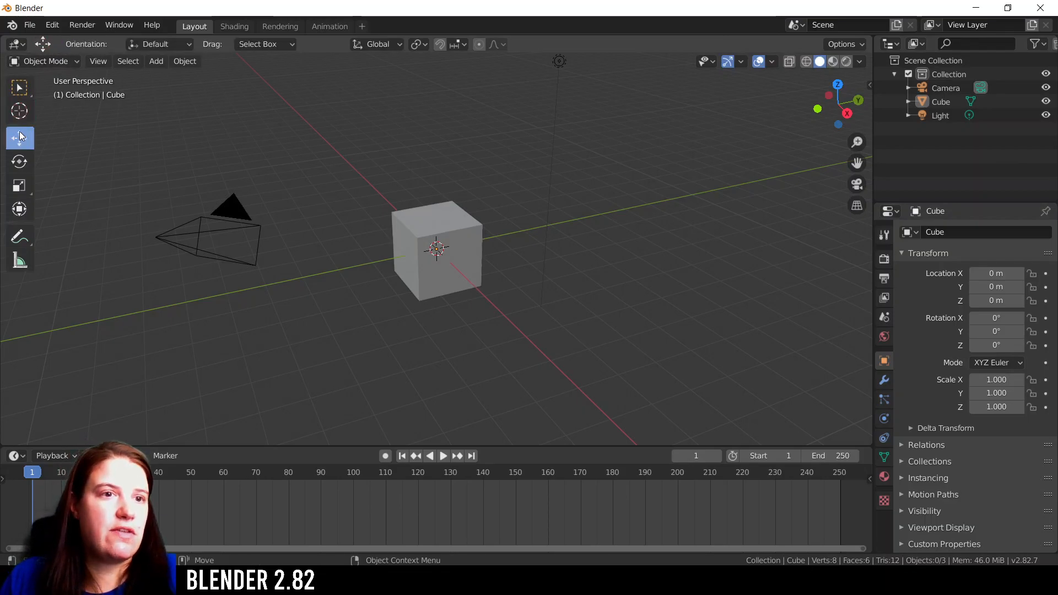
pyautogui.click(20, 164)
pyautogui.click(20, 185)
pyautogui.click(19, 89)
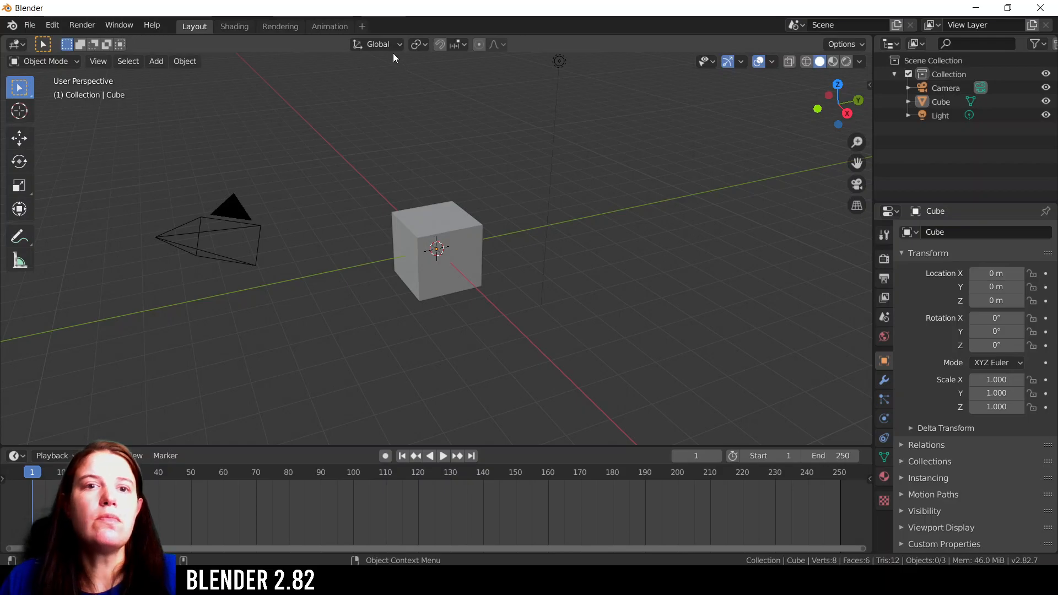
# Examine the transform orientation, transform pivot point and snapping choices of the 3D viewport without changing them
pyautogui.click(377, 46)
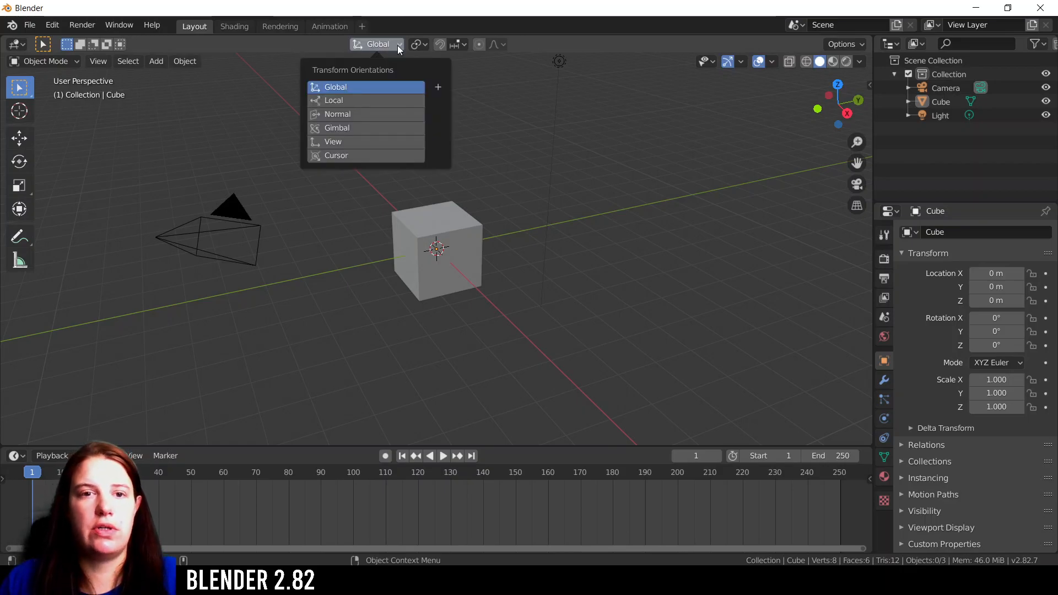
pyautogui.click(398, 46)
pyautogui.click(393, 48)
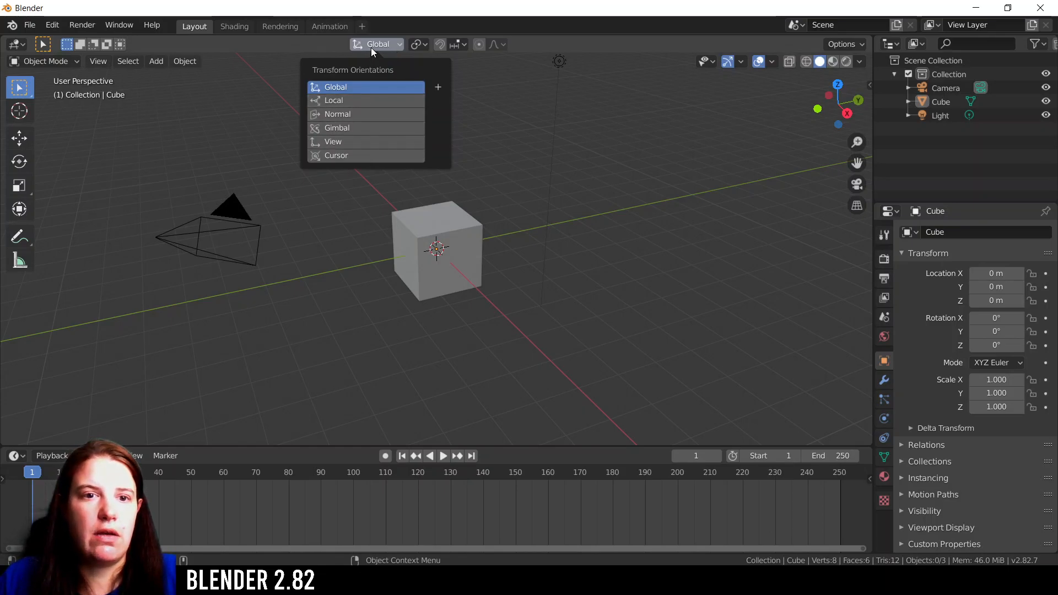
pyautogui.click(373, 47)
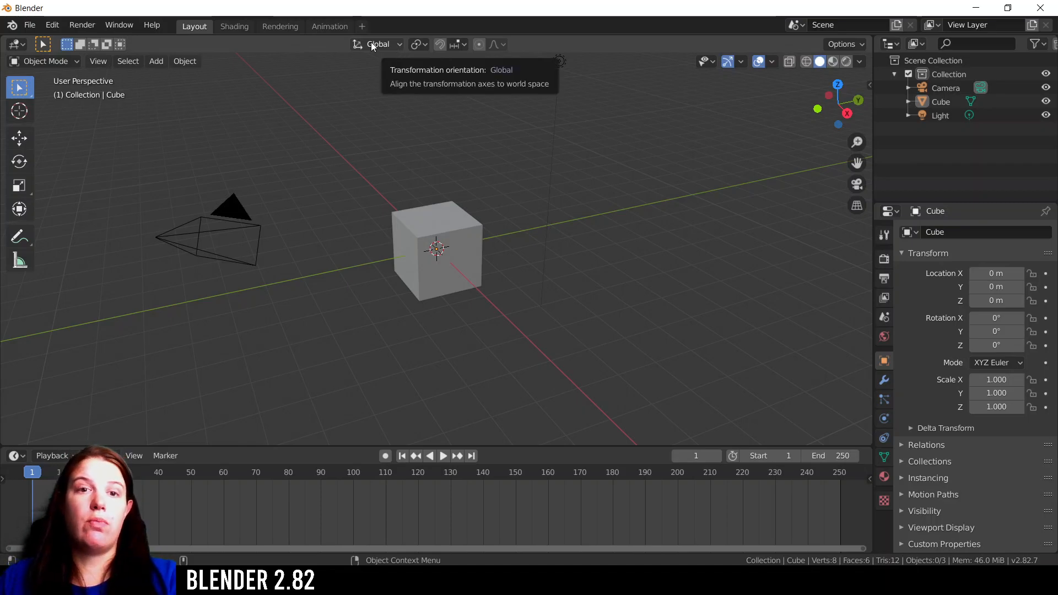
pyautogui.click(417, 49)
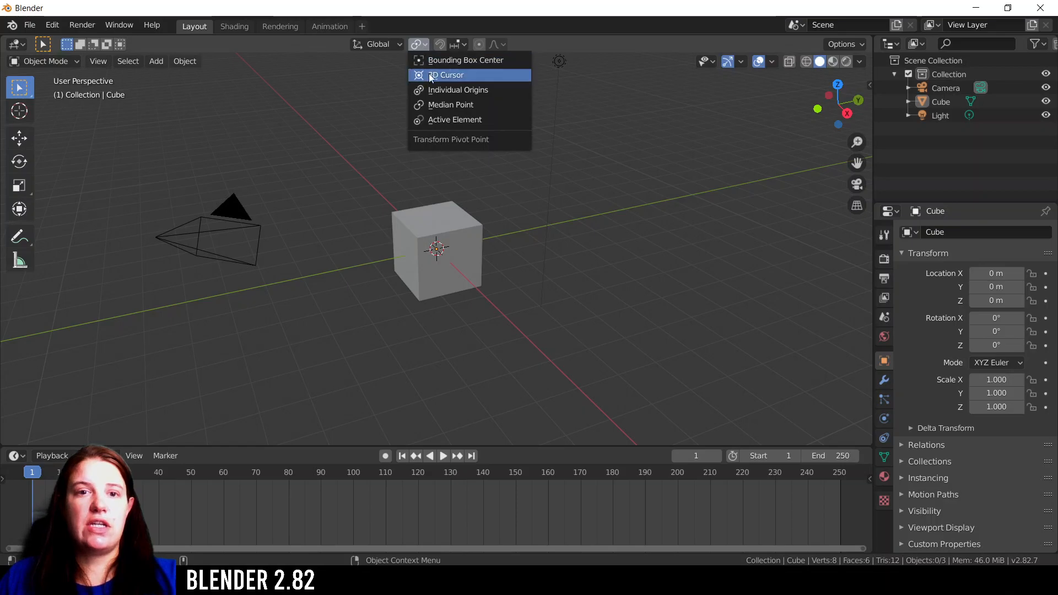
pyautogui.click(420, 43)
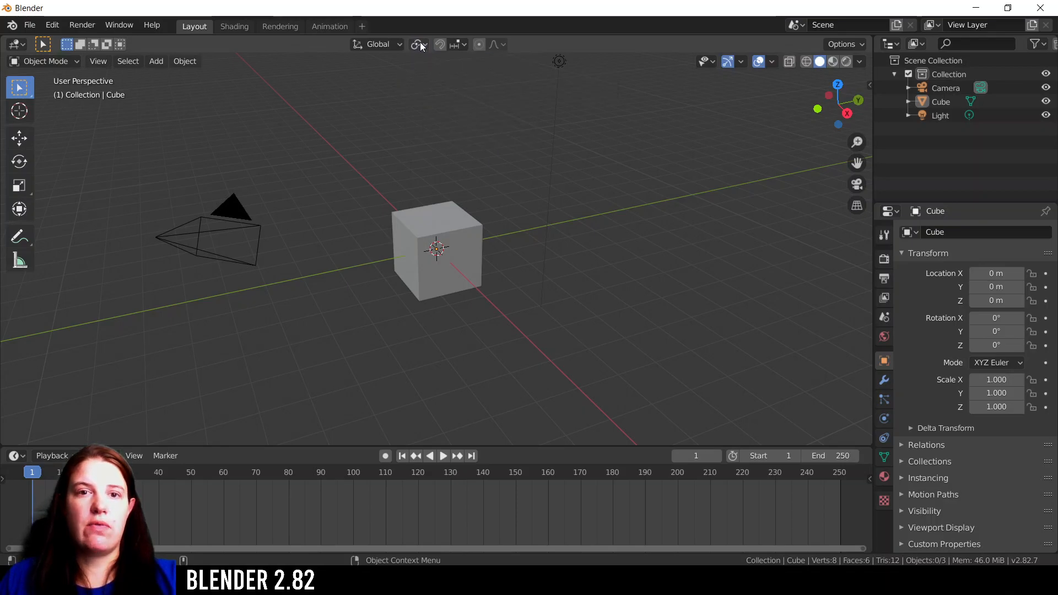
pyautogui.click(461, 45)
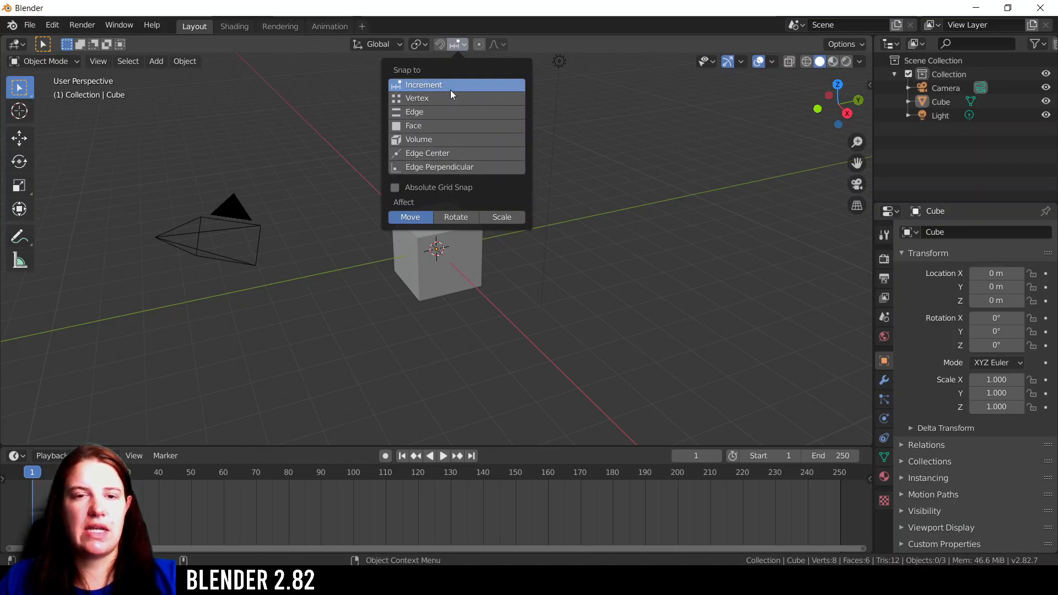
pyautogui.click(457, 47)
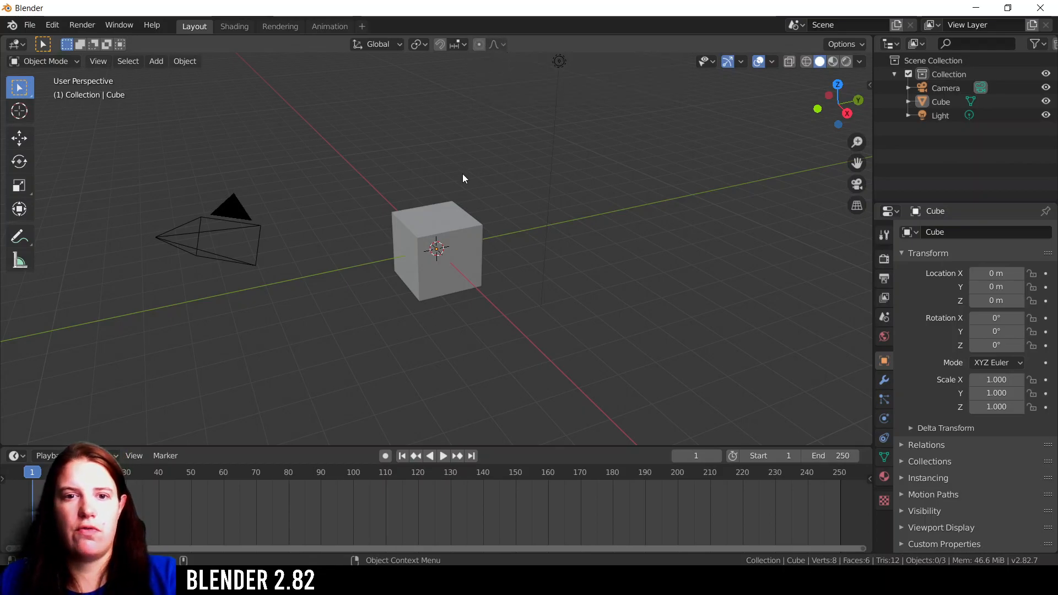
# Examine the viewport's Affect Only transform options and open the Object Types Visibility settings
pyautogui.click(842, 44)
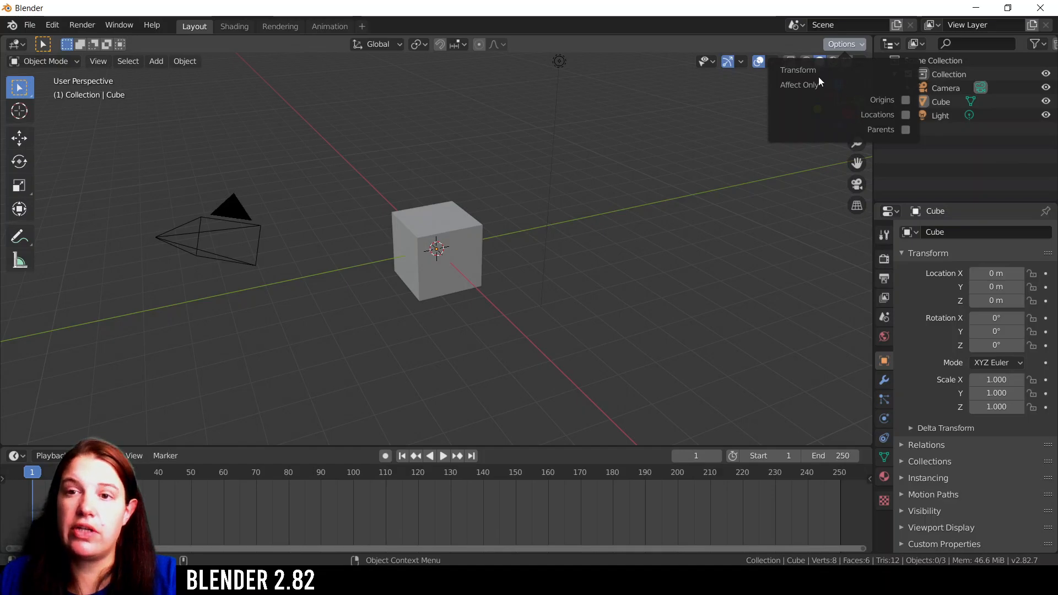
pyautogui.click(842, 43)
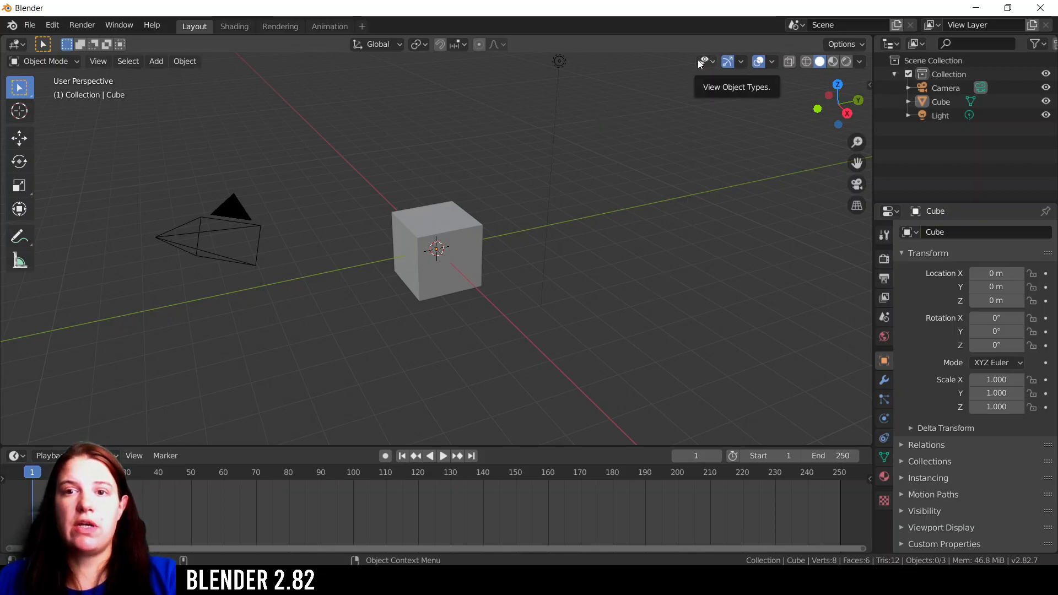
pyautogui.click(714, 63)
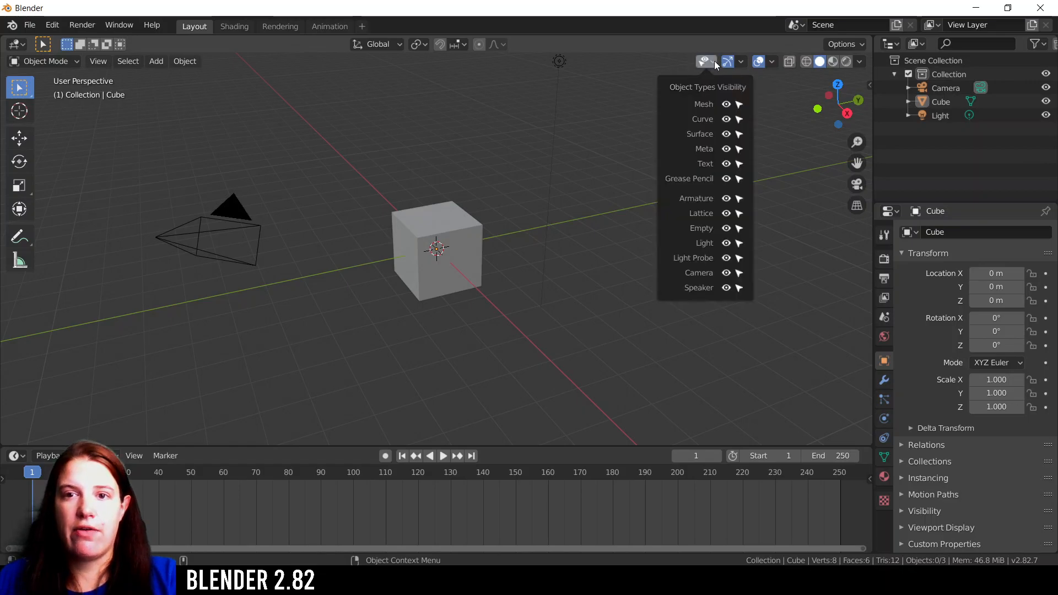
# Hide mesh objects through the Object Types Visibility settings, show them again, and close the settings
pyautogui.click(727, 105)
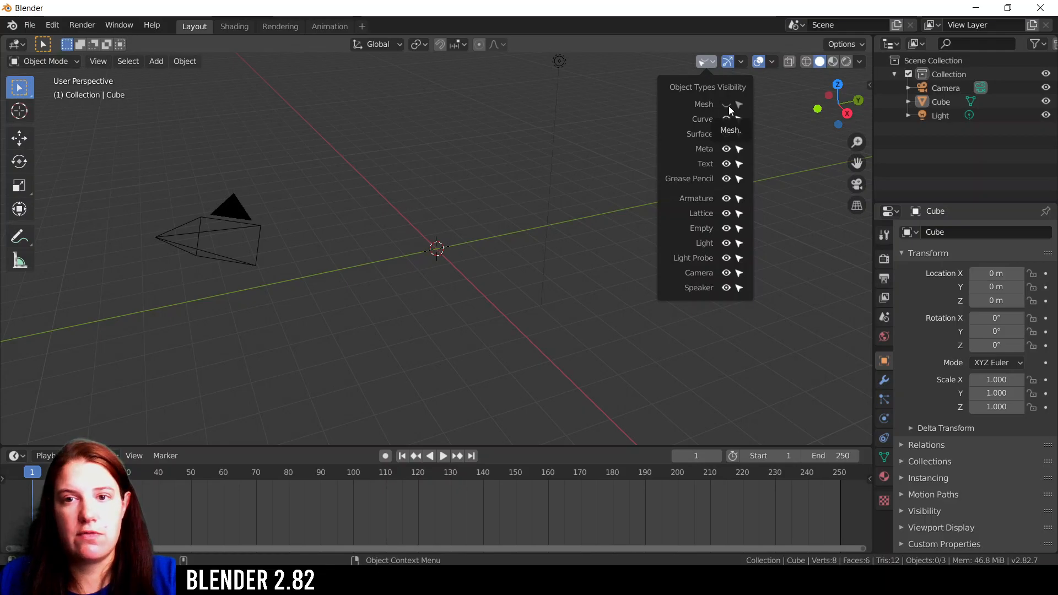
pyautogui.click(728, 104)
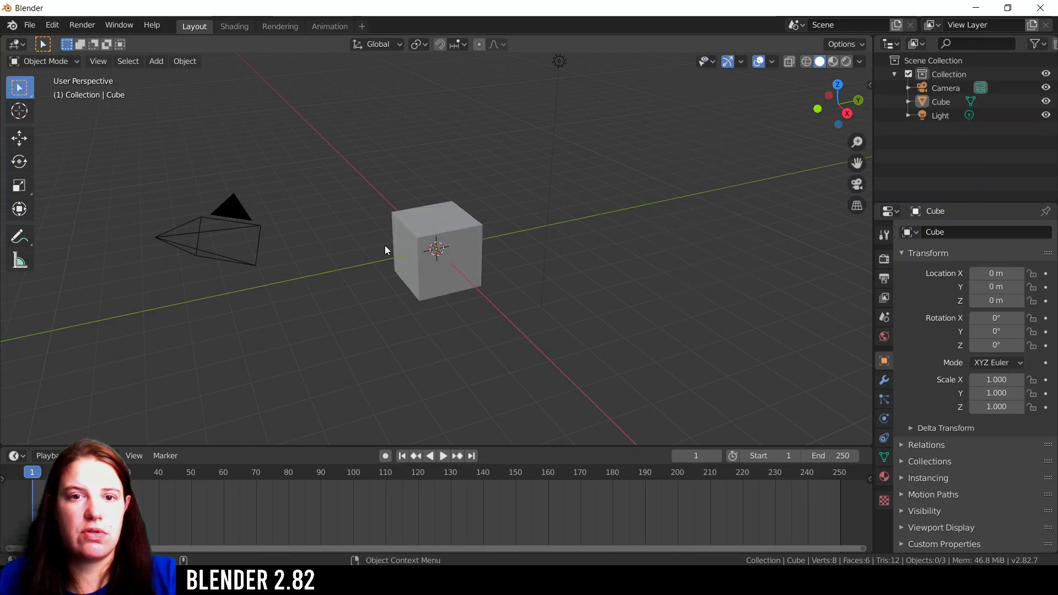
pyautogui.click(711, 61)
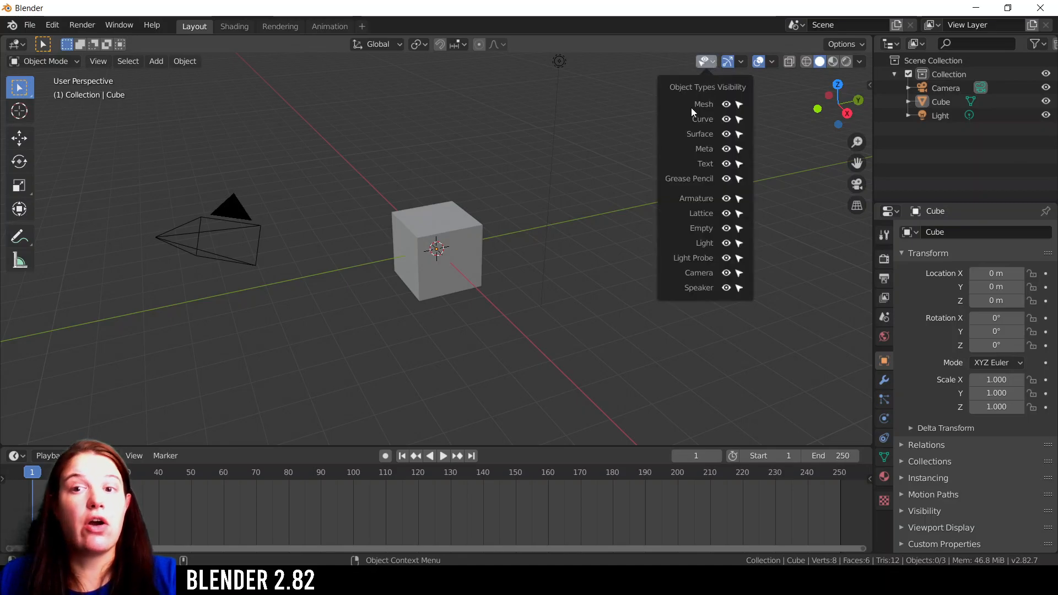
pyautogui.click(710, 64)
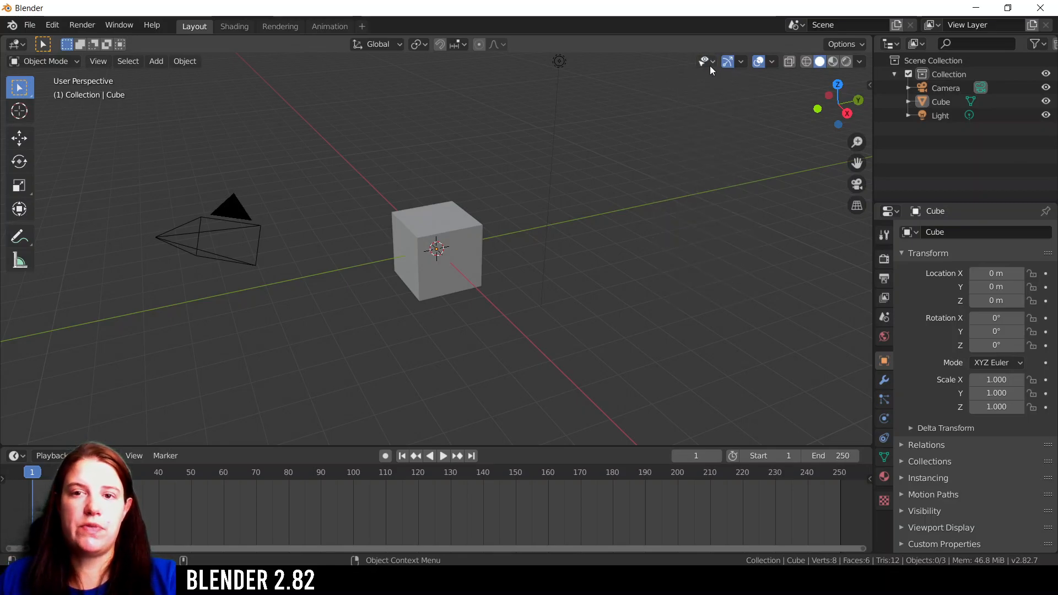
# Review the Viewport Gizmos settings, then select the cube and activate the Move tool to display its transform gizmo
pyautogui.click(742, 62)
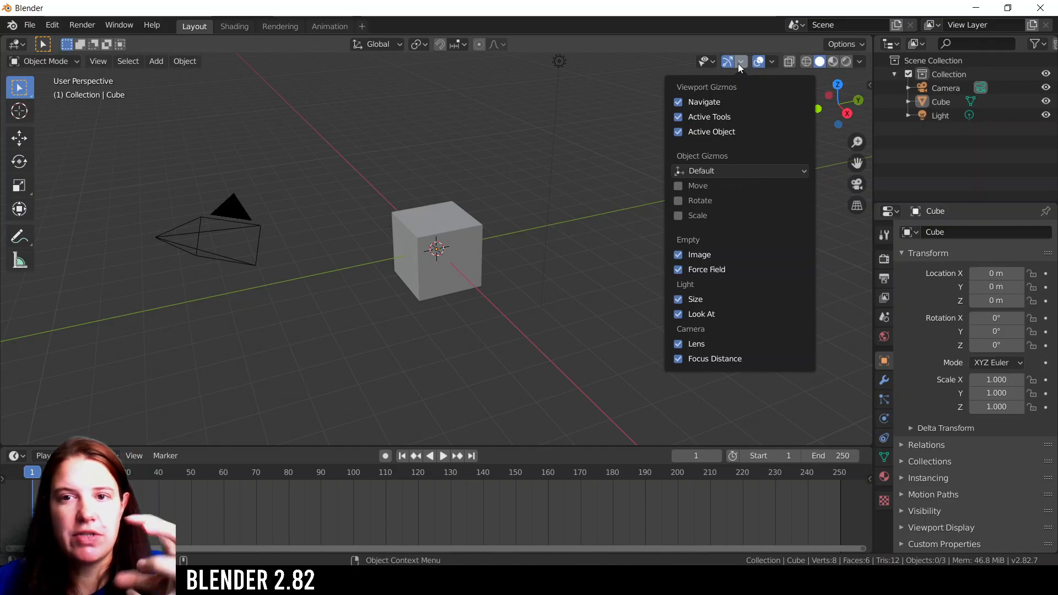
pyautogui.click(475, 231)
pyautogui.click(20, 139)
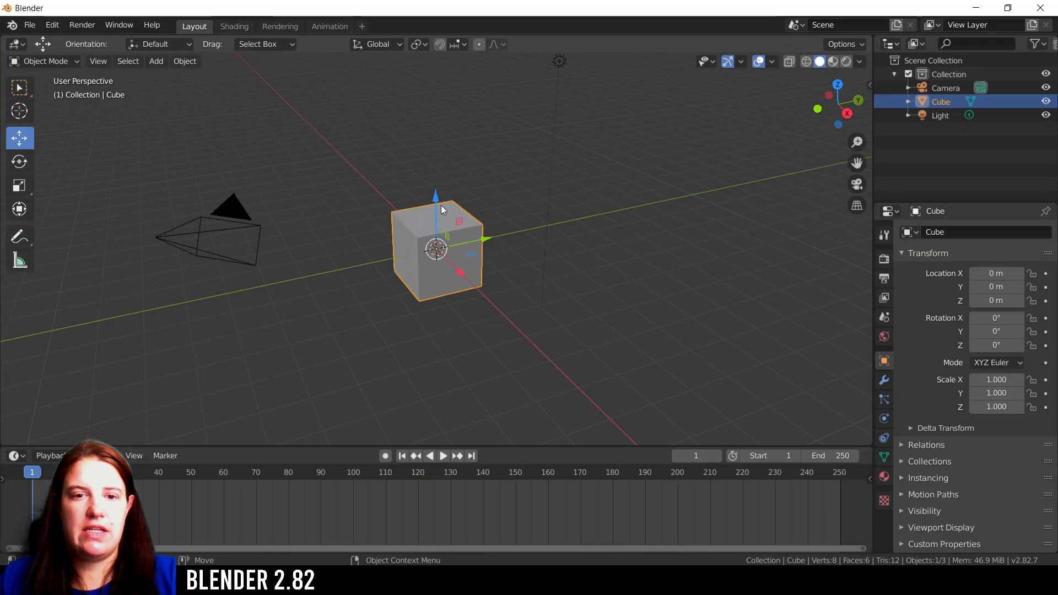
pyautogui.click(742, 62)
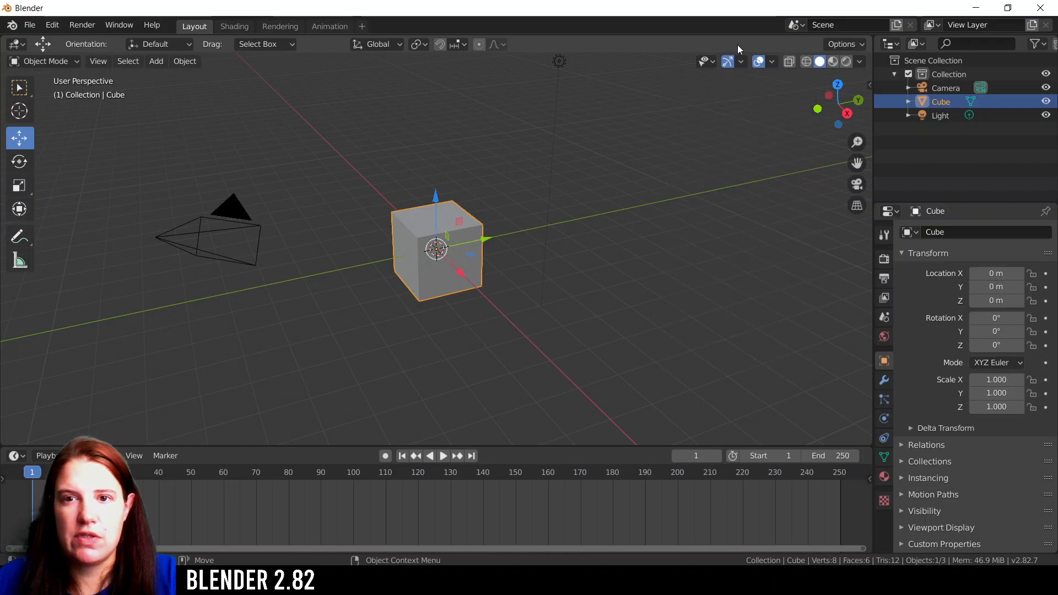
# Turn the Wireframe geometry overlay on and off again in the Viewport Overlays settings
pyautogui.click(772, 61)
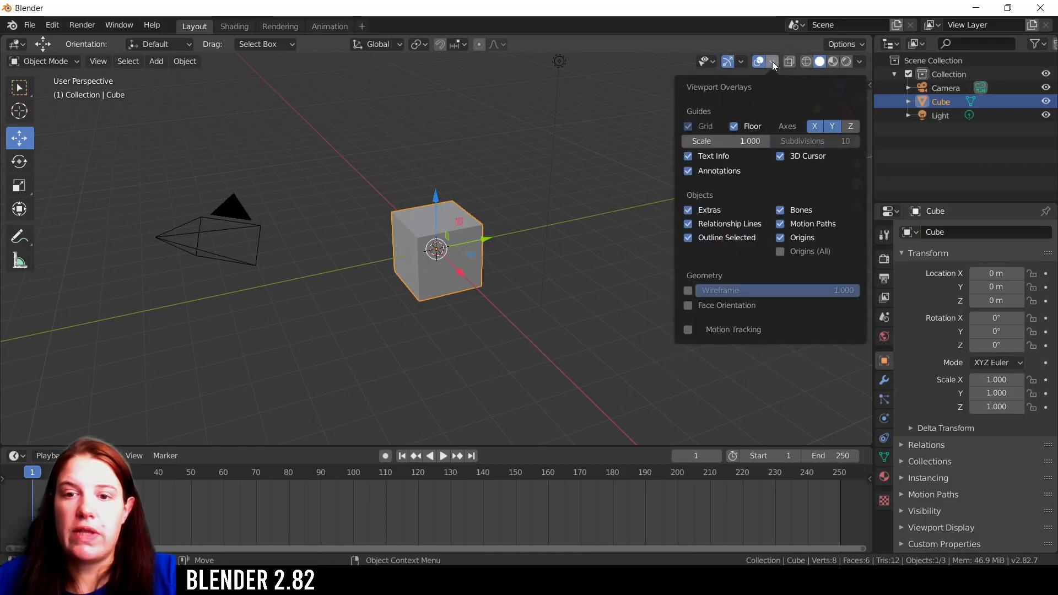
pyautogui.click(687, 292)
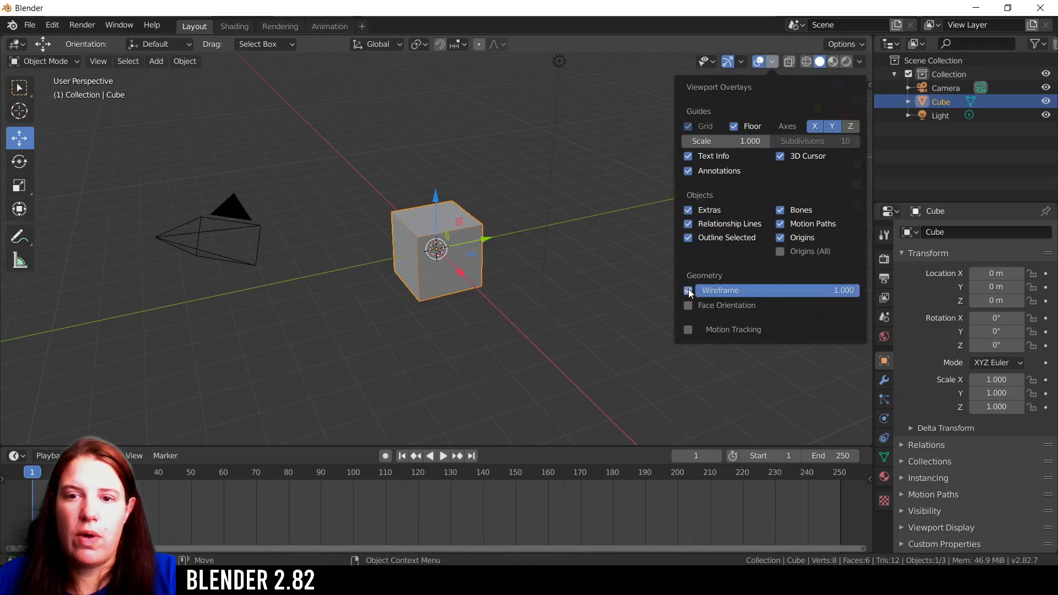
pyautogui.click(688, 291)
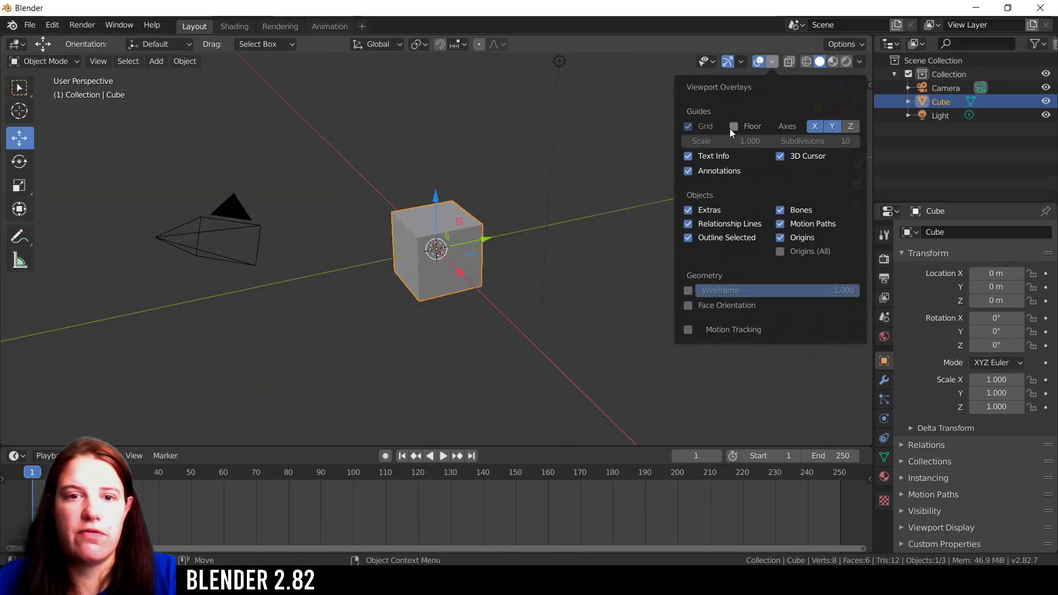
# Toggle the floor grid and the X and Y axis overlays off and back on
pyautogui.click(818, 127)
pyautogui.click(830, 127)
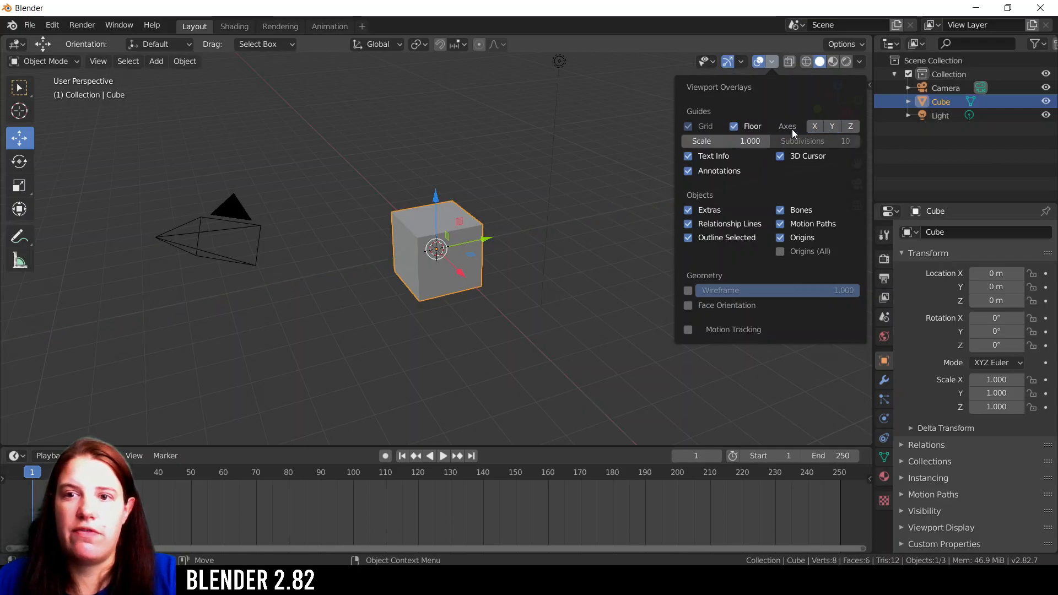
pyautogui.click(734, 127)
pyautogui.click(734, 127)
pyautogui.click(815, 127)
pyautogui.click(833, 126)
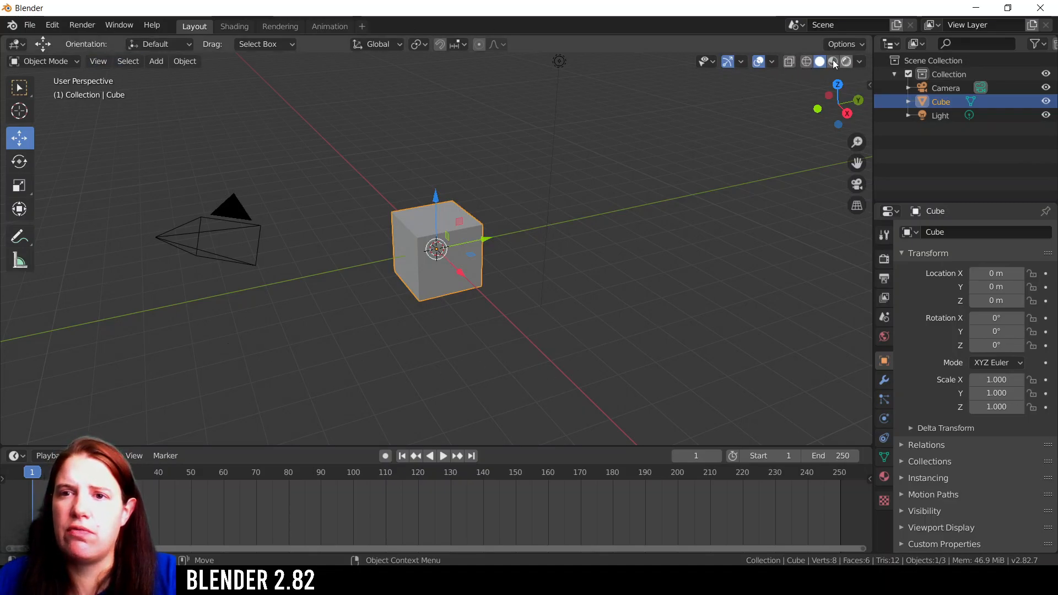
# Try X-Ray display and Wireframe shading on the cube in turn, and return the viewport to Solid shading
pyautogui.click(788, 61)
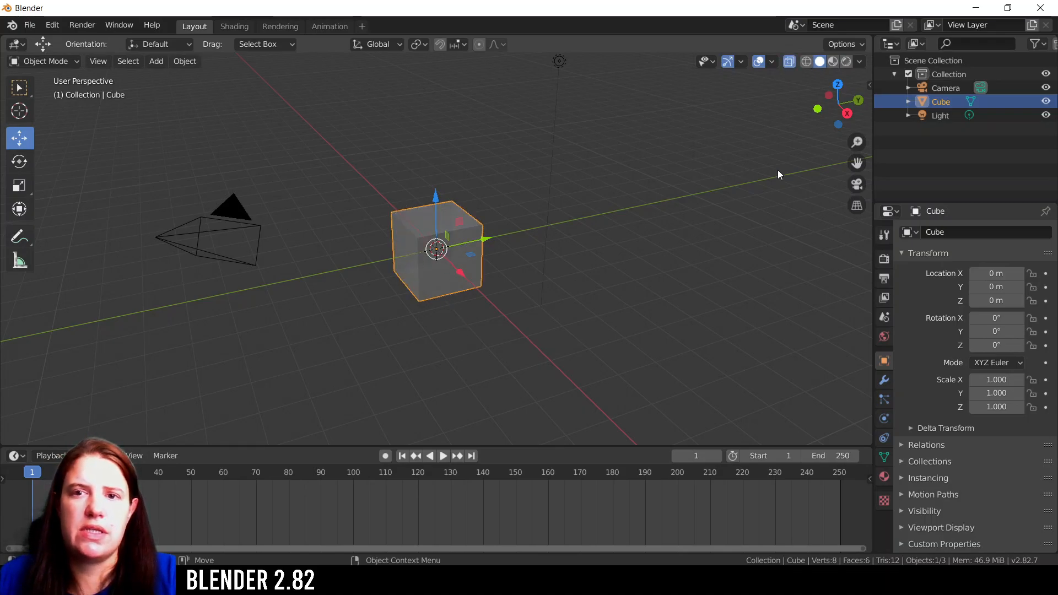
pyautogui.click(787, 66)
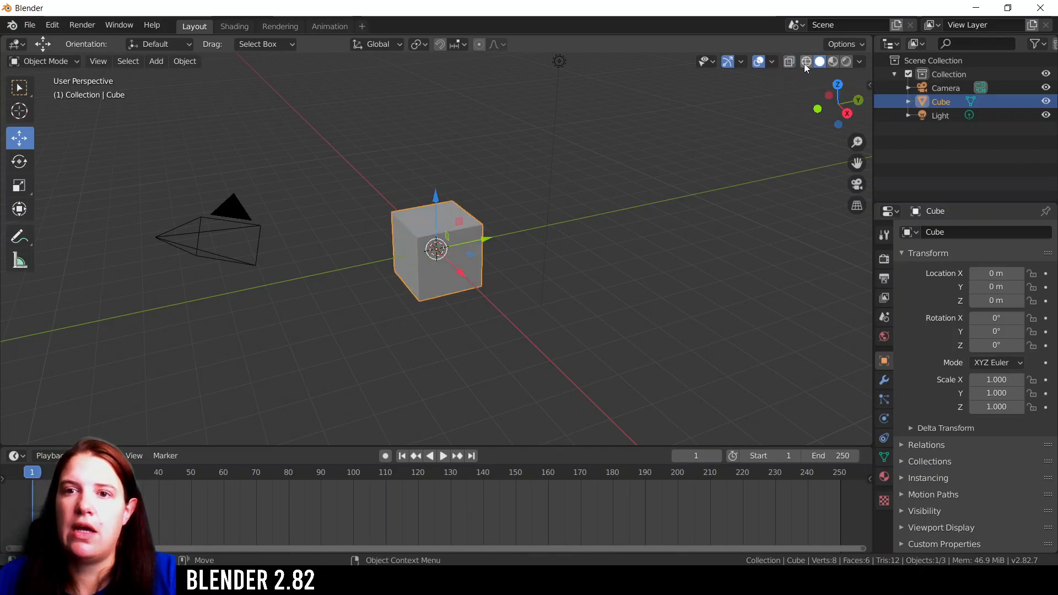
pyautogui.click(805, 64)
pyautogui.click(569, 273)
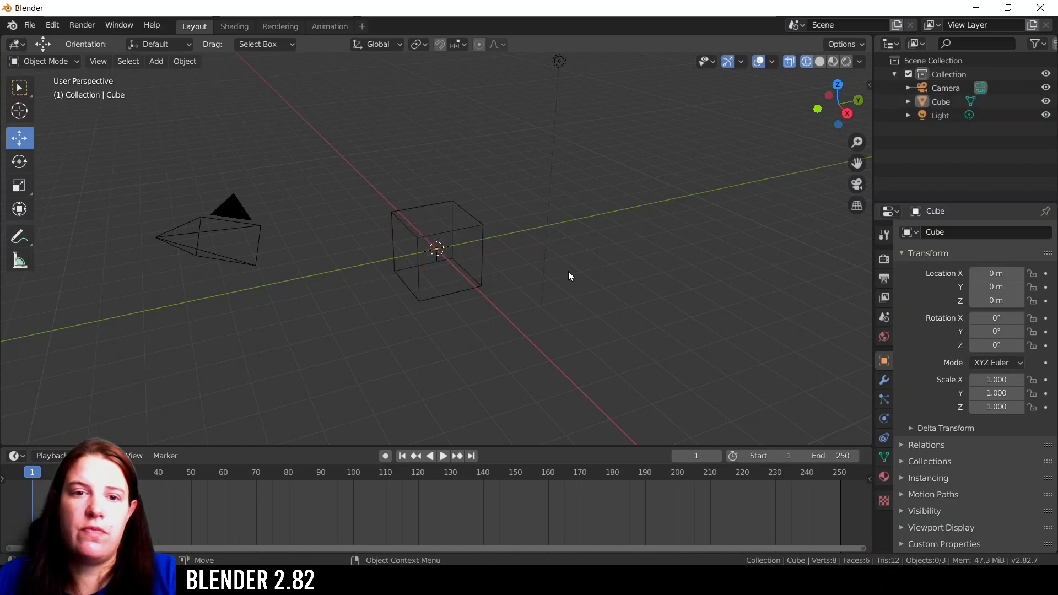
pyautogui.moveTo(576, 293)
pyautogui.mouseDown(button='middle')
pyautogui.moveTo(617, 307)
pyautogui.moveTo(603, 250)
pyautogui.moveTo(540, 276)
pyautogui.moveTo(581, 302)
pyautogui.moveTo(482, 203)
pyautogui.mouseUp(button='middle')
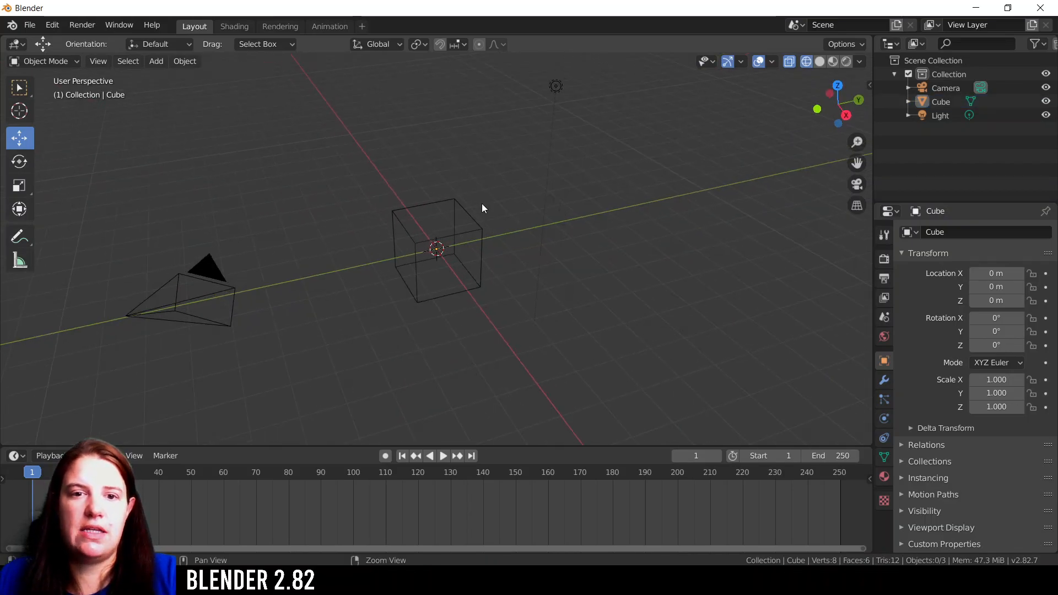
pyautogui.click(819, 62)
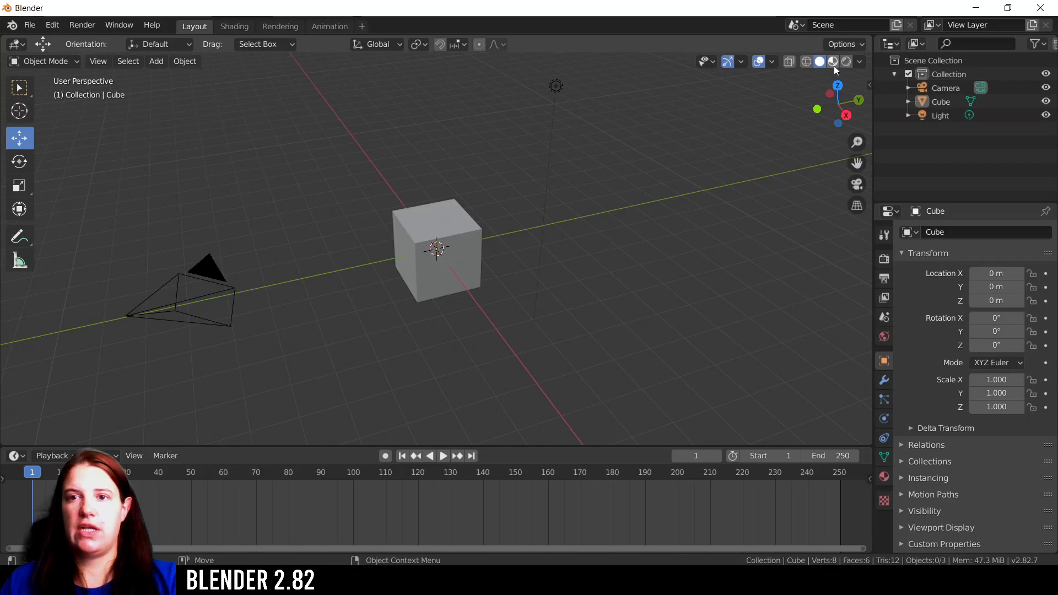
# Preview the scene in Material Preview and Rendered shading, check the Rendered lighting options, and return to Solid shading
pyautogui.click(833, 62)
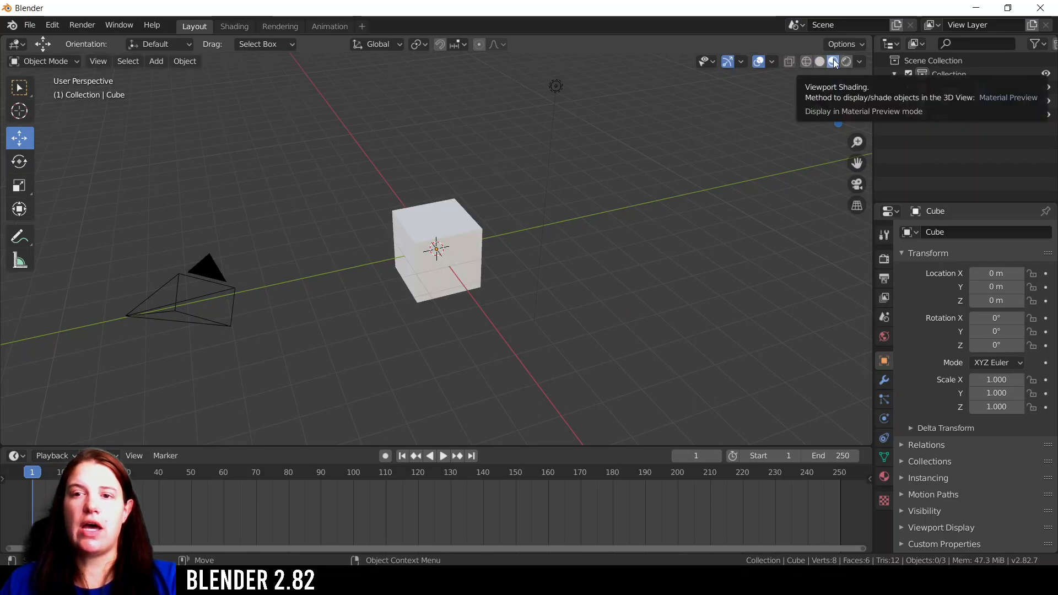
pyautogui.click(859, 62)
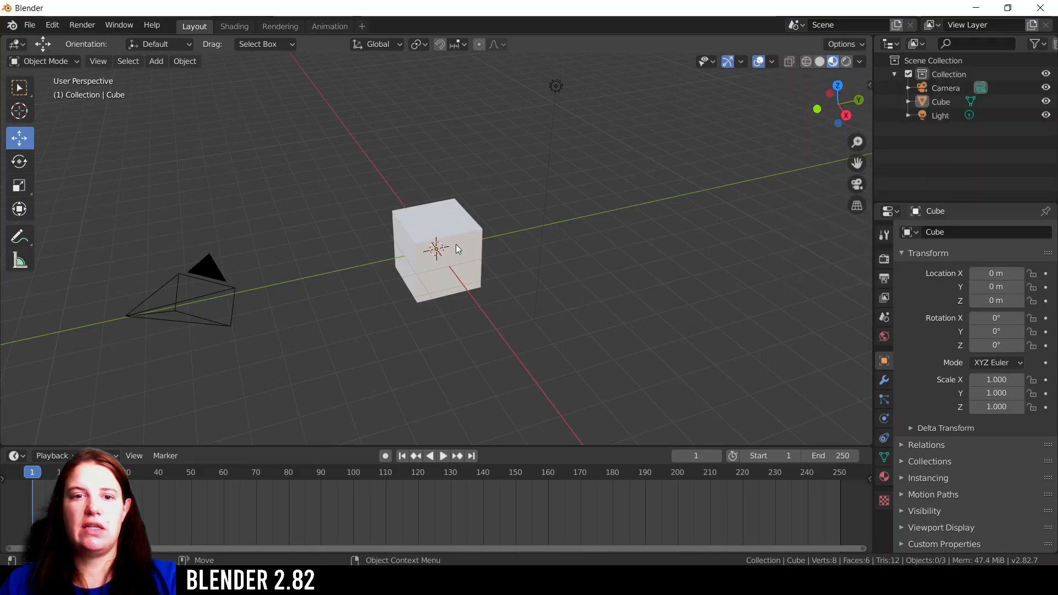
pyautogui.click(848, 59)
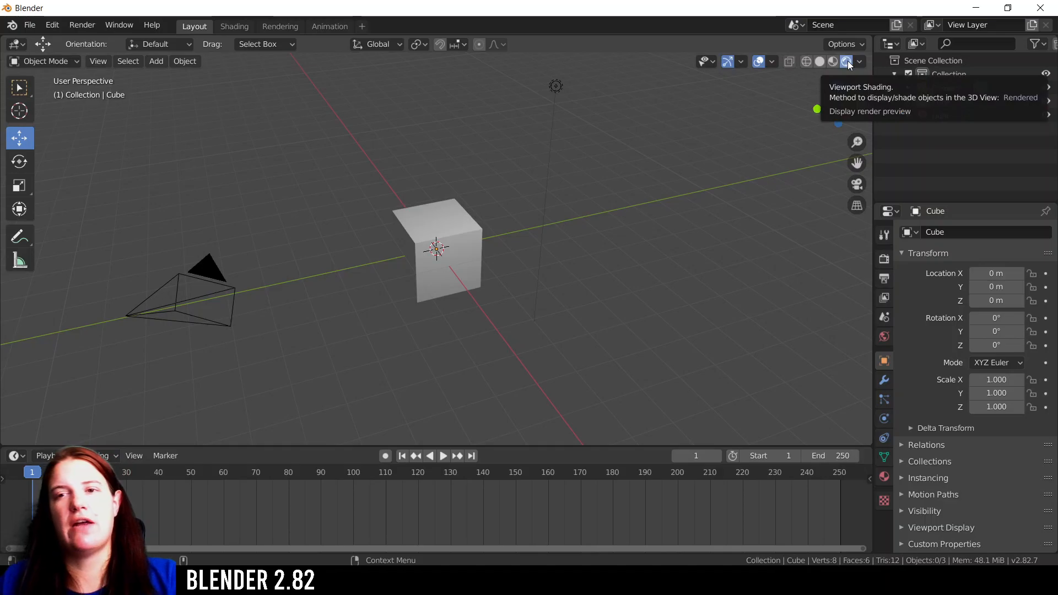
pyautogui.click(861, 61)
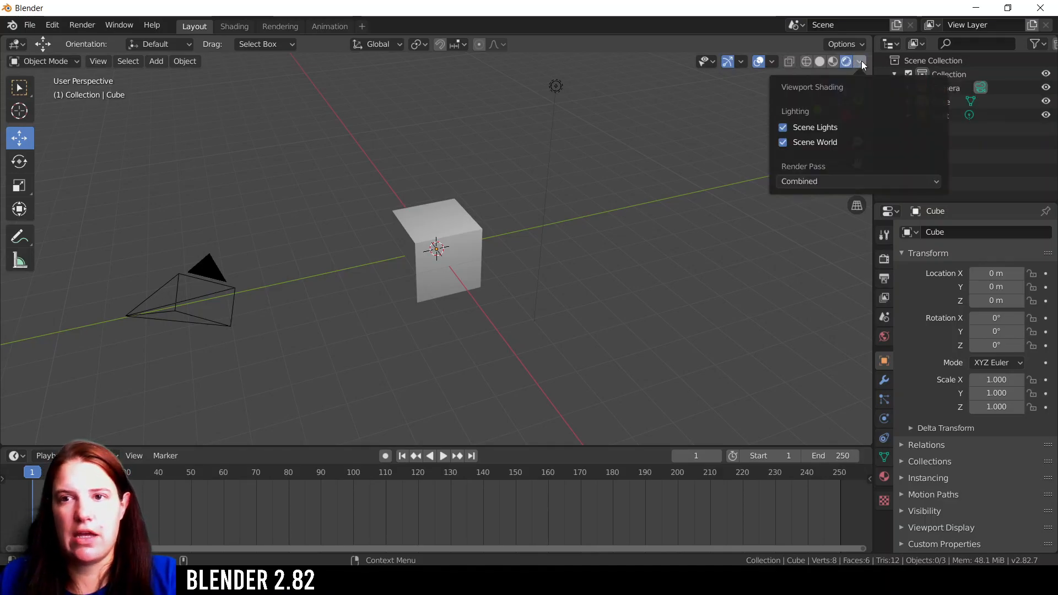
pyautogui.click(862, 61)
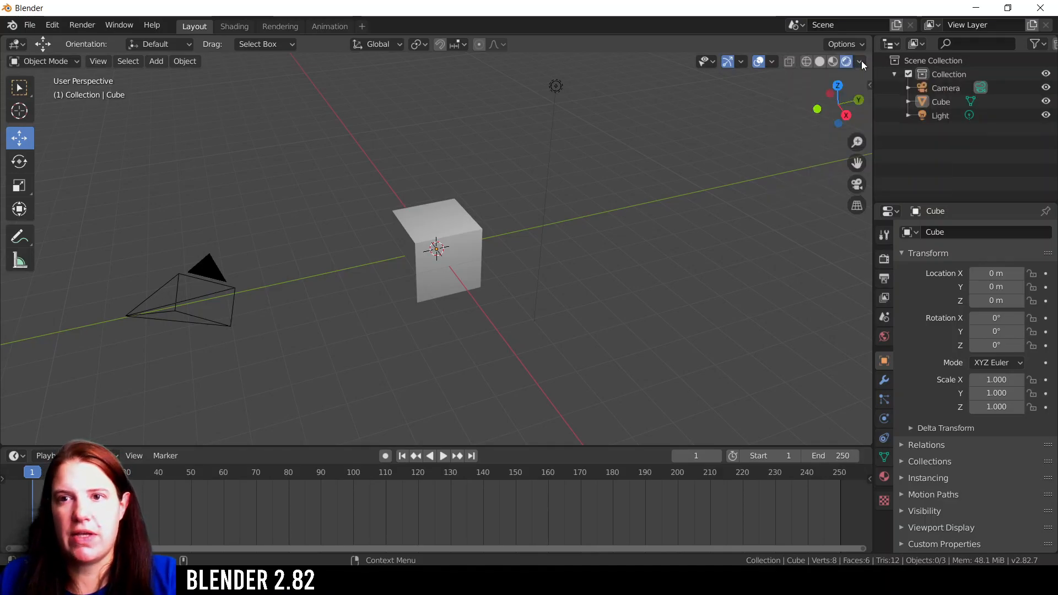
pyautogui.click(823, 62)
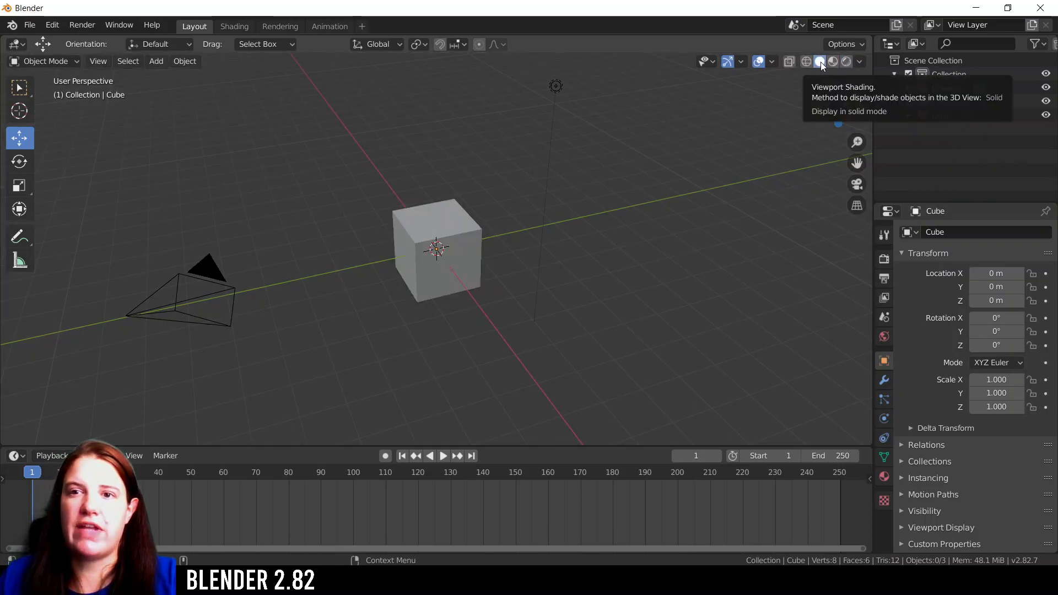
# Compare the Viewport Shading options of Solid and Material Preview modes, ending in Solid shading
pyautogui.click(861, 61)
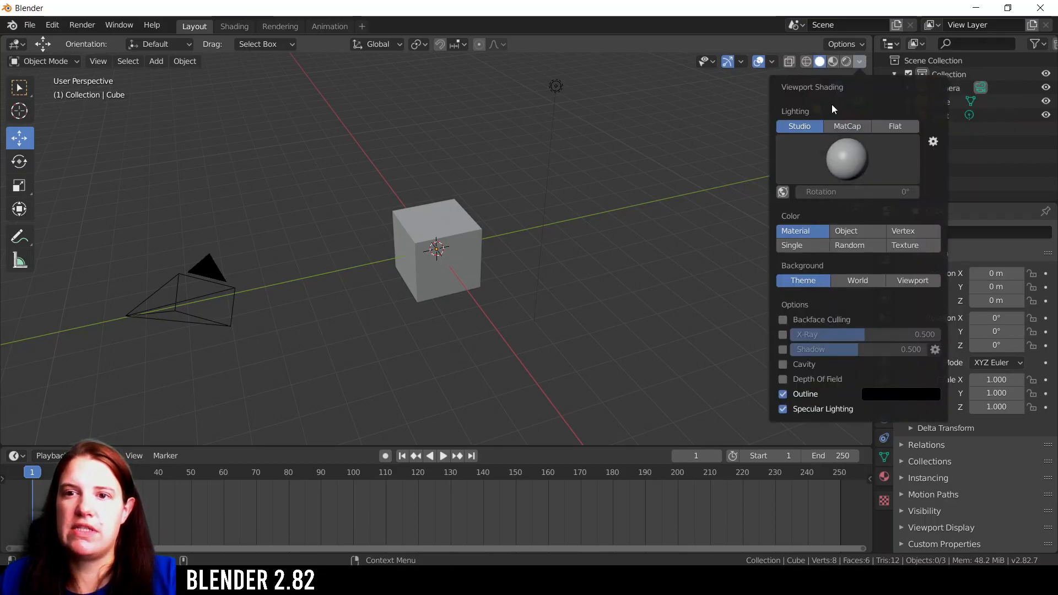
pyautogui.click(832, 62)
pyautogui.click(857, 61)
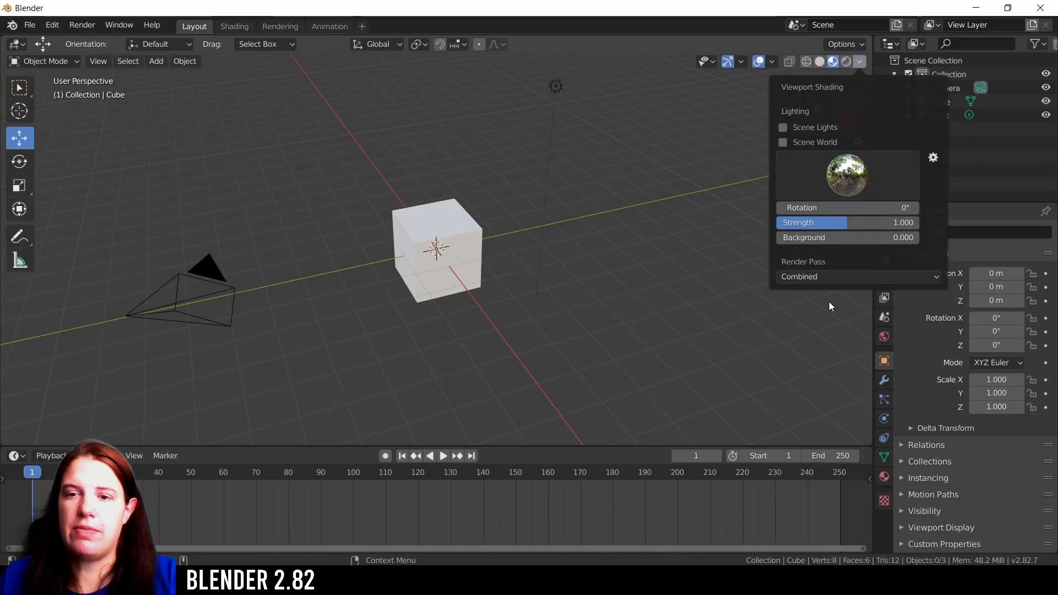
pyautogui.click(816, 62)
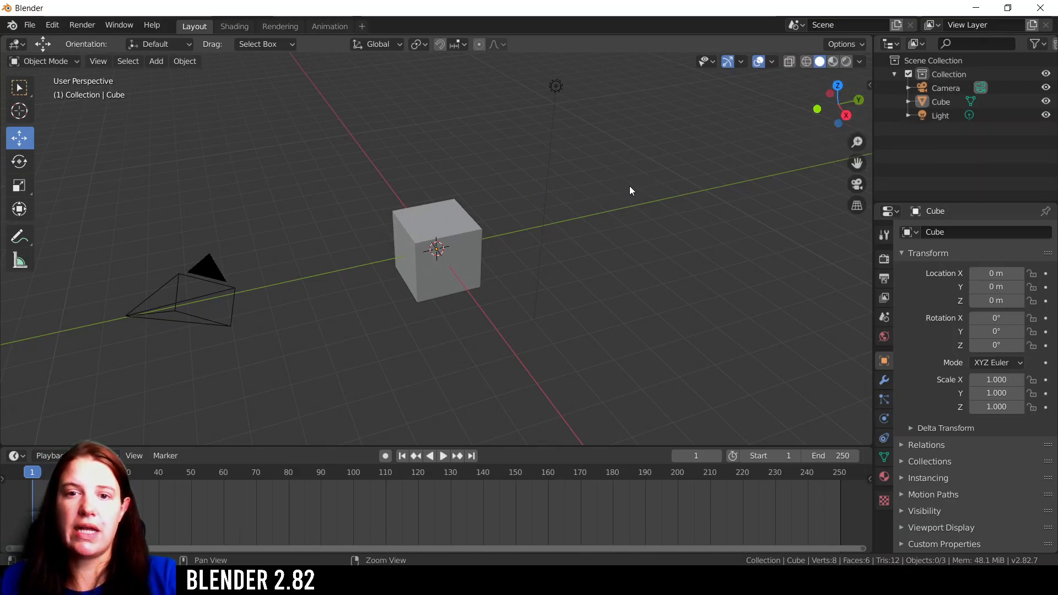
# Examine the cube in the 3D viewport from different angles and distances by orbiting, panning and zooming, and glance at the edit commands
pyautogui.moveTo(629, 186); pyautogui.dragTo(648, 173, button='middle')
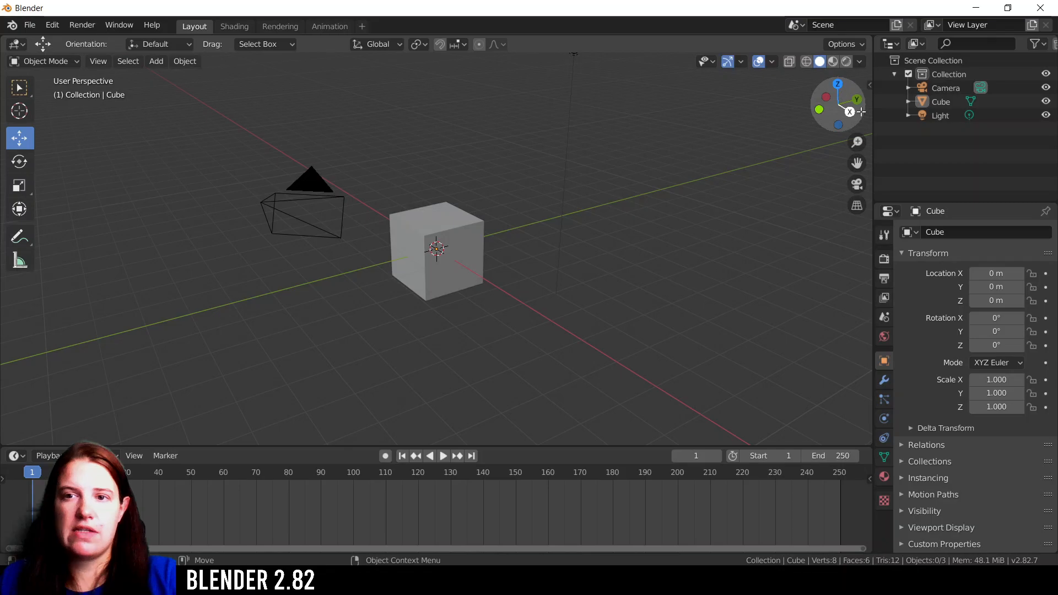
pyautogui.moveTo(846, 116); pyautogui.dragTo(815, 84)
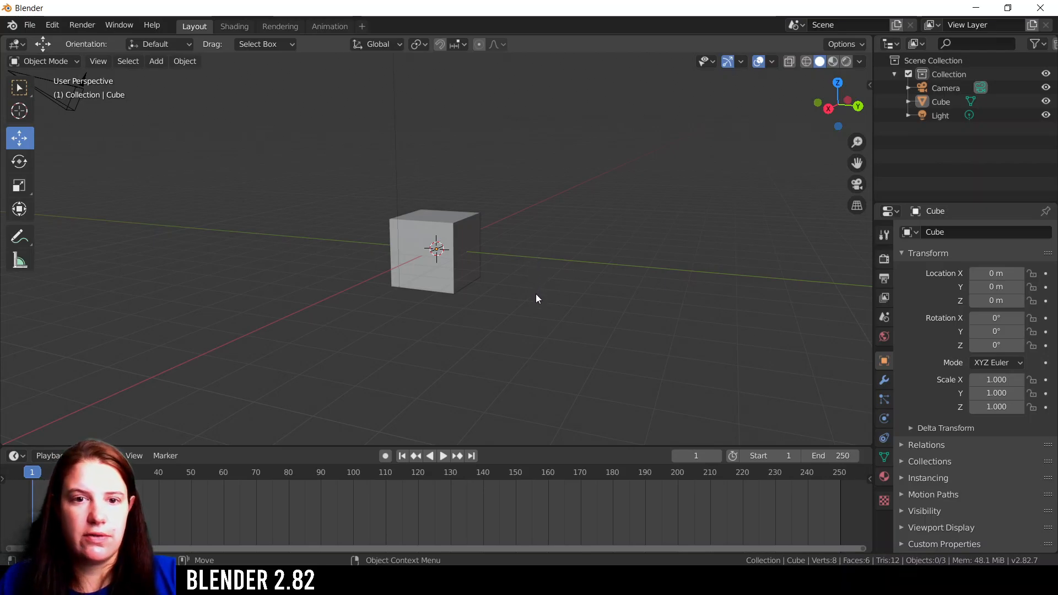
pyautogui.moveTo(535, 302); pyautogui.dragTo(576, 276, button='middle')
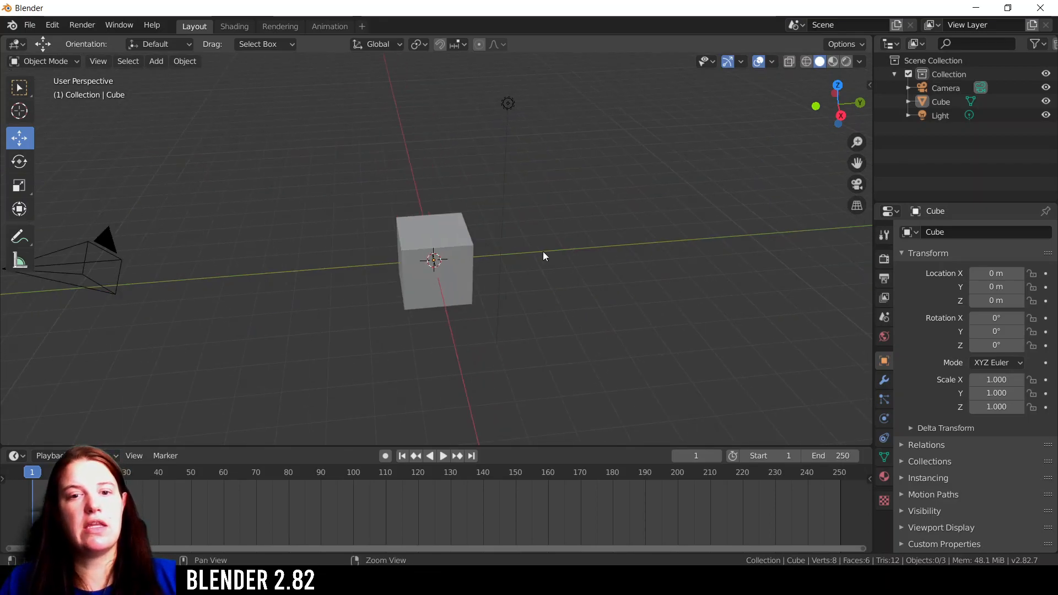
pyautogui.keyDown('ctrl'); pyautogui.moveTo(535, 252); pyautogui.dragTo(541, 284, button='middle'); pyautogui.keyUp('ctrl')
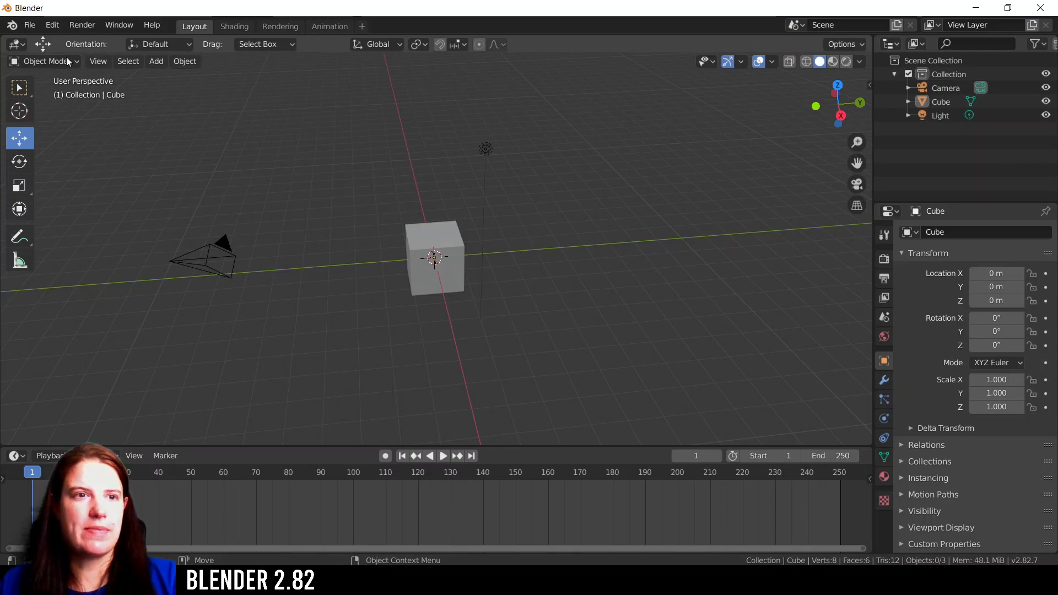
pyautogui.click(51, 24)
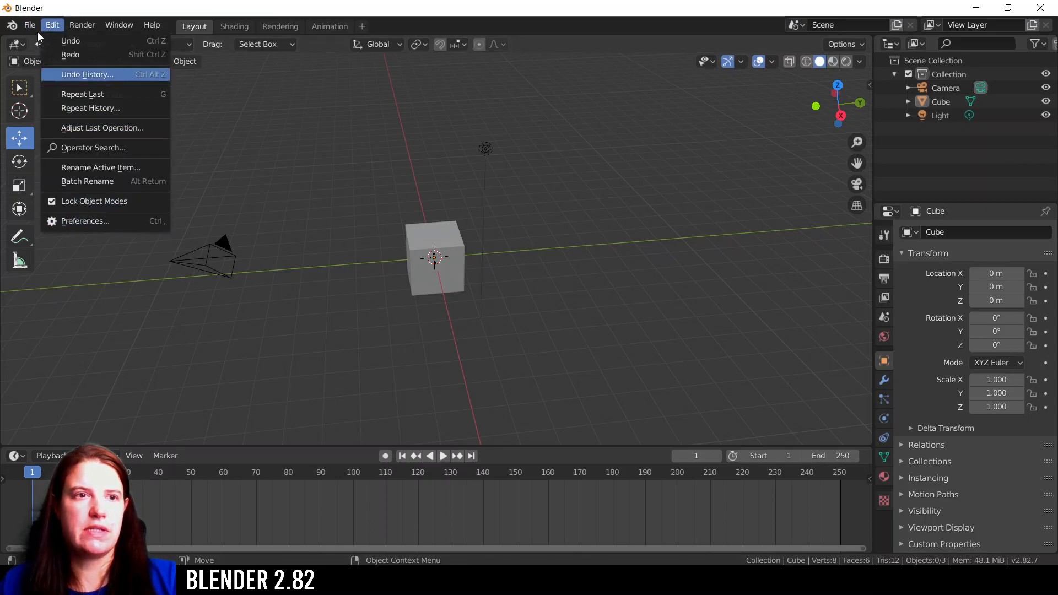
pyautogui.click(55, 25)
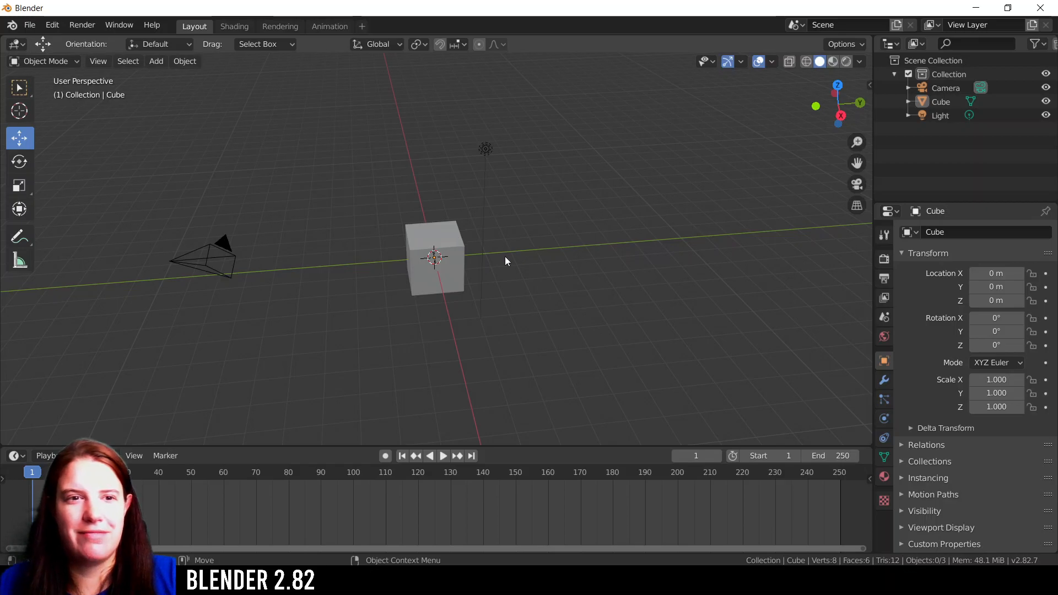
pyautogui.scroll(6, 502, 264)
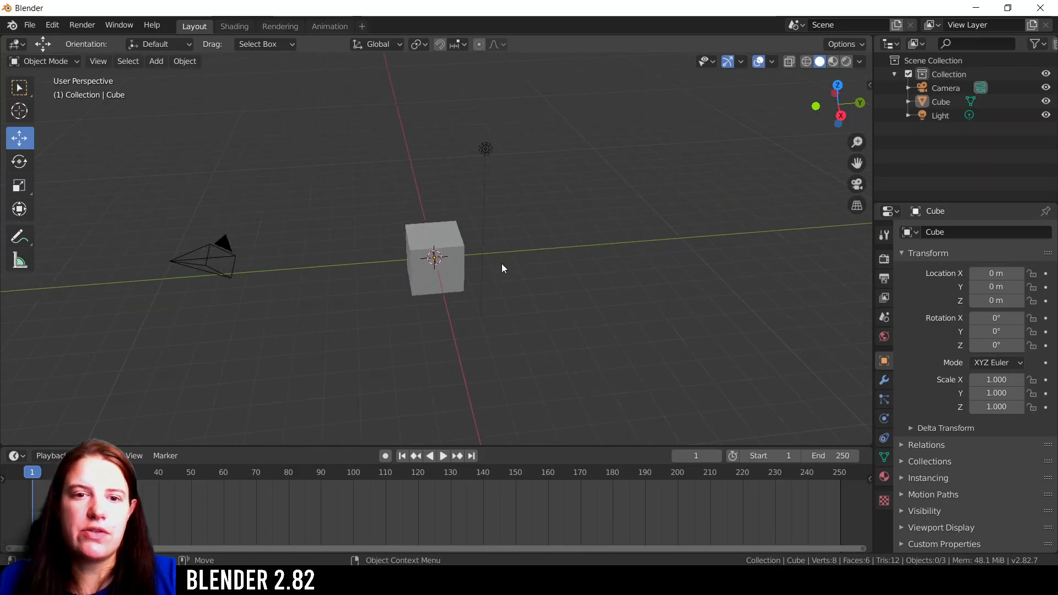
pyautogui.scroll(-8, 501, 266)
pyautogui.scroll(6, 502, 269)
pyautogui.scroll(-5, 524, 289)
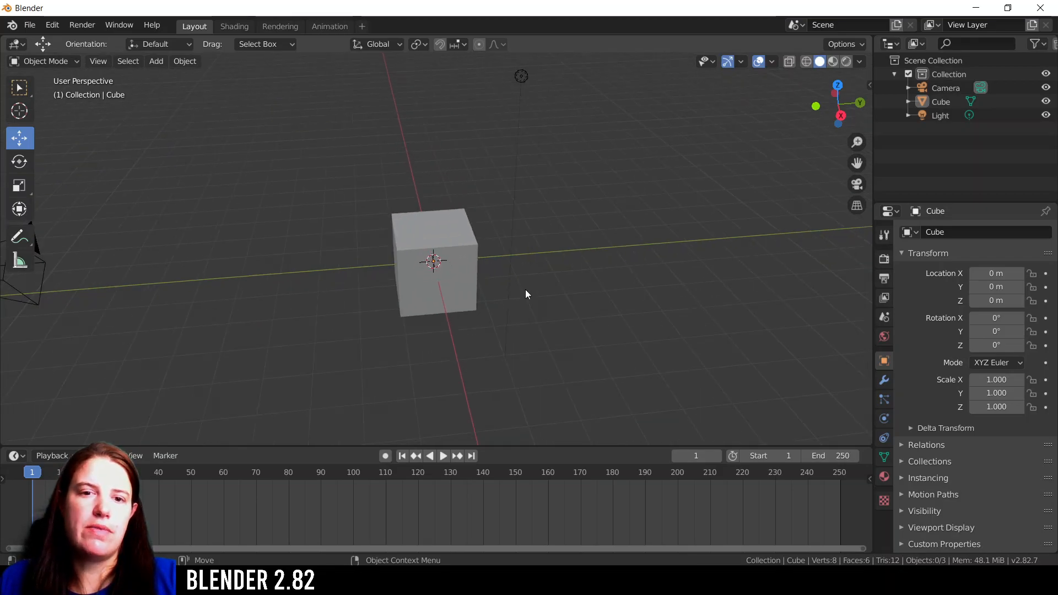
pyautogui.scroll(6, 526, 293)
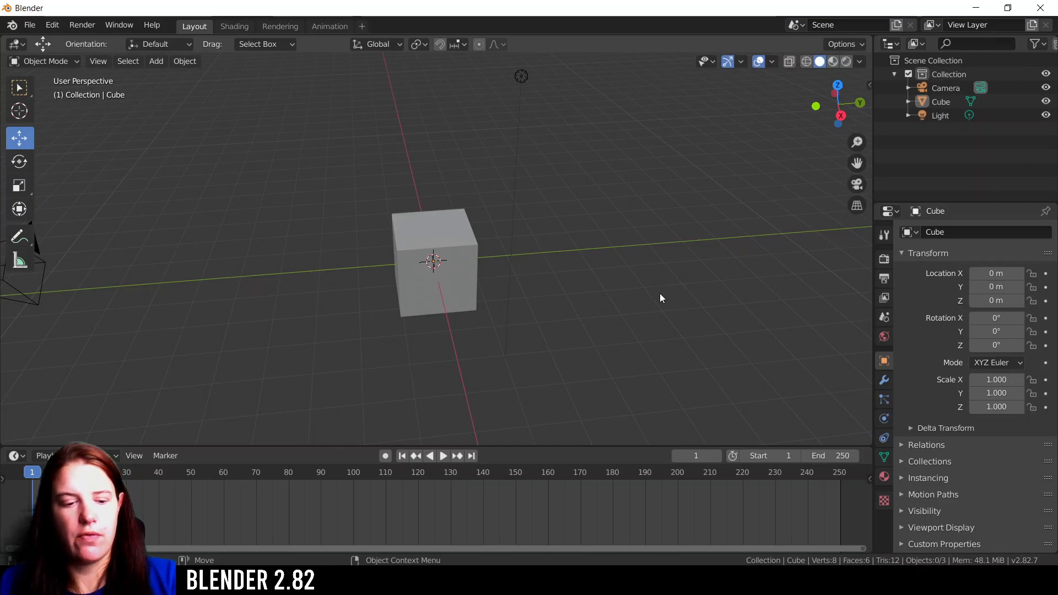
# Examine the cube from several distances and angles by zooming and orbiting the 3D viewport
pyautogui.scroll(4, 660, 292)
pyautogui.scroll(-6, 613, 212)
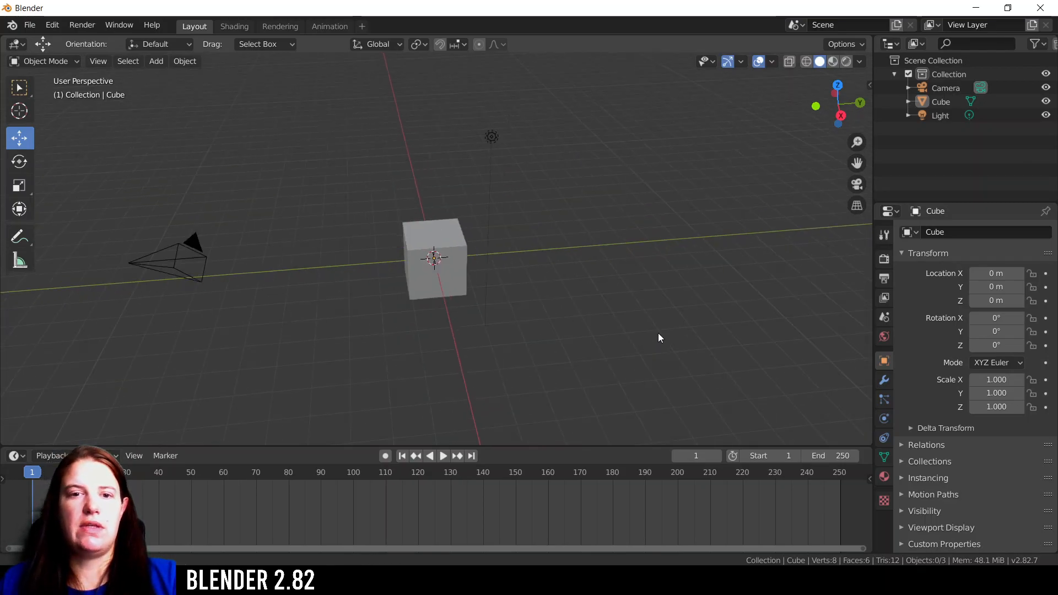
pyautogui.scroll(4, 650, 265)
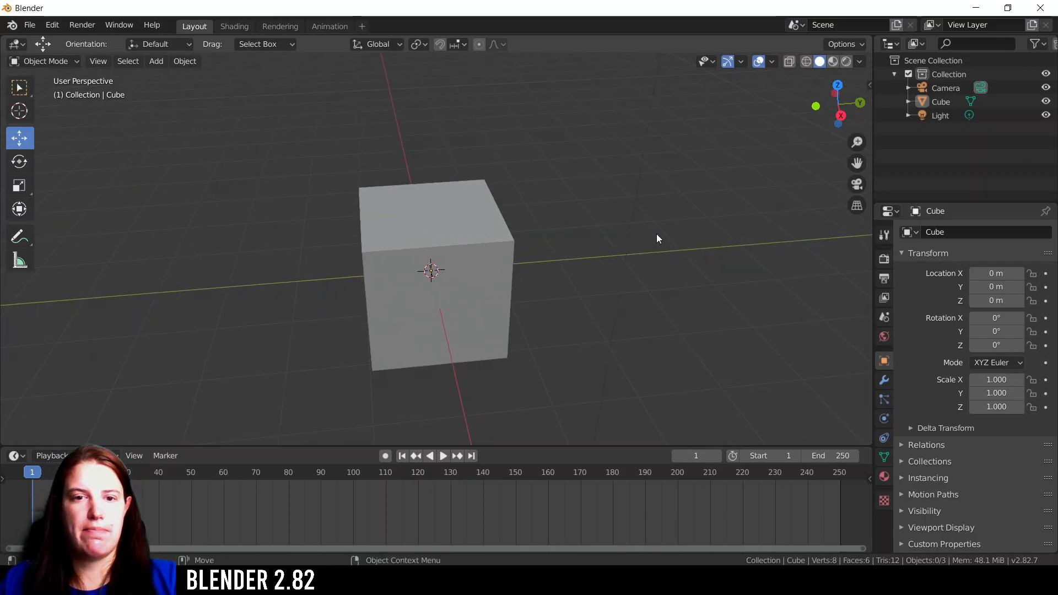
pyautogui.scroll(1, 664, 273)
pyautogui.scroll(-5, 612, 322)
pyautogui.moveTo(622, 382); pyautogui.dragTo(604, 371, button='middle')
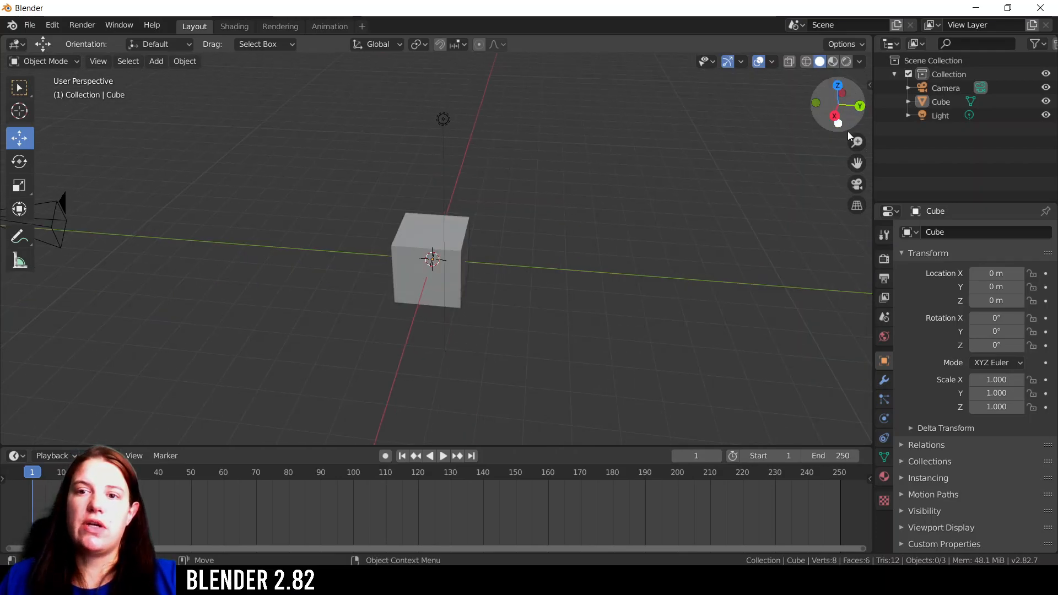
pyautogui.moveTo(370, 243); pyautogui.dragTo(399, 189, button='middle')
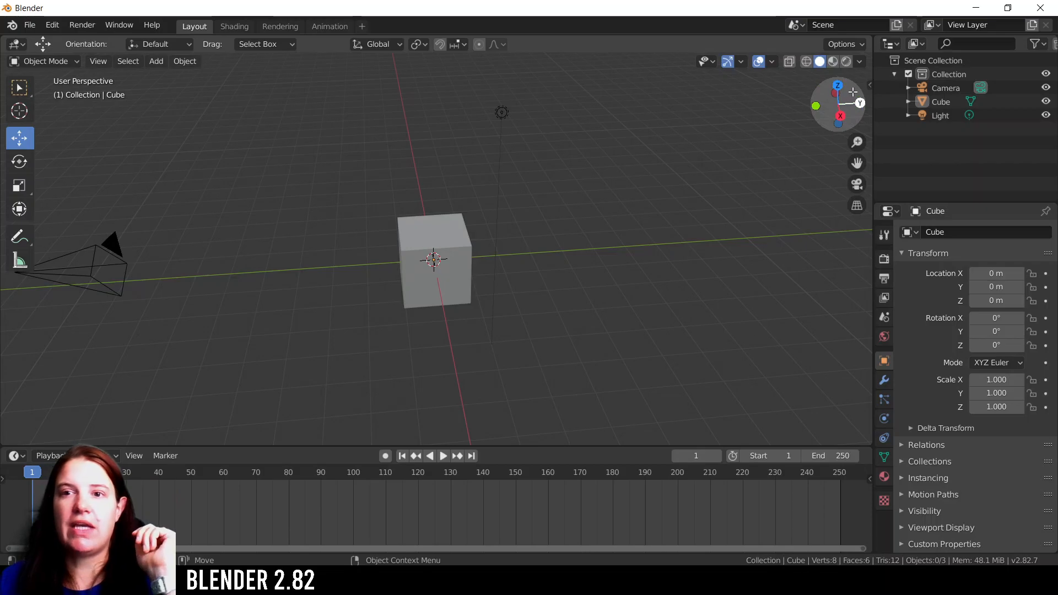
# Rotate the view with the navigation gizmo, snap it to the Top and side axis views, and return to a user perspective
pyautogui.moveTo(853, 92); pyautogui.dragTo(843, 121)
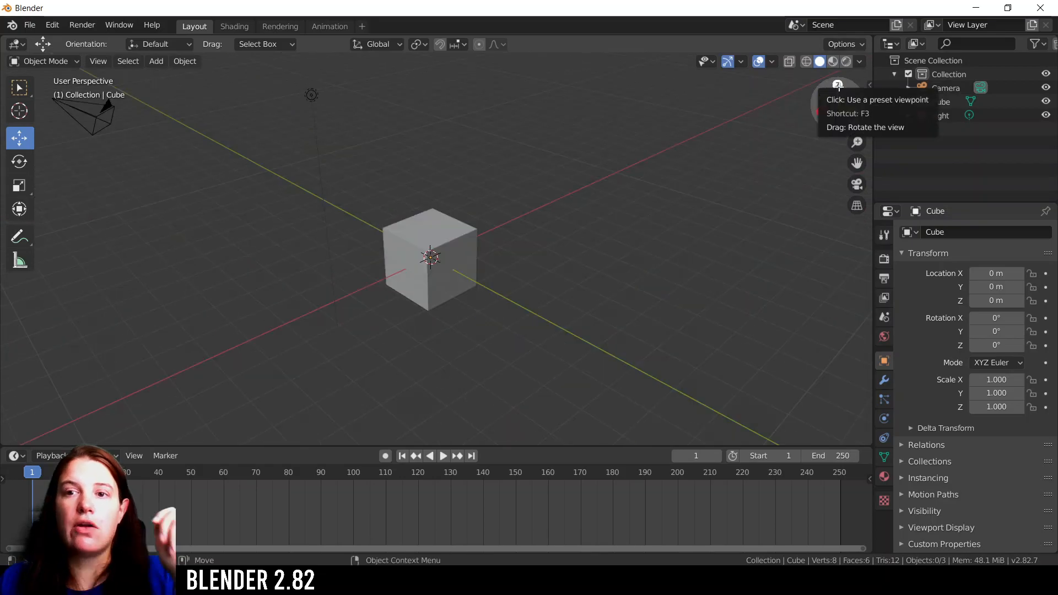
pyautogui.click(838, 85)
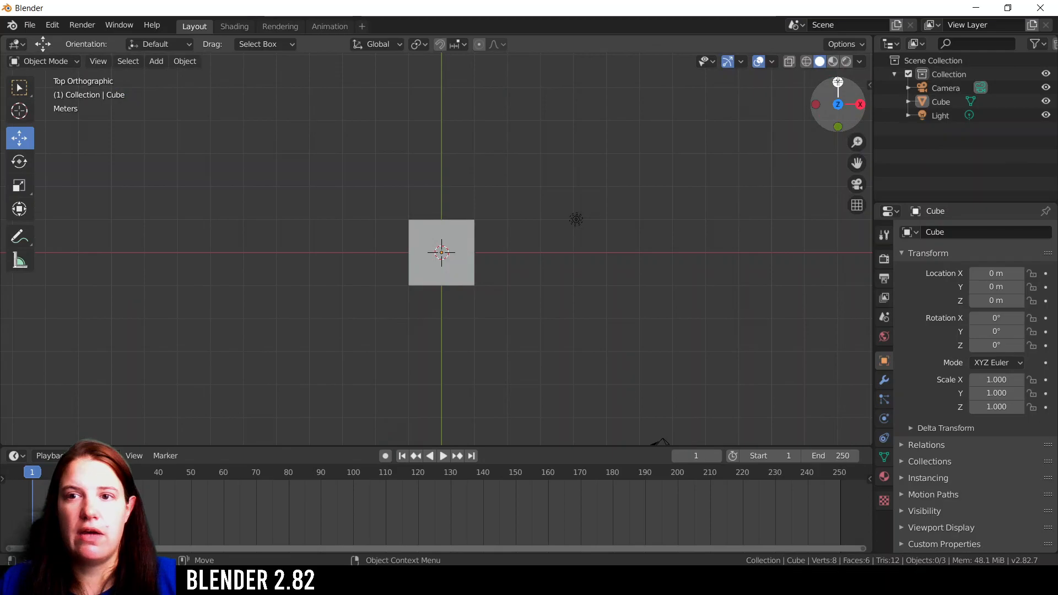
pyautogui.click(837, 82)
pyautogui.click(860, 105)
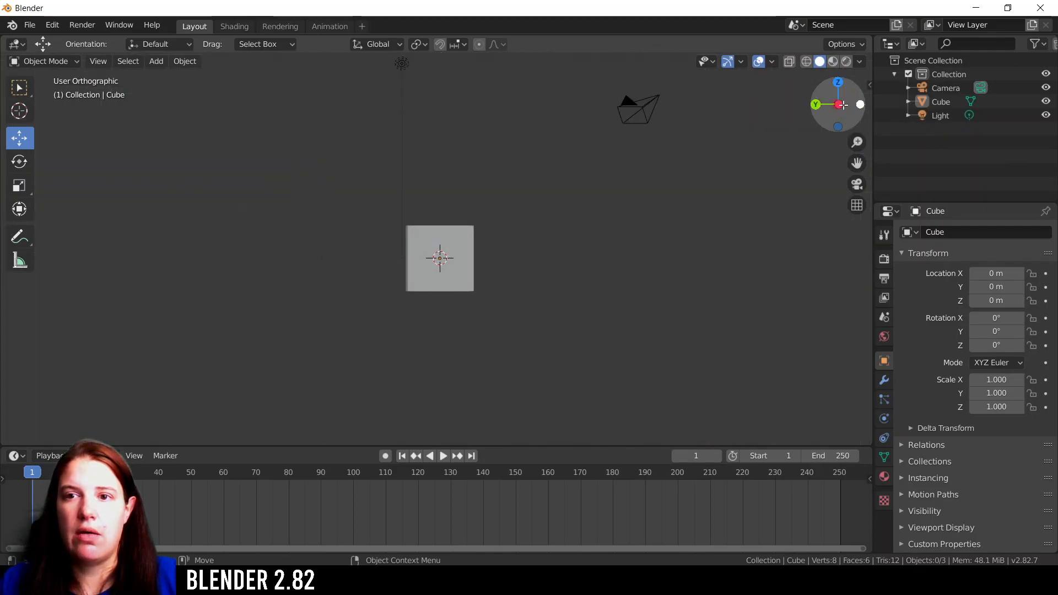
pyautogui.click(837, 81)
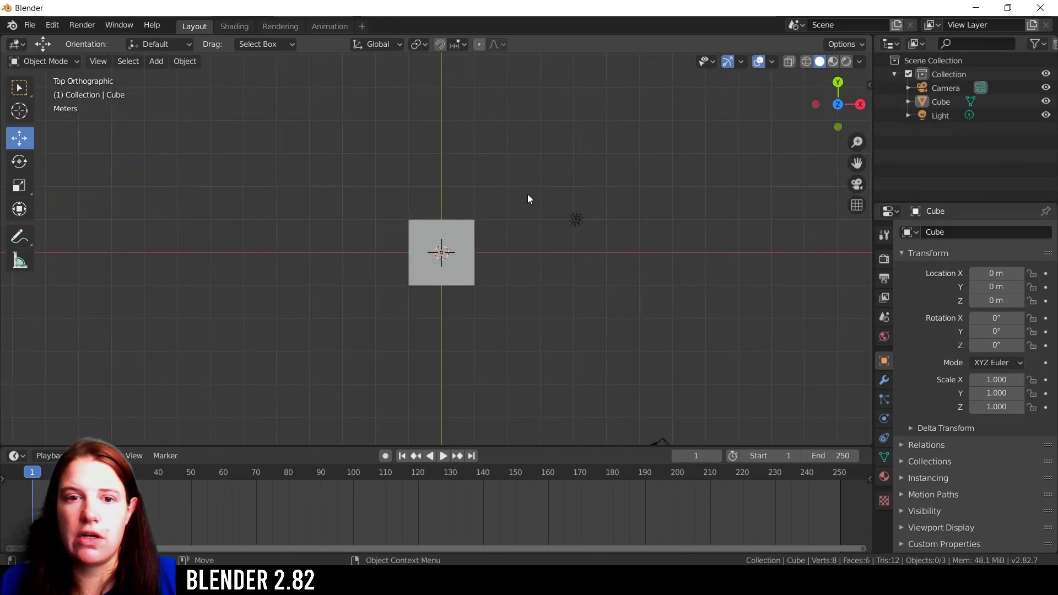
pyautogui.moveTo(827, 119); pyautogui.dragTo(766, 162)
pyautogui.moveTo(827, 83); pyautogui.dragTo(817, 127)
pyautogui.click(838, 86)
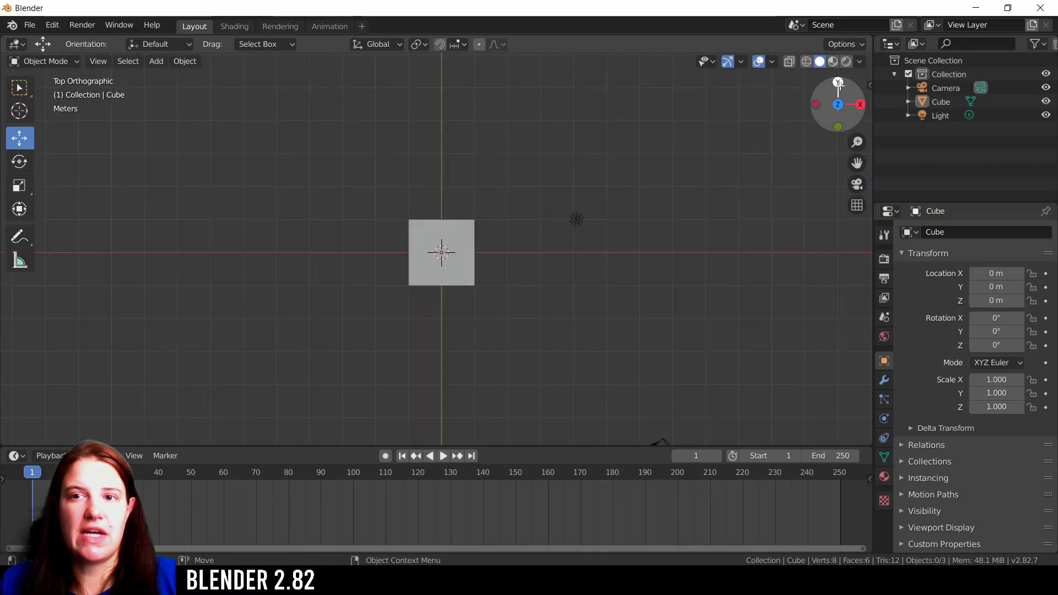
pyautogui.moveTo(858, 113)
pyautogui.mouseDown()
pyautogui.moveTo(858, 124)
pyautogui.moveTo(689, 46)
pyautogui.moveTo(718, 50)
pyautogui.moveTo(688, 45)
pyautogui.mouseUp()
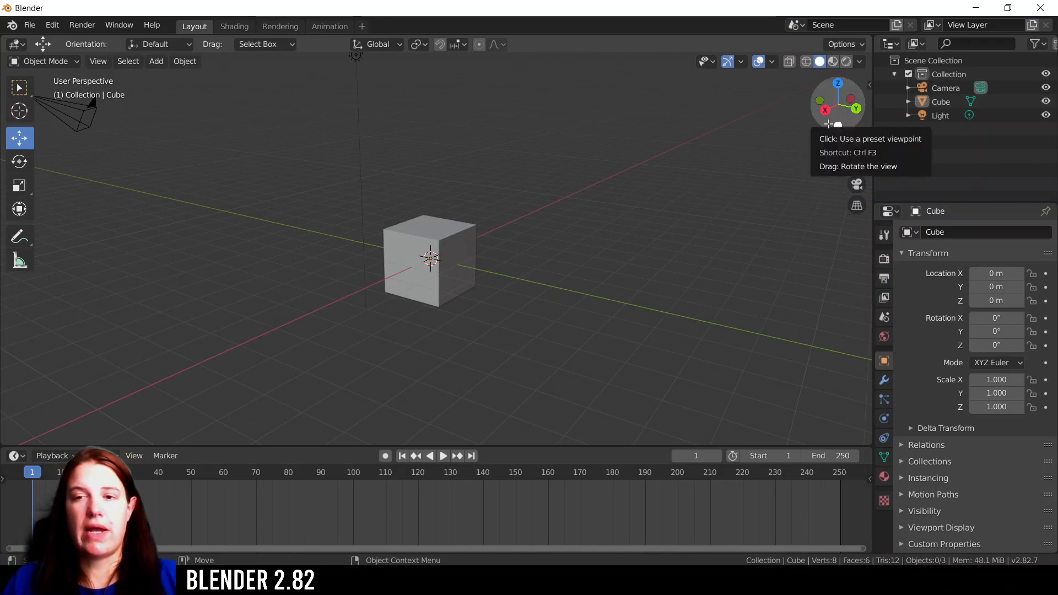
# Zoom and pan the cube with the viewport navigation controls, look through the scene camera, and return to the user perspective
pyautogui.moveTo(857, 142)
pyautogui.mouseDown()
pyautogui.moveTo(857, 165)
pyautogui.moveTo(857, 138)
pyautogui.mouseUp()
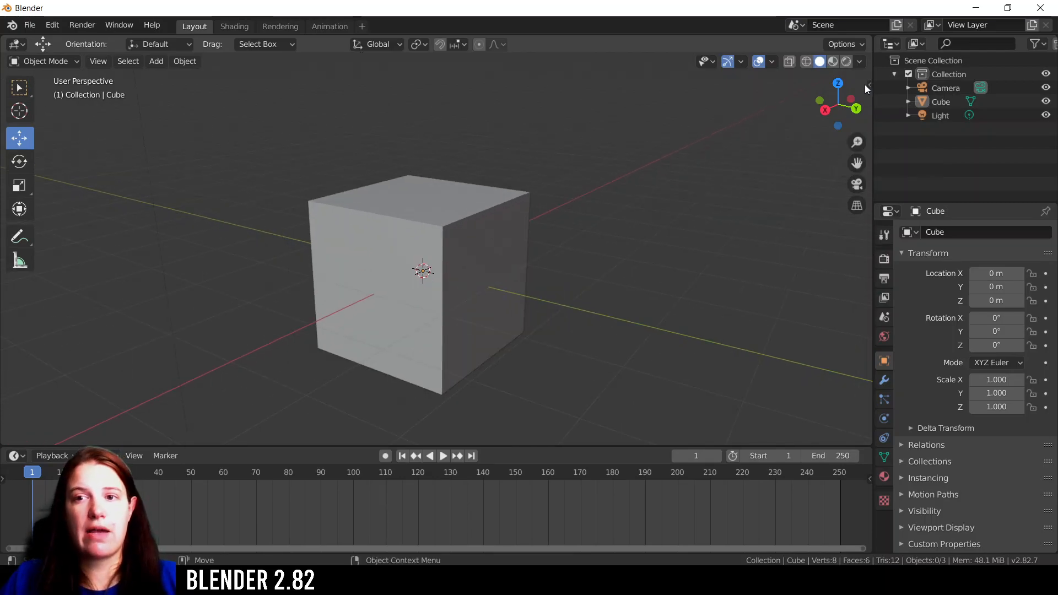
pyautogui.moveTo(857, 142)
pyautogui.mouseDown()
pyautogui.moveTo(857, 166)
pyautogui.moveTo(857, 122)
pyautogui.moveTo(857, 165)
pyautogui.moveTo(699, 164)
pyautogui.moveTo(973, 163)
pyautogui.moveTo(804, 161)
pyautogui.moveTo(818, 321)
pyautogui.moveTo(826, 140)
pyautogui.moveTo(909, 243)
pyautogui.moveTo(887, 183)
pyautogui.moveTo(857, 163)
pyautogui.mouseUp()
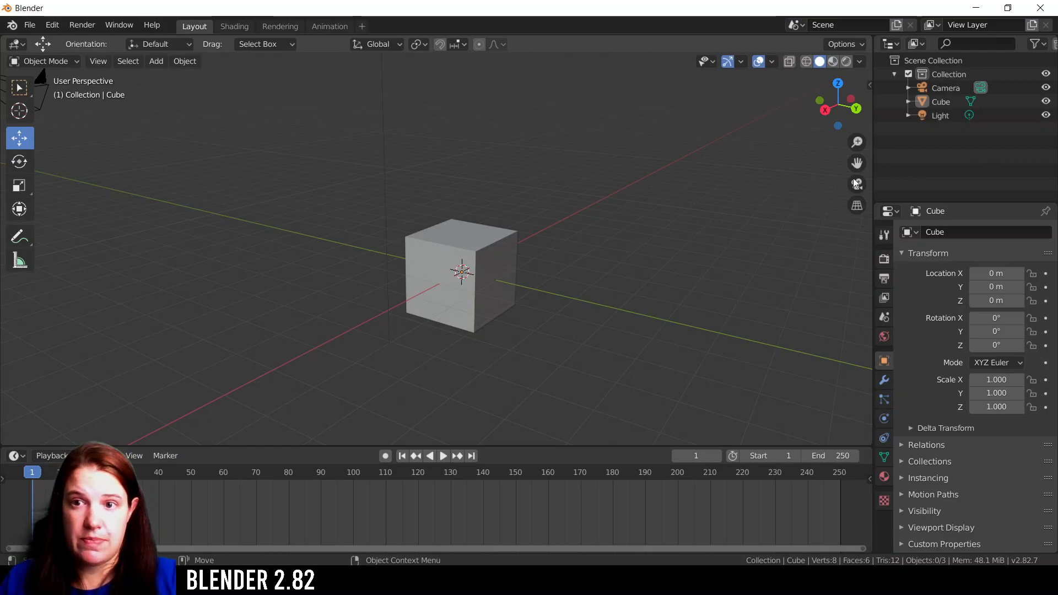
pyautogui.click(857, 184)
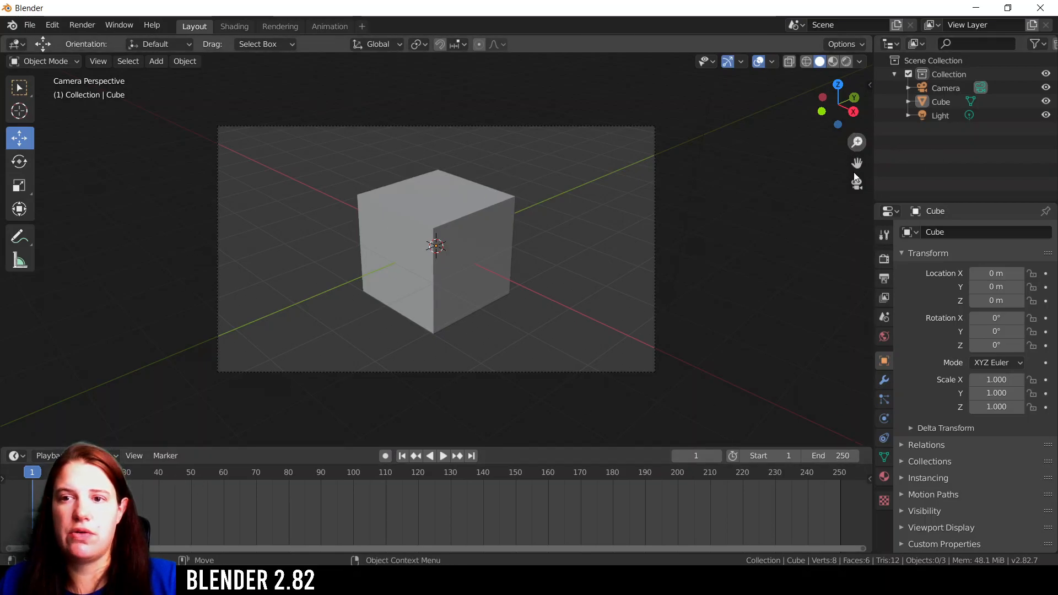
pyautogui.click(859, 191)
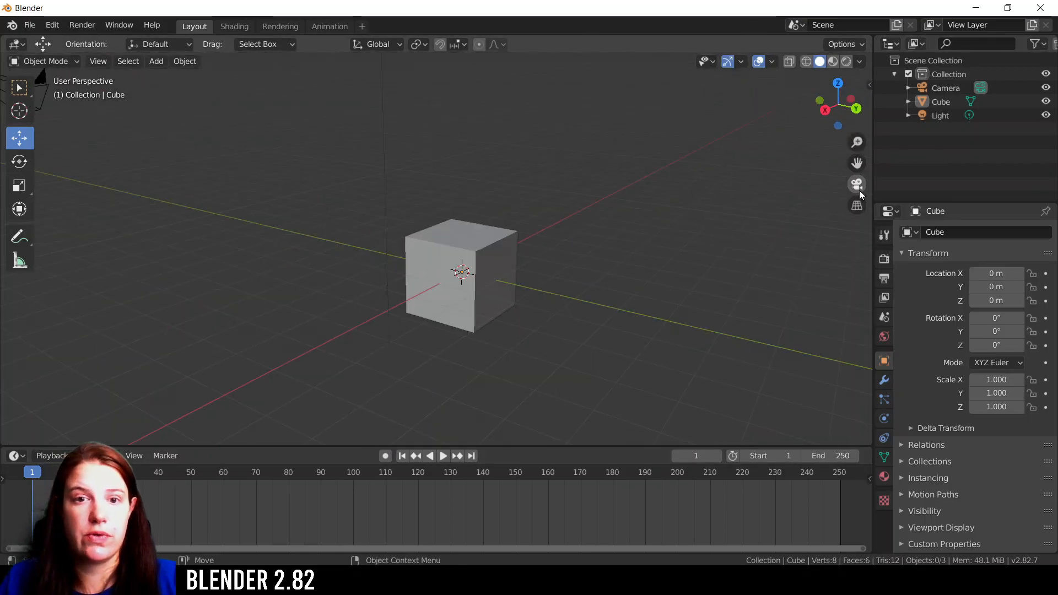
# Box-select the camera object in the viewport and clear the selection
pyautogui.moveTo(637, 317); pyautogui.dragTo(498, 285, button='middle')
pyautogui.scroll(-3, 629, 332)
pyautogui.moveTo(629, 336); pyautogui.dragTo(347, 288, button='middle')
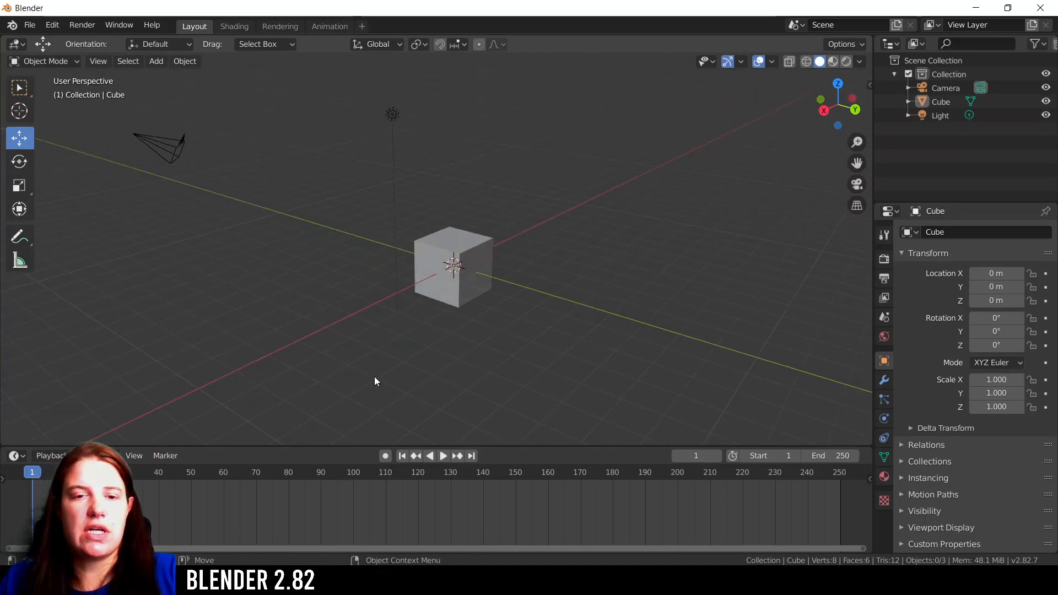
pyautogui.moveTo(108, 109); pyautogui.dragTo(165, 142)
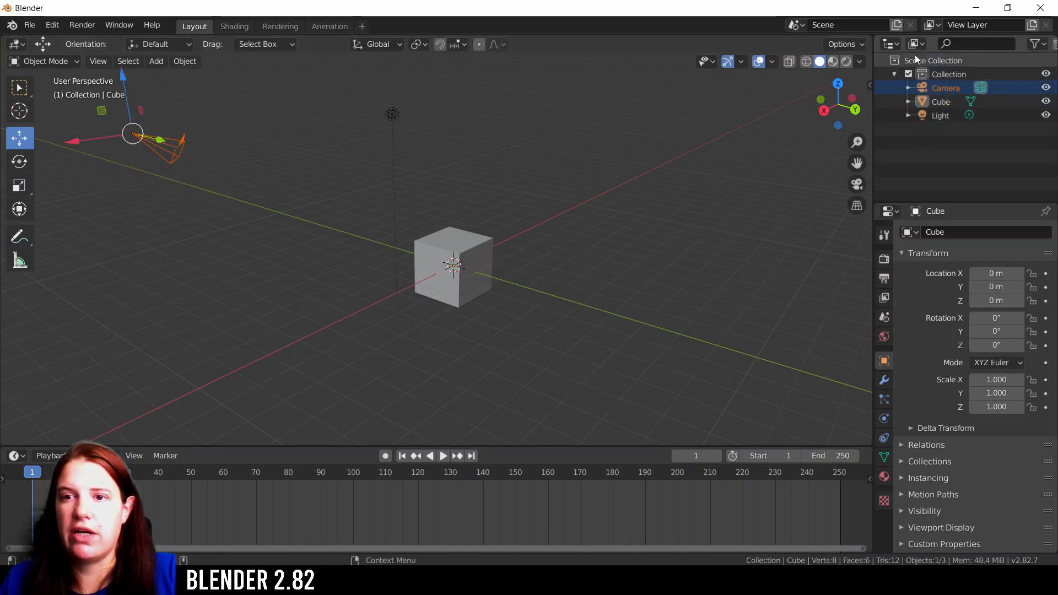
pyautogui.click(677, 219)
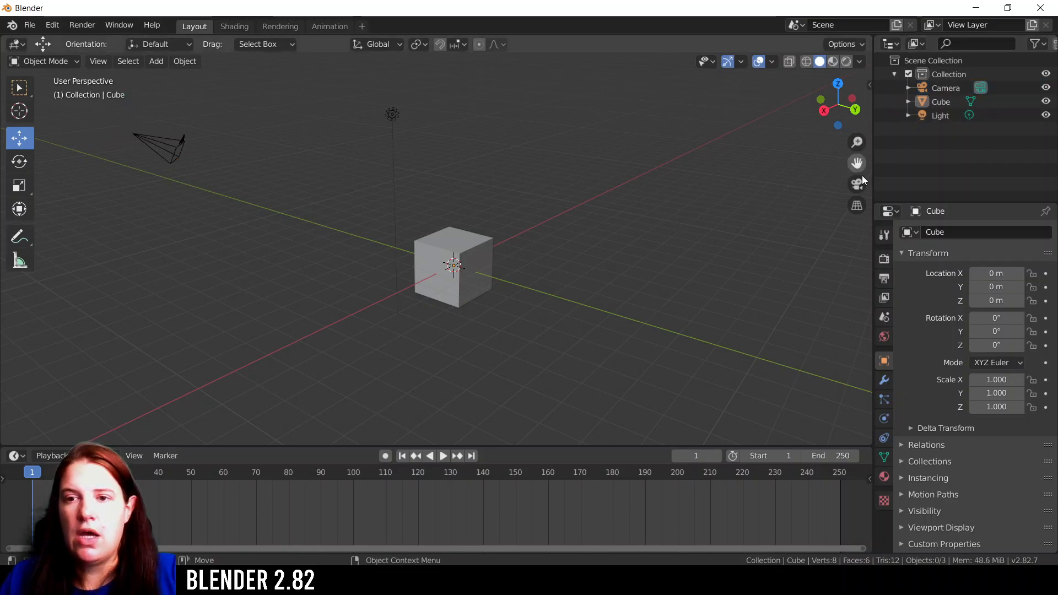
# Compare perspective and orthographic projection by switching between them repeatedly, ending in perspective
pyautogui.click(856, 210)
pyautogui.click(856, 210)
pyautogui.click(856, 210)
pyautogui.click(856, 210)
pyautogui.click(856, 210)
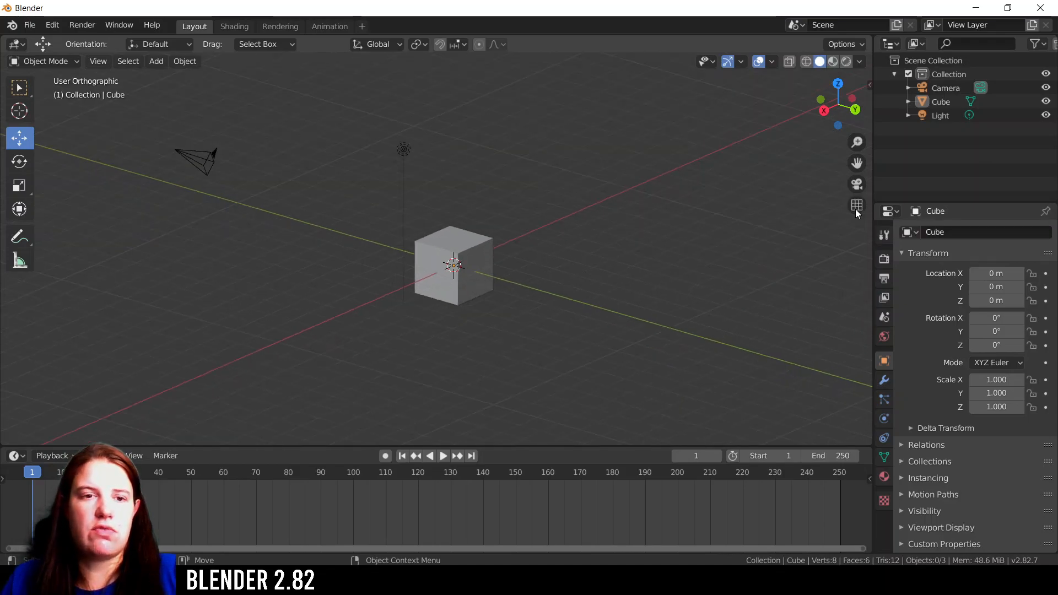
pyautogui.click(856, 210)
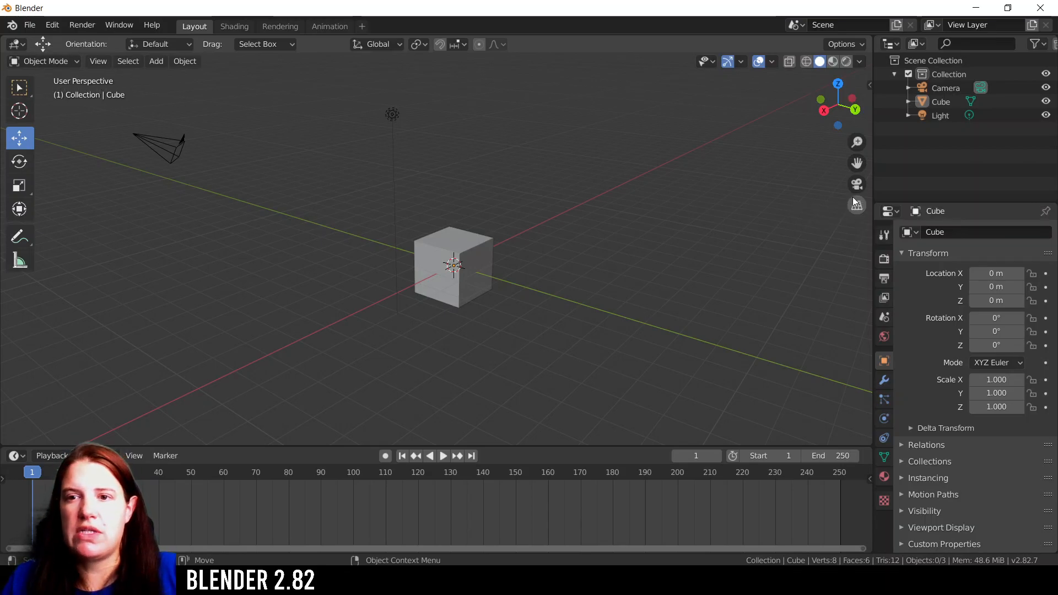
# View the cube from the Top, Back and side in orthographic projection and orbit back to a perspective view
pyautogui.click(837, 84)
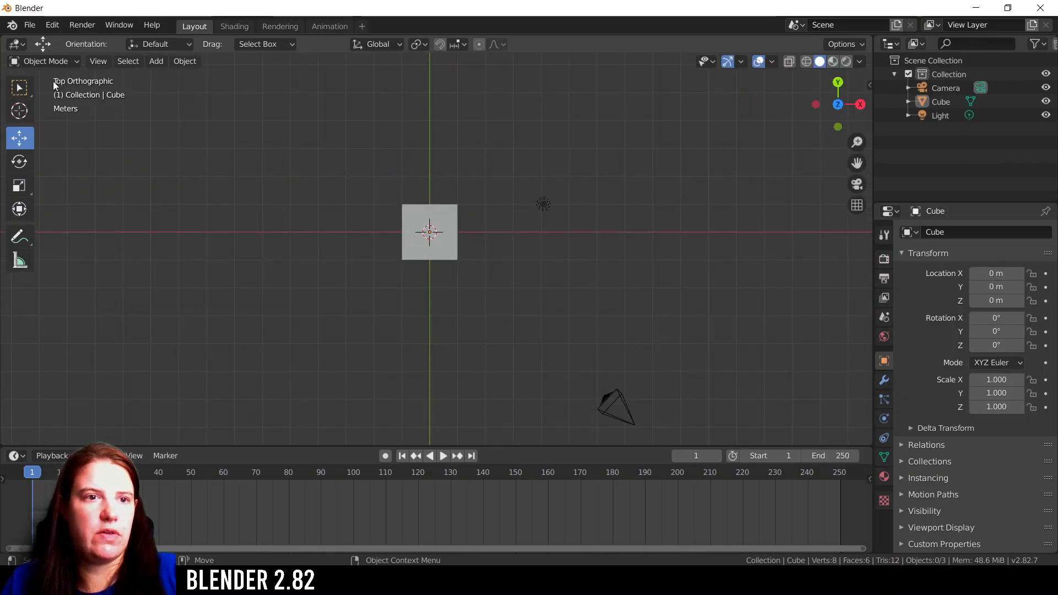
pyautogui.click(838, 82)
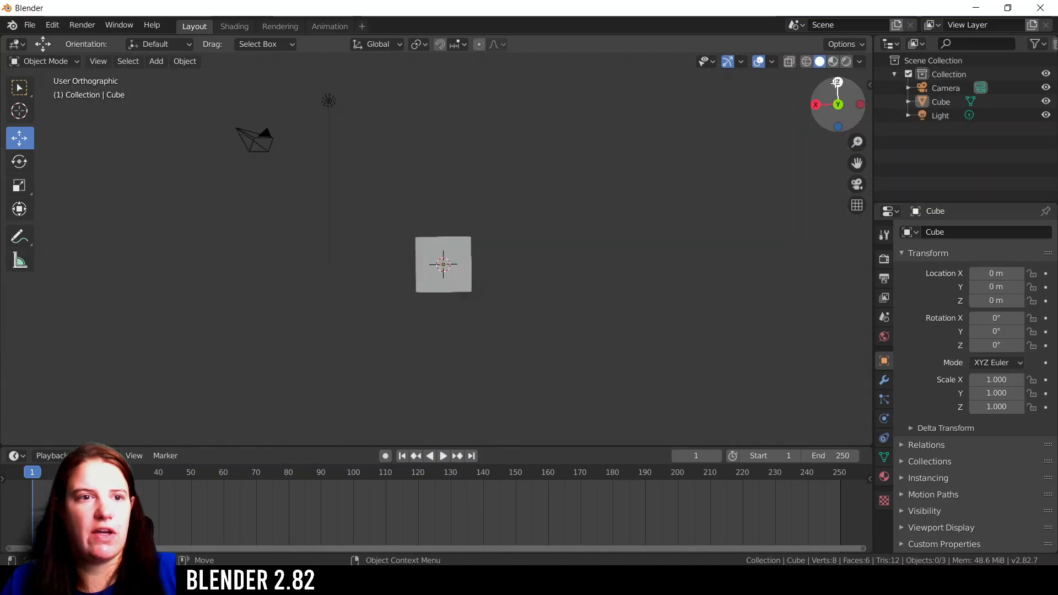
pyautogui.click(856, 105)
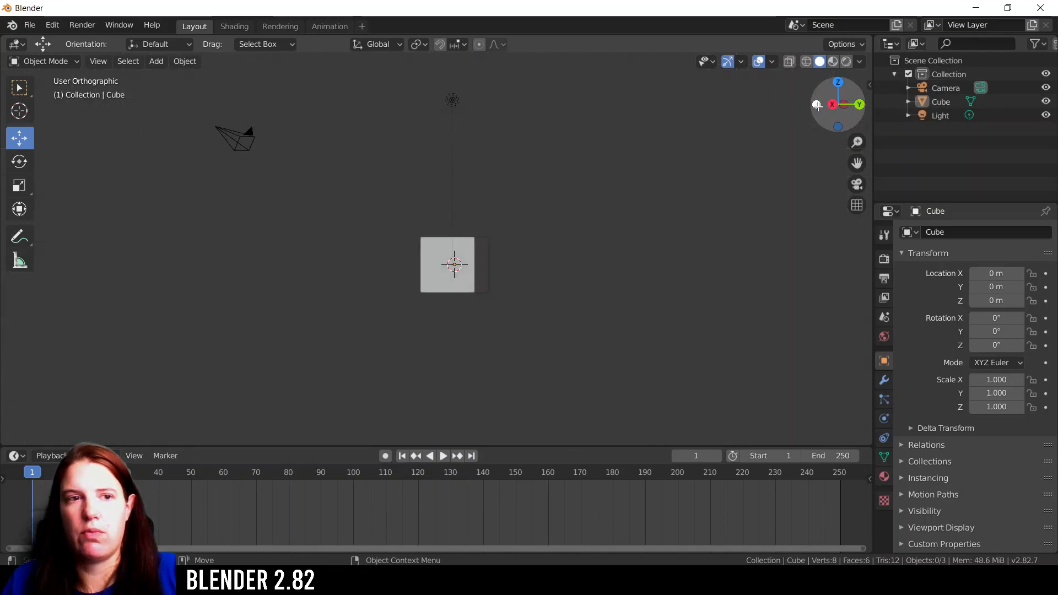
pyautogui.moveTo(711, 252); pyautogui.dragTo(869, 217, button='middle')
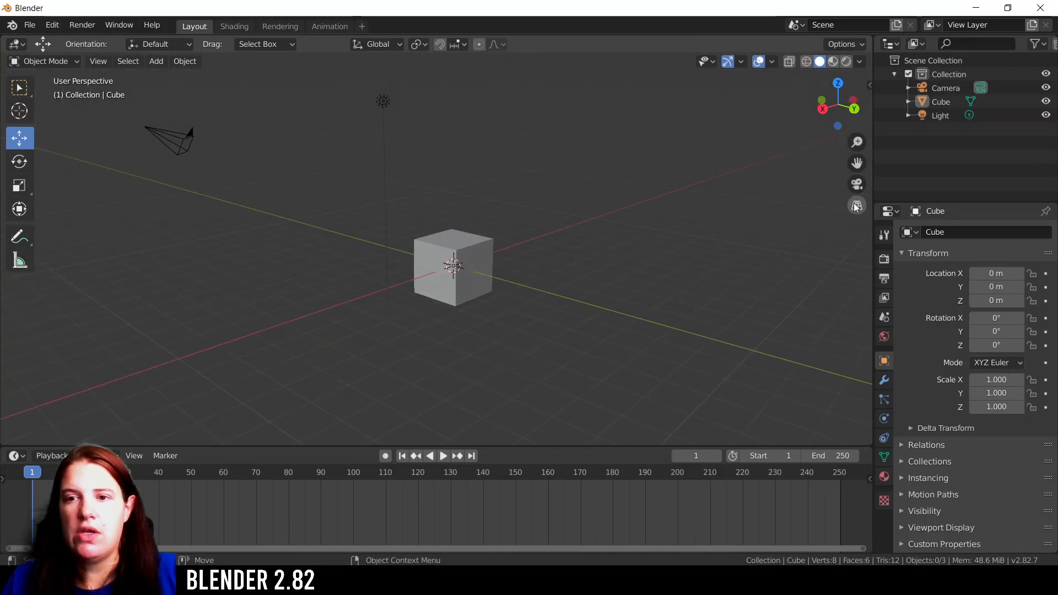
# Inspect the scene around the cube by orbiting, zooming out and in, and panning
pyautogui.moveTo(463, 147)
pyautogui.mouseDown(button='middle')
pyautogui.moveTo(461, 170)
pyautogui.moveTo(470, 152)
pyautogui.mouseUp(button='middle')
pyautogui.scroll(-4, 619, 228)
pyautogui.scroll(5, 620, 228)
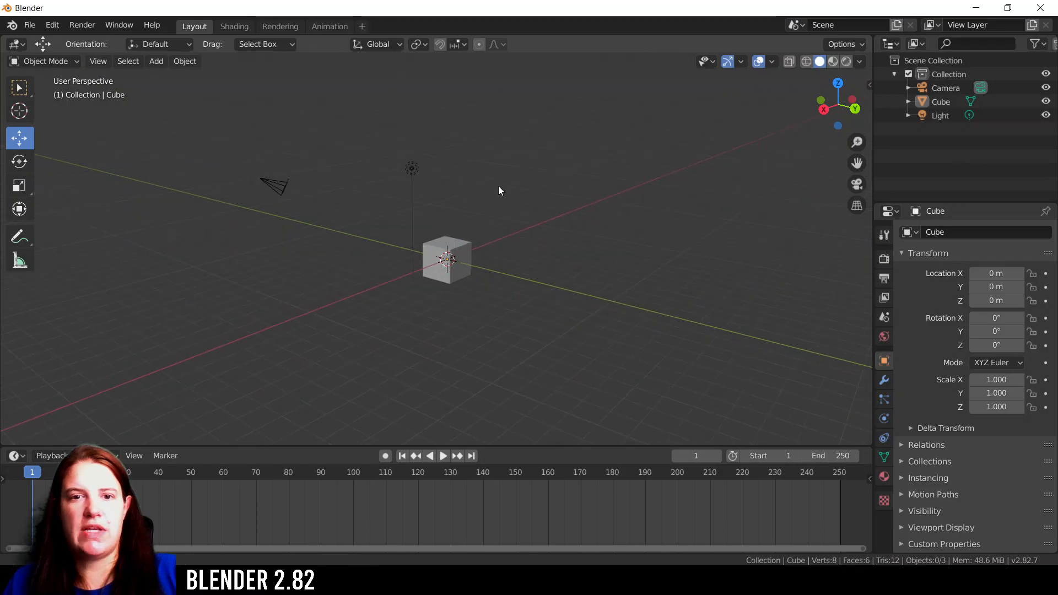
pyautogui.keyDown('shift'); pyautogui.moveTo(667, 233); pyautogui.dragTo(480, 87, button='middle'); pyautogui.keyUp('shift')
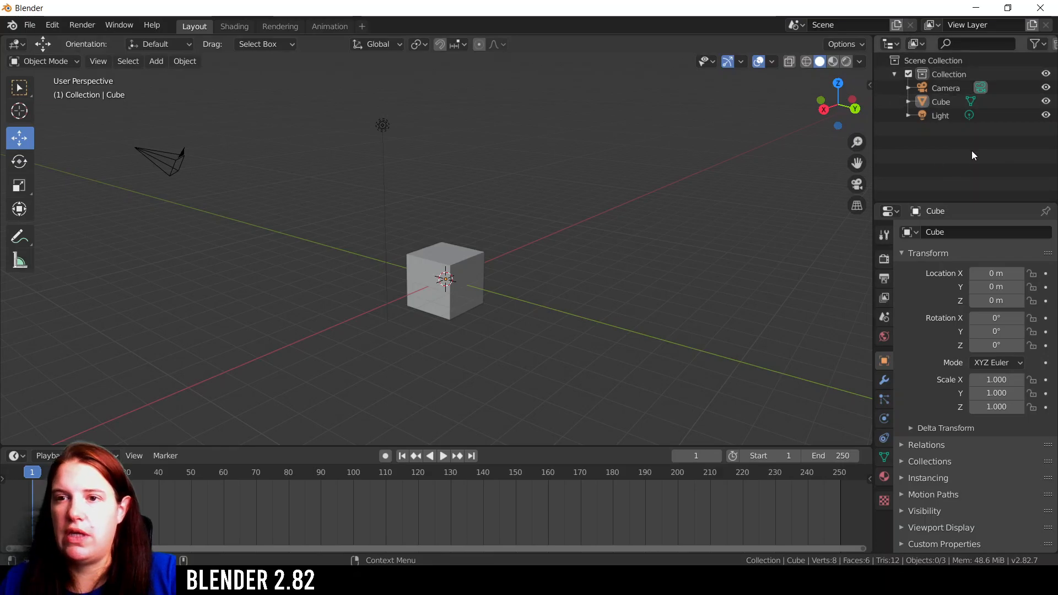
# Choose Outliner as the editor type above the Properties editor, and select Scene Collection and the Collection inside it in turn
pyautogui.click(889, 45)
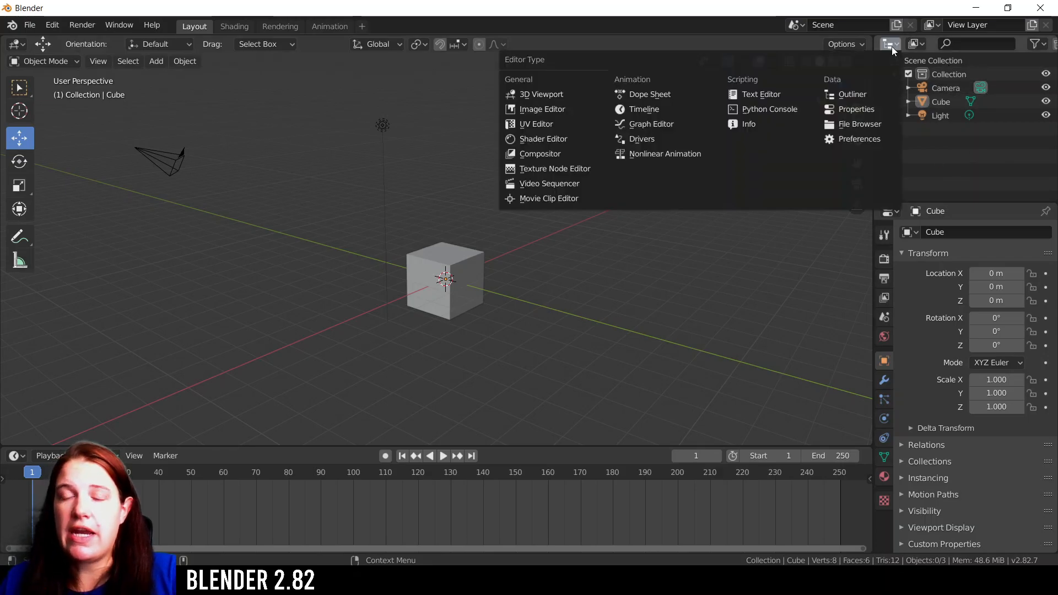
pyautogui.click(854, 95)
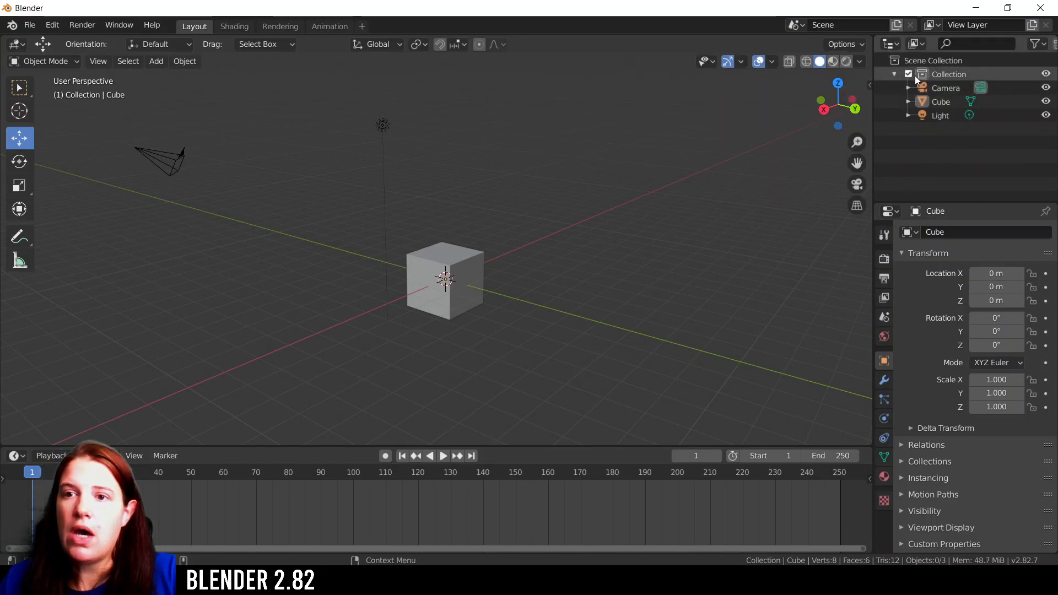
pyautogui.click(902, 62)
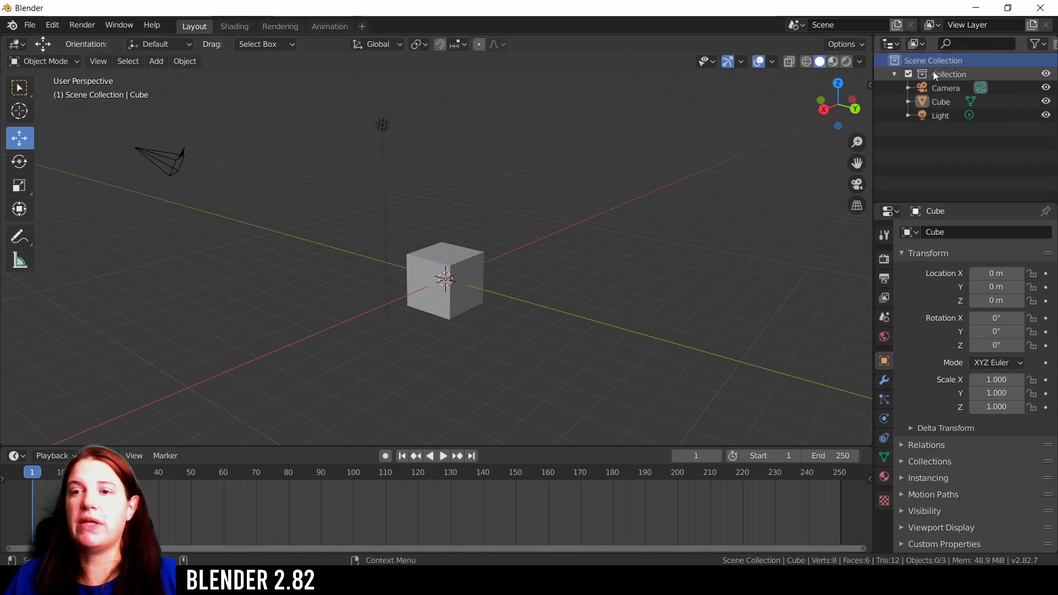
pyautogui.click(946, 76)
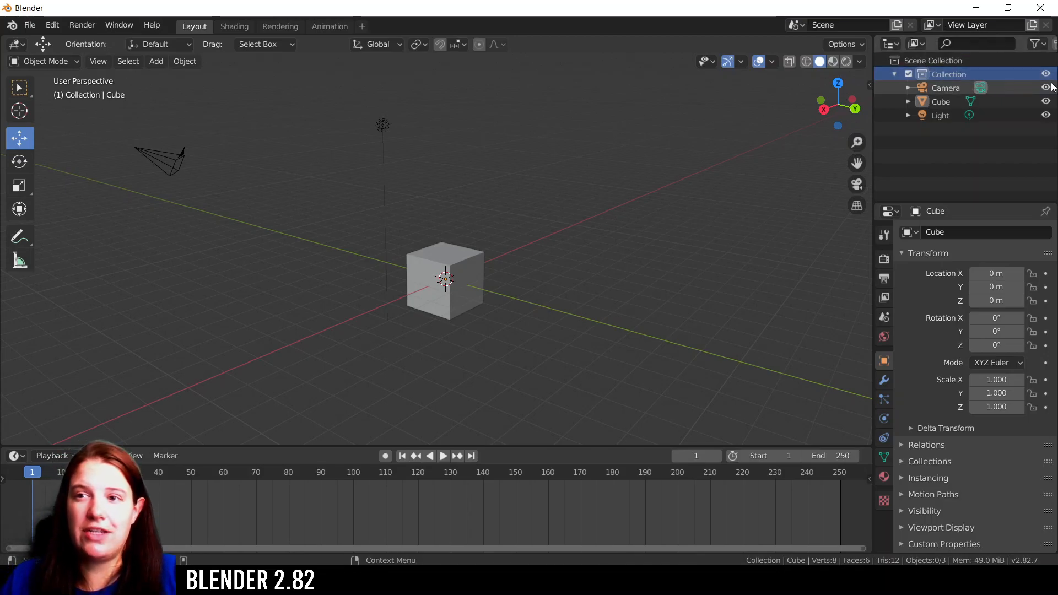
# Hide and show the Collection in the viewport twice, leaving it visible
pyautogui.click(1047, 75)
pyautogui.click(1048, 77)
pyautogui.click(1047, 76)
pyautogui.click(1047, 76)
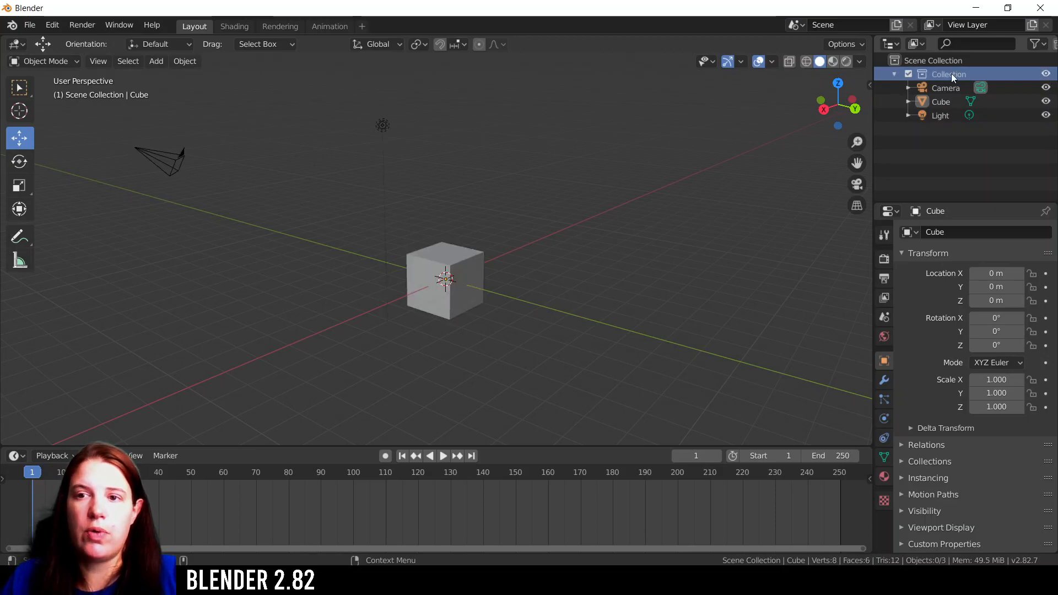
# Select the Camera in the Outliner, and collapse and re-expand the Collection
pyautogui.click(946, 88)
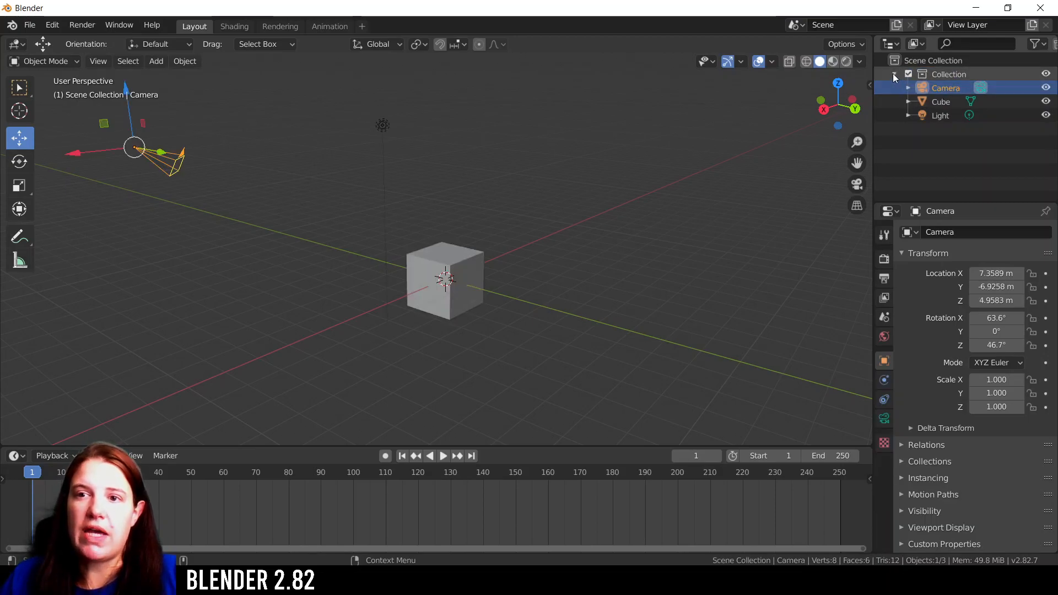
pyautogui.click(895, 75)
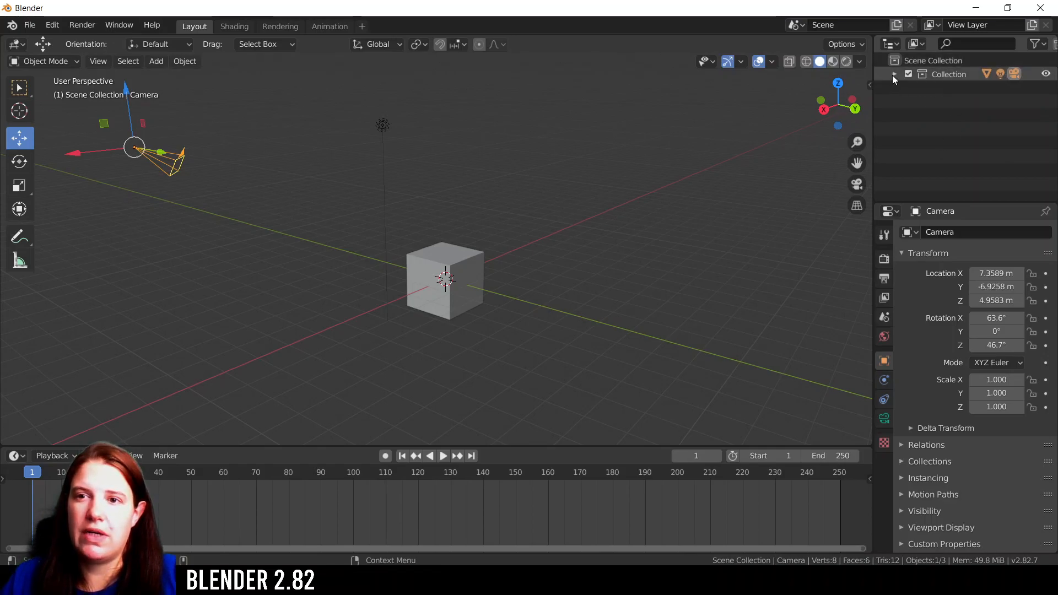
pyautogui.click(894, 76)
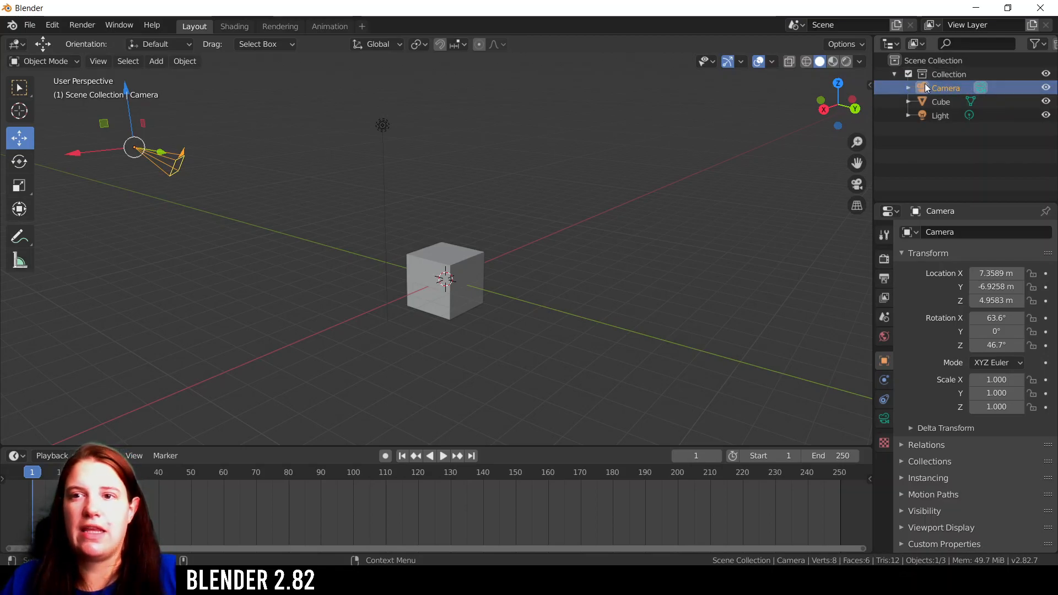
# Deselect everything, box-select the camera in the viewport, and activate the Select Box tool
pyautogui.click(608, 157)
pyautogui.moveTo(84, 114); pyautogui.dragTo(241, 215)
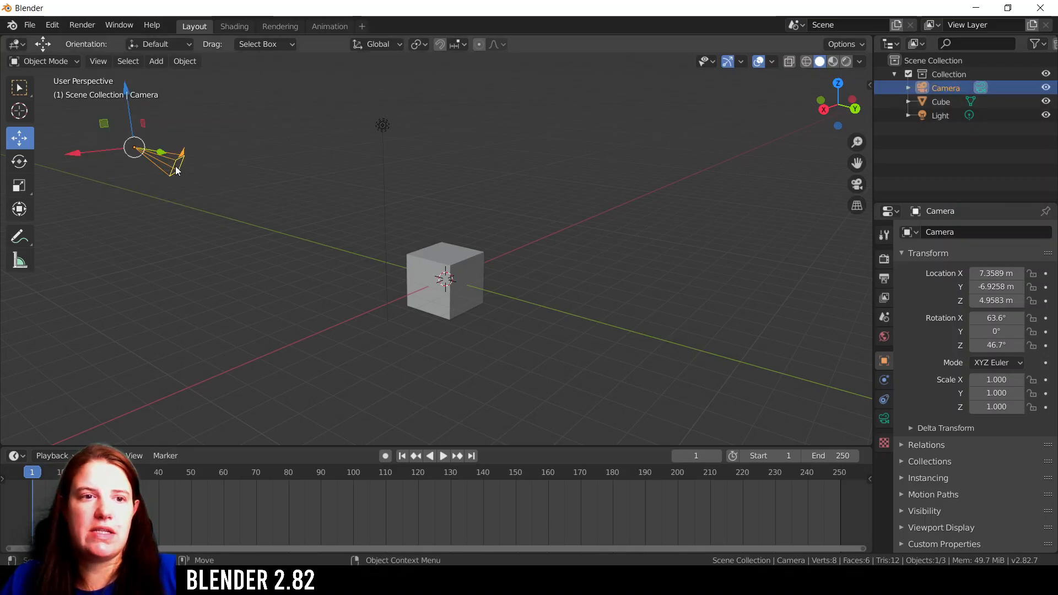
pyautogui.click(17, 89)
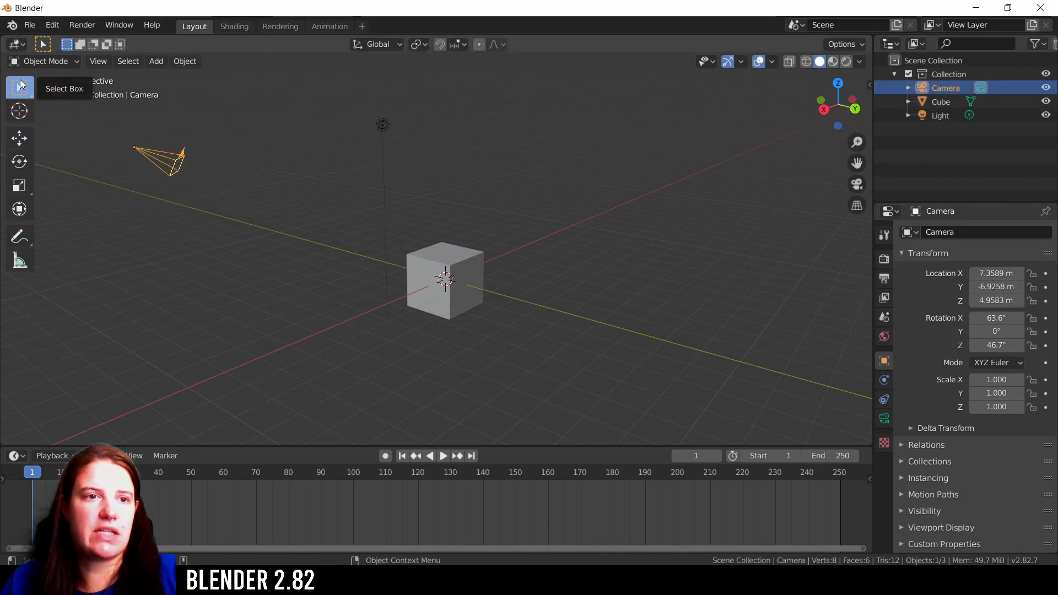
# Box-select the camera in the viewport, and hide and reshow it from the Outliner
pyautogui.moveTo(96, 126); pyautogui.dragTo(238, 231)
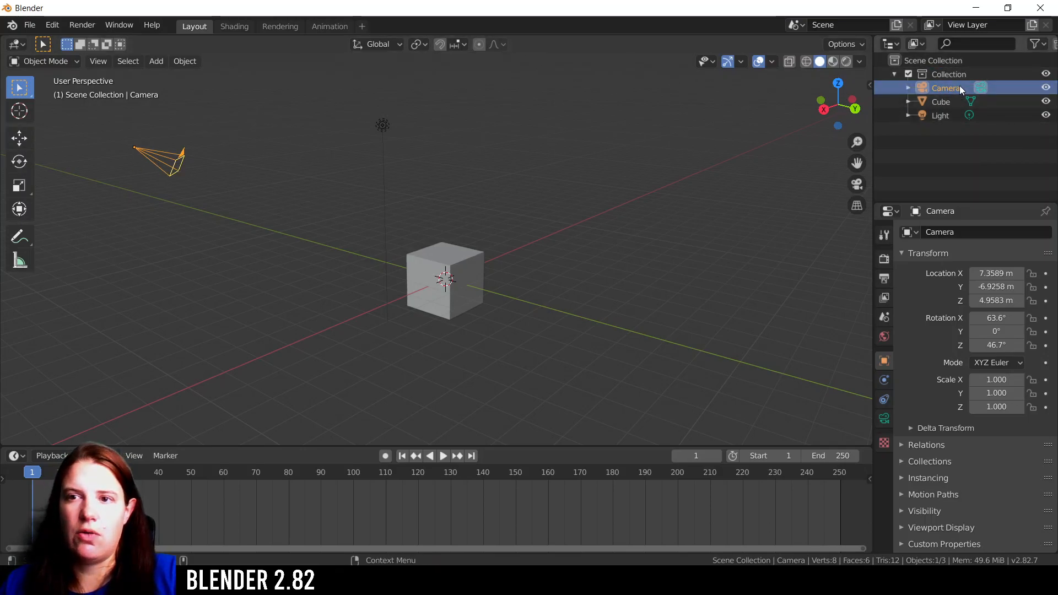
pyautogui.click(1046, 87)
pyautogui.click(1046, 87)
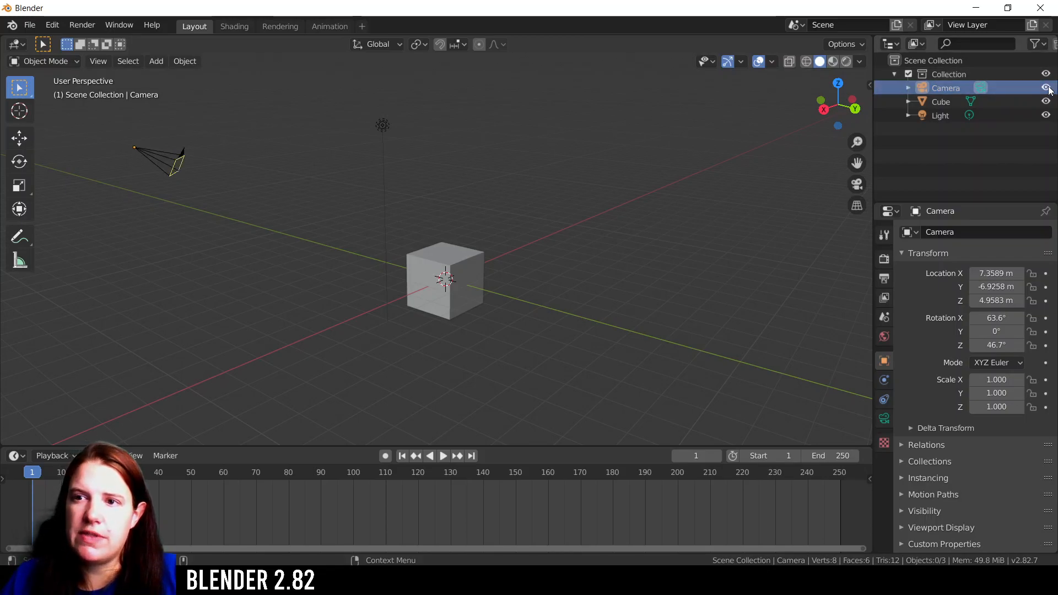
# Expand the Camera in the Outliner, select its camera data, and collapse it again
pyautogui.click(908, 88)
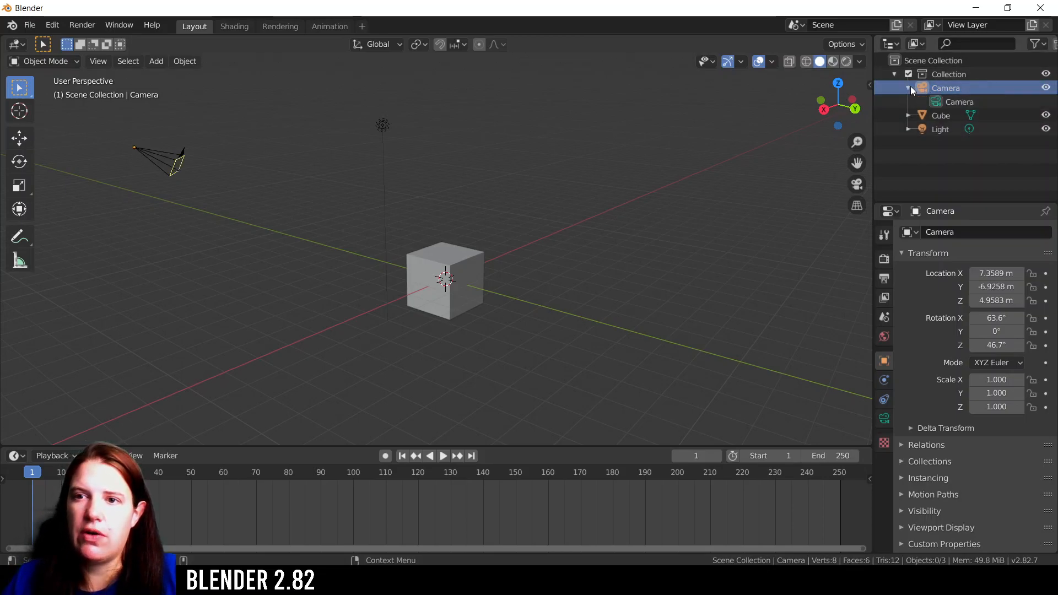
pyautogui.click(953, 104)
pyautogui.click(909, 89)
# Select the Cube in the Outliner, and expand and collapse the Cube and Light entries in turn
pyautogui.click(941, 102)
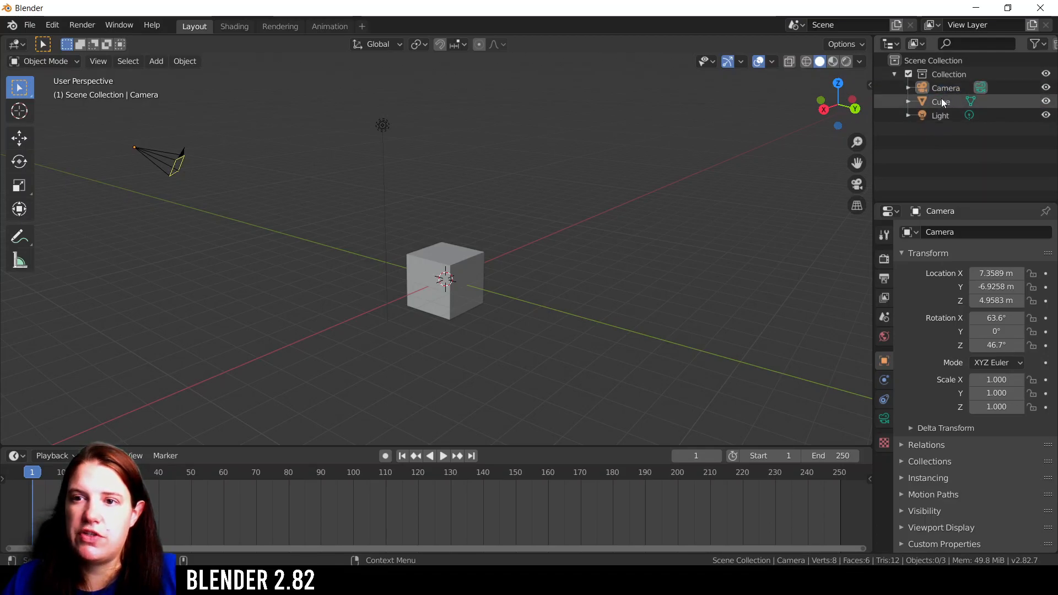
pyautogui.click(908, 102)
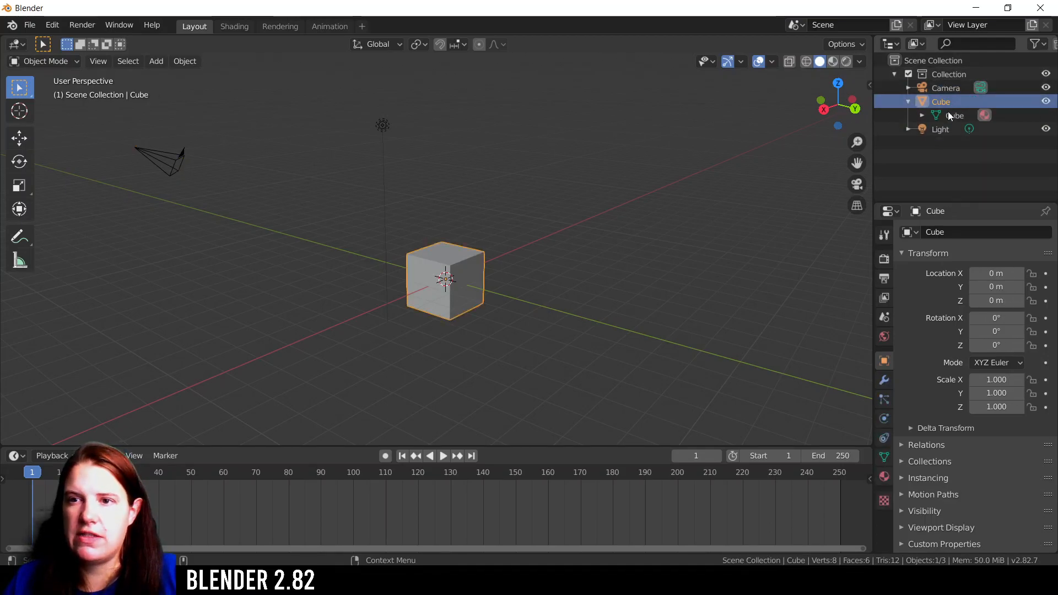
pyautogui.click(908, 103)
pyautogui.click(908, 116)
pyautogui.click(908, 116)
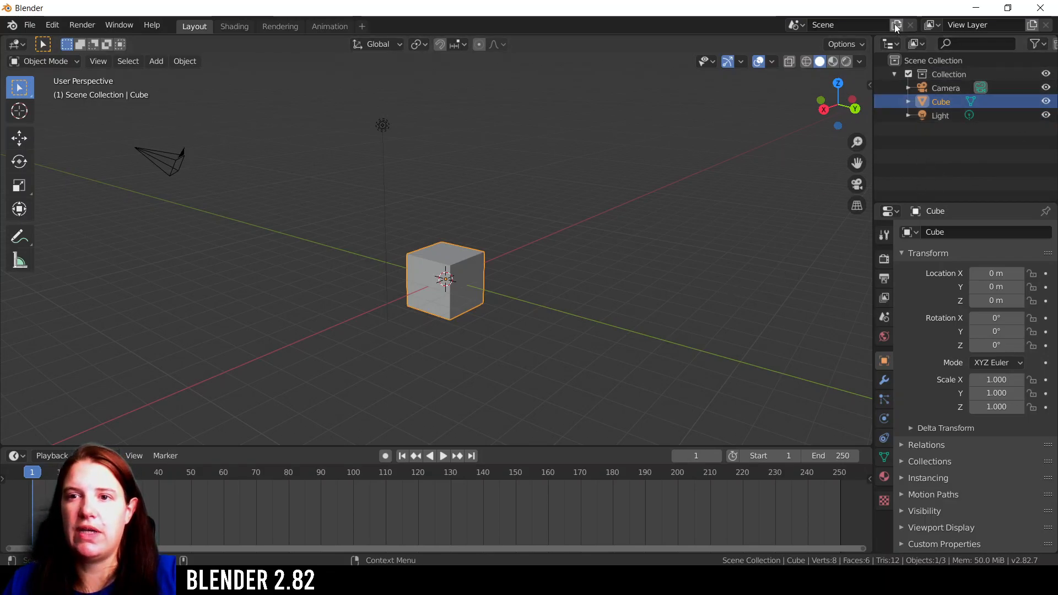
# Deselect everything, check the editor type of the Properties editor, and widen the Outliner and Properties area
pyautogui.click(940, 165)
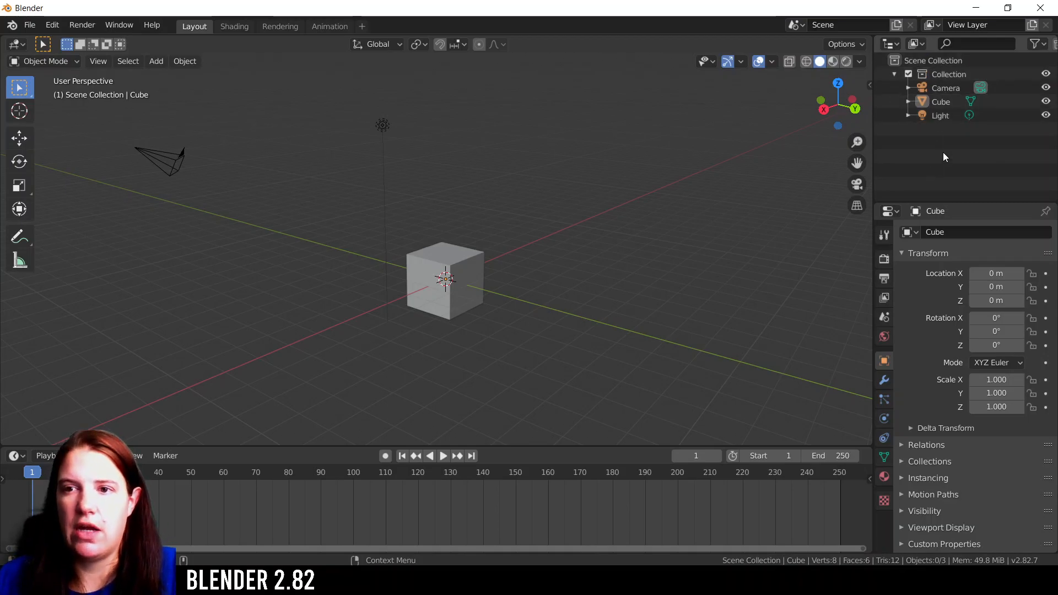
pyautogui.click(891, 213)
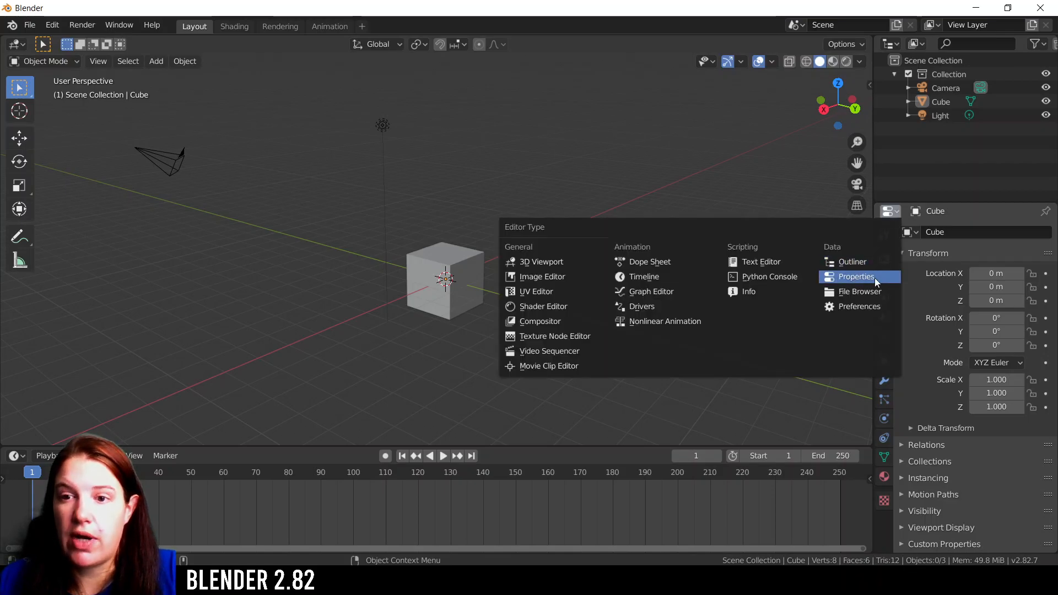
pyautogui.click(892, 214)
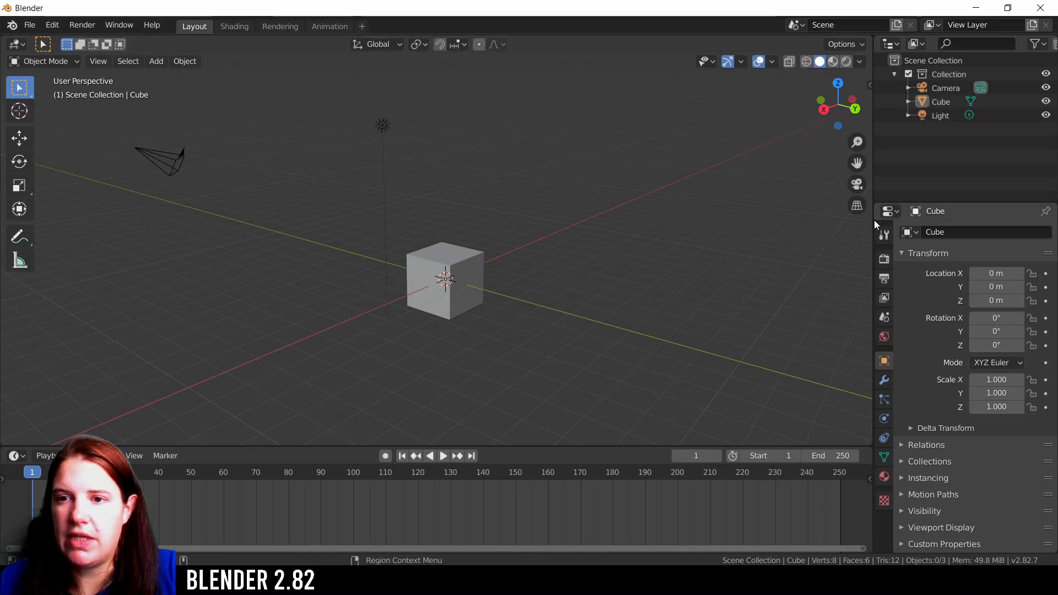
pyautogui.moveTo(874, 224); pyautogui.dragTo(813, 226)
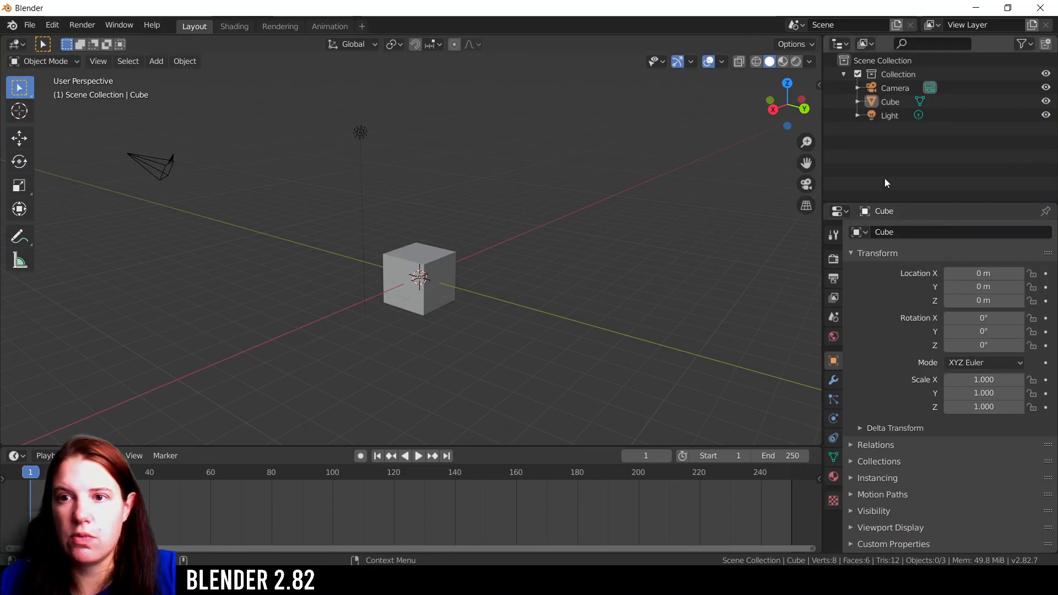
# Show the Active Tool settings with the cube selected, and select Light, Camera and Cube in turn to compare their property categories
pyautogui.click(434, 262)
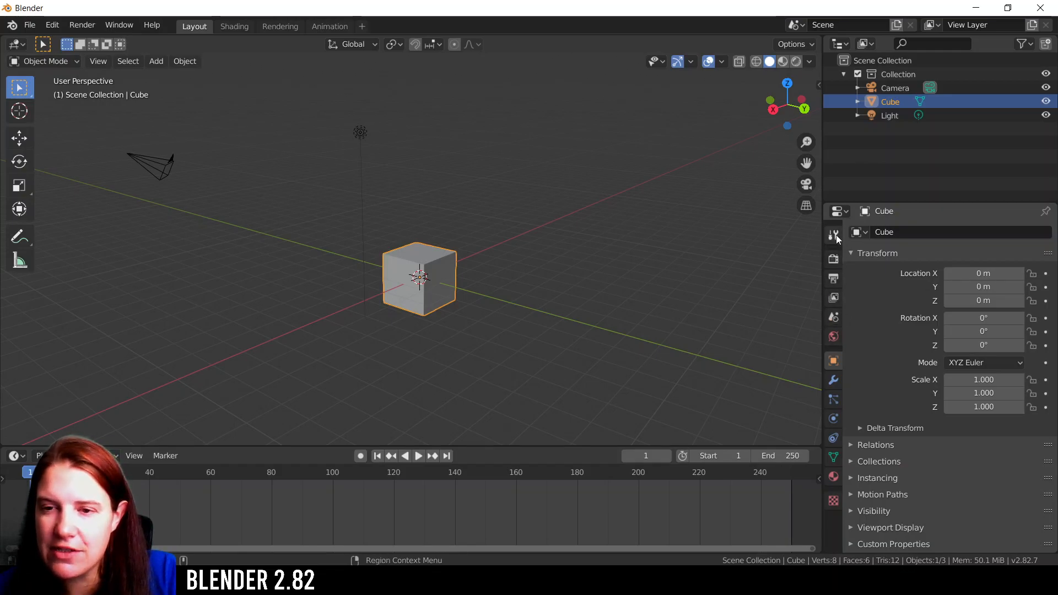
pyautogui.click(836, 237)
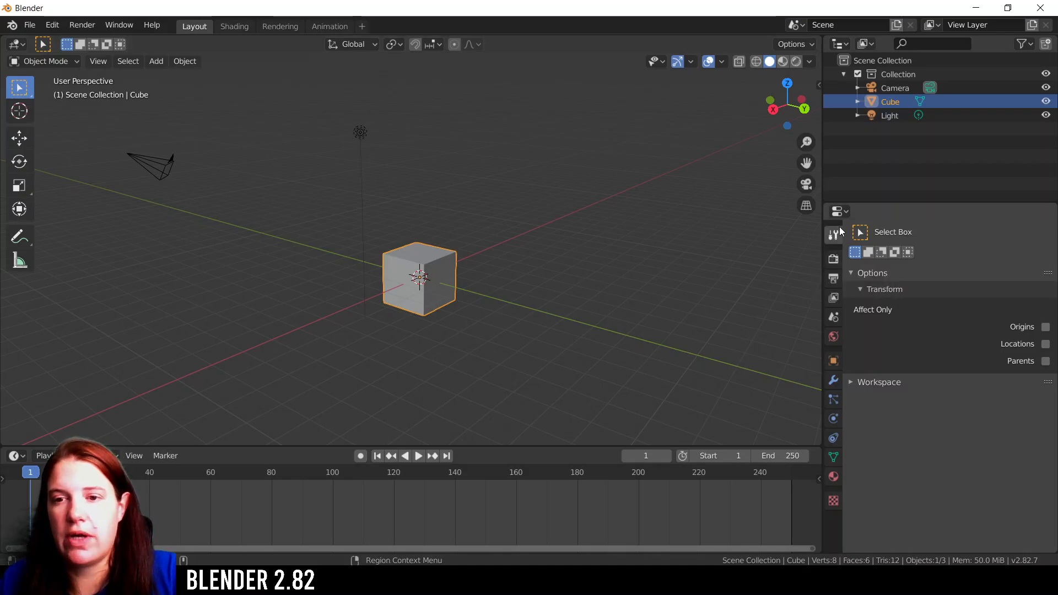
pyautogui.click(895, 116)
pyautogui.click(892, 89)
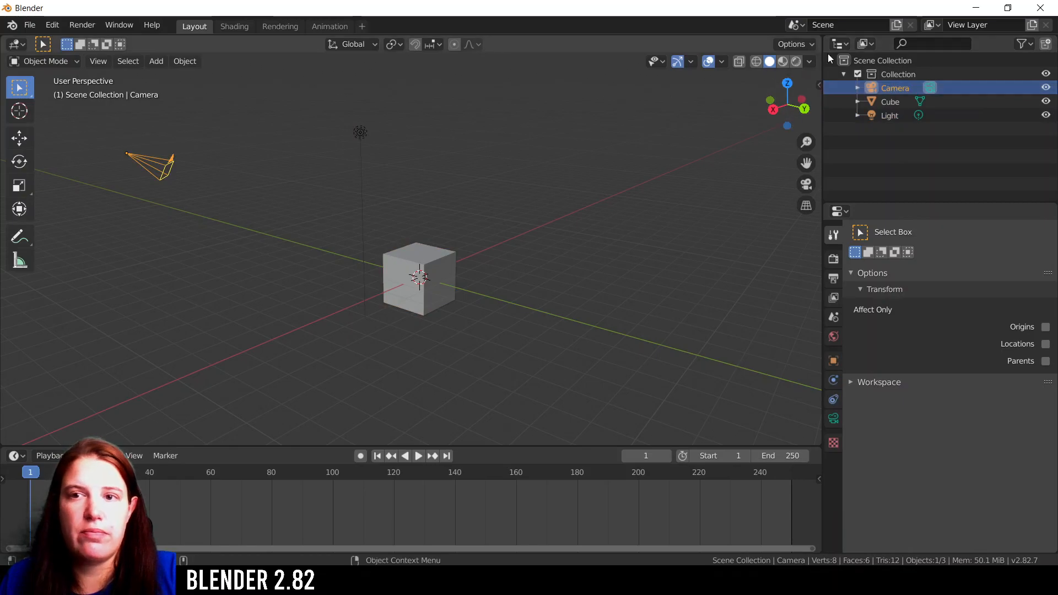
pyautogui.click(893, 106)
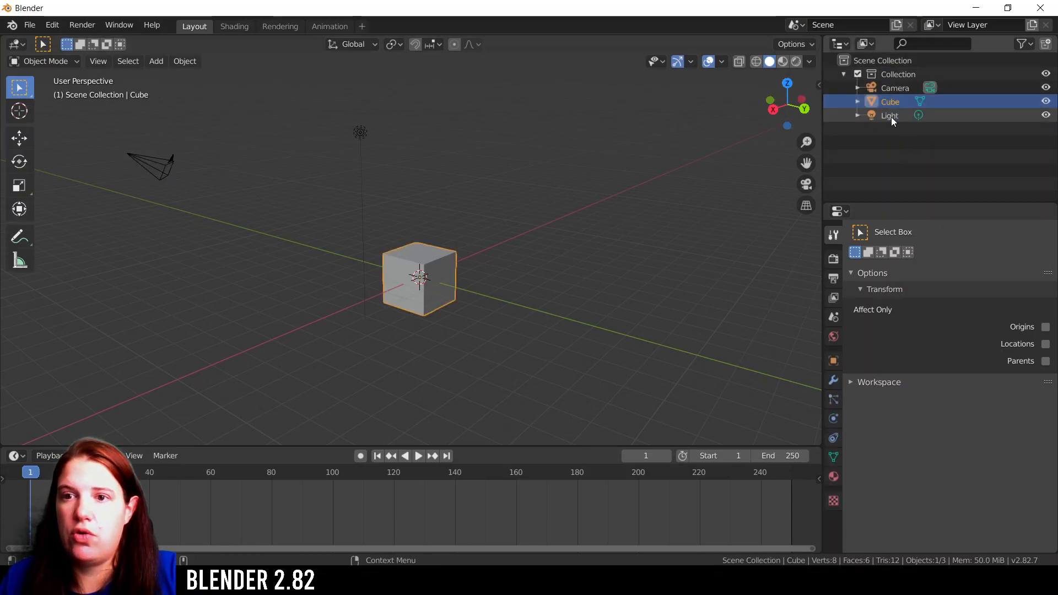
pyautogui.click(891, 116)
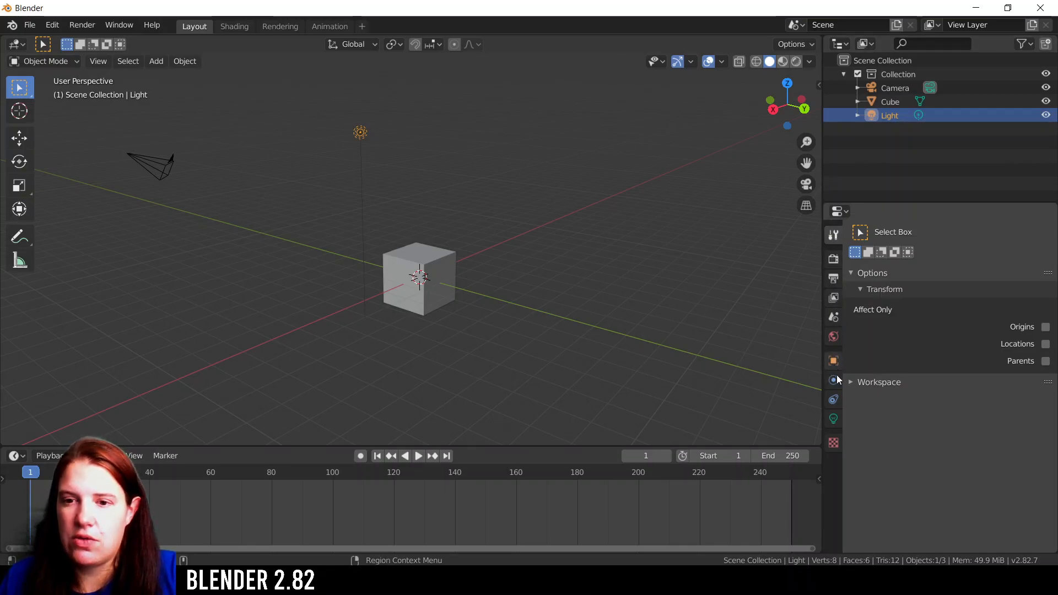
pyautogui.click(890, 103)
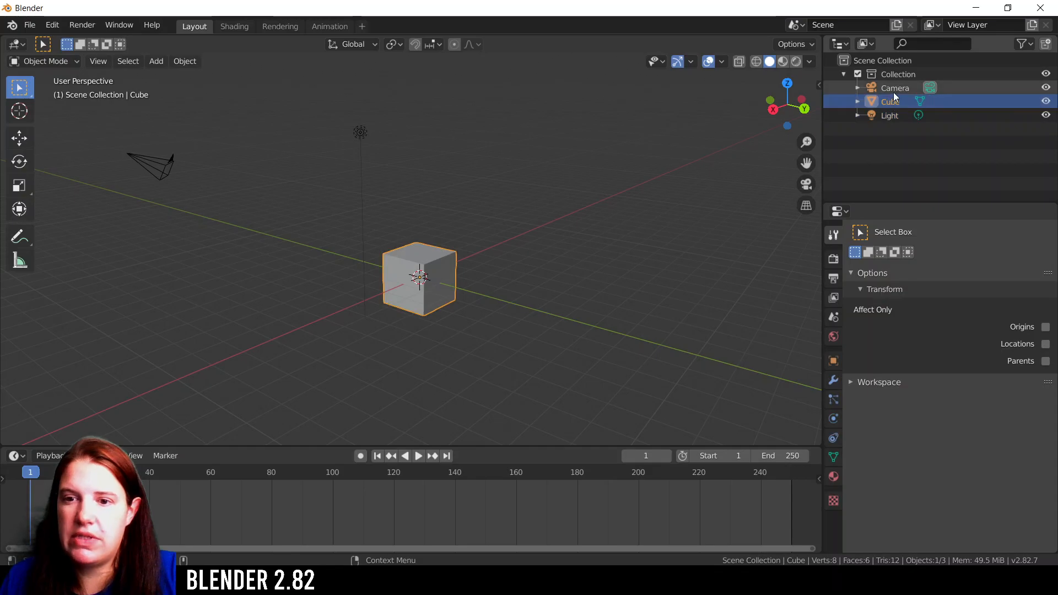
pyautogui.click(894, 91)
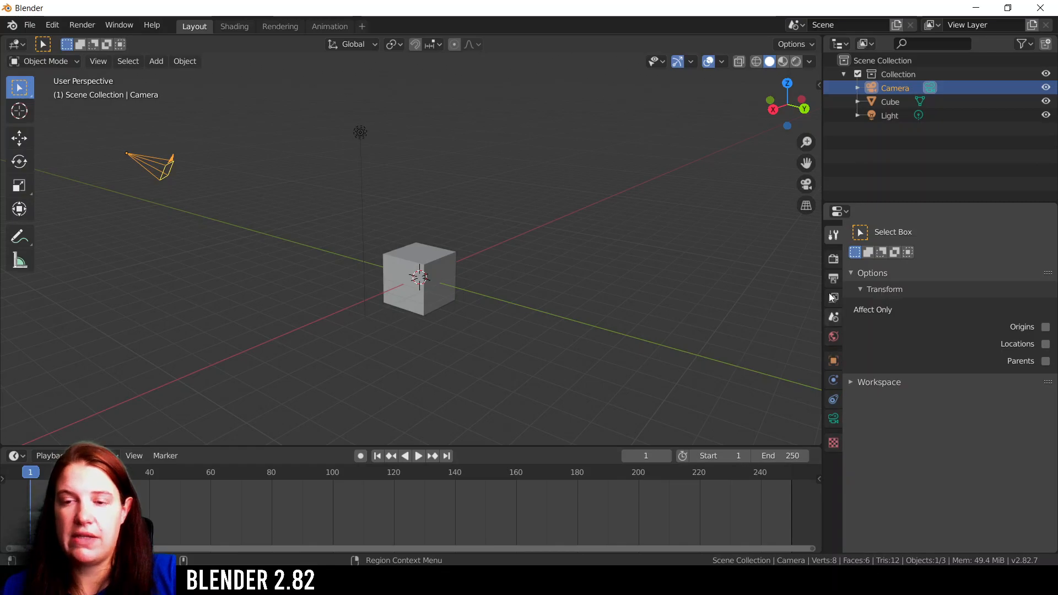
# Select the cube, switch to the Cursor tool to view its settings, and return to the Select Box tool
pyautogui.click(438, 247)
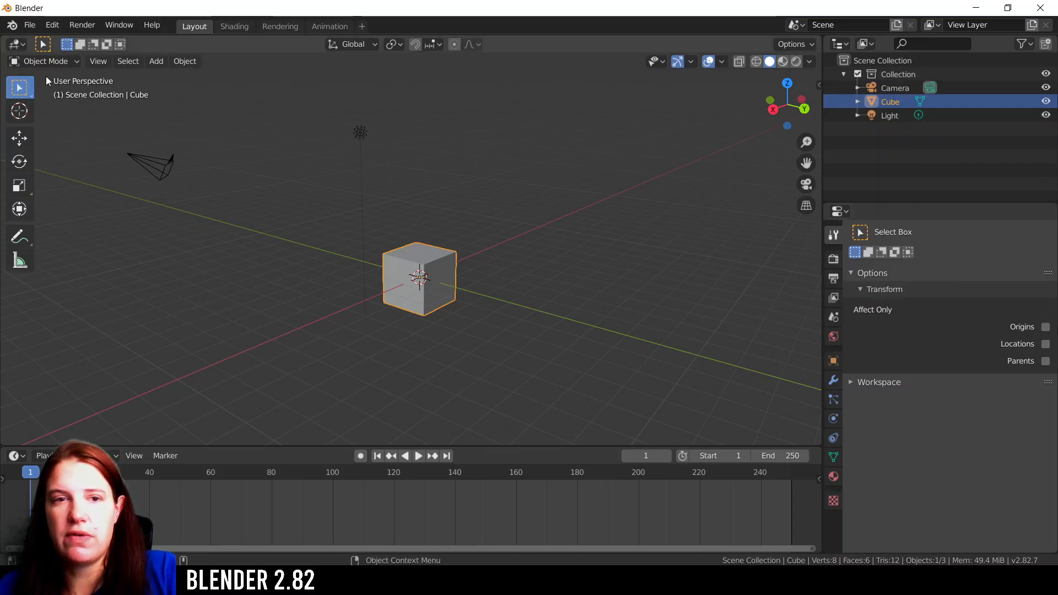
pyautogui.click(20, 111)
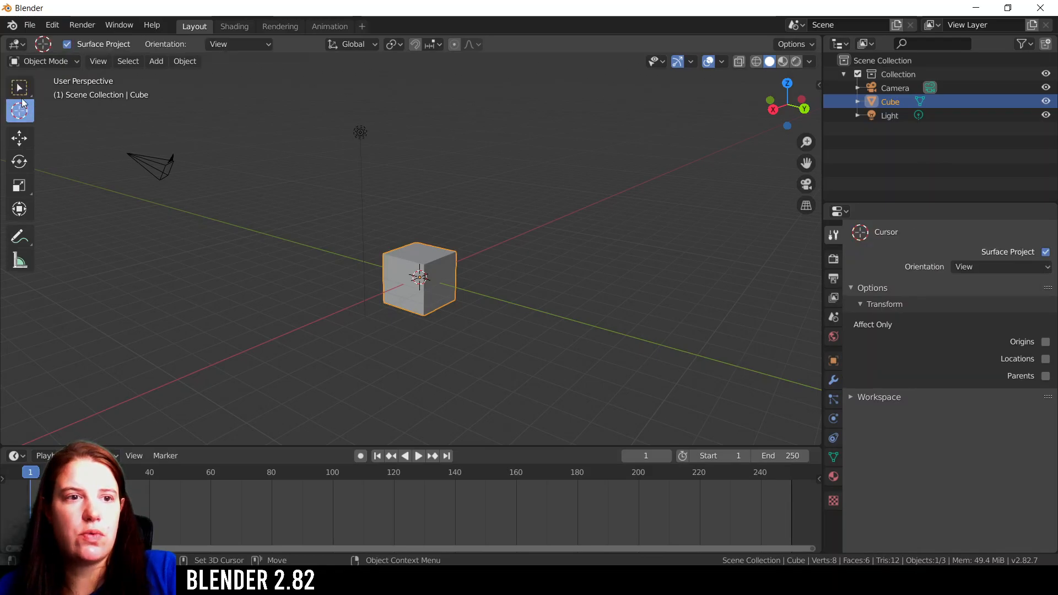
pyautogui.click(20, 87)
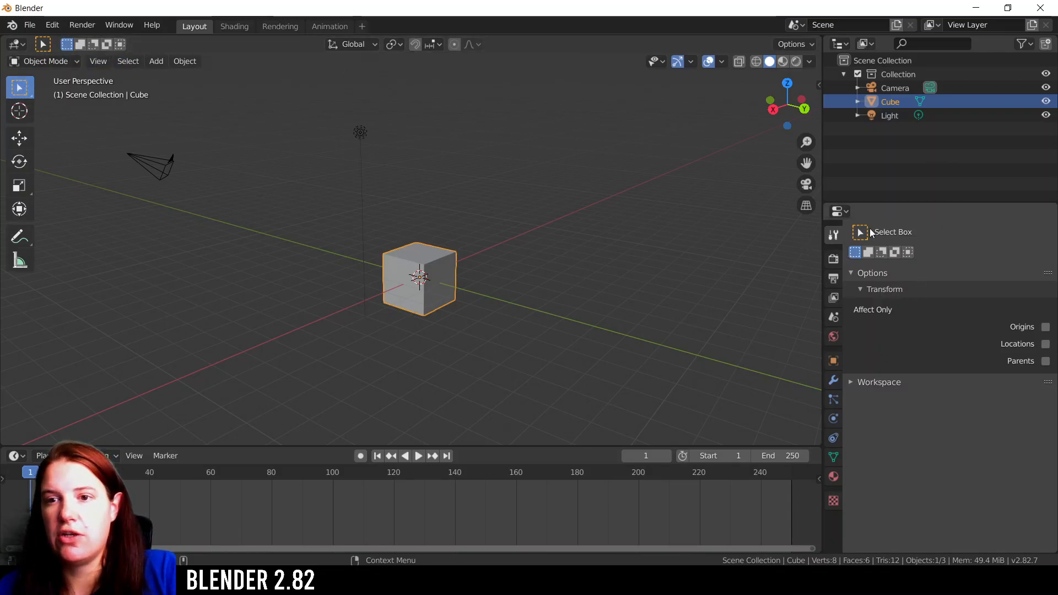
# Review the Render properties, and look through the Output properties down to the file output settings
pyautogui.click(833, 259)
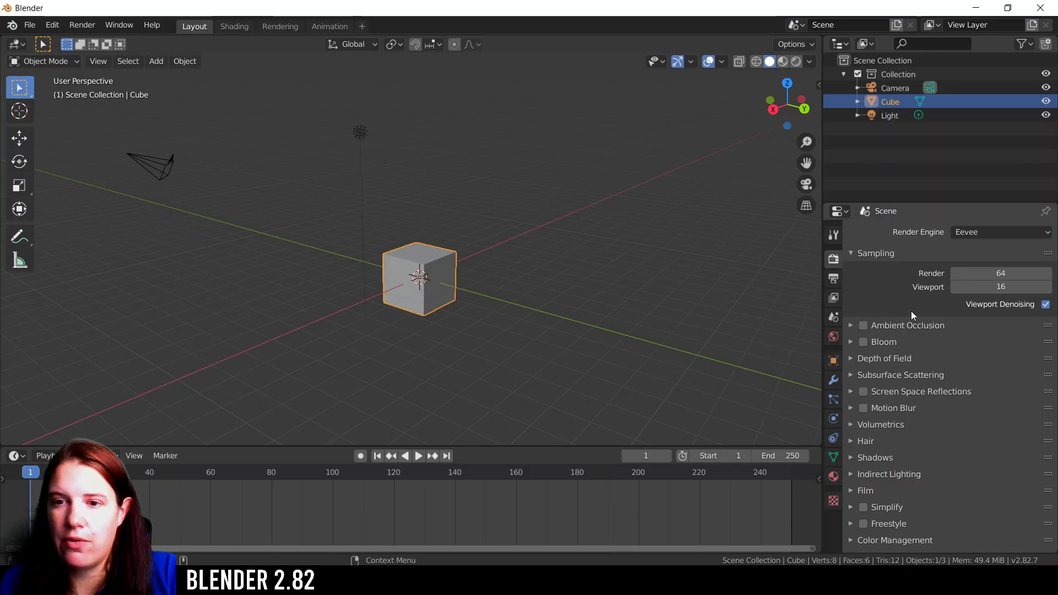
pyautogui.click(833, 279)
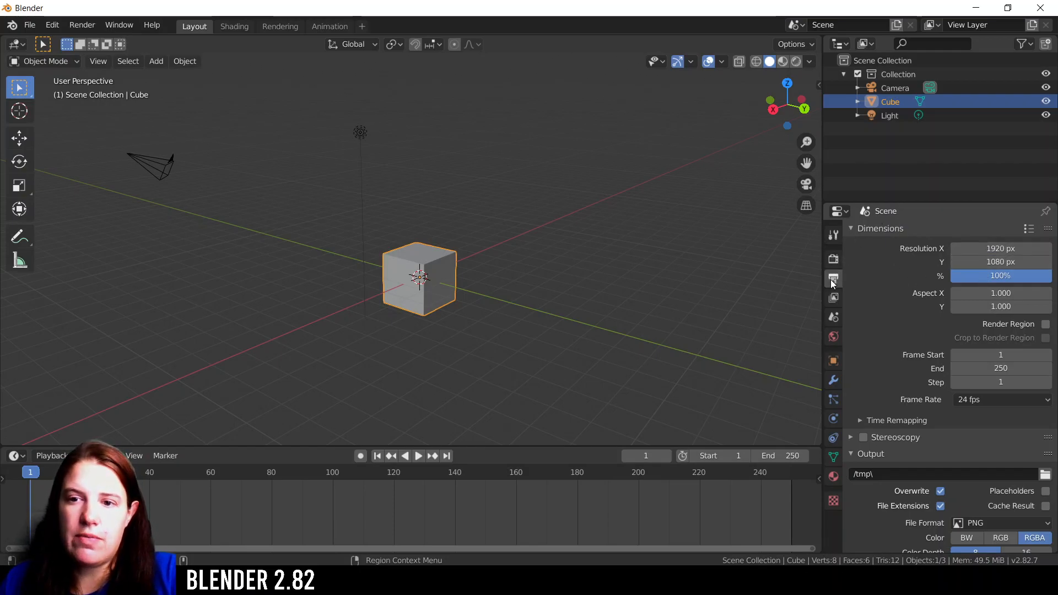
pyautogui.scroll(-2, 873, 382)
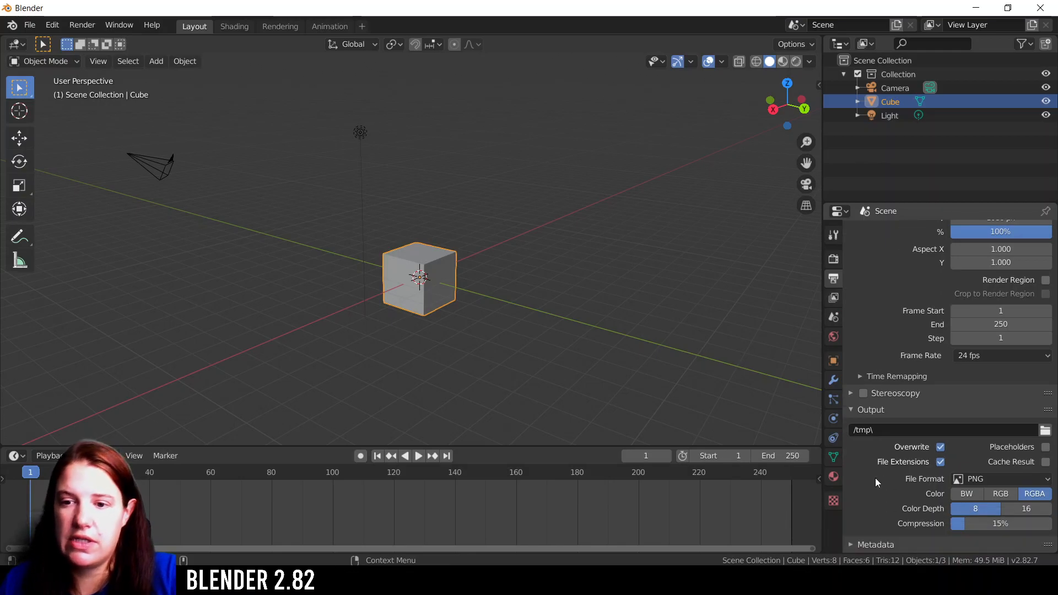
pyautogui.scroll(-1, 875, 478)
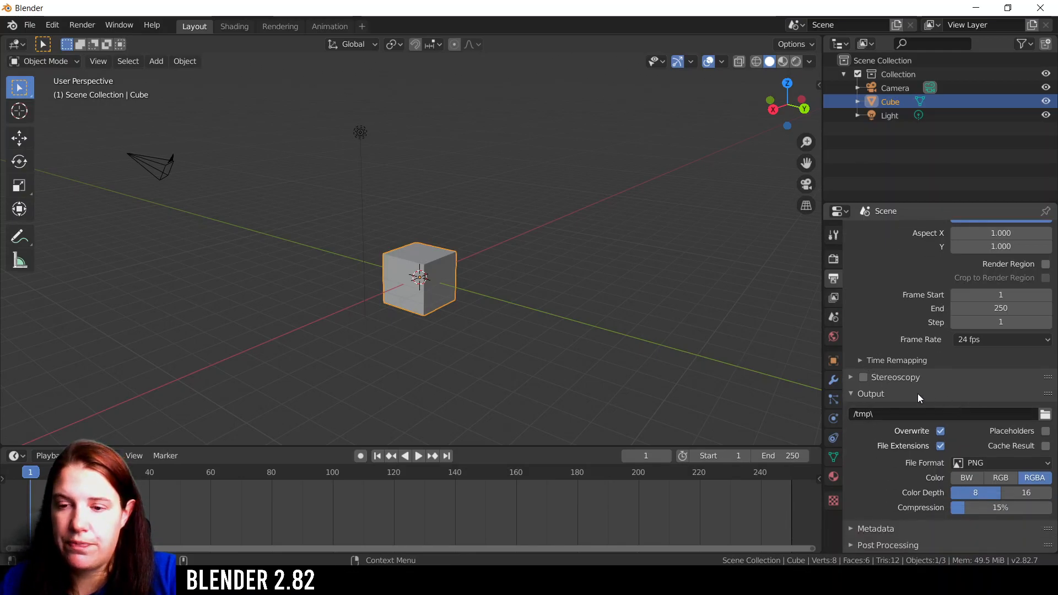
# Examine the View Layer, Scene and World properties in turn, including the World surface settings
pyautogui.click(834, 299)
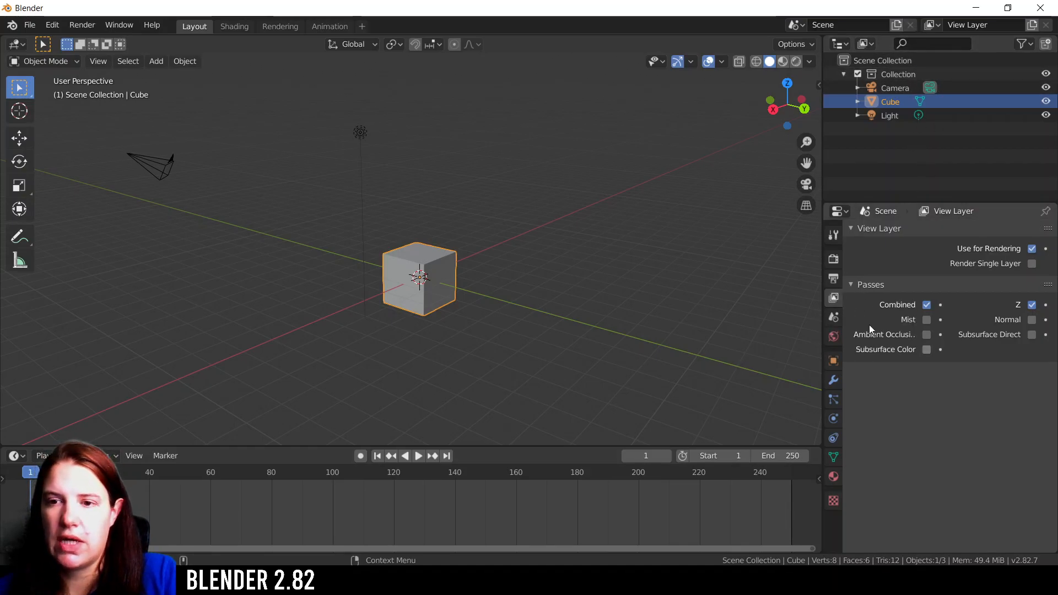
pyautogui.click(833, 316)
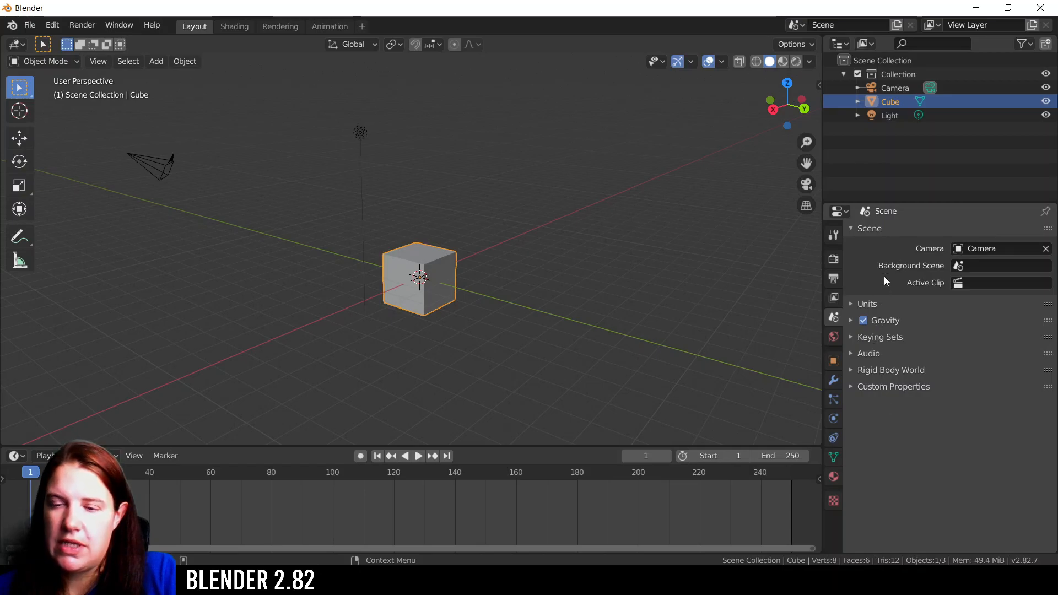
pyautogui.click(833, 338)
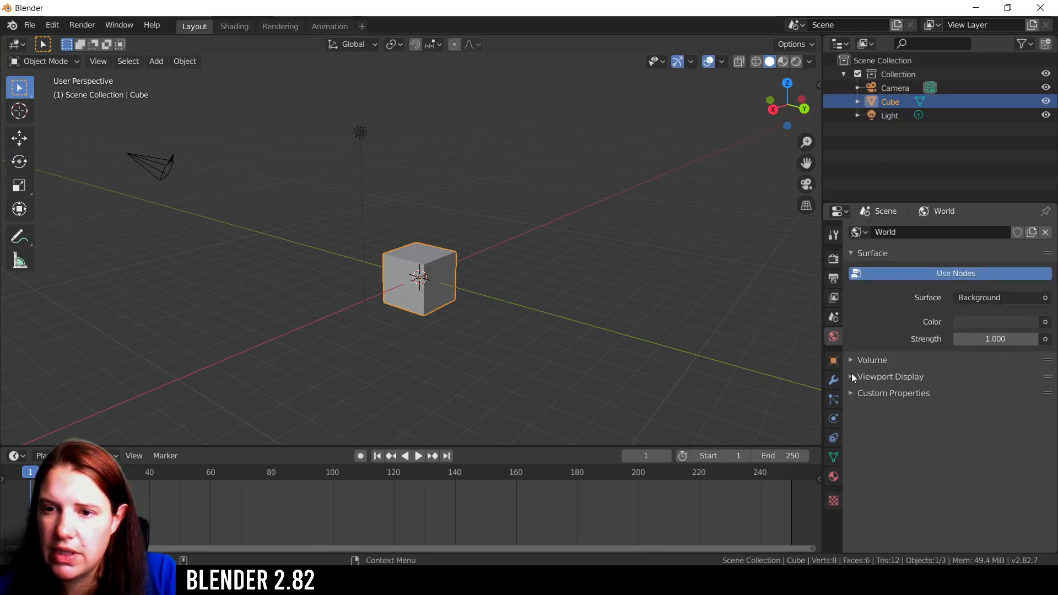
pyautogui.click(834, 361)
pyautogui.click(835, 335)
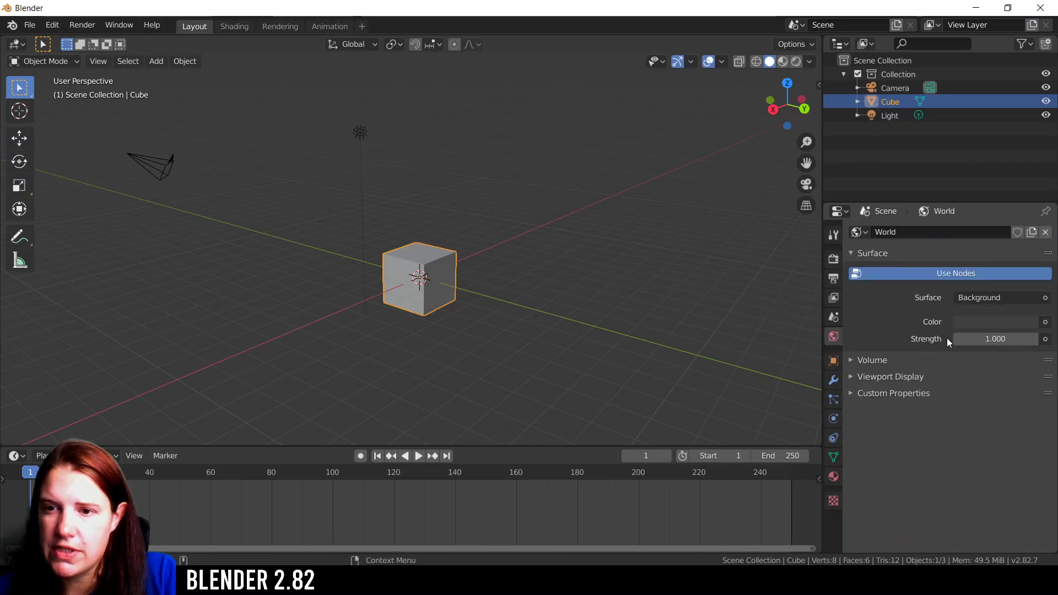
# Show the cube's Object properties, try setting its Location X to -5.35 m, and undo the change
pyautogui.click(834, 361)
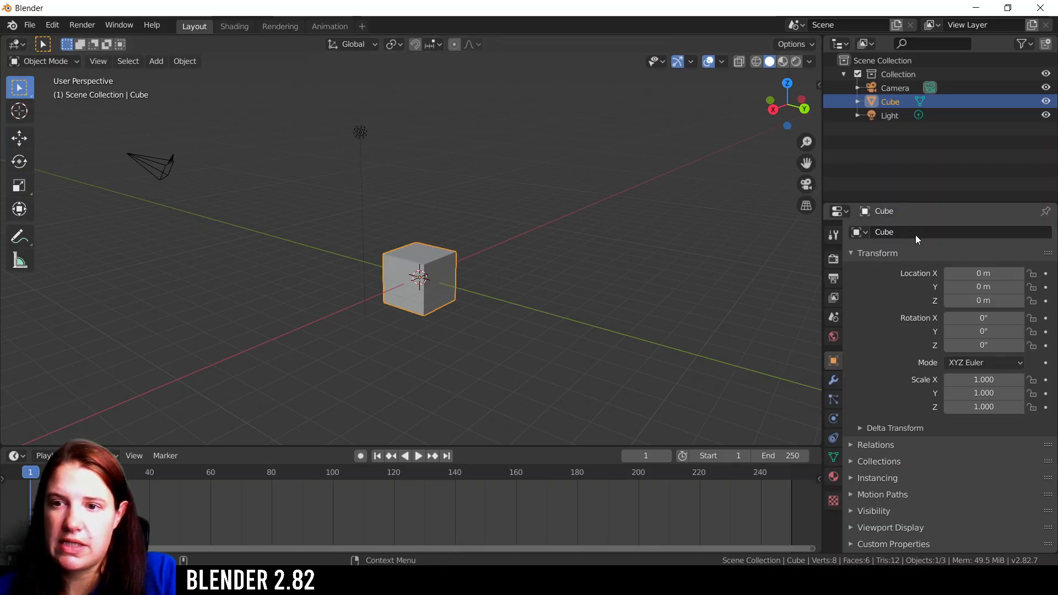
pyautogui.moveTo(984, 273)
pyautogui.mouseDown()
pyautogui.moveTo(1042, 273)
pyautogui.moveTo(948, 273)
pyautogui.moveTo(1025, 273)
pyautogui.moveTo(970, 273)
pyautogui.mouseUp()
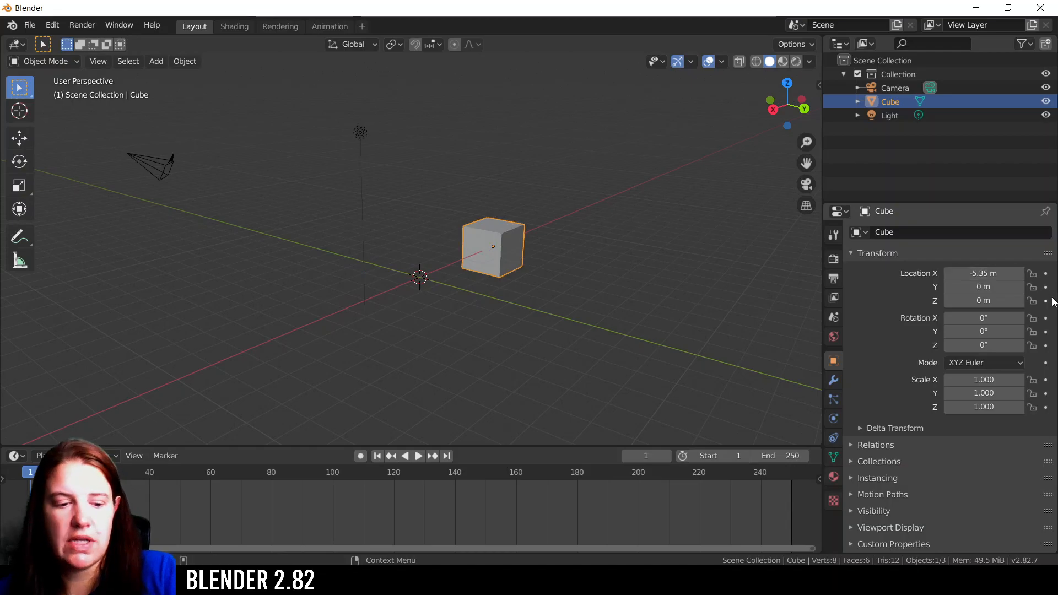
pyautogui.hotkey('ctrl', 'z')
# Activate the Move tool, try moving the cube along the X axis, and undo the move
pyautogui.press('w')
pyautogui.moveTo(382, 290); pyautogui.dragTo(374, 315)
pyautogui.hotkey('ctrl', 'z')
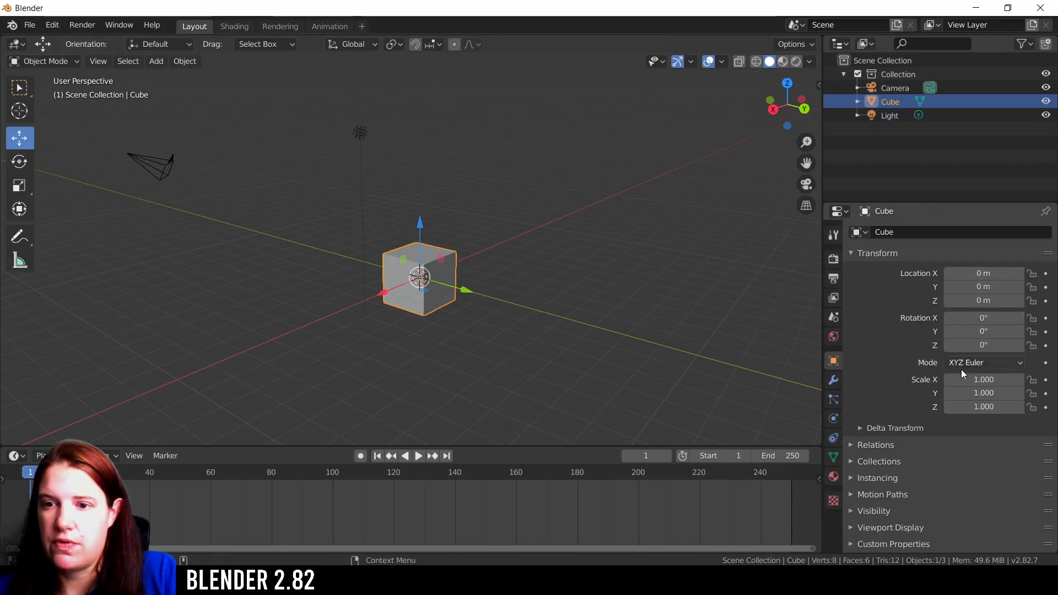
# Expand the cube's Delta Transform settings to look through them, and collapse them again
pyautogui.click(857, 428)
pyautogui.scroll(-1, 887, 381)
pyautogui.scroll(-5, 887, 384)
pyautogui.click(860, 292)
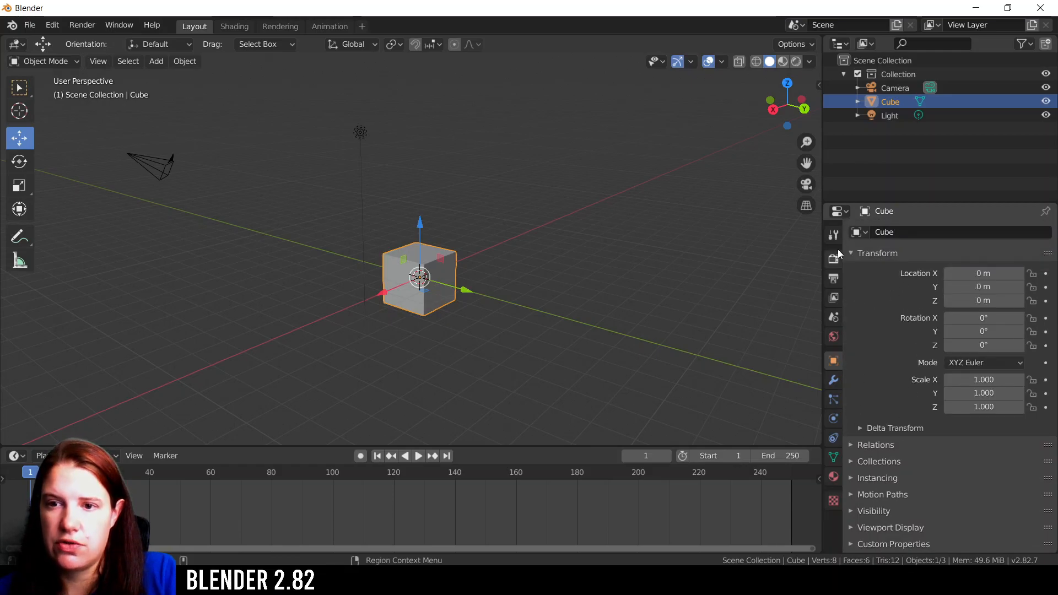
# Collapse the cube's Transform settings, and expand and collapse its Relations settings
pyautogui.click(853, 254)
pyautogui.click(872, 270)
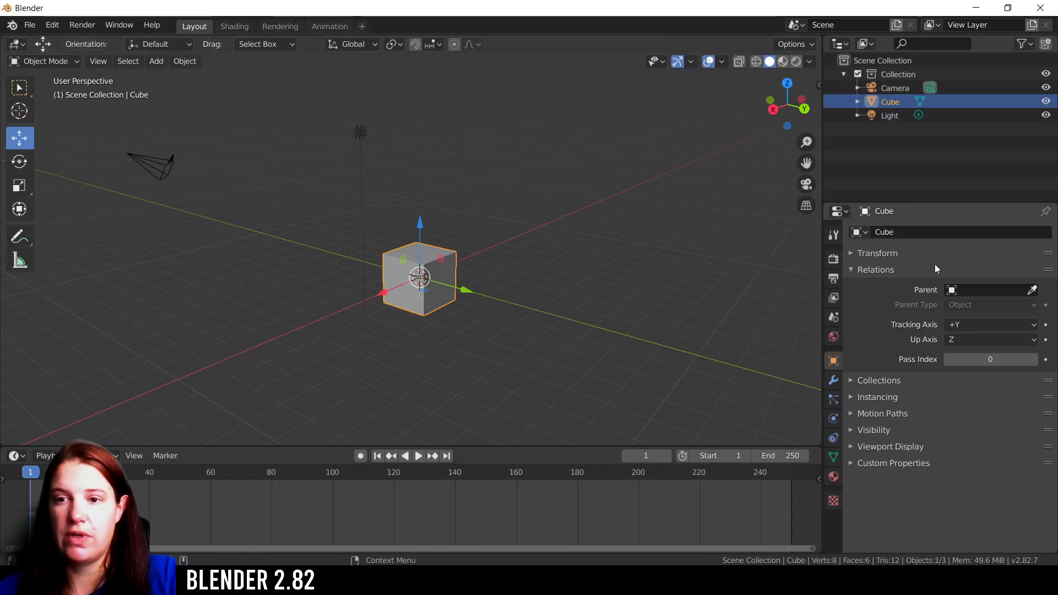
pyautogui.click(849, 268)
# Expand and collapse the cube's Collections settings and its Instancing settings in turn
pyautogui.click(857, 287)
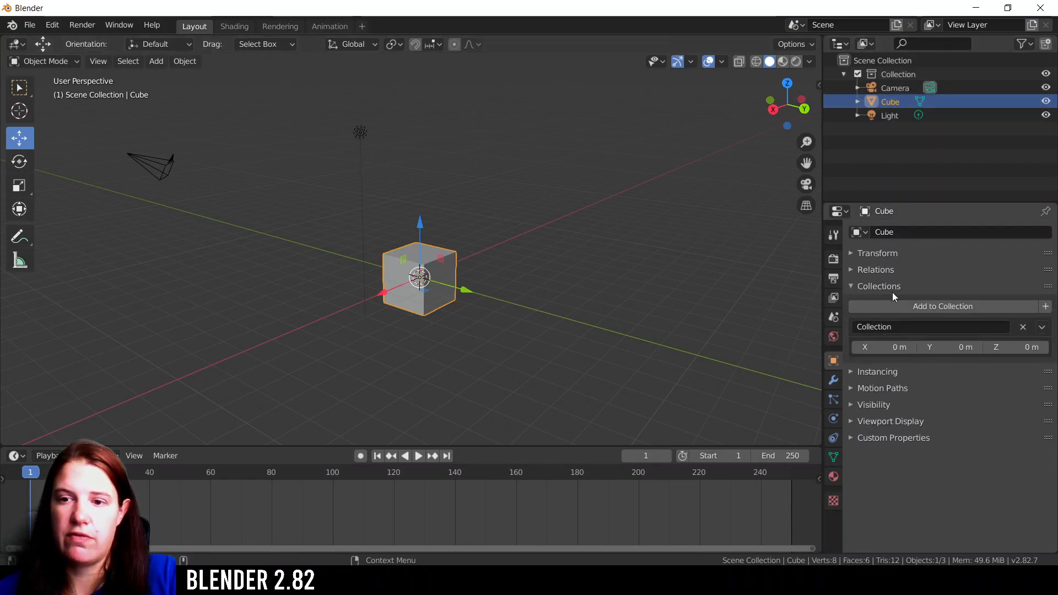
pyautogui.click(876, 286)
pyautogui.click(869, 303)
pyautogui.click(869, 303)
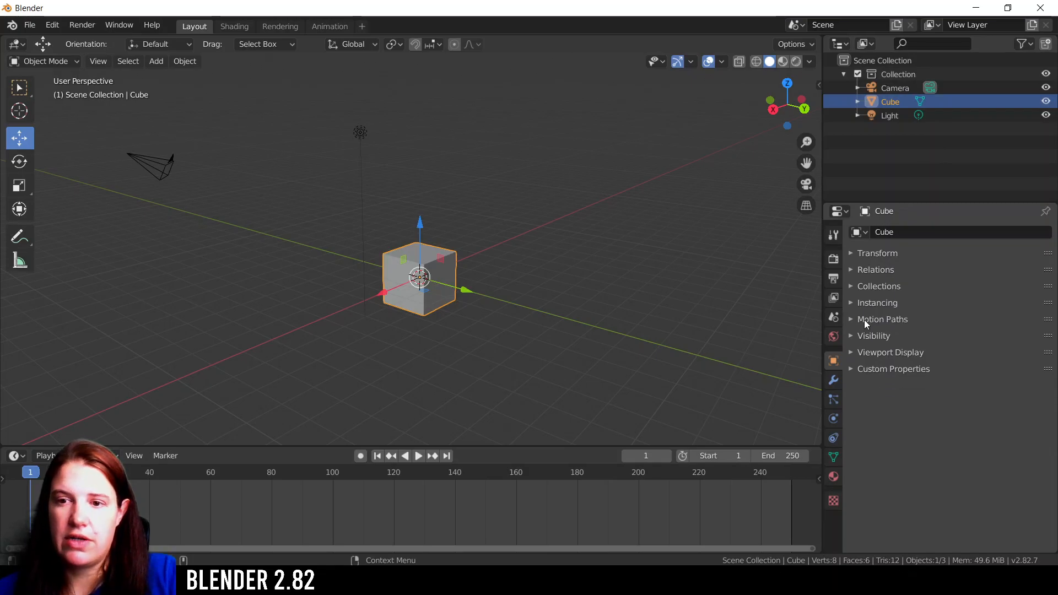
# Expand and collapse the cube's Motion Paths settings and its Visibility settings in turn
pyautogui.click(876, 321)
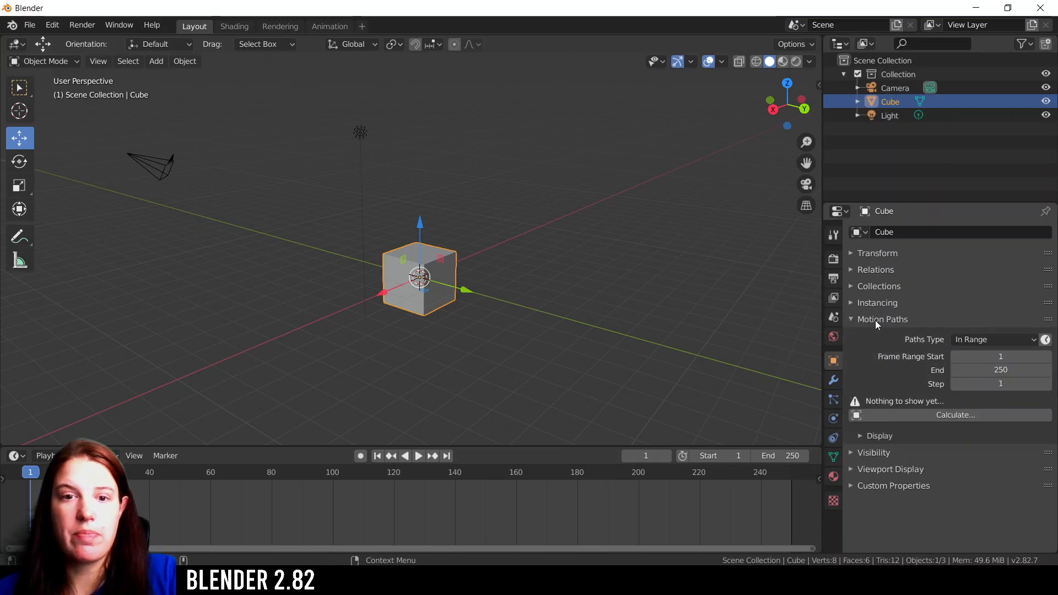
pyautogui.click(875, 321)
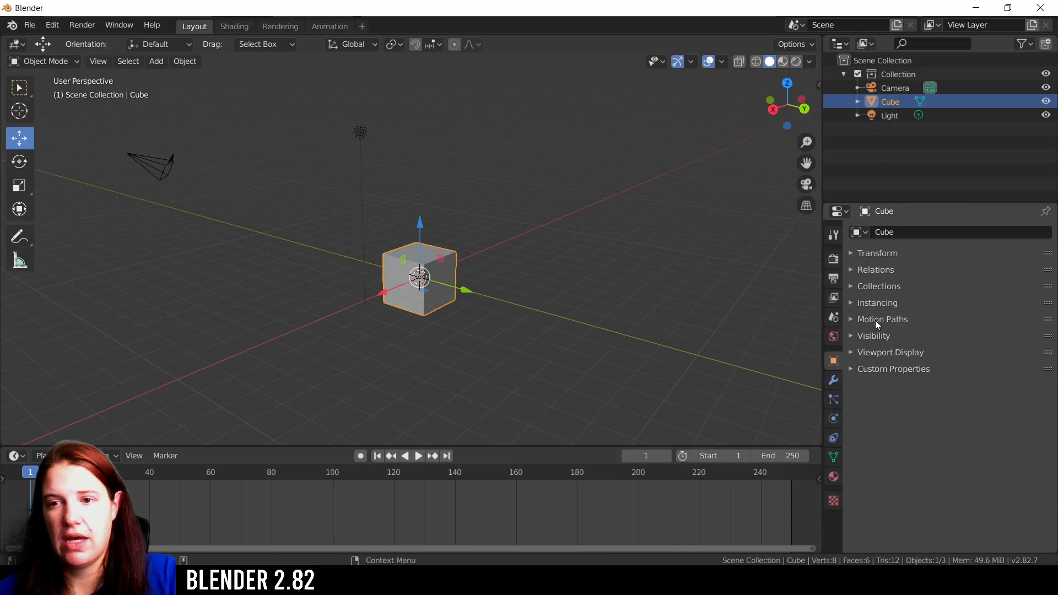
pyautogui.click(865, 337)
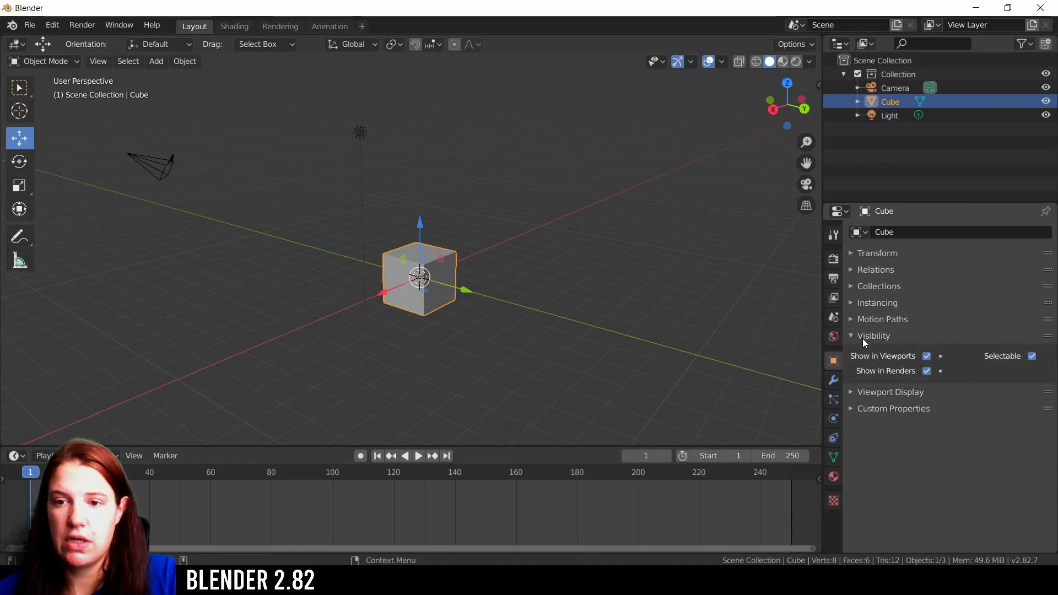
pyautogui.click(884, 336)
# Expand and collapse the cube's Viewport Display settings and its Custom Properties in turn
pyautogui.click(866, 351)
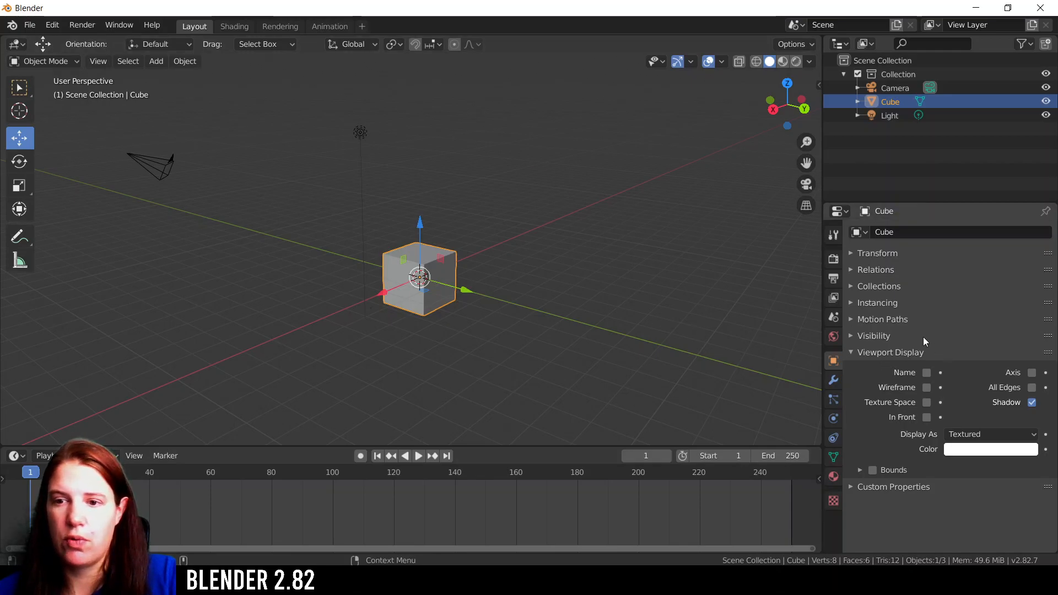
pyautogui.click(893, 352)
pyautogui.click(869, 369)
pyautogui.click(884, 369)
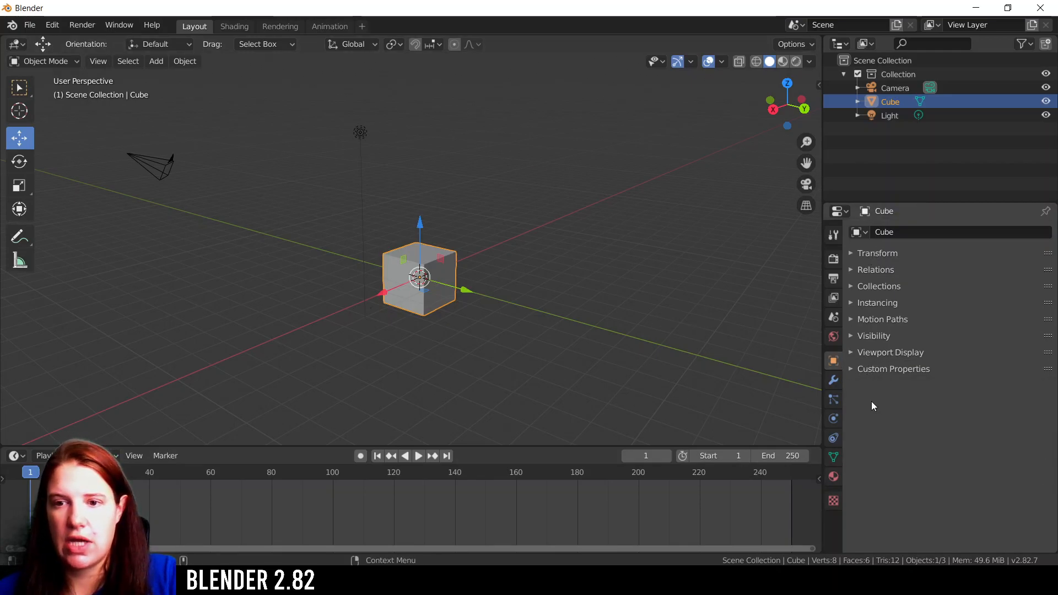
# Select the camera and the light to compare their object properties, and reselect the cube
pyautogui.click(148, 164)
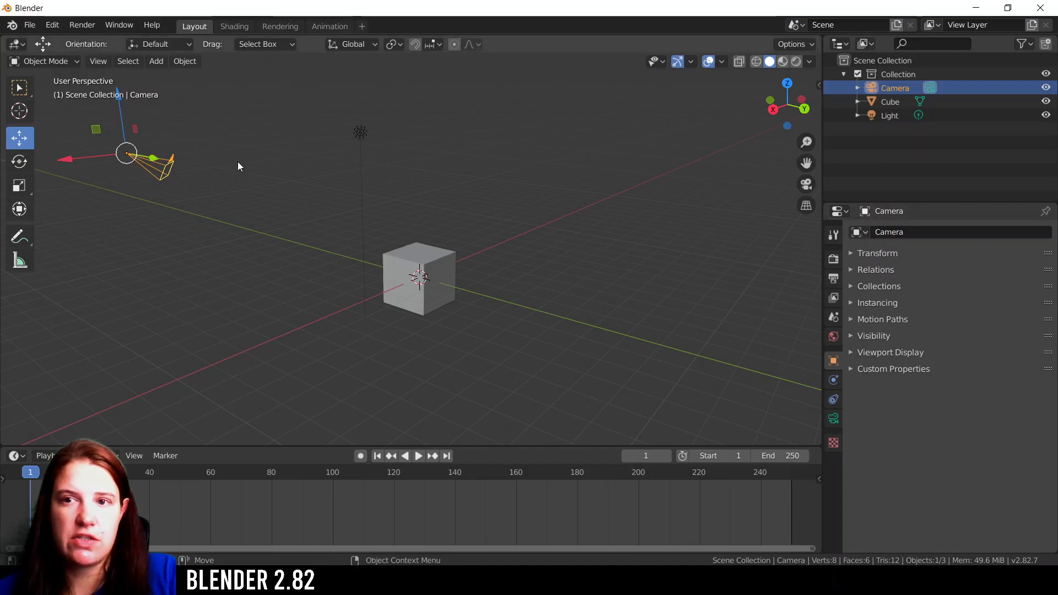
pyautogui.click(888, 118)
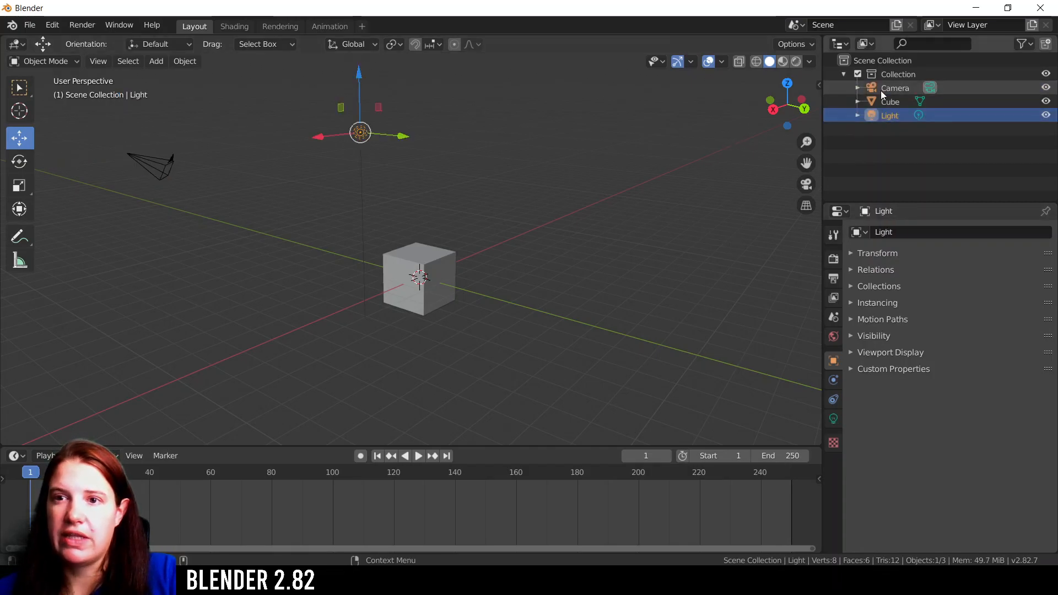
pyautogui.click(884, 90)
pyautogui.click(890, 100)
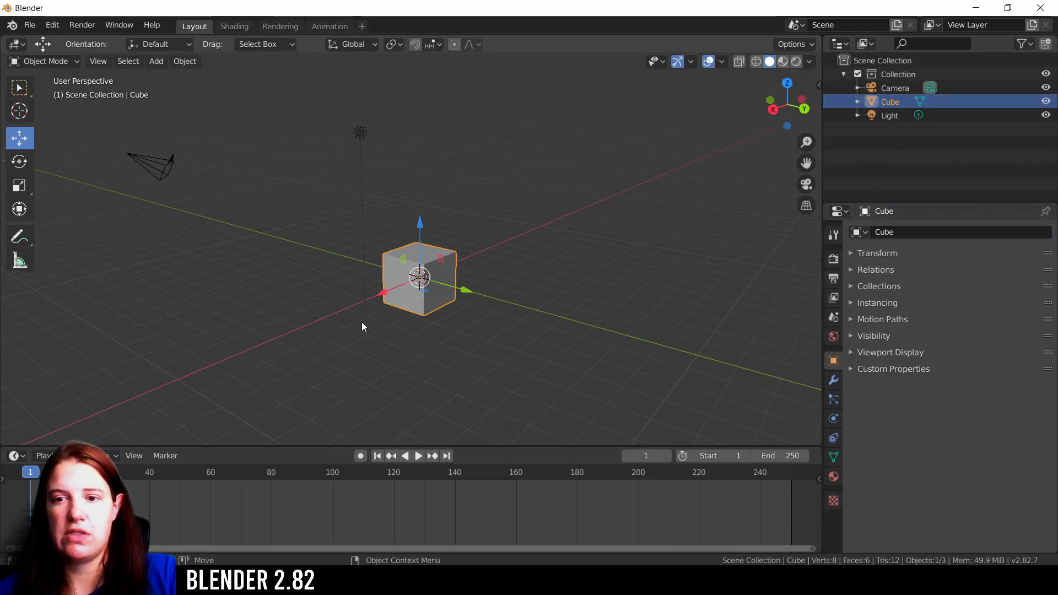
# Look through the cube's modifier, particle, physics and object constraint properties in turn
pyautogui.click(833, 381)
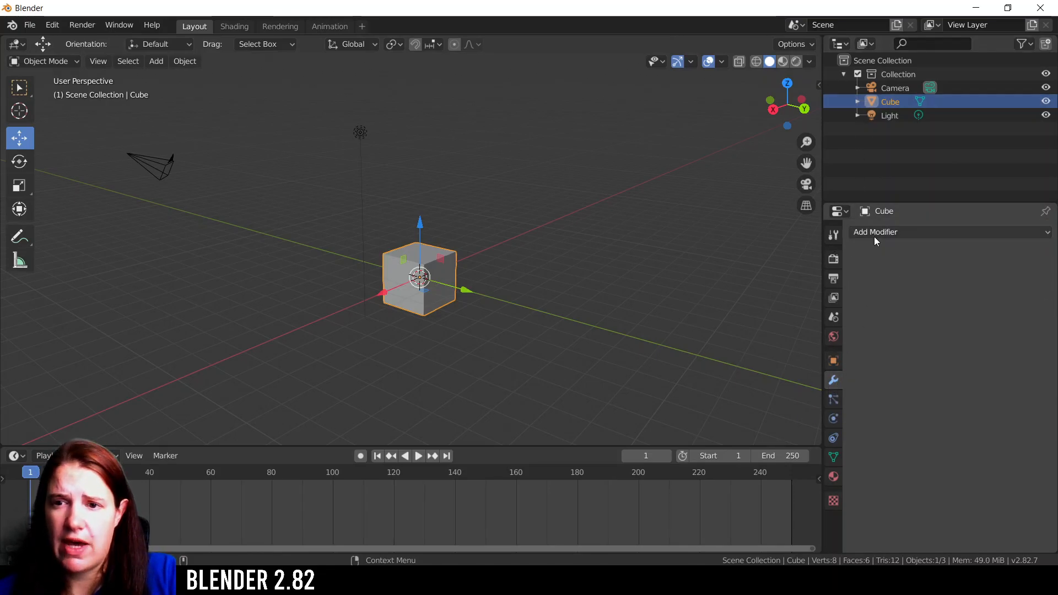
pyautogui.click(833, 406)
pyautogui.click(835, 425)
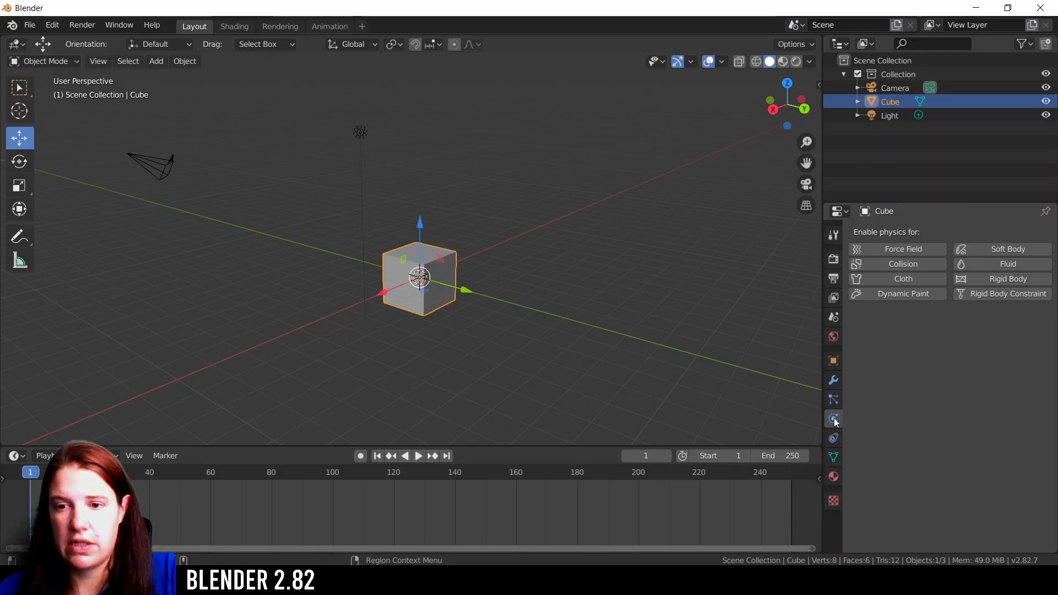
pyautogui.click(834, 439)
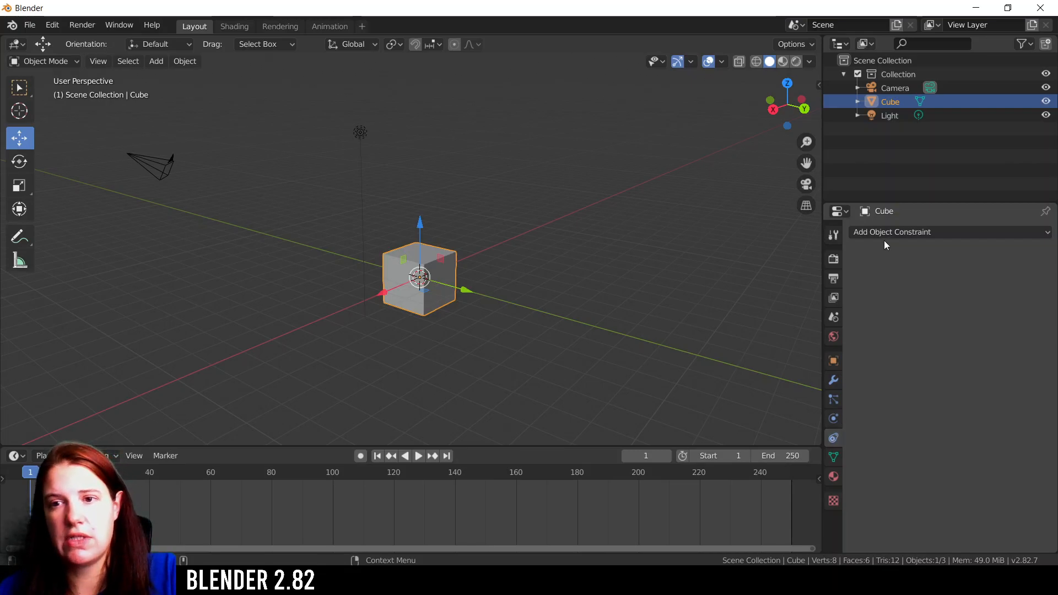
# Return to the cube's modifier properties, add an Array modifier and collapse its settings
pyautogui.click(834, 381)
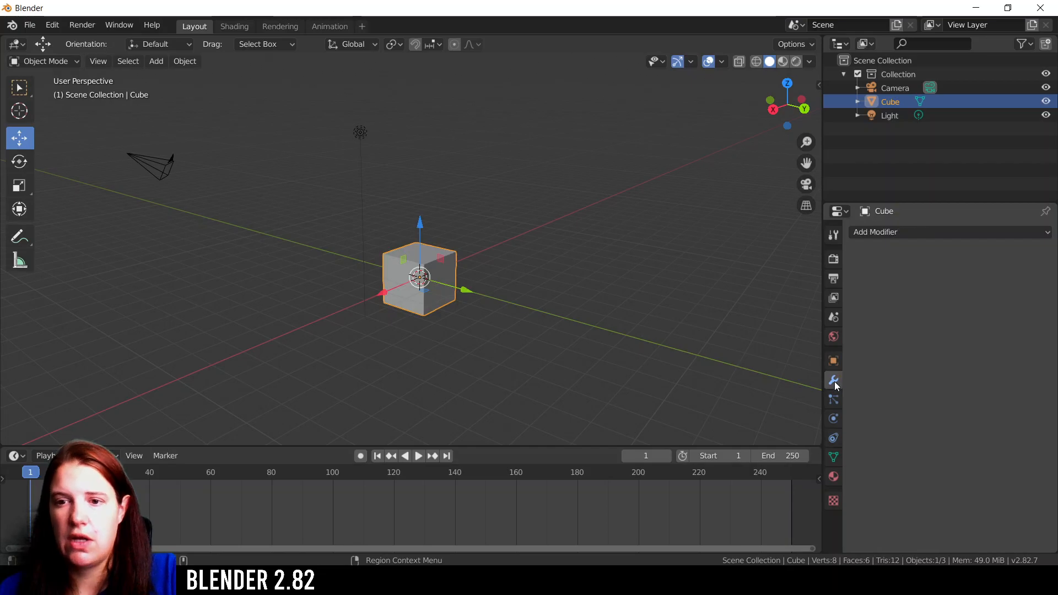
pyautogui.click(889, 233)
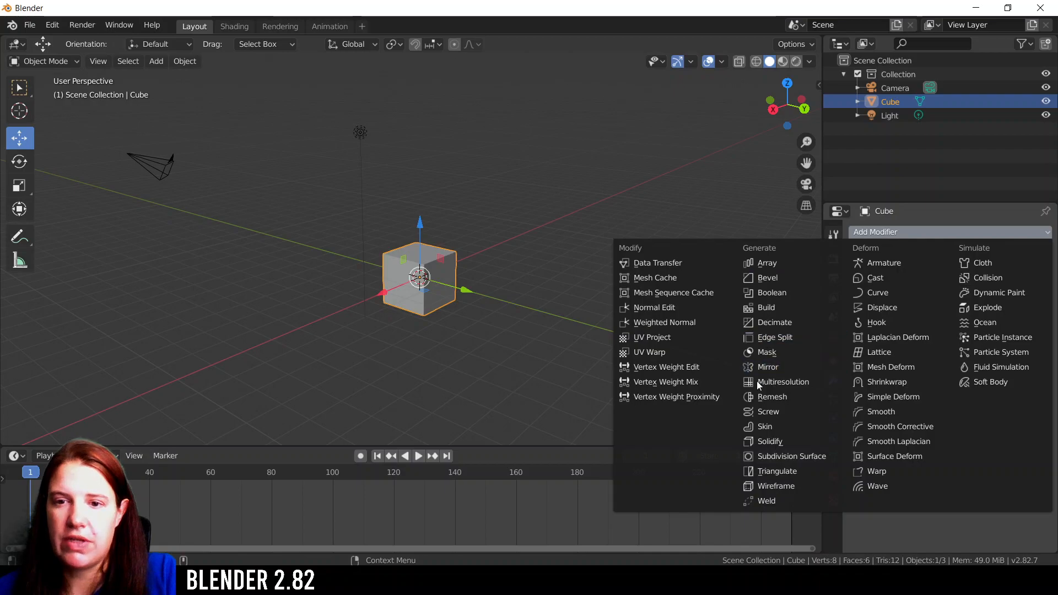
pyautogui.click(761, 263)
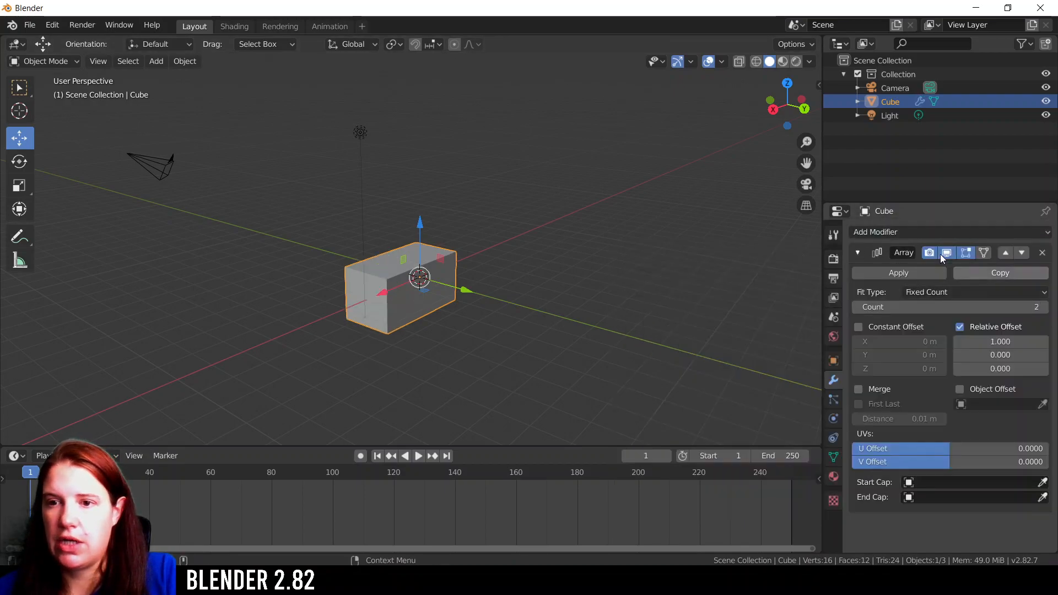
pyautogui.click(860, 252)
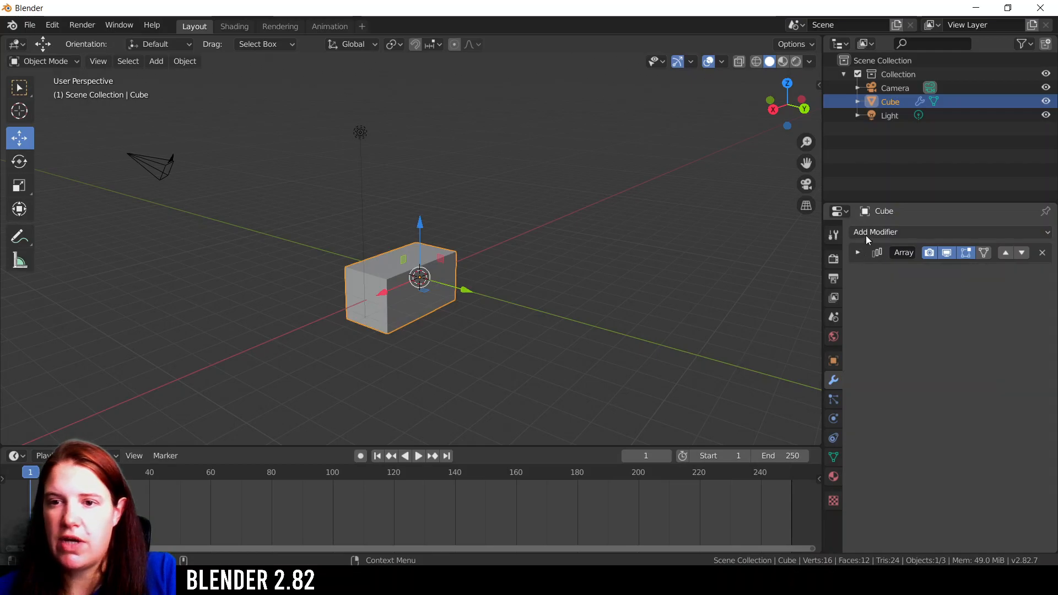
# Add a Wireframe modifier below the Array, collapse its settings, and switch its viewport display off and on again
pyautogui.click(956, 234)
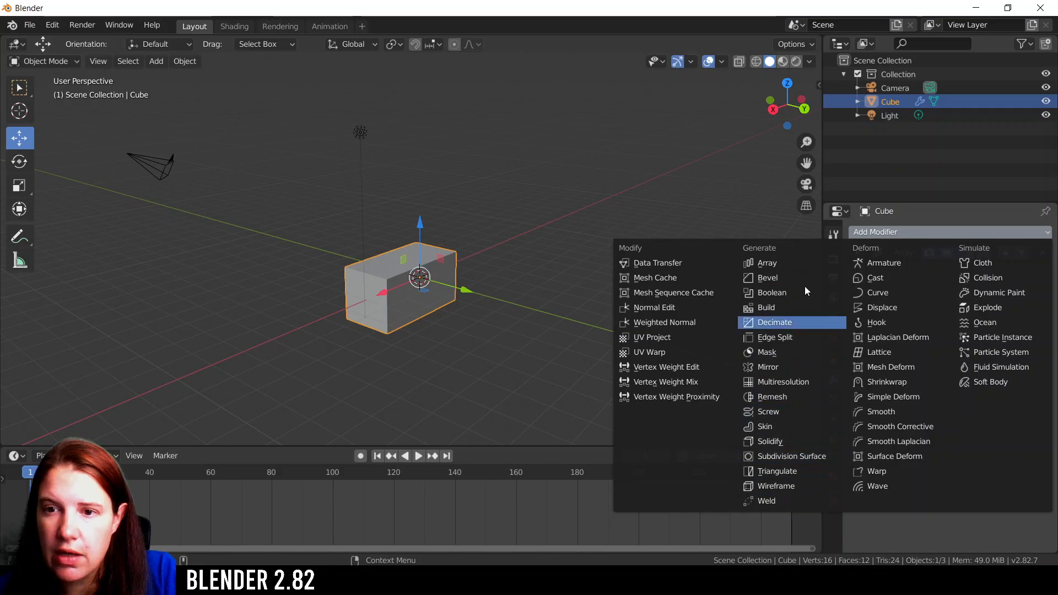
pyautogui.click(786, 488)
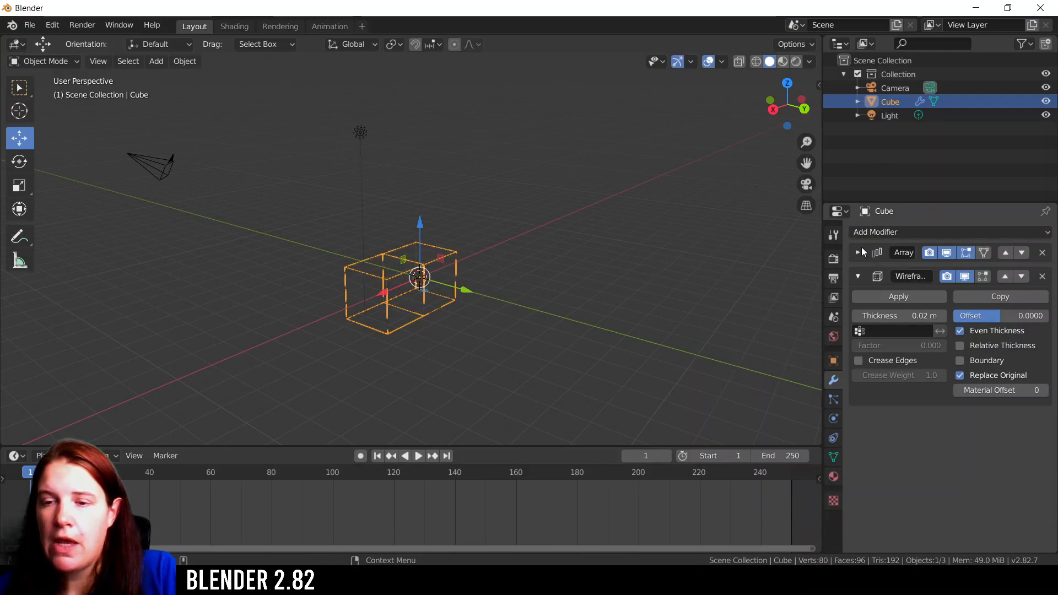
pyautogui.click(858, 276)
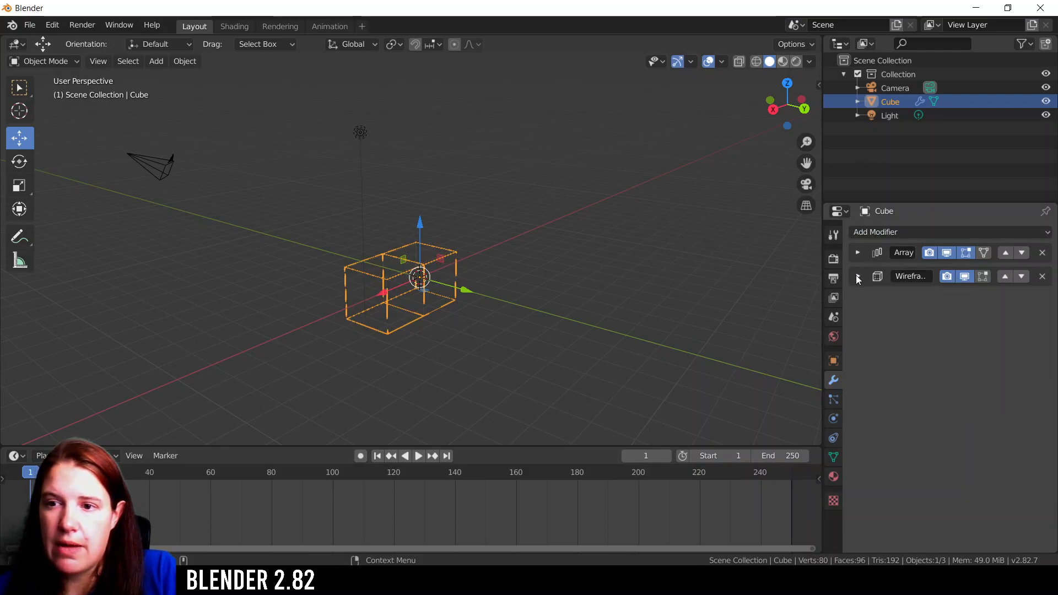
pyautogui.click(956, 279)
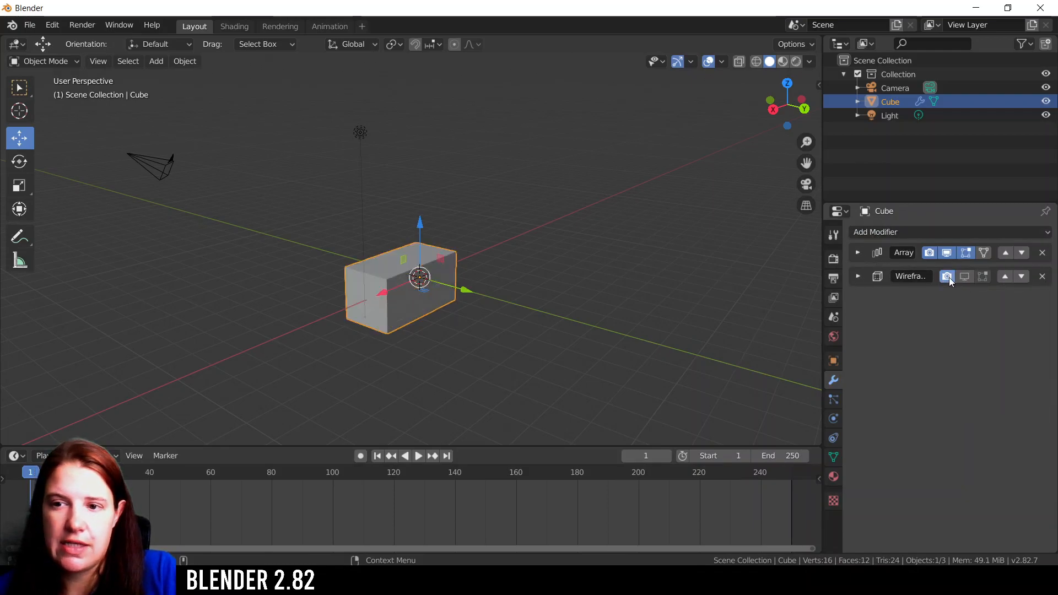
pyautogui.moveTo(964, 278); pyautogui.dragTo(951, 284)
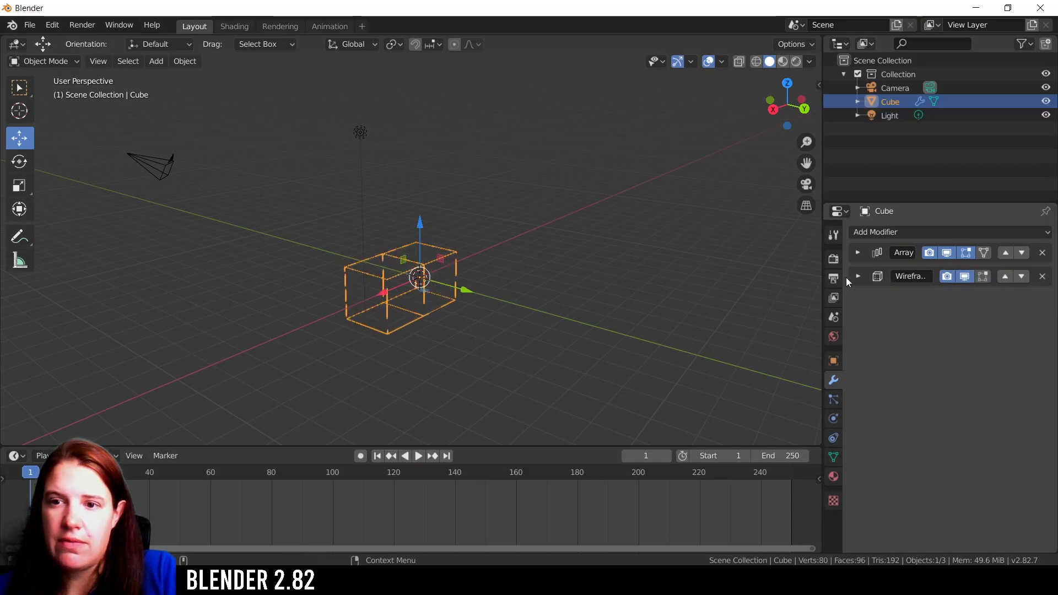
# Expand and collapse the Array modifier's settings, and remove both the Array and Wireframe modifiers from the cube
pyautogui.click(858, 254)
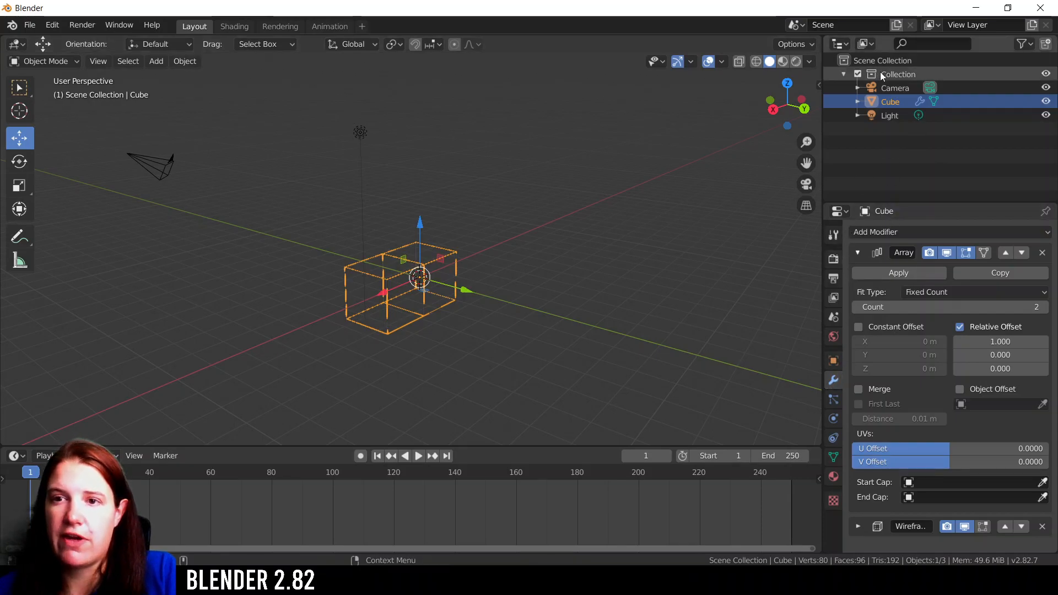
pyautogui.click(860, 253)
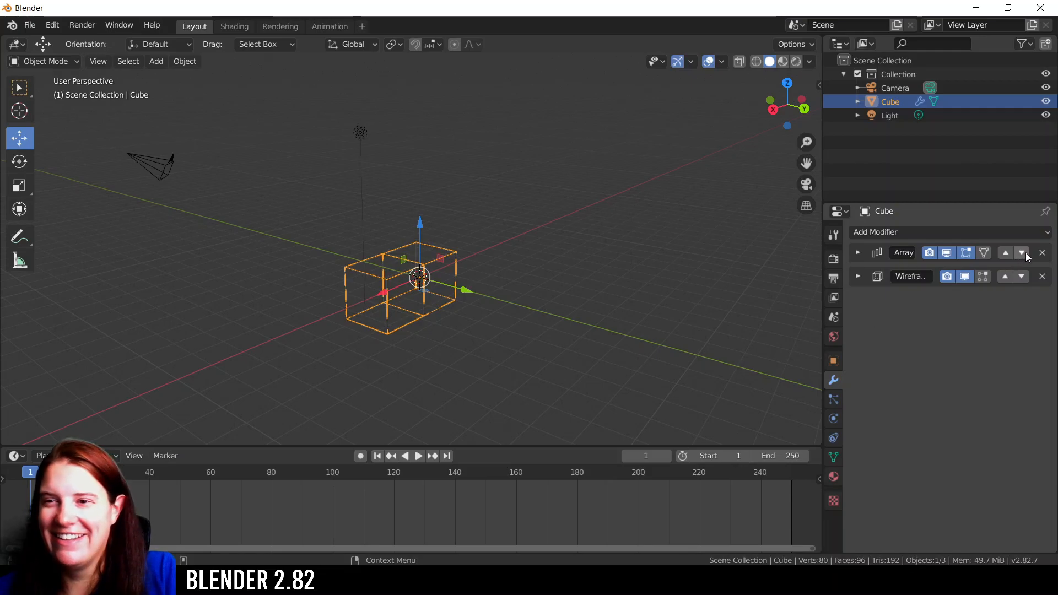
pyautogui.click(1042, 254)
pyautogui.click(1045, 254)
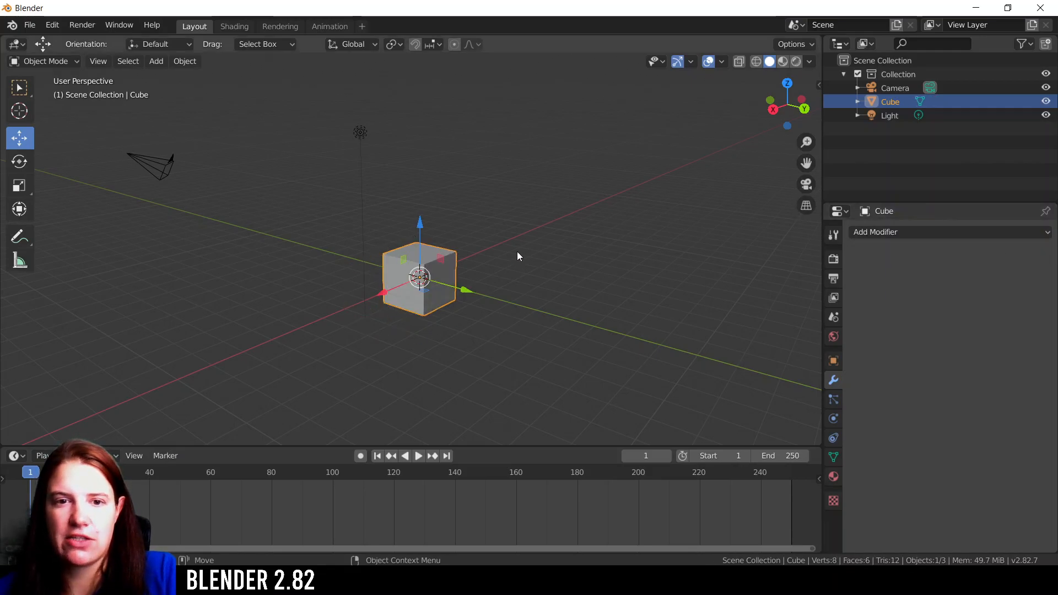
# Add a fresh Array modifier to the unmodified cube and collapse its settings
pyautogui.click(888, 232)
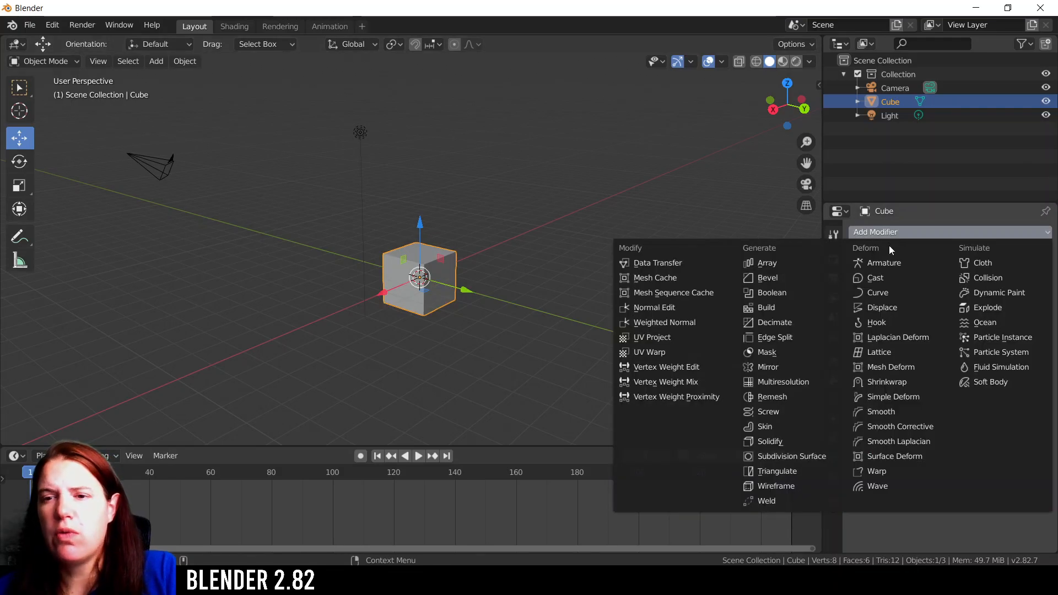
pyautogui.click(785, 262)
pyautogui.click(854, 254)
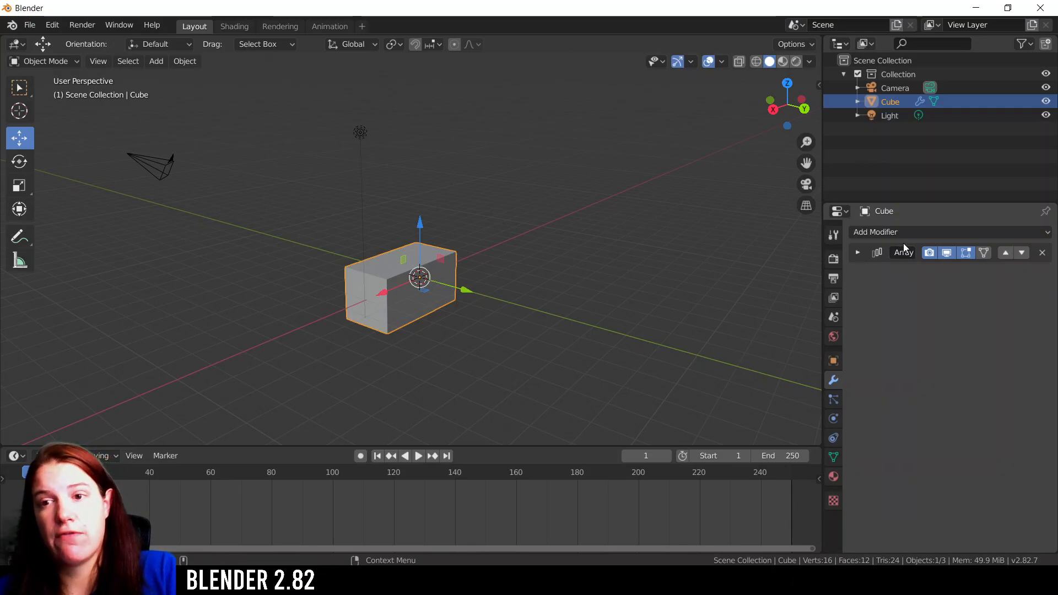
# Add a Displace modifier to the cube below the Array modifier and collapse its settings
pyautogui.click(902, 233)
pyautogui.click(868, 308)
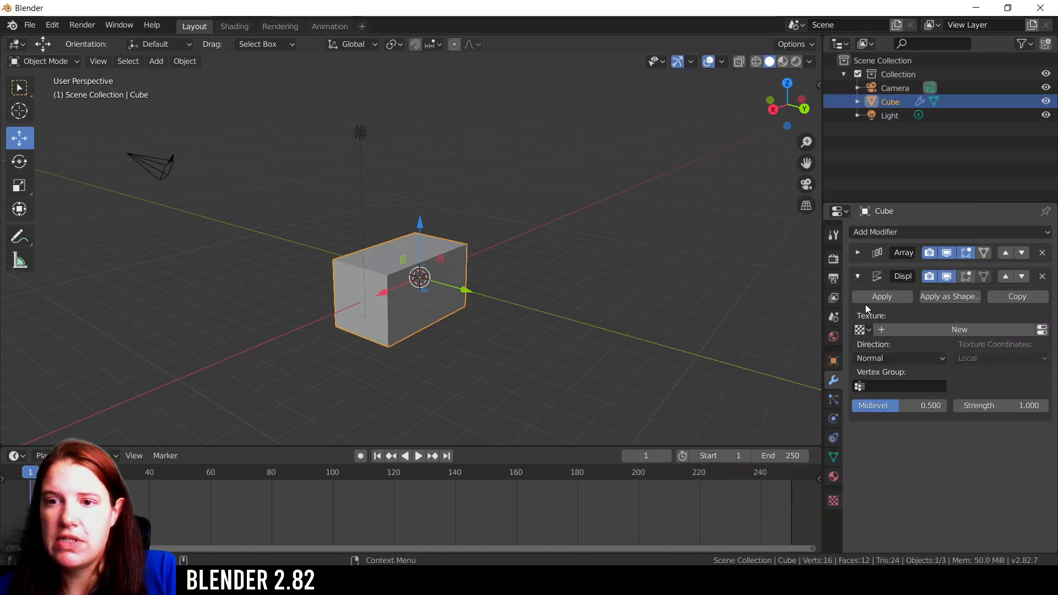
pyautogui.click(857, 277)
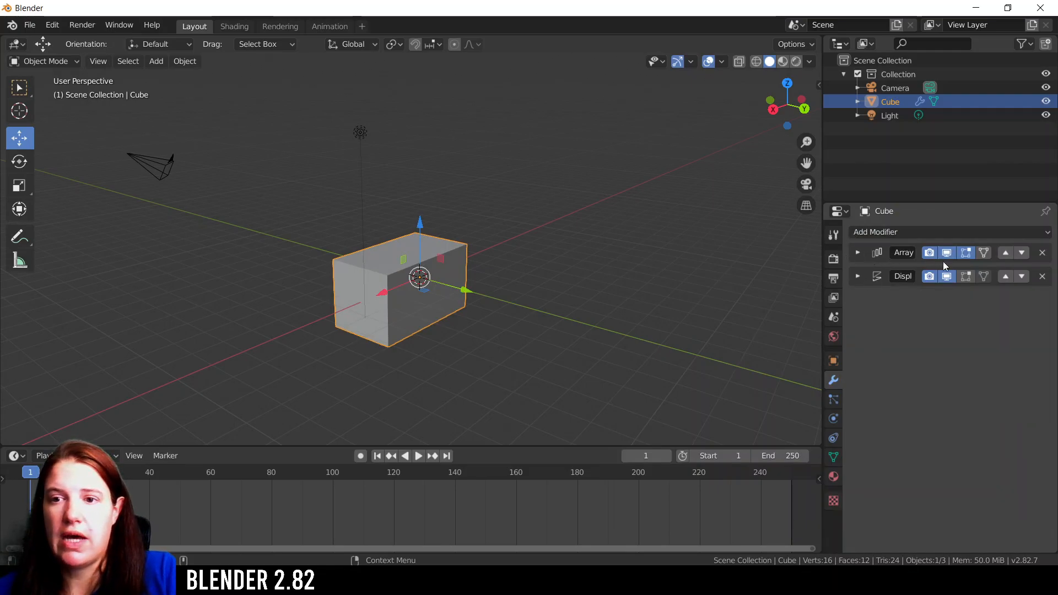
# Swap the order of the Displace and Array modifiers to compare results, widen the properties area, and leave Array first
pyautogui.click(1006, 277)
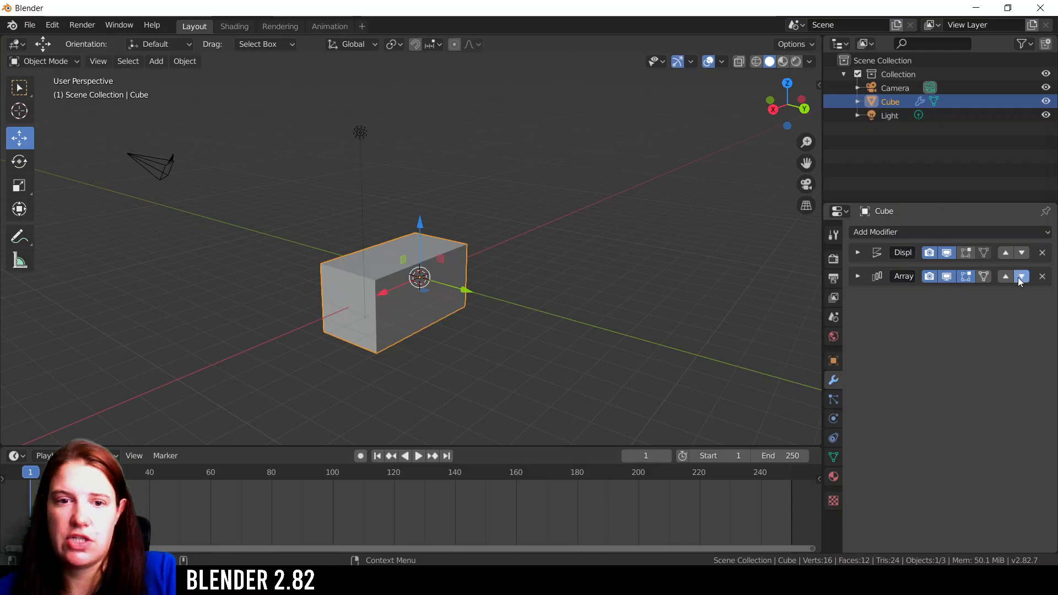
pyautogui.click(1006, 277)
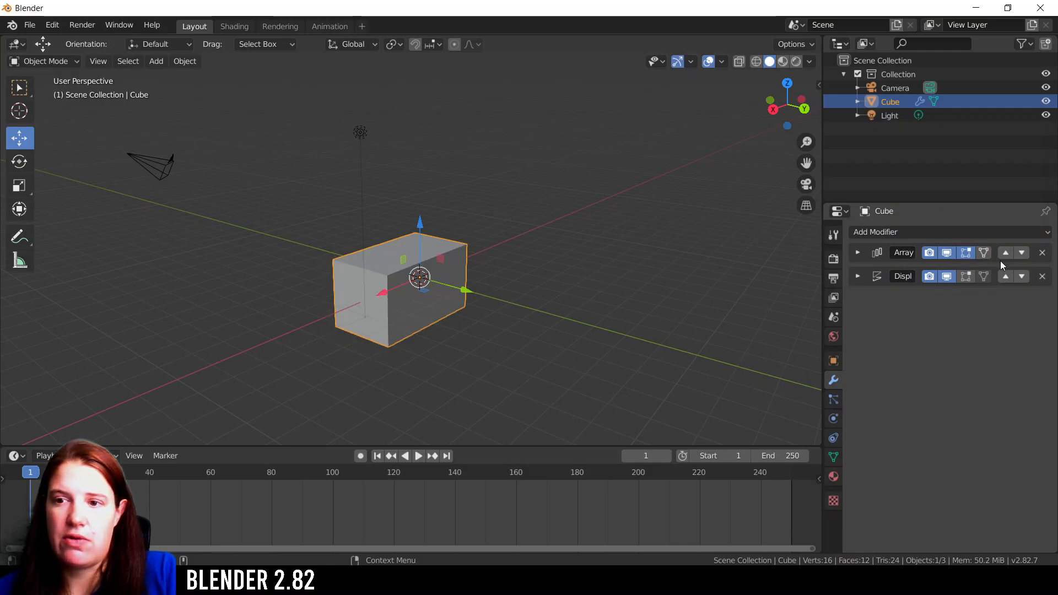
pyautogui.click(1006, 279)
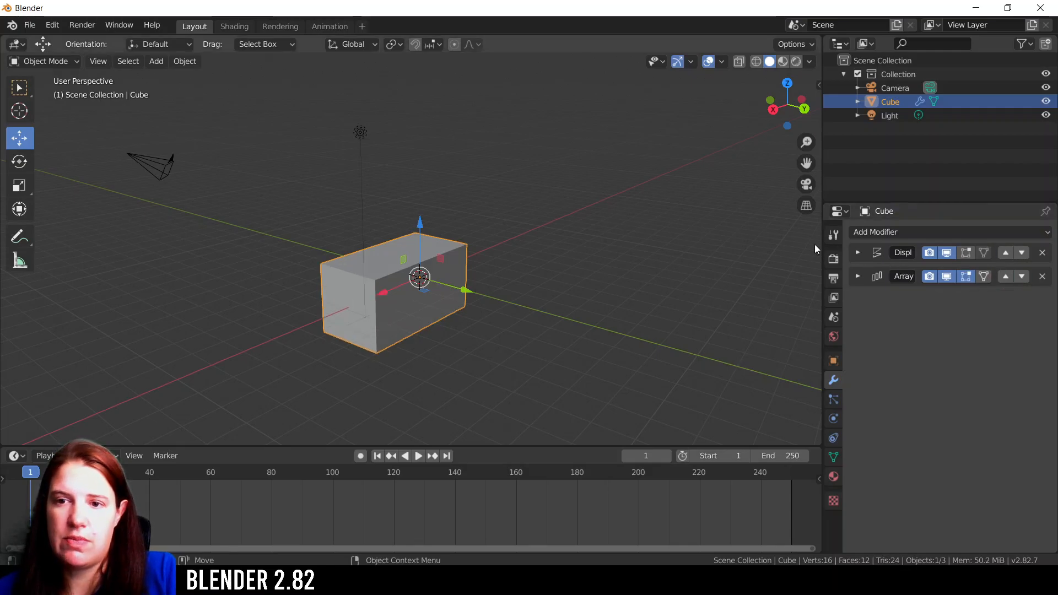
pyautogui.moveTo(821, 243); pyautogui.dragTo(767, 243)
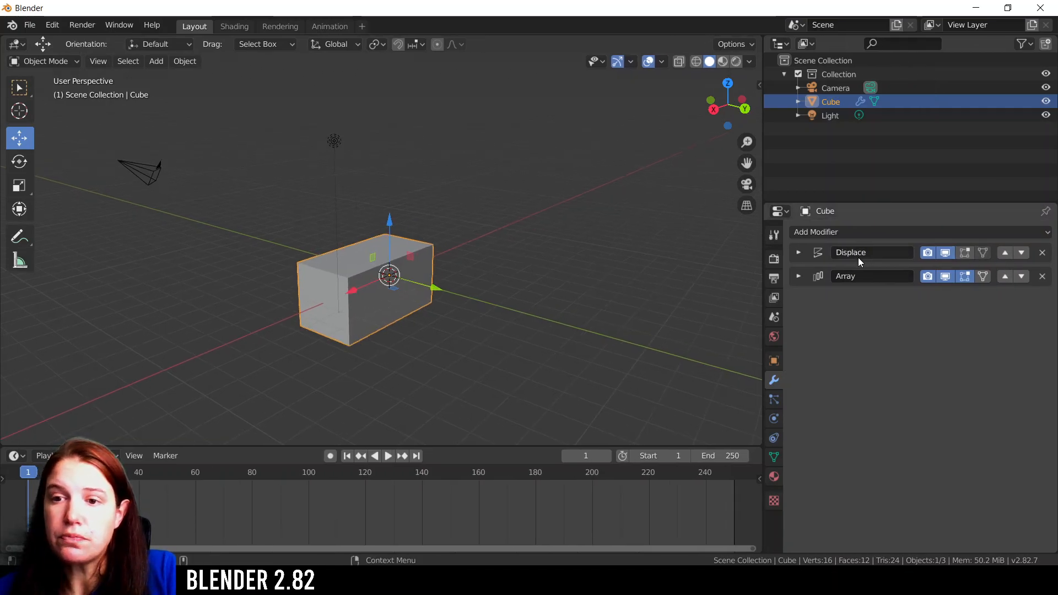
pyautogui.click(1005, 277)
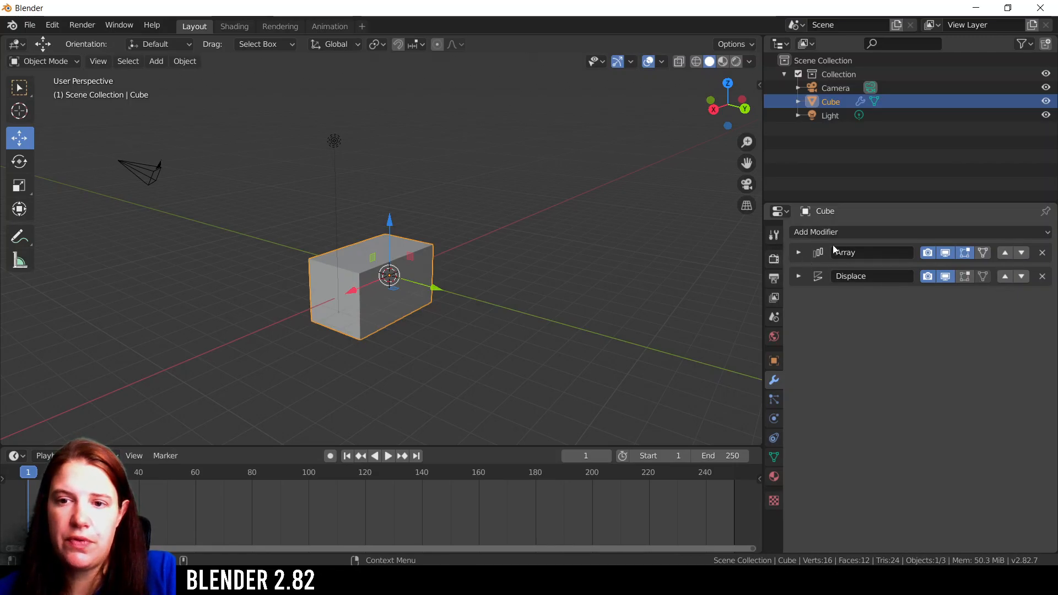
# Remove both the Array and Displace modifiers from the cube and narrow the properties area again
pyautogui.click(1042, 256)
pyautogui.click(1042, 253)
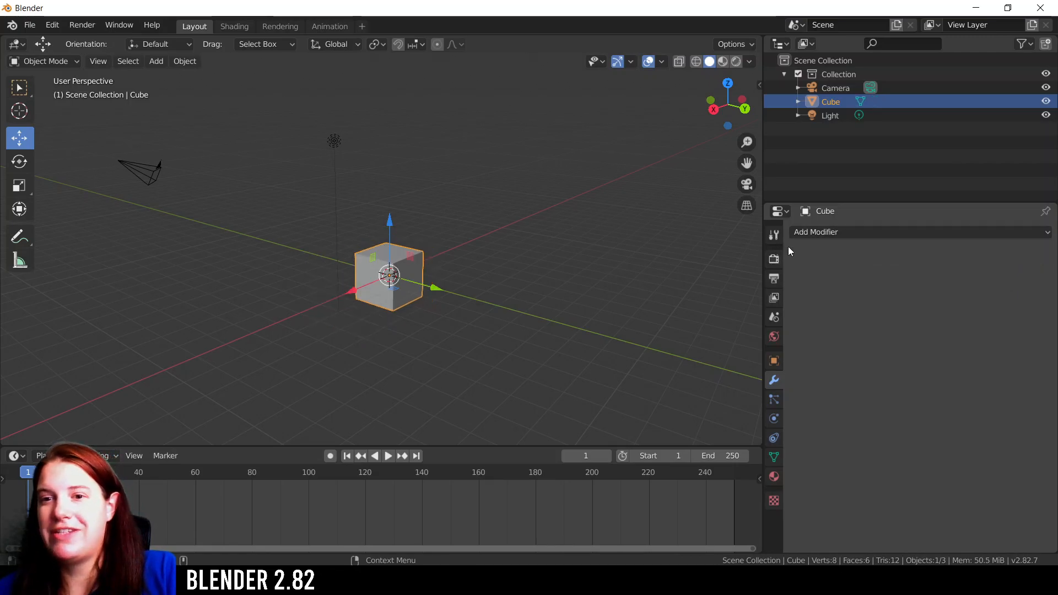
pyautogui.moveTo(764, 240); pyautogui.dragTo(829, 245)
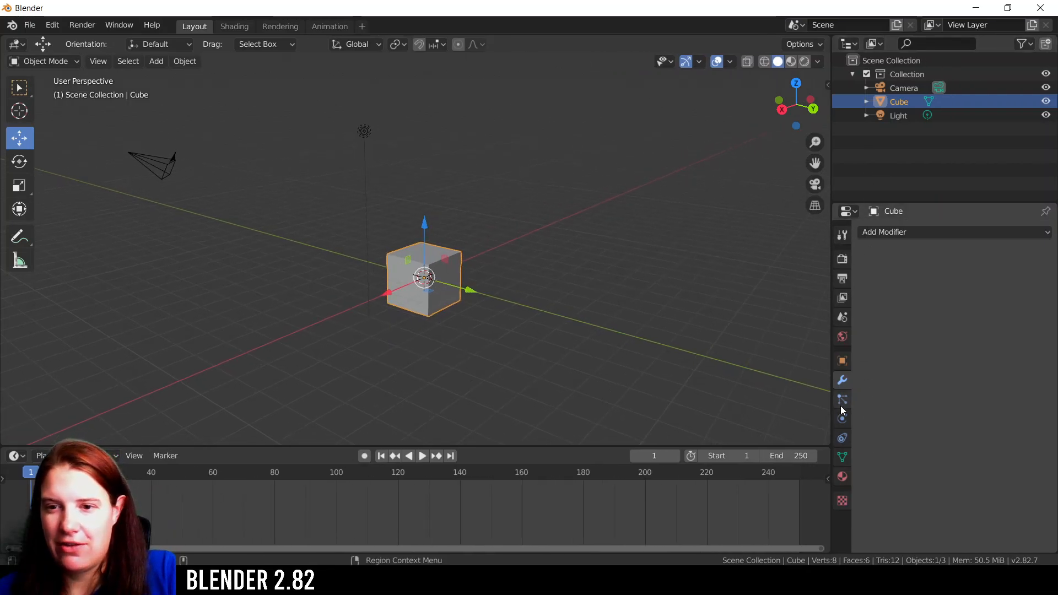
# Review the cube's mesh data, material and texture settings, look at the Shading workspace, and return to the Layout workspace
pyautogui.click(842, 457)
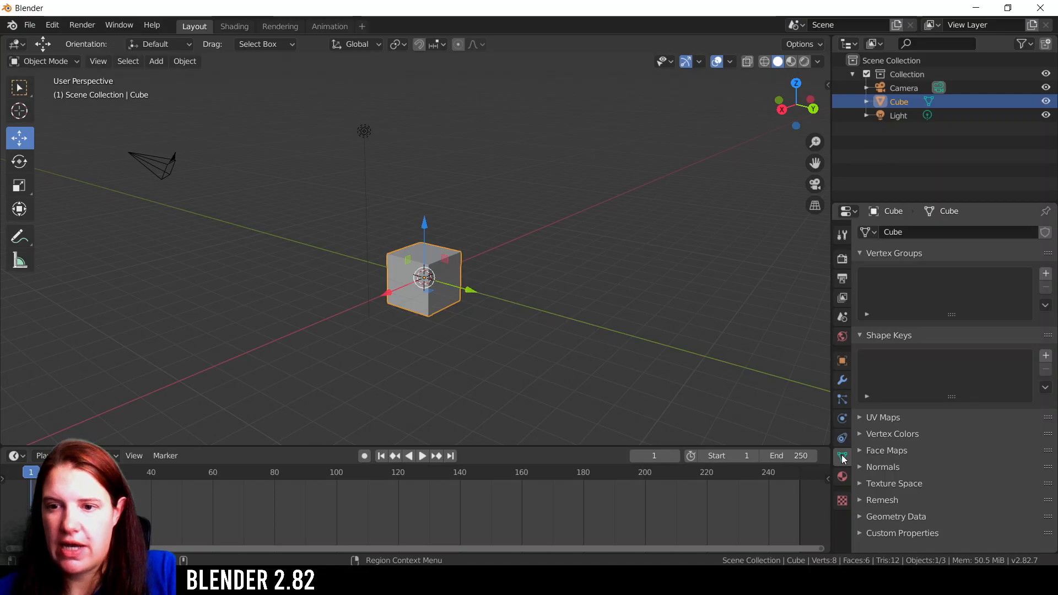
pyautogui.click(842, 477)
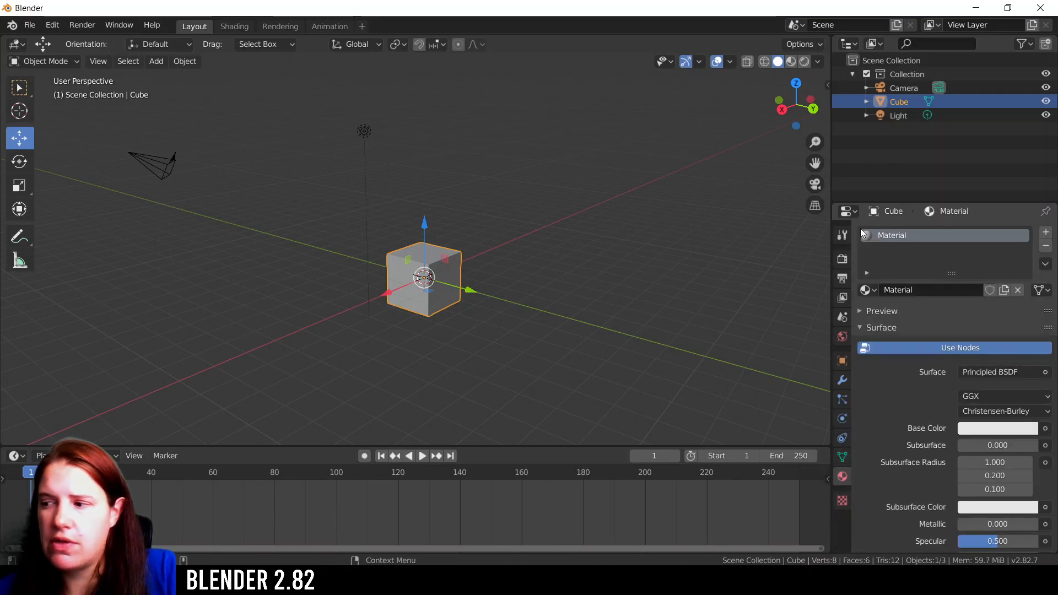
pyautogui.click(843, 501)
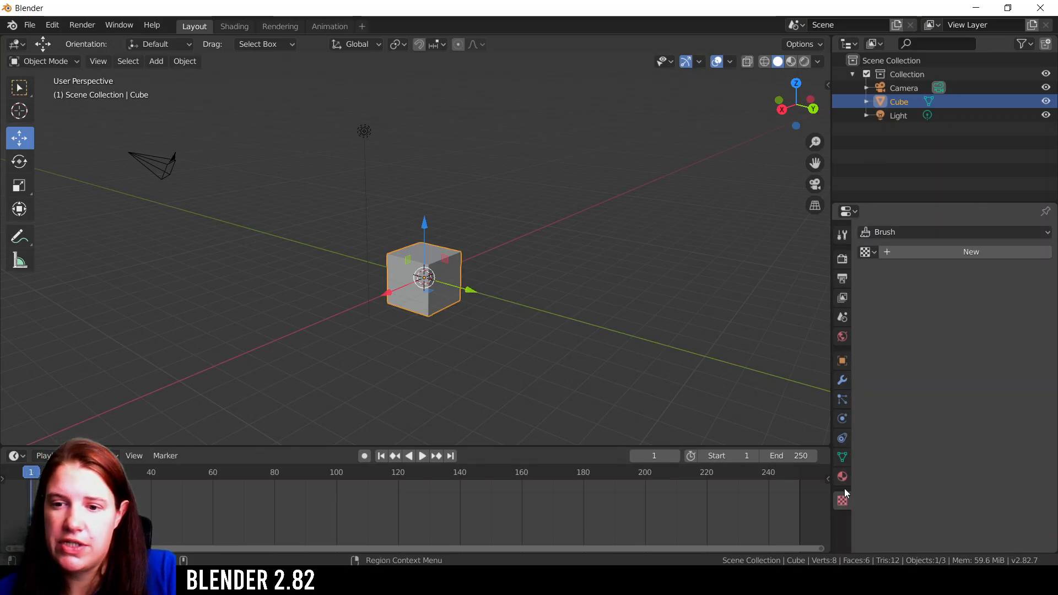
pyautogui.click(843, 478)
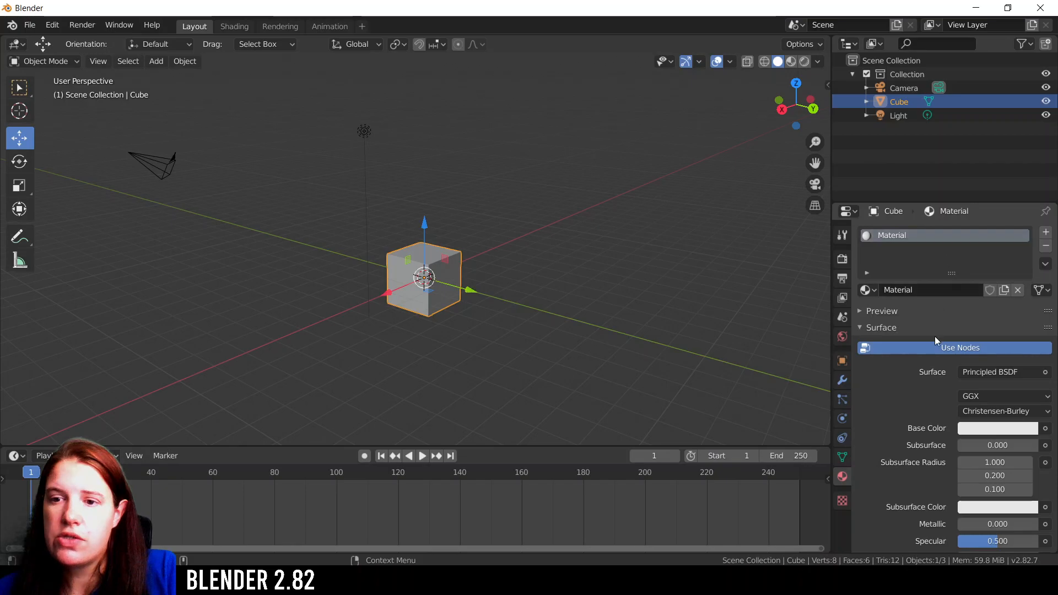
pyautogui.scroll(-2, 890, 460)
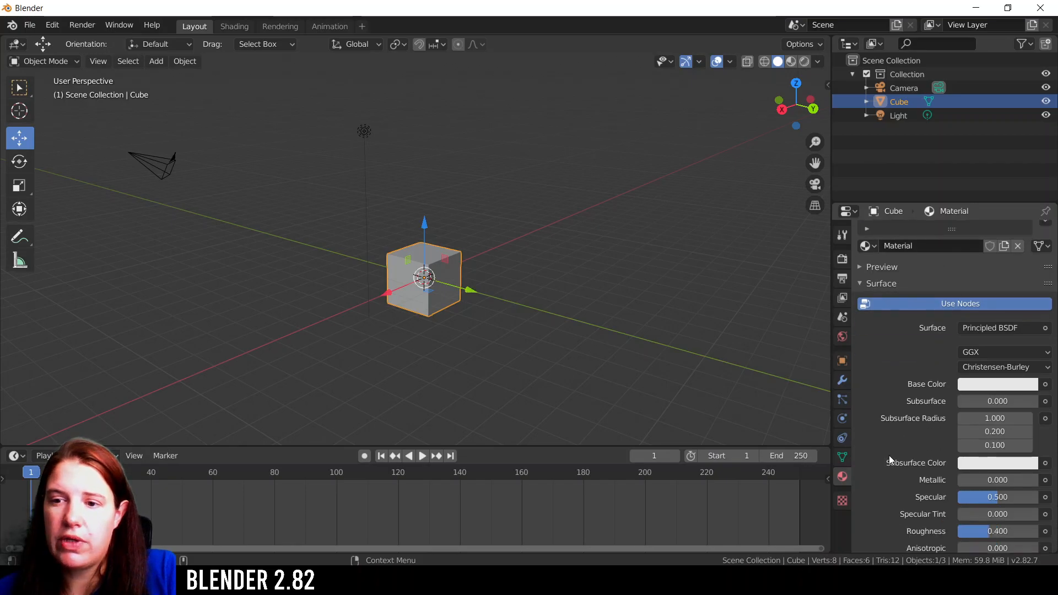
pyautogui.click(235, 27)
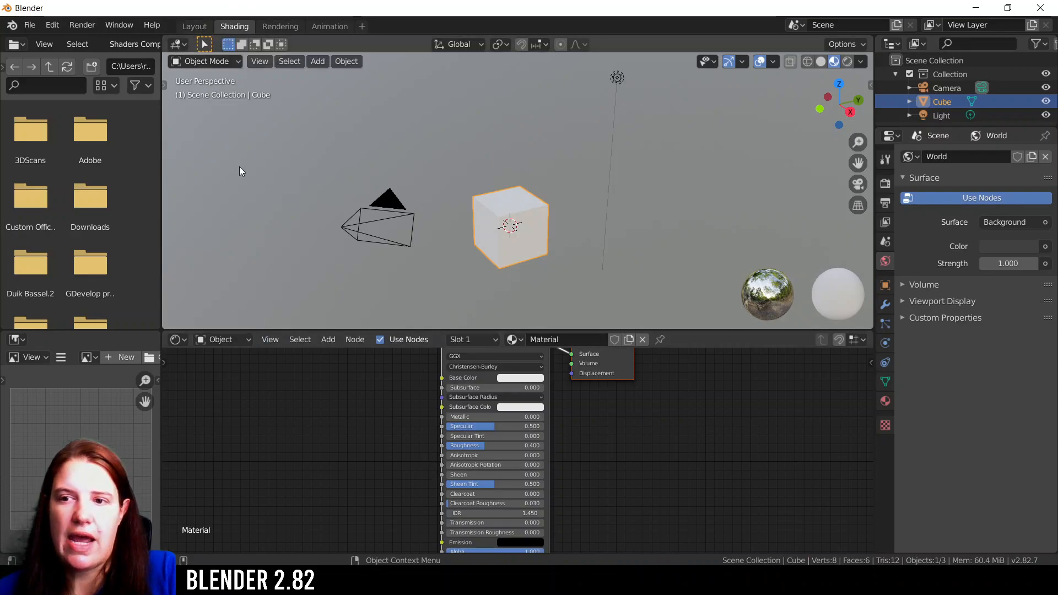
pyautogui.click(185, 27)
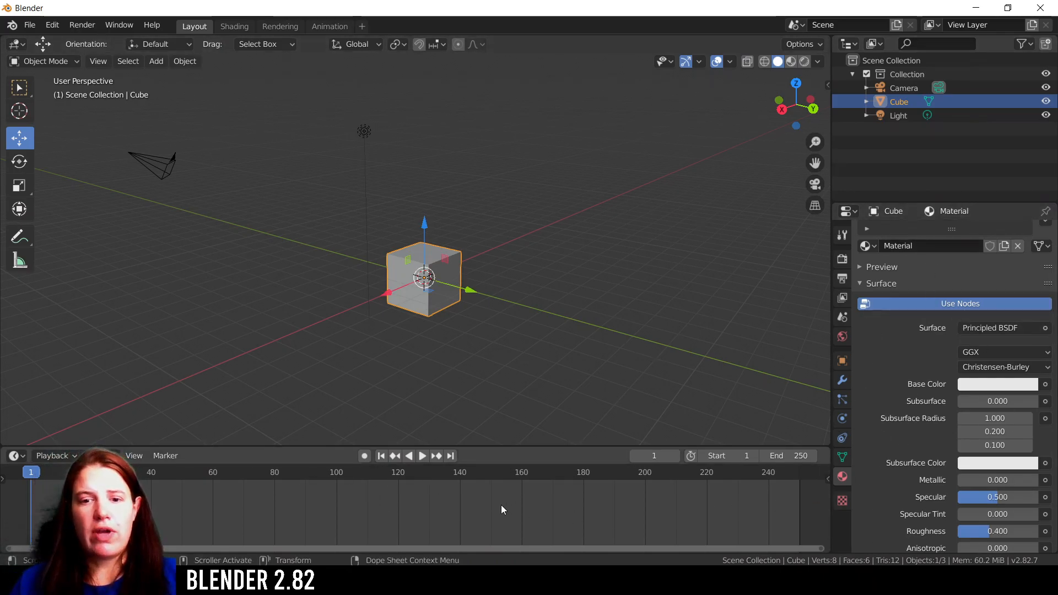
# Enlarge the timeline area and move the cube freehand toward the near end of the red X axis
pyautogui.click(288, 441)
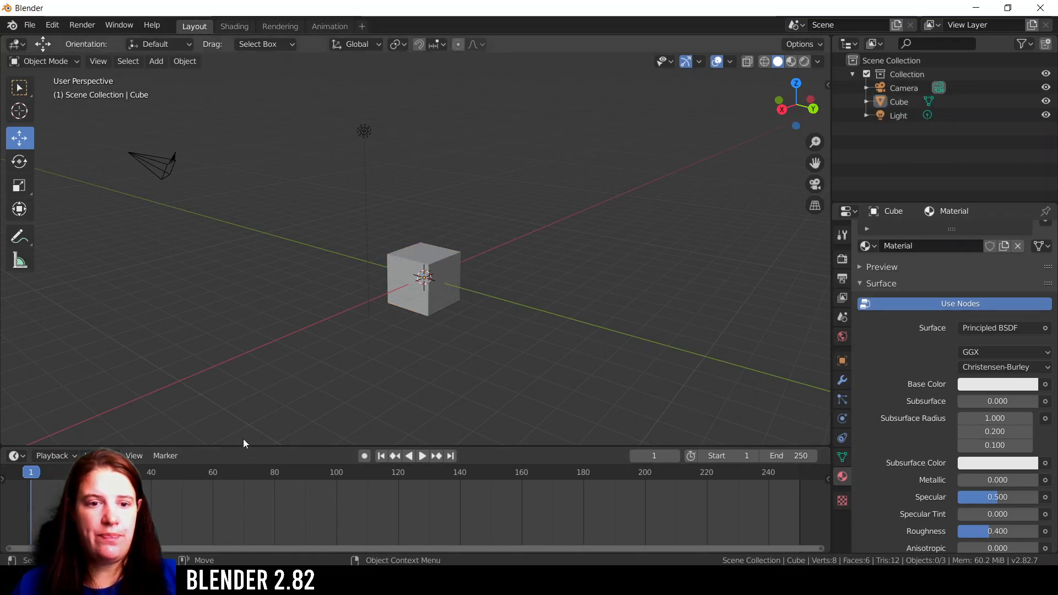
pyautogui.moveTo(243, 445); pyautogui.dragTo(246, 407)
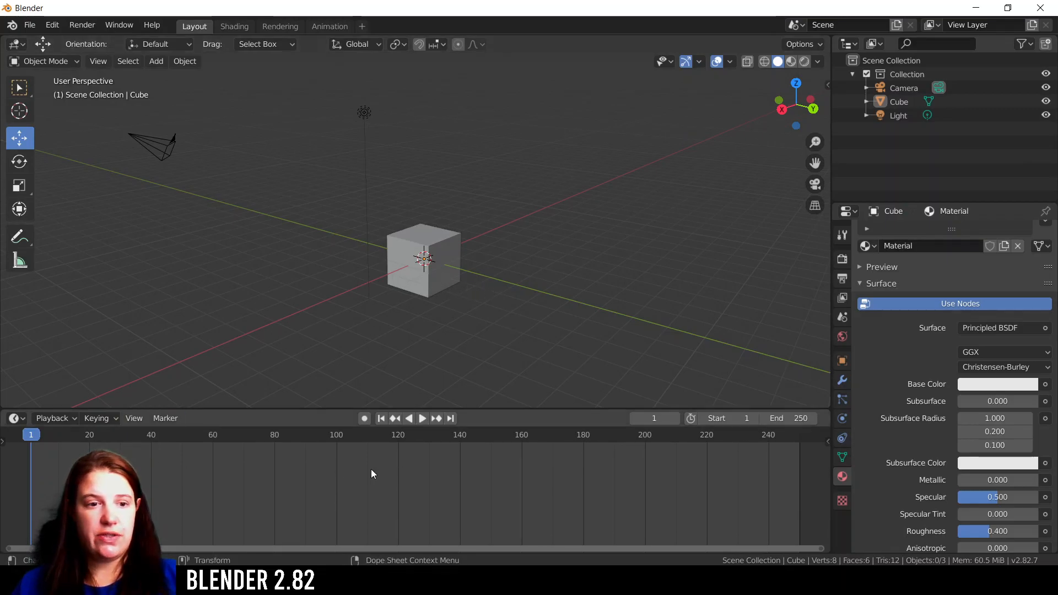
pyautogui.click(421, 276)
pyautogui.press('g')
pyautogui.click(178, 358)
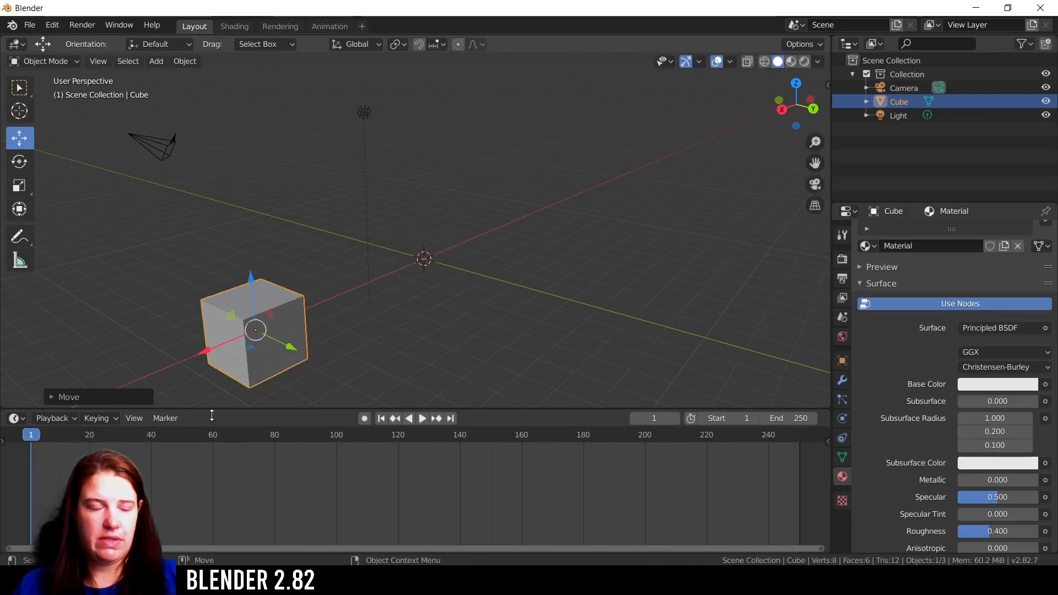
# Insert a LocRotScale keyframe for the cube at frame 1
pyautogui.rightClick(182, 331)
pyautogui.rightClick(44, 459)
pyautogui.moveTo(45, 447)
pyautogui.click(186, 445)
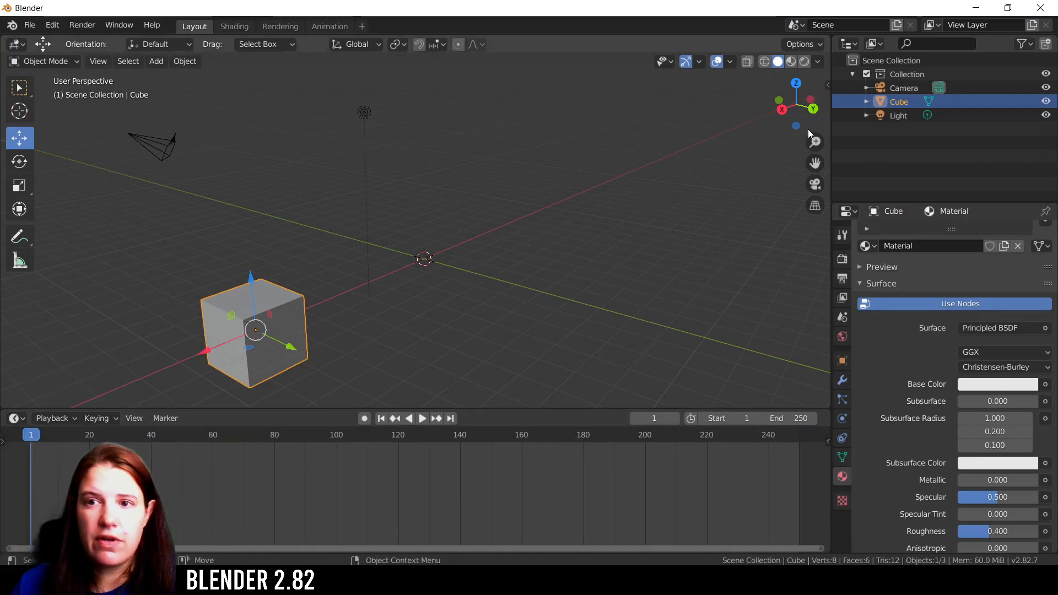
pyautogui.rightClick(897, 104)
pyautogui.press('i')
# Advance to about frame 19, move the cube along the X axis beyond the origin, and keyframe it there
pyautogui.press('space')
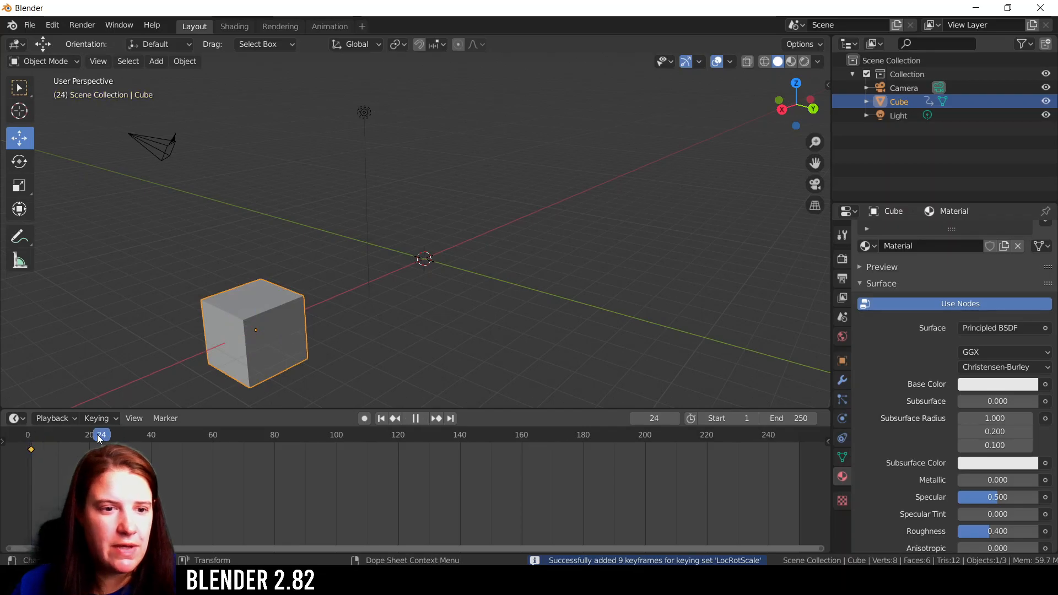
pyautogui.press('space')
pyautogui.moveTo(216, 340); pyautogui.dragTo(577, 192)
pyautogui.press('i')
# Scrub through the cube's animation and play it back from the start, stopping playback after the second keyframe
pyautogui.click(19, 435)
pyautogui.press('space')
pyautogui.moveTo(38, 438); pyautogui.dragTo(84, 439)
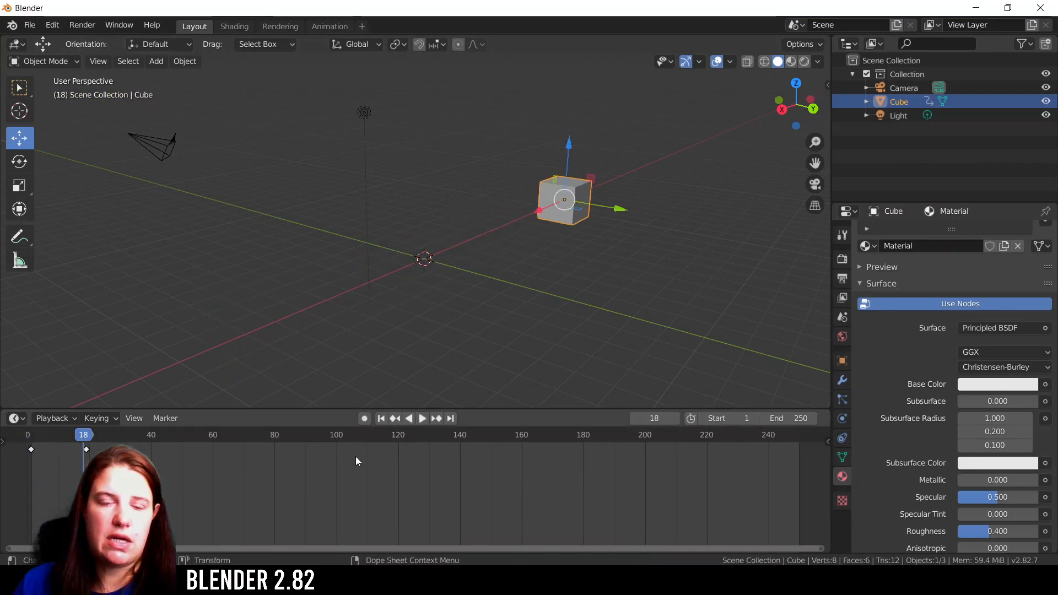
pyautogui.click(421, 419)
pyautogui.moveTo(130, 439); pyautogui.dragTo(24, 444)
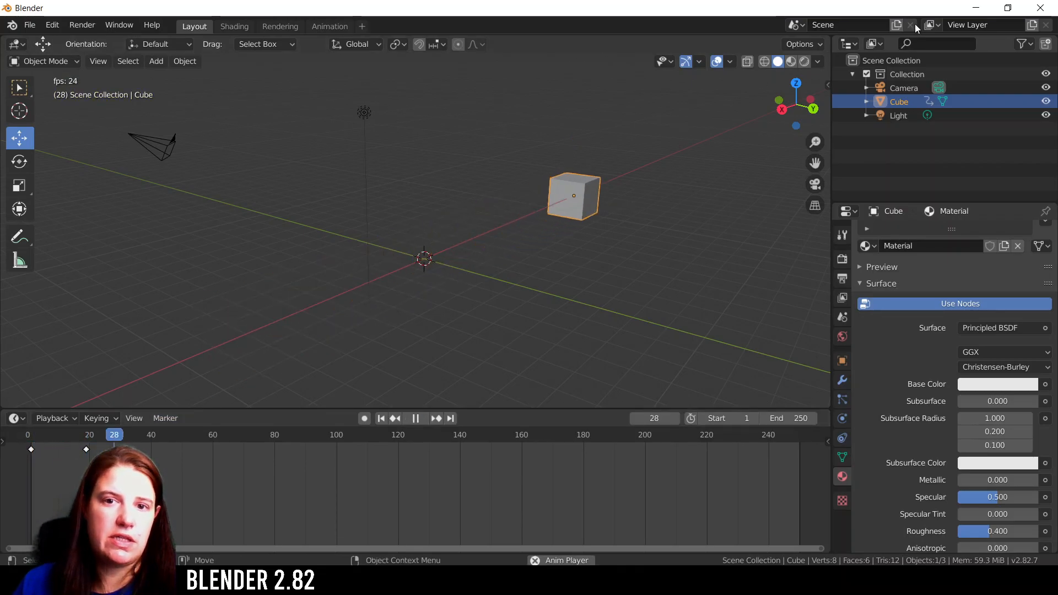
pyautogui.press('space')
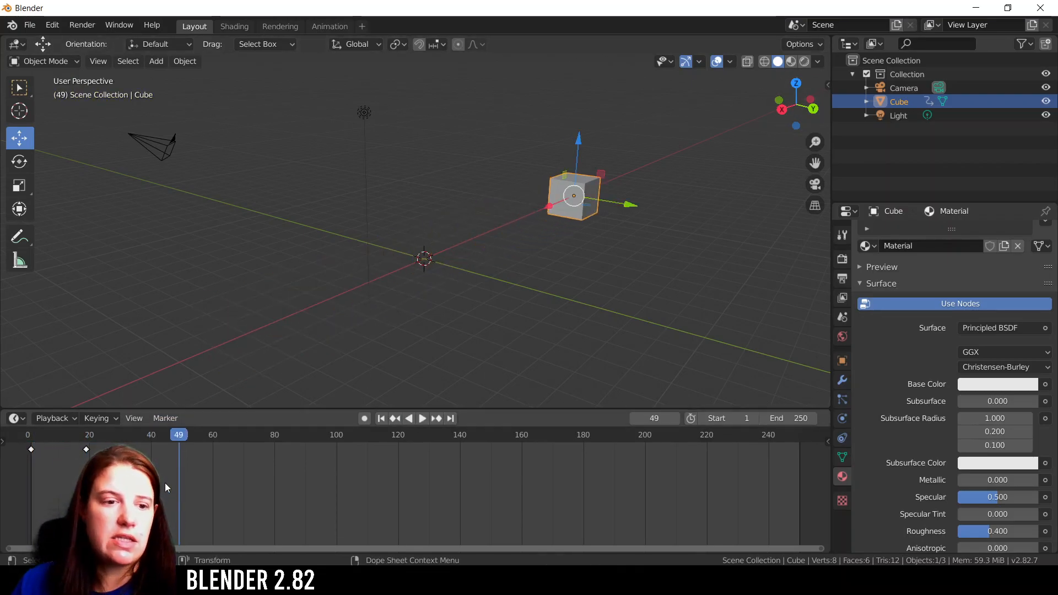
# Select both of the cube's keyframes in the timeline and delete them
pyautogui.click(85, 450)
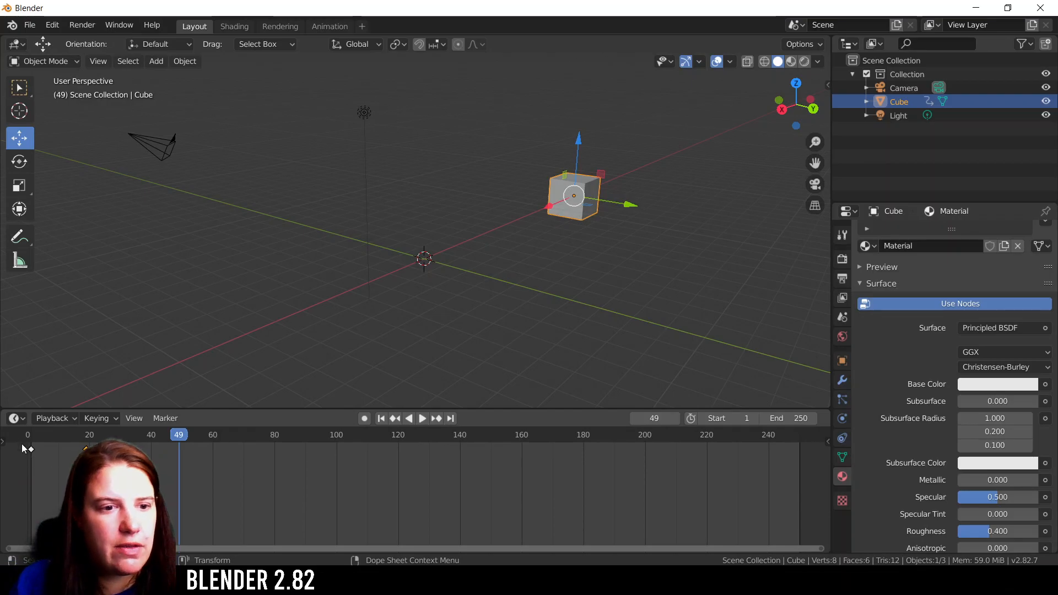
pyautogui.moveTo(17, 441); pyautogui.dragTo(84, 440, button='middle')
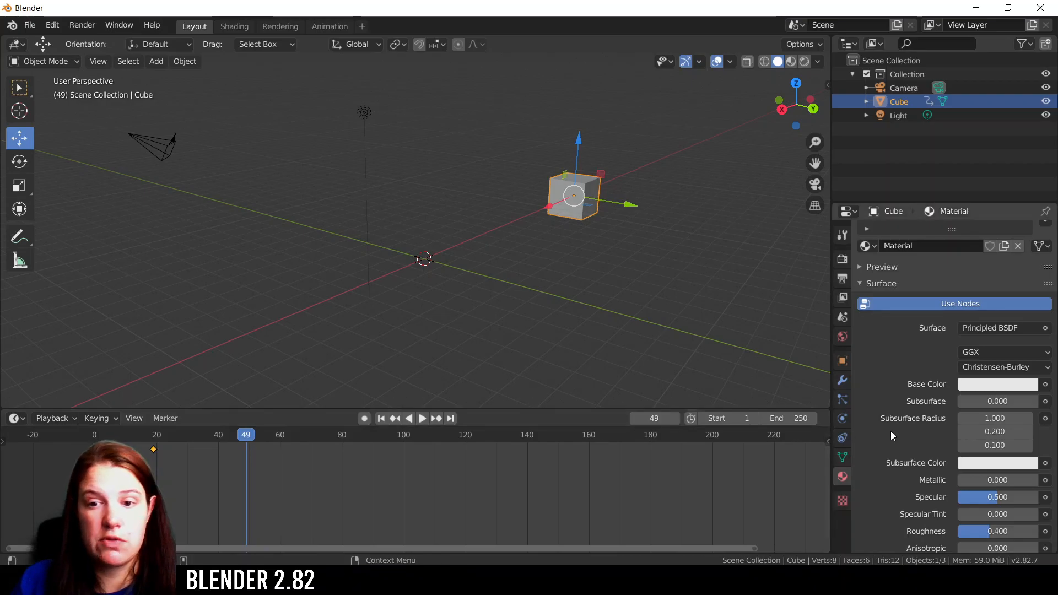
pyautogui.moveTo(198, 472); pyautogui.dragTo(109, 446)
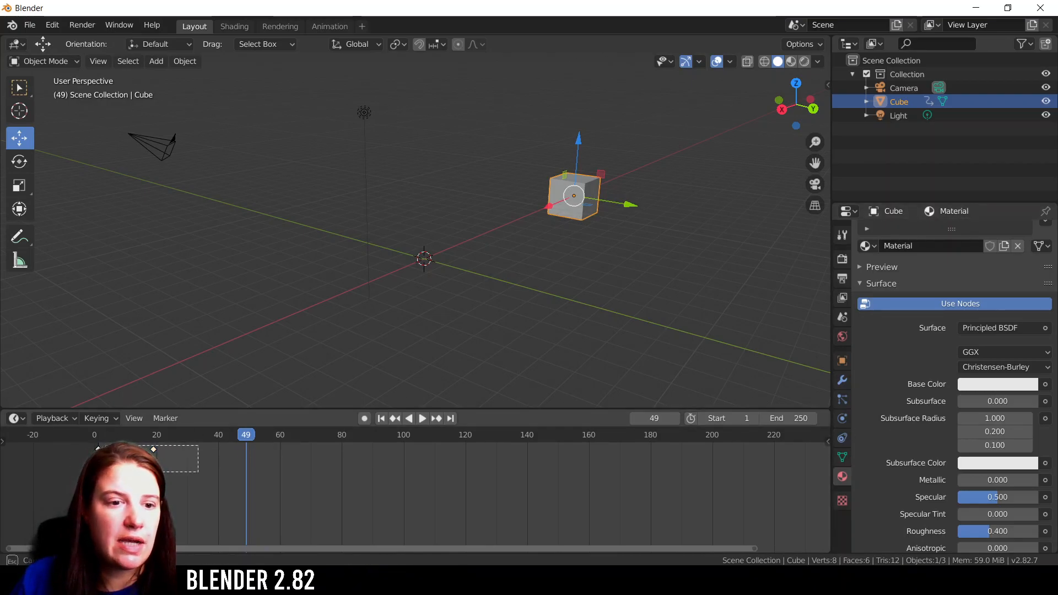
pyautogui.press('x')
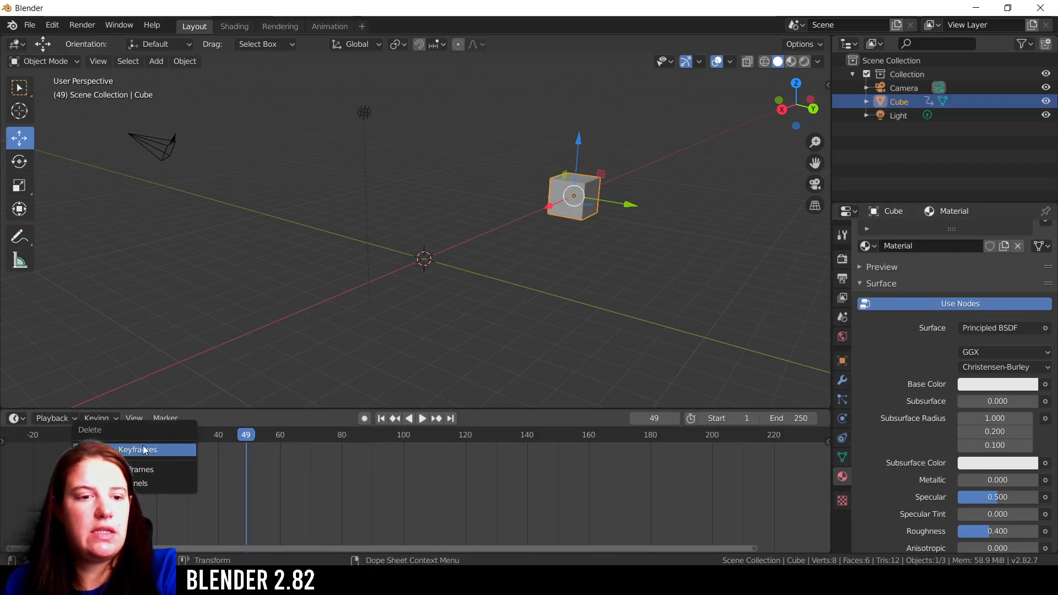
pyautogui.click(158, 451)
pyautogui.press('x')
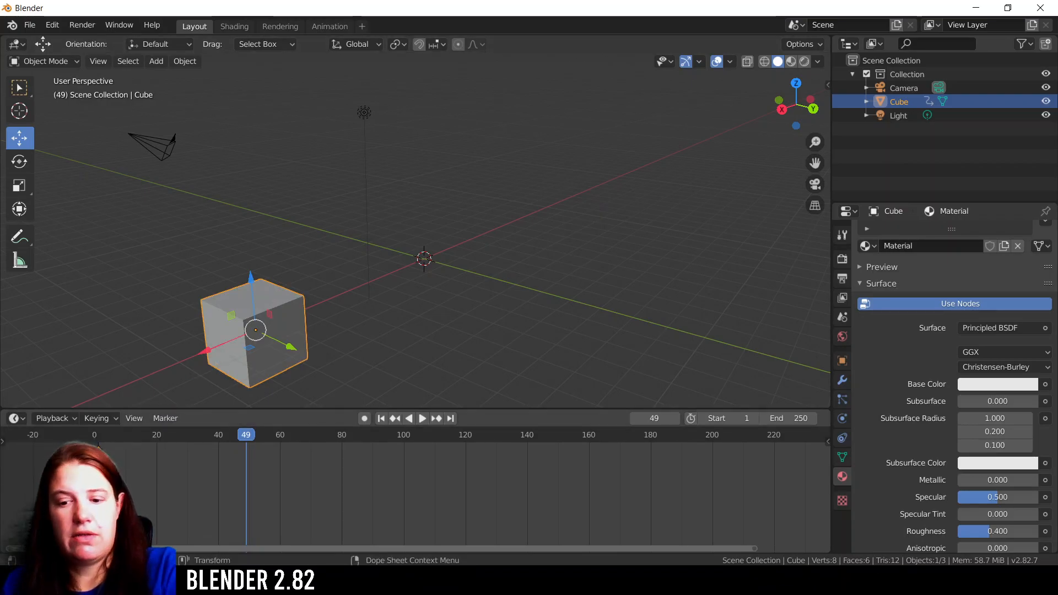
# Return the cube to the world origin by setting its location to 0 m, and deselect it
pyautogui.press('g')
pyautogui.press('x')
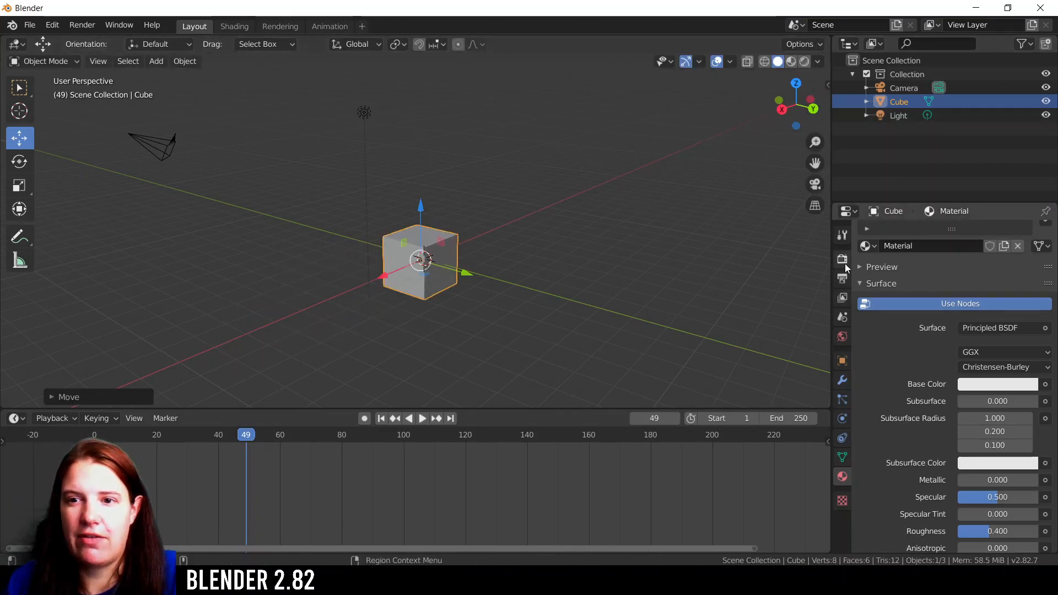
pyautogui.click(842, 354)
pyautogui.click(877, 254)
pyautogui.click(979, 273)
pyautogui.write('0')
pyautogui.press('Return')
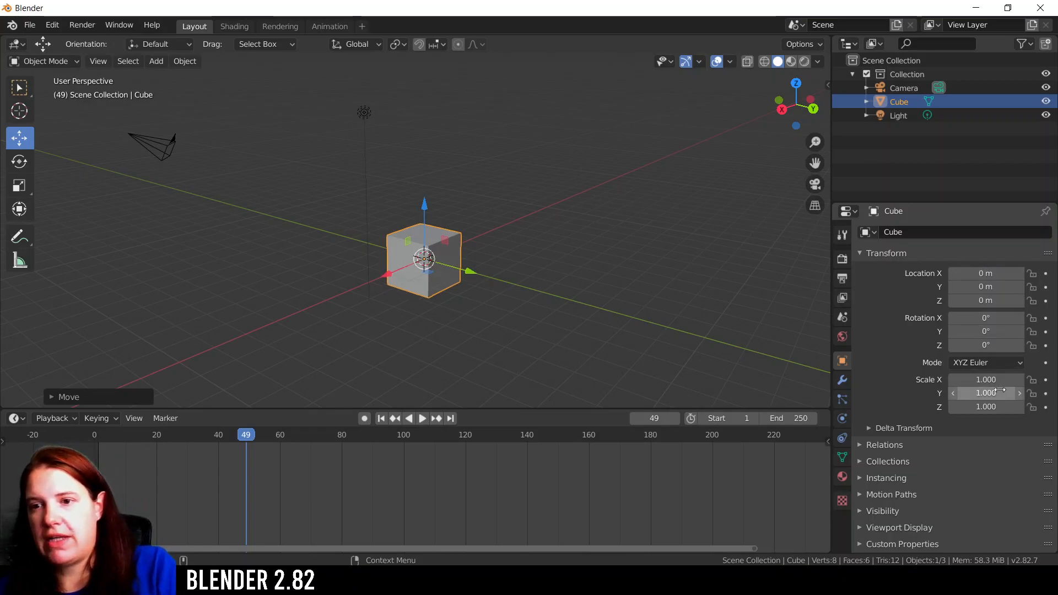
pyautogui.click(541, 146)
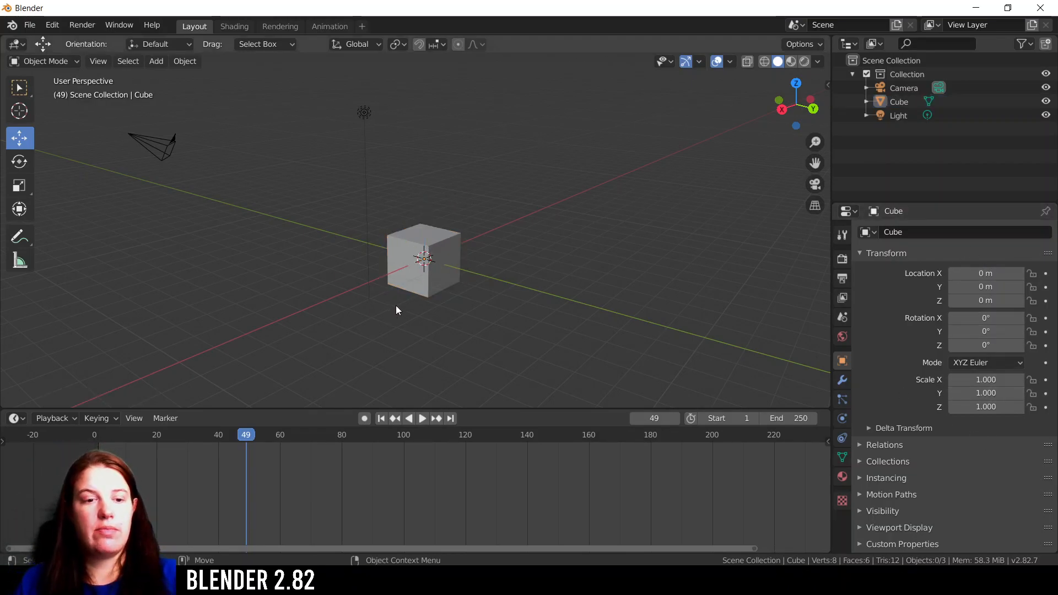
# Examine the timeline's playback, keying, view and marker options
pyautogui.click(71, 418)
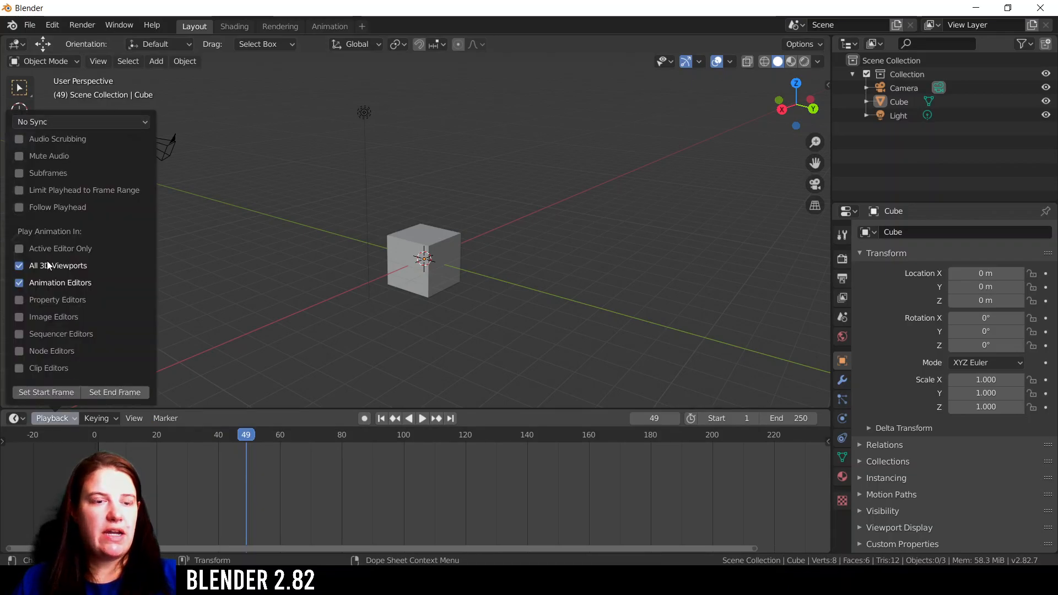
pyautogui.moveTo(97, 424)
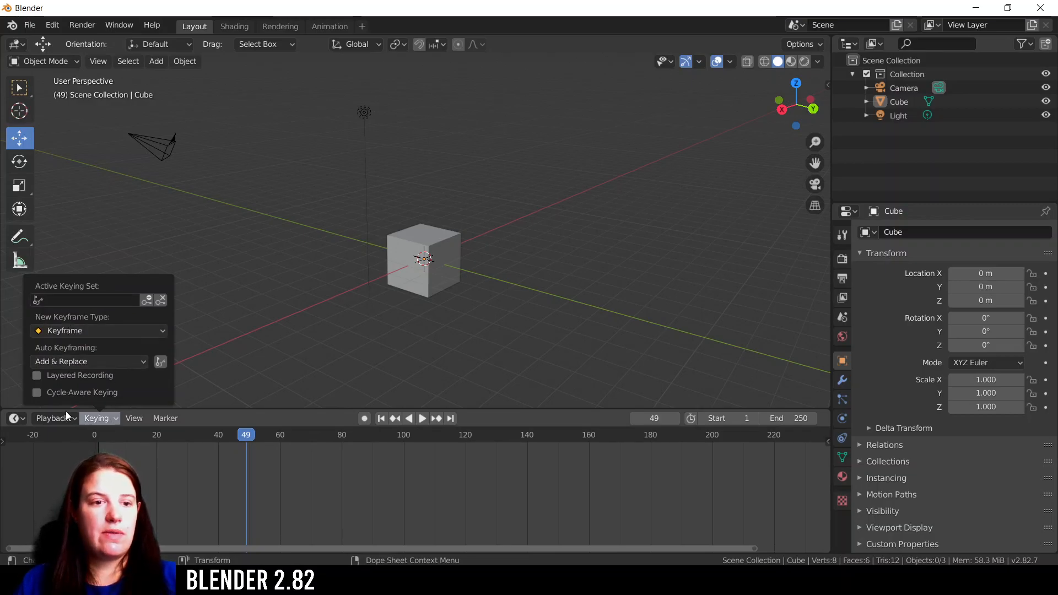
pyautogui.click(97, 417)
pyautogui.click(135, 418)
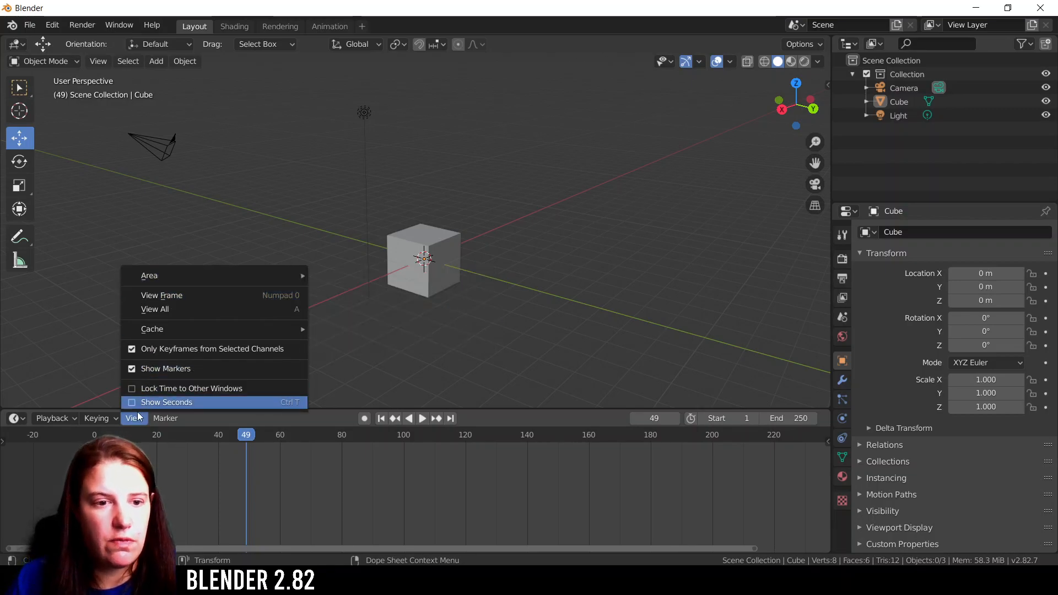
pyautogui.click(170, 418)
pyautogui.click(171, 419)
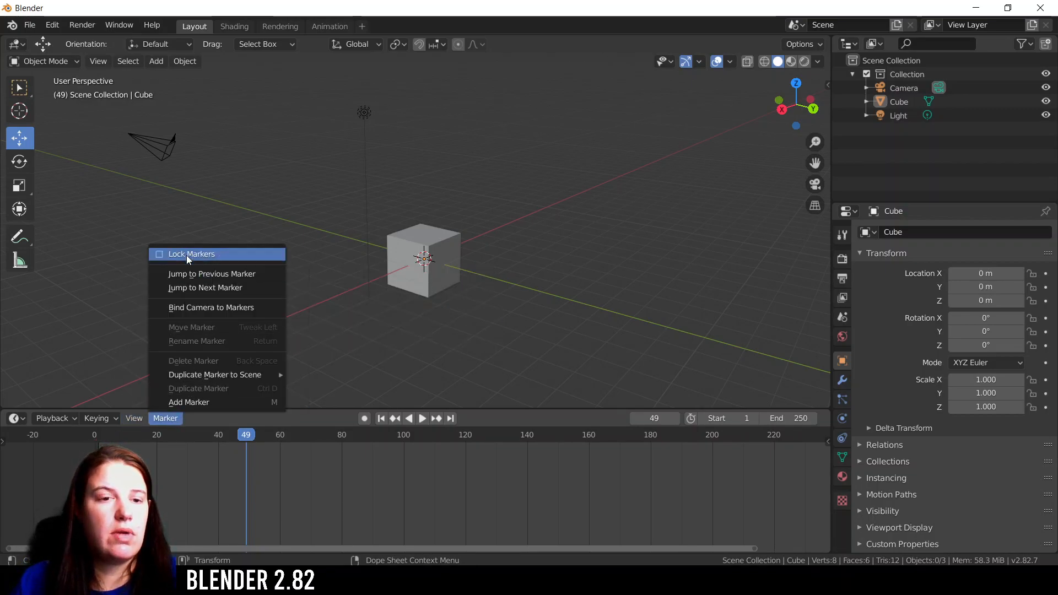
pyautogui.click(170, 418)
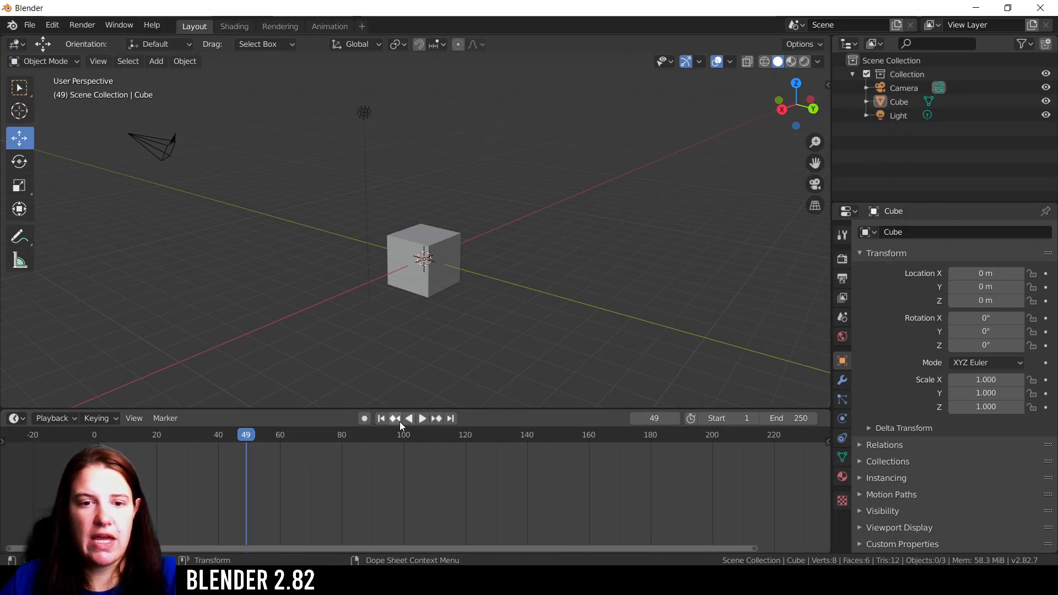
# Set the timeline's current frame to 25
pyautogui.click(657, 420)
pyautogui.write('25')
pyautogui.press('Return')
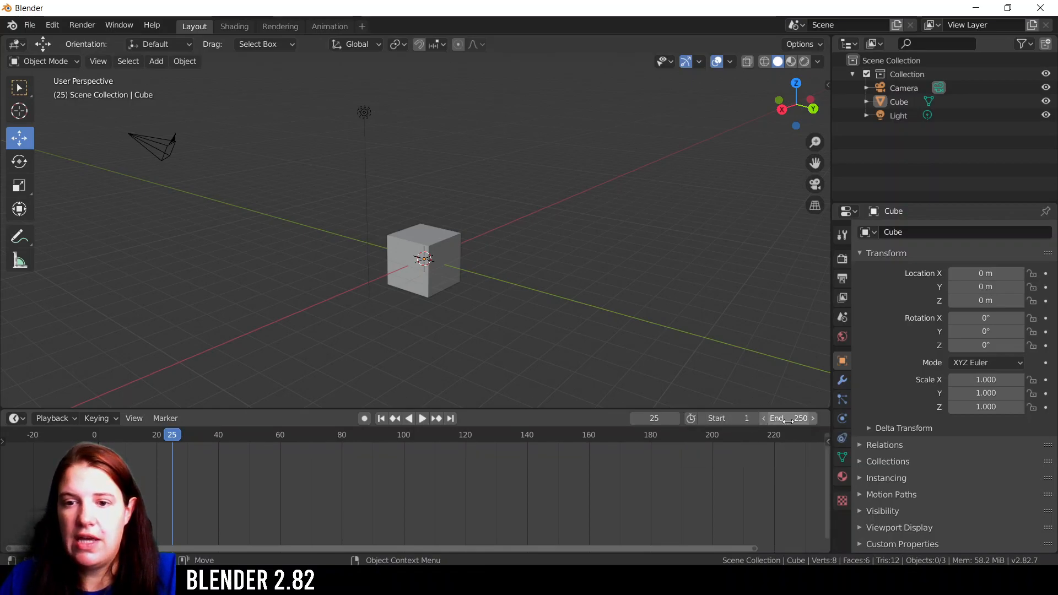
# Reduce the animation's end frame to 177 and rescale the timeline's visible range to about frames 0 to 190
pyautogui.moveTo(796, 419); pyautogui.dragTo(800, 419)
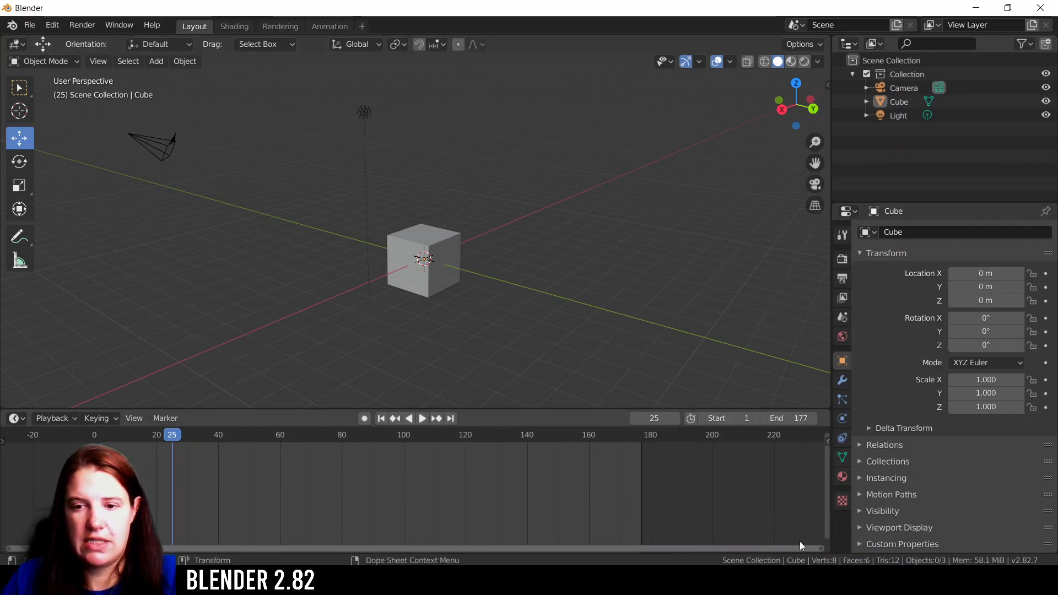
pyautogui.moveTo(819, 548); pyautogui.dragTo(378, 548)
pyautogui.moveTo(330, 512); pyautogui.dragTo(313, 521)
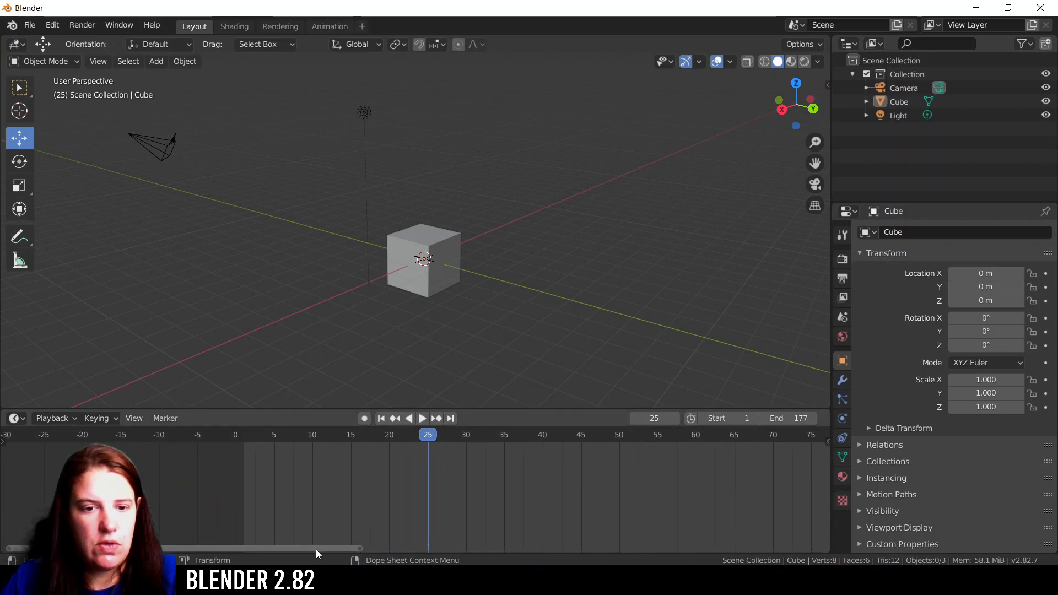
pyautogui.moveTo(8, 550); pyautogui.dragTo(277, 557)
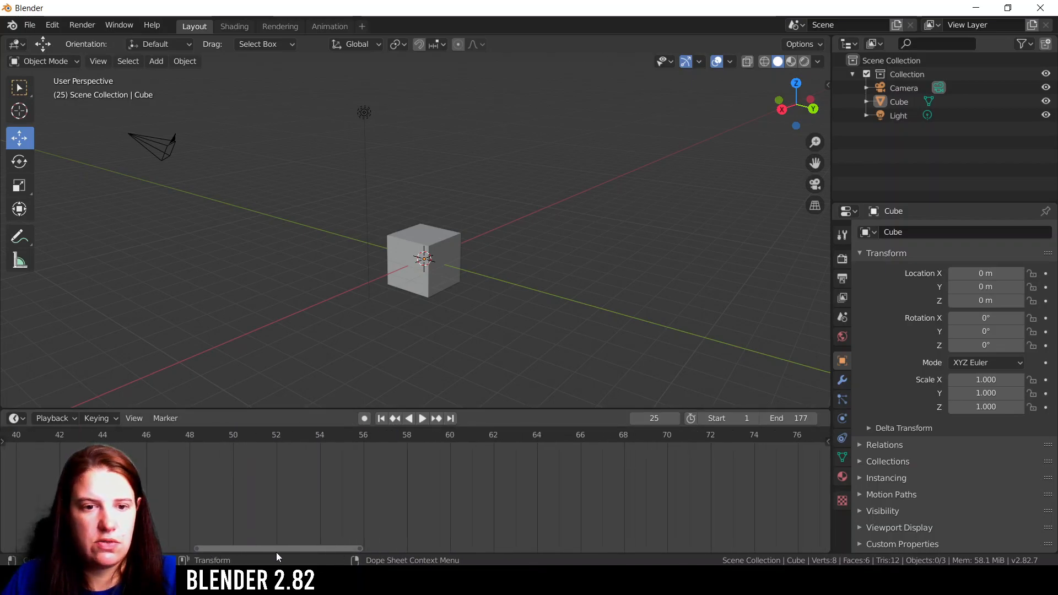
pyautogui.moveTo(196, 552); pyautogui.dragTo(1, 551)
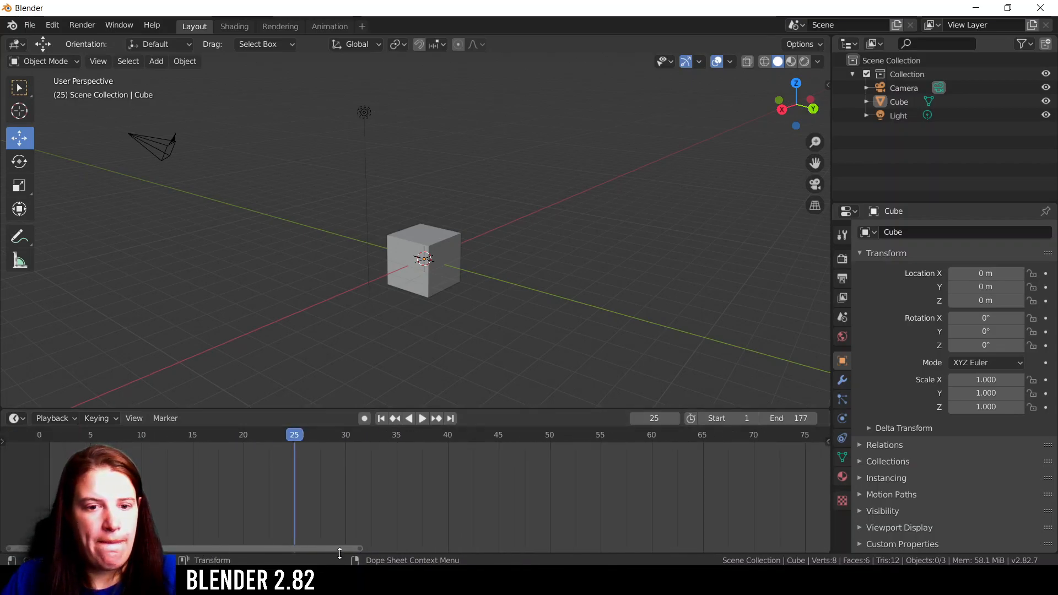
pyautogui.moveTo(361, 553); pyautogui.dragTo(824, 551)
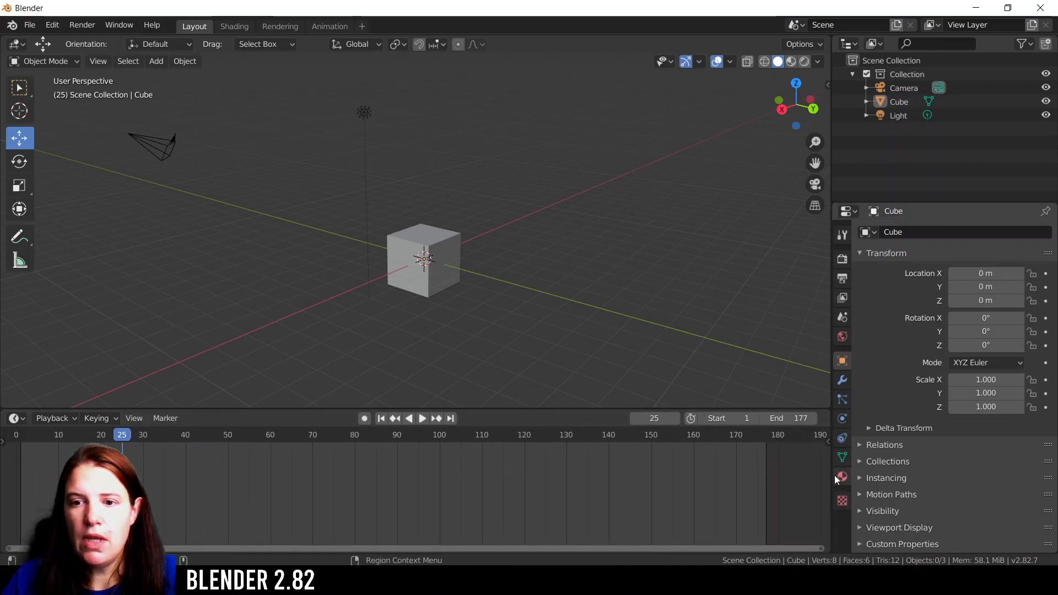
# Set the animation's end frame to 180
pyautogui.click(804, 419)
pyautogui.write('180')
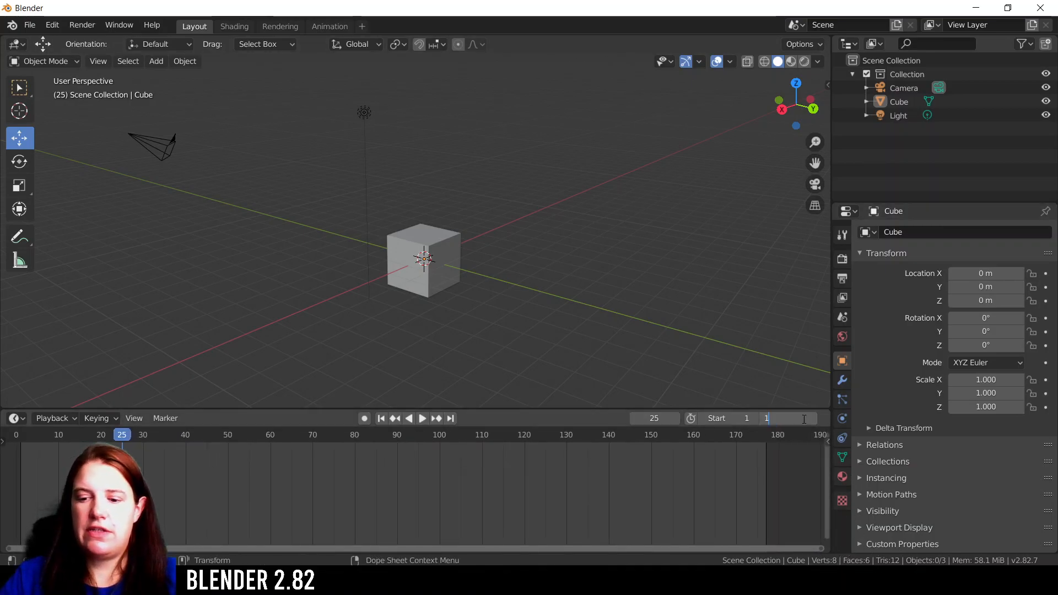
pyautogui.press('Return')
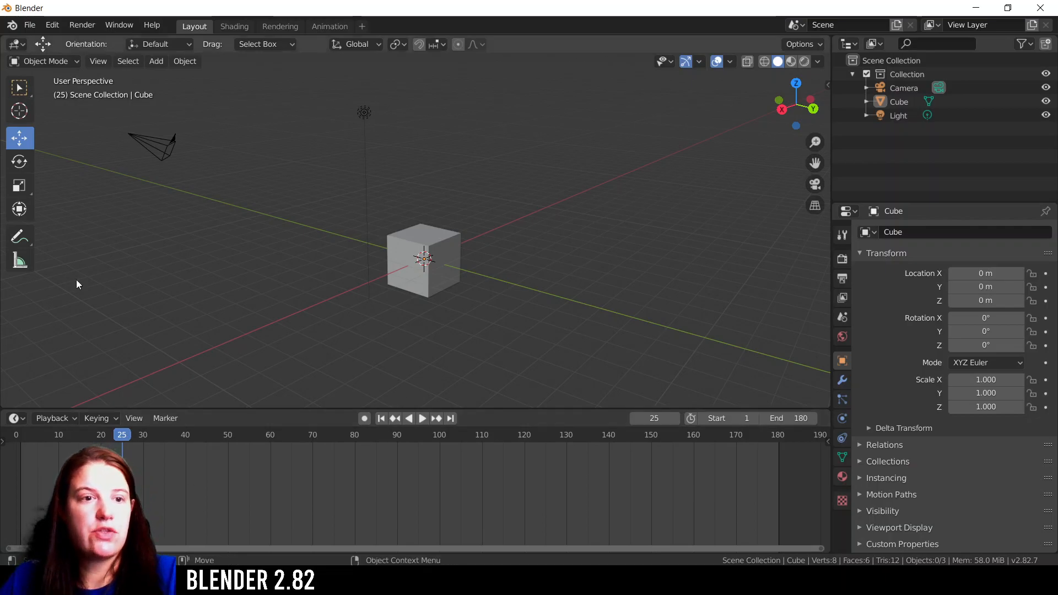
# Activate the Select Box tool and review the object interaction modes, ending in Object Mode
pyautogui.click(19, 162)
pyautogui.click(22, 93)
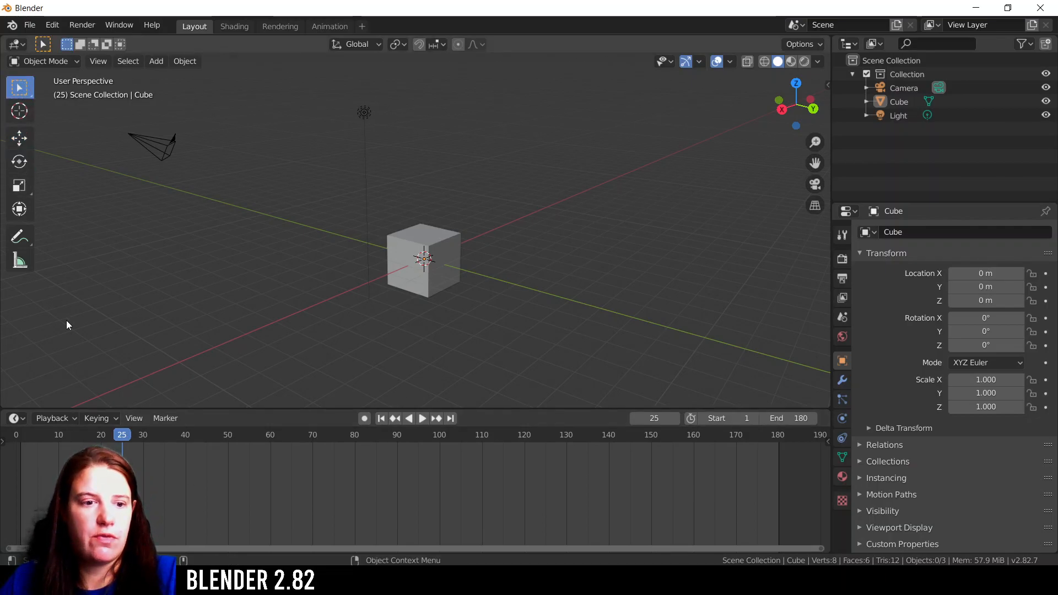
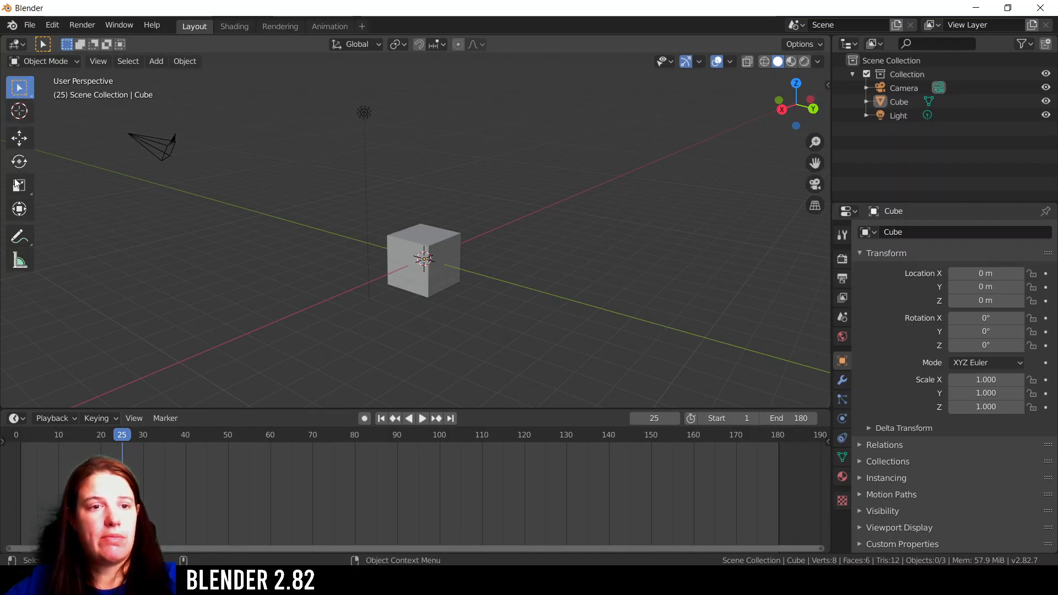
pyautogui.click(44, 63)
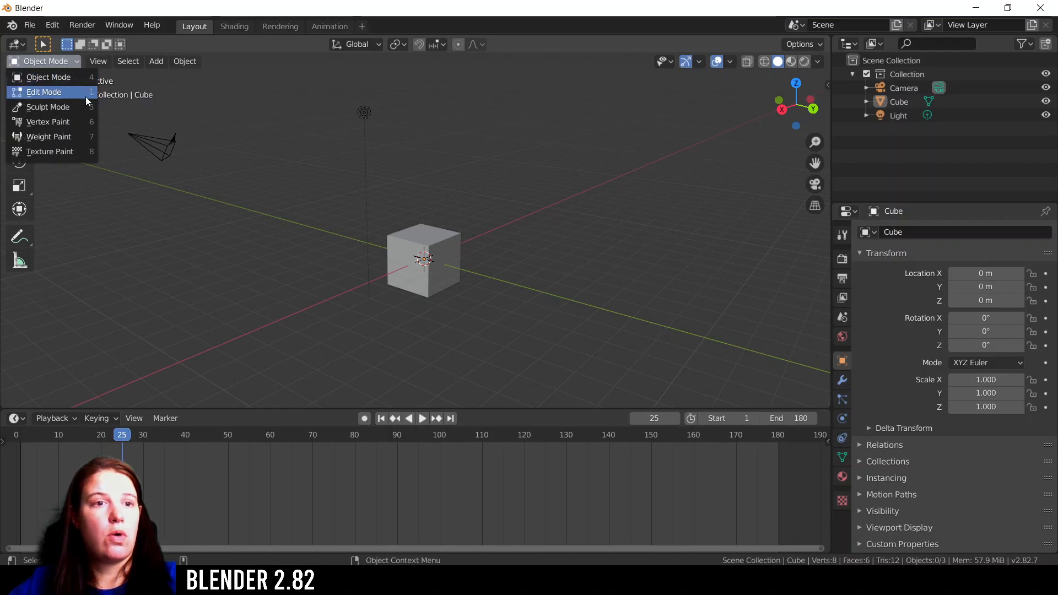
pyautogui.click(86, 100)
pyautogui.click(62, 61)
pyautogui.click(49, 74)
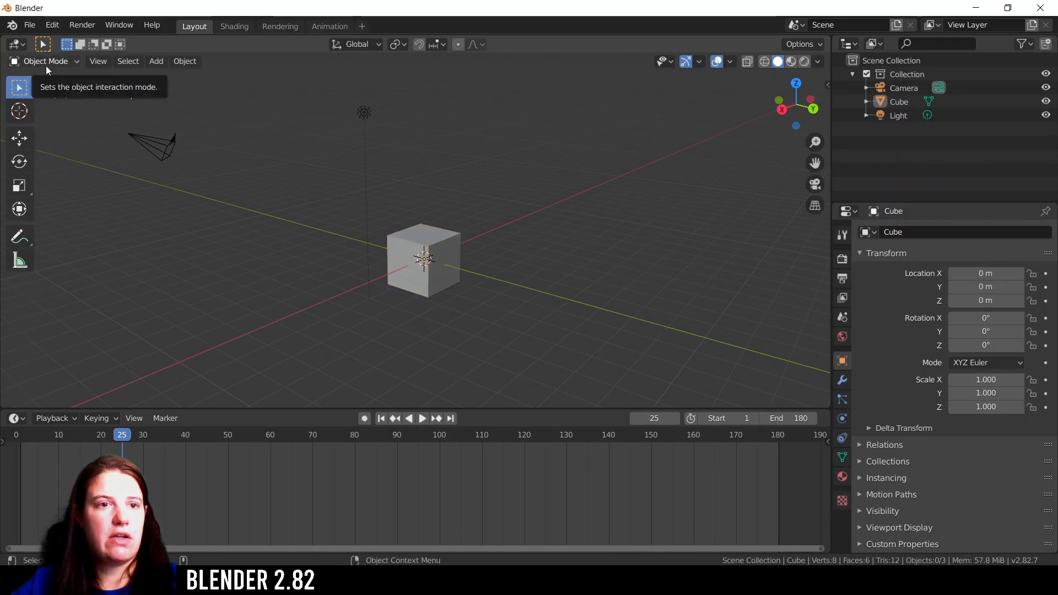
# Select the cube and move it freely with the Move tool to about X -1.92 m, Y 2.27 m, Z 0.10 m
pyautogui.click(451, 262)
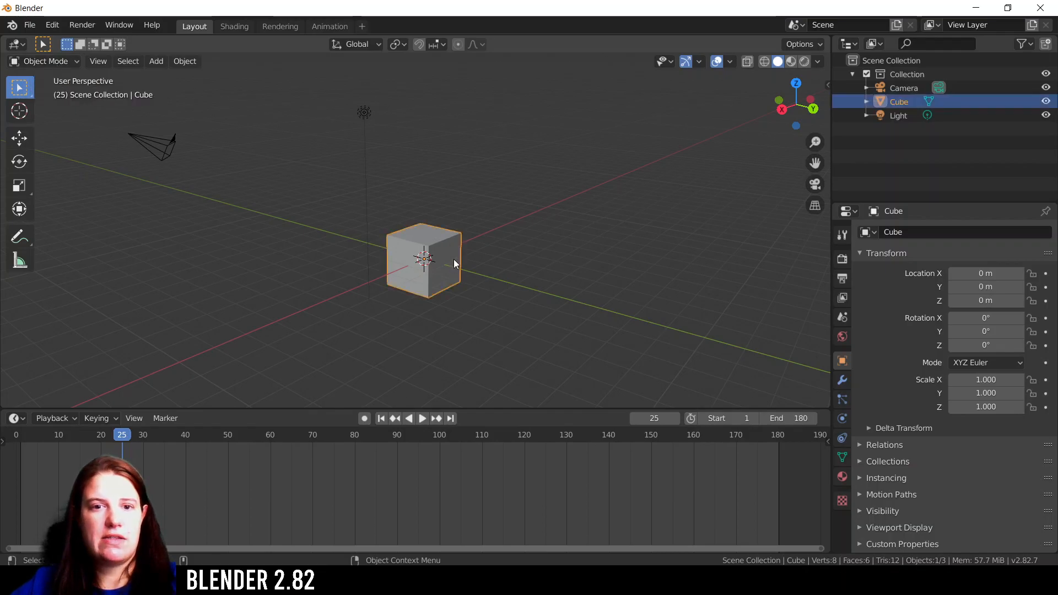
pyautogui.hotkey('shift', 'space')
pyautogui.press('g')
pyautogui.moveTo(437, 256); pyautogui.dragTo(503, 255)
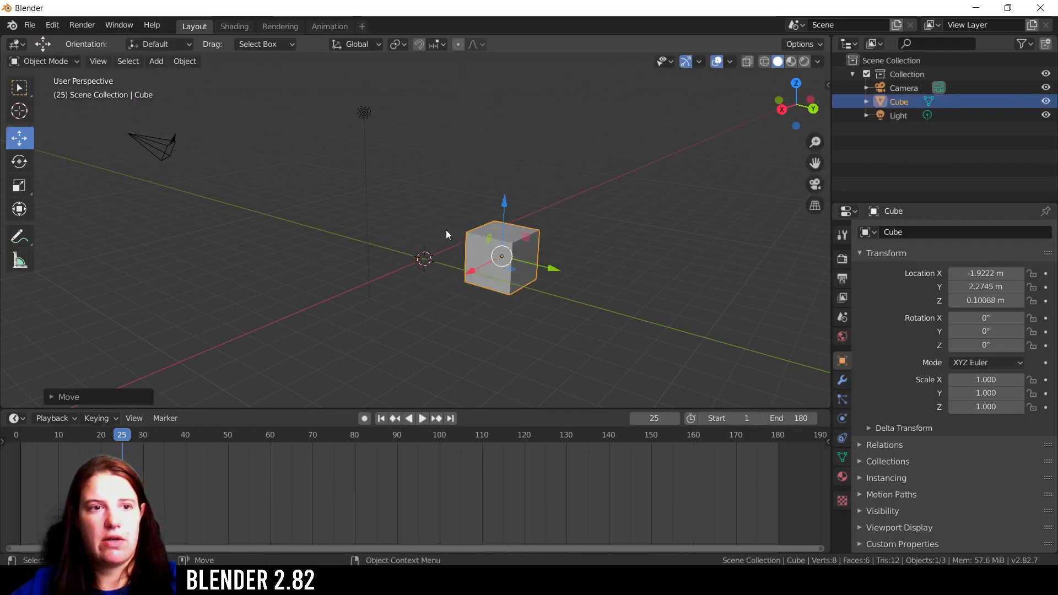
# Preview the Rotate and Scale tools, then move the cube to about X 2.84 m, Y -1.21 m, Z 2.76 m with the Move tool
pyautogui.click(17, 166)
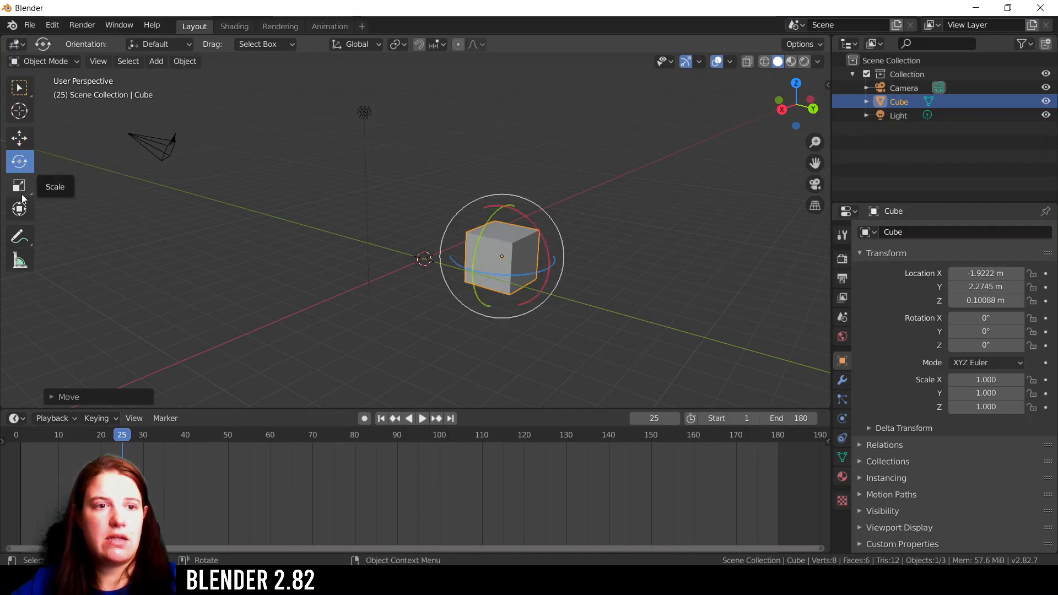
pyautogui.click(21, 189)
pyautogui.click(21, 138)
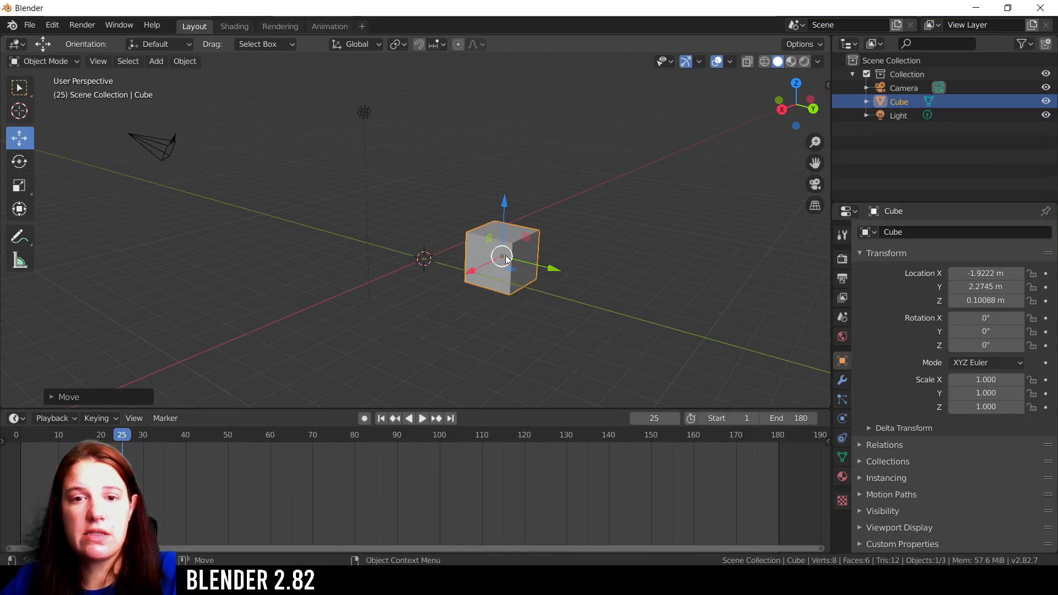
pyautogui.moveTo(553, 270); pyautogui.dragTo(420, 247)
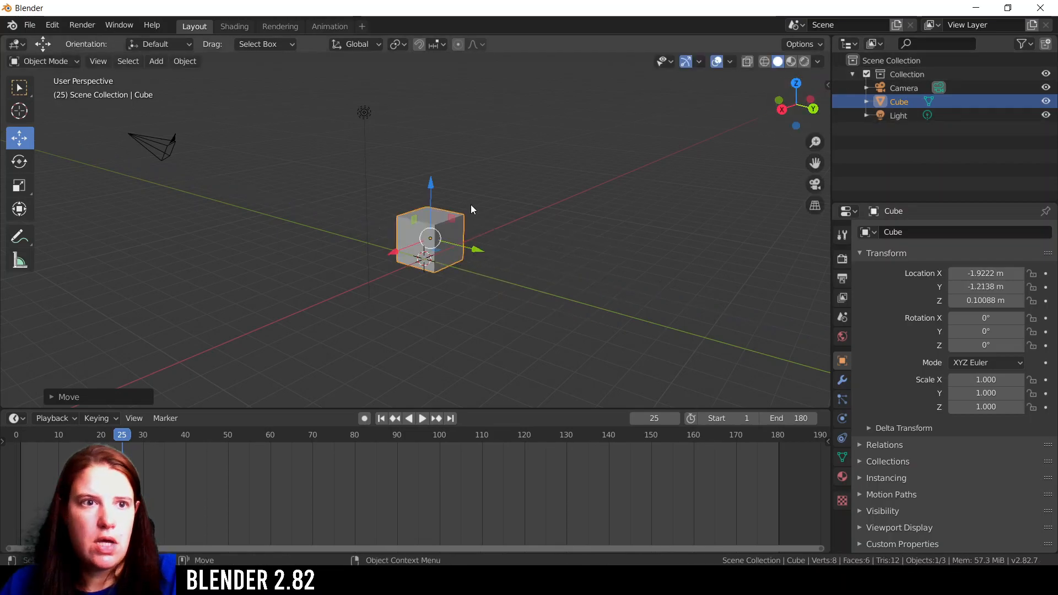
pyautogui.moveTo(395, 251); pyautogui.dragTo(353, 168)
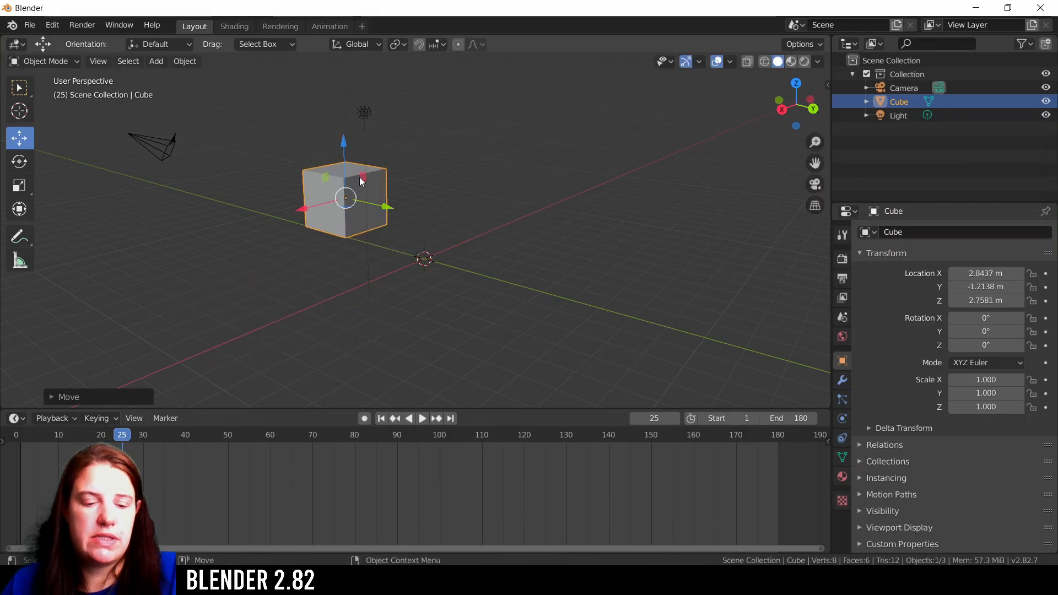
# Undo all of the cube's moves back to the world origin and check its transform values
pyautogui.hotkey('ctrl', 'z')
pyautogui.hotkey('ctrl', 'z')
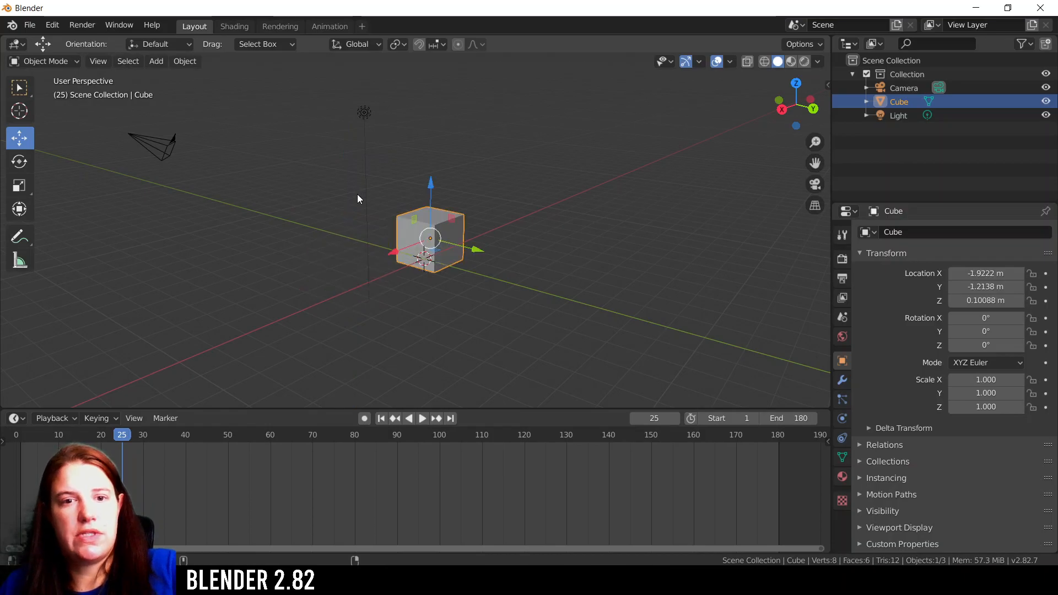
pyautogui.hotkey('ctrl', 'z')
pyautogui.hotkey('ctrl', 'z')
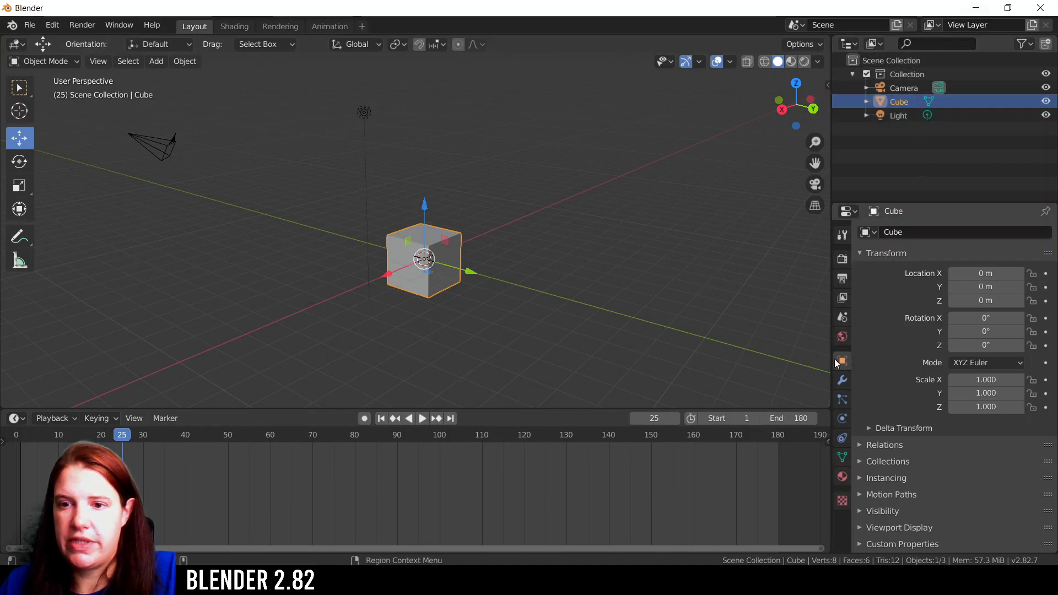
pyautogui.click(862, 251)
pyautogui.click(859, 252)
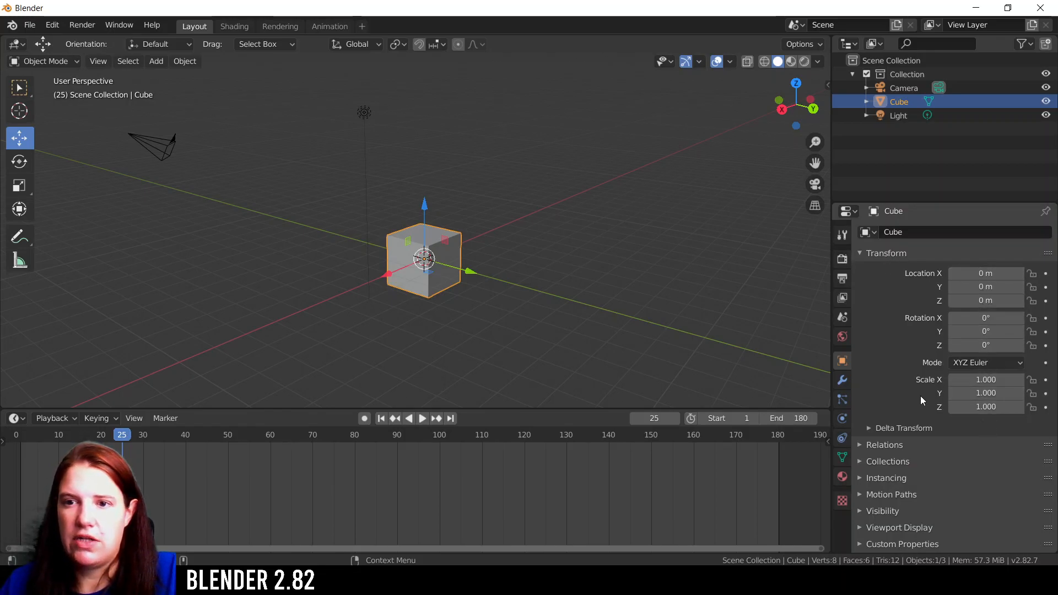
# Rotate the cube about 78.6° around the Y axis with the Rotate tool, and continue turning it around other axes
pyautogui.press('e')
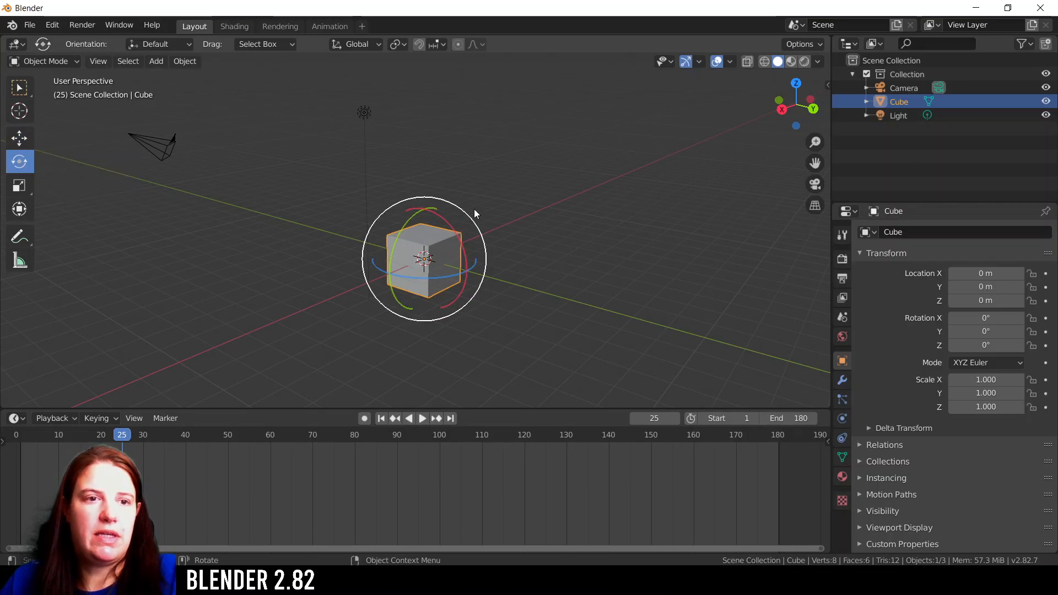
pyautogui.moveTo(401, 233); pyautogui.dragTo(385, 287)
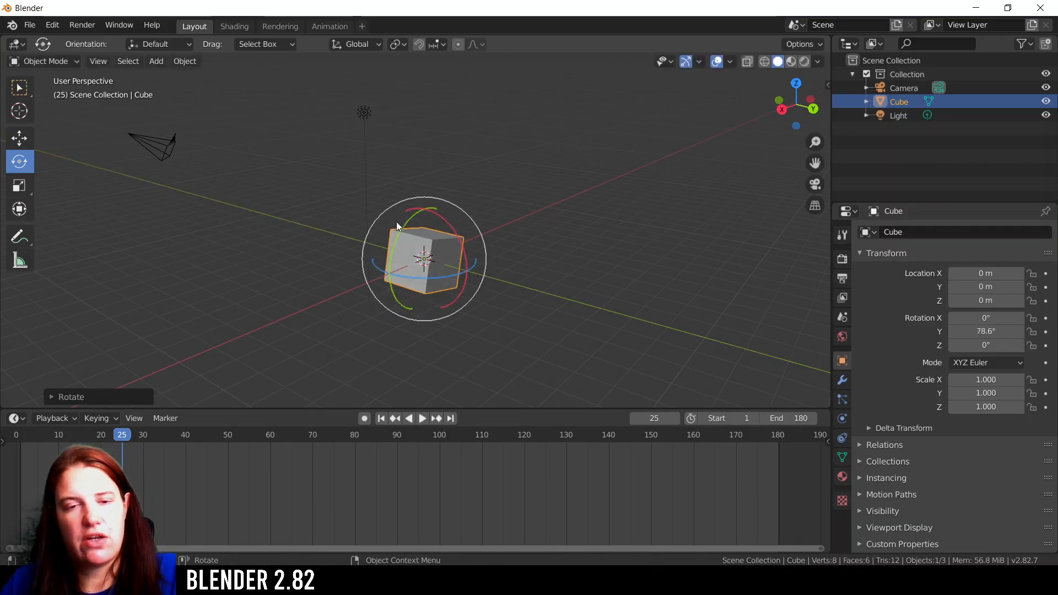
pyautogui.moveTo(438, 215); pyautogui.dragTo(416, 281)
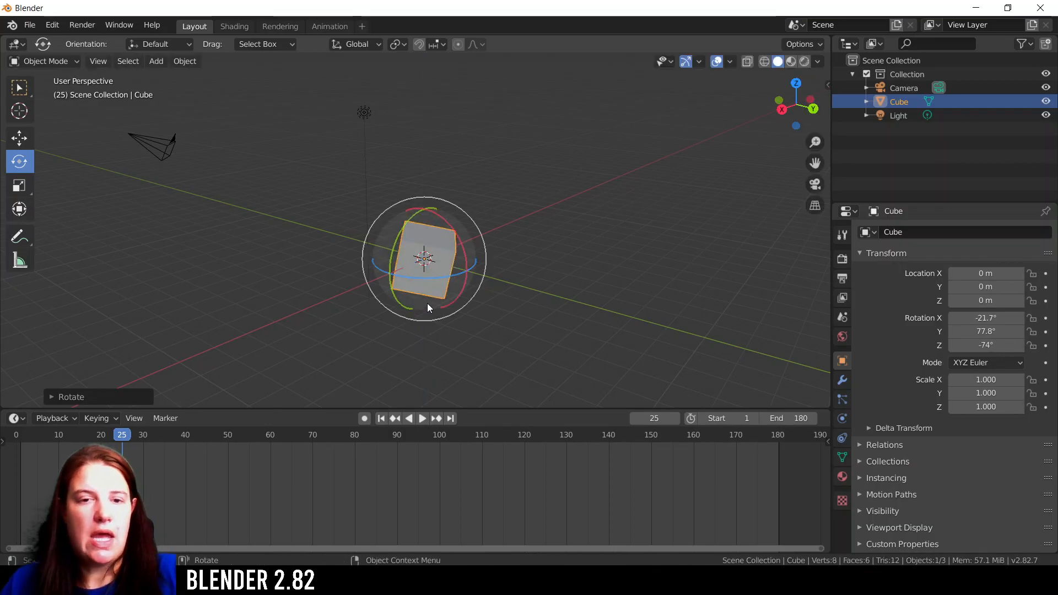
# Undo the cube's rotations and deselect it
pyautogui.hotkey('ctrl', 'z')
pyautogui.hotkey('ctrl', 'z')
pyautogui.hotkey('ctrl', 'z')
pyautogui.click(456, 177)
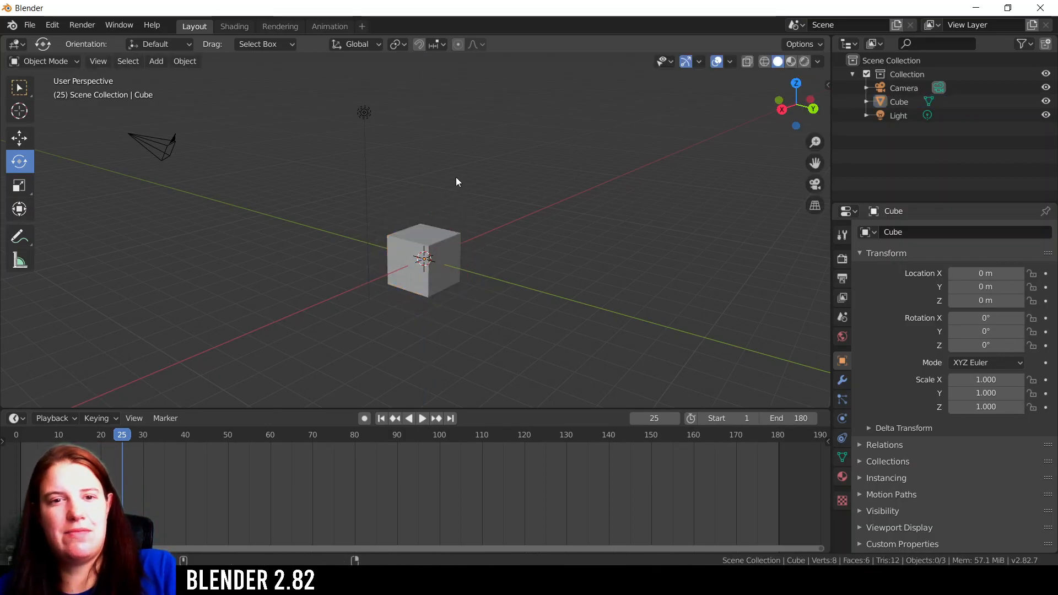
# Select the cube, rotate it freely as a trackball on several axes, and clear its rotation
pyautogui.click(442, 233)
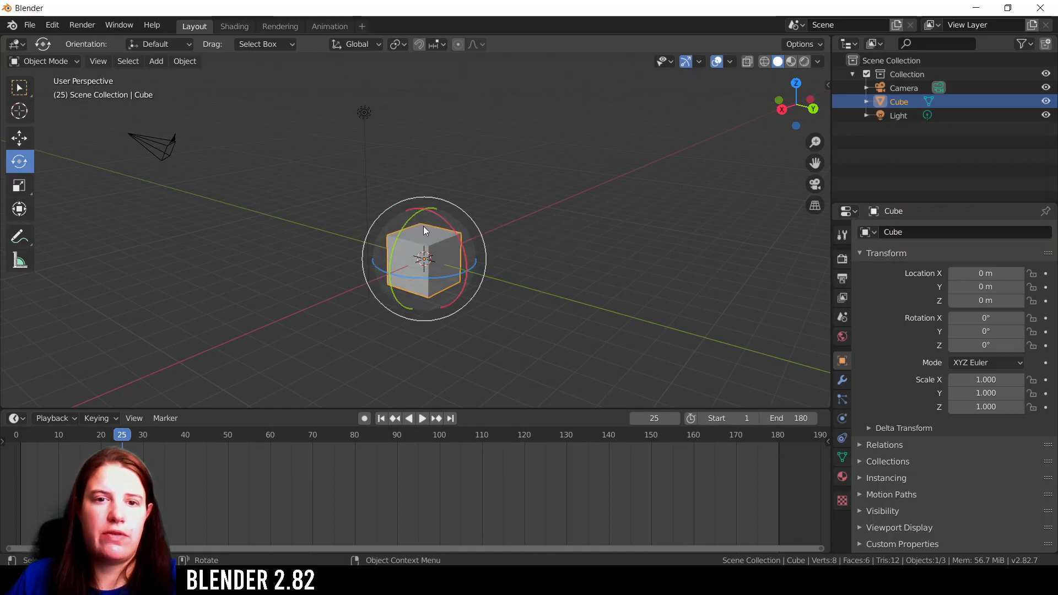
pyautogui.moveTo(431, 233)
pyautogui.mouseDown()
pyautogui.moveTo(422, 205)
pyautogui.moveTo(431, 233)
pyautogui.mouseUp()
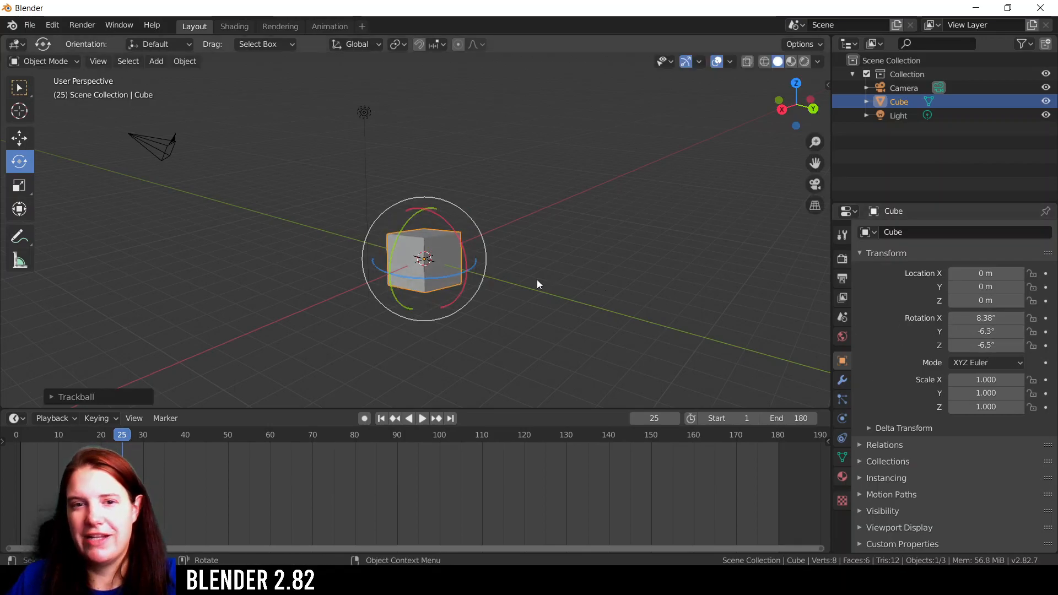
pyautogui.moveTo(446, 231); pyautogui.dragTo(419, 242)
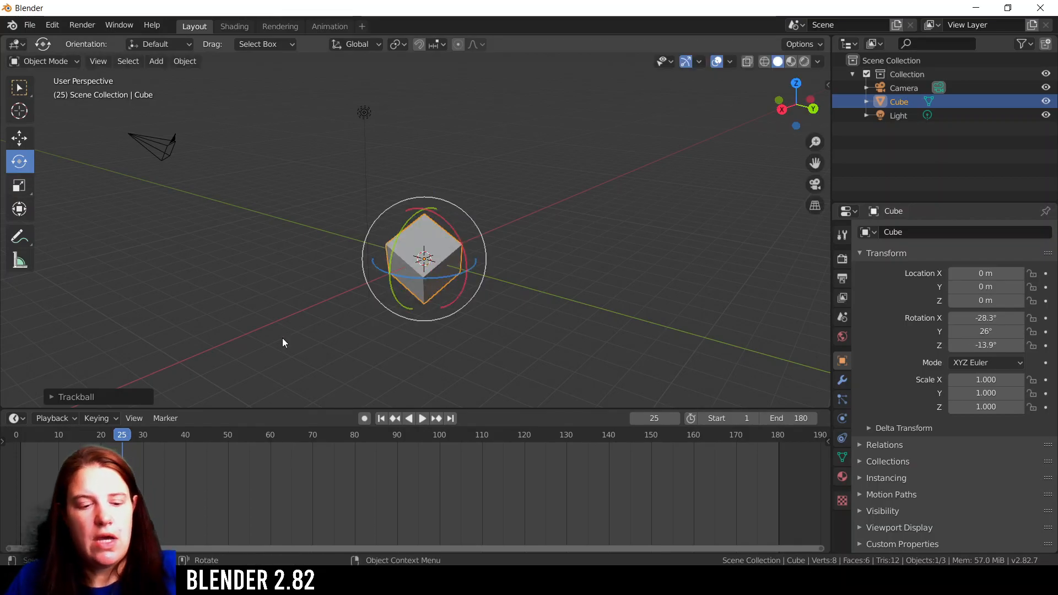
pyautogui.hotkey('alt', 'r')
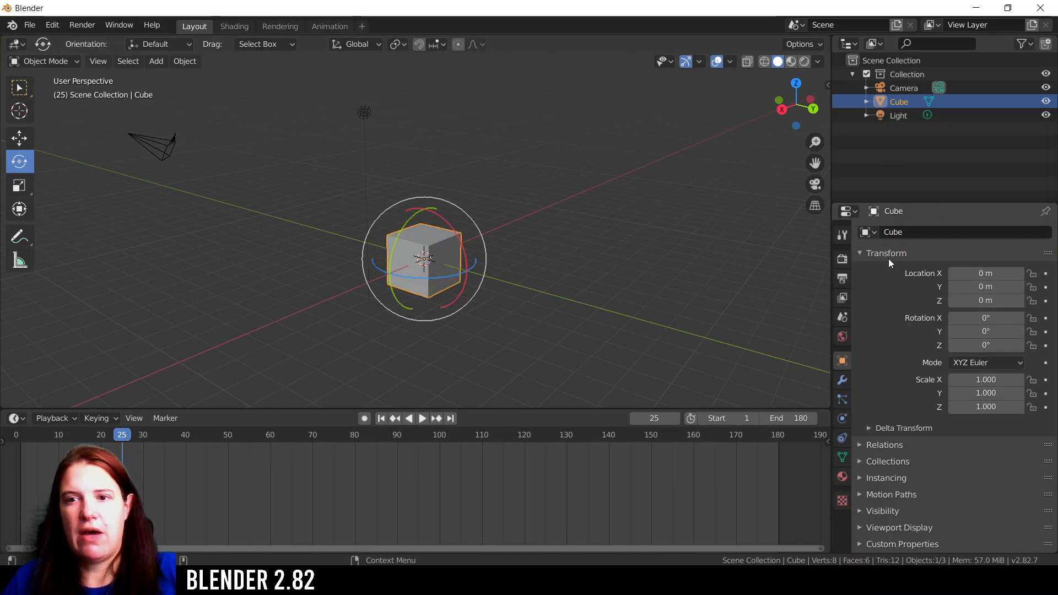
# Scale the cube axis by axis with the Scale tool to about 0.726 on X, 1.342 on Y and 0.546 on Z
pyautogui.click(32, 188)
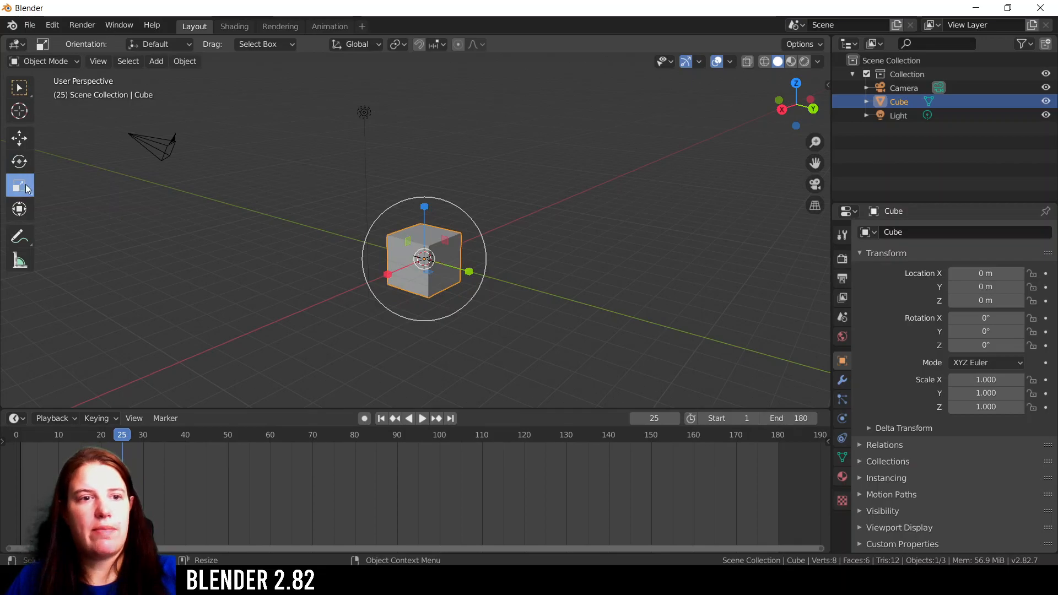
pyautogui.moveTo(471, 269)
pyautogui.mouseDown()
pyautogui.moveTo(642, 319)
pyautogui.moveTo(433, 262)
pyautogui.moveTo(485, 289)
pyautogui.moveTo(484, 279)
pyautogui.mouseUp()
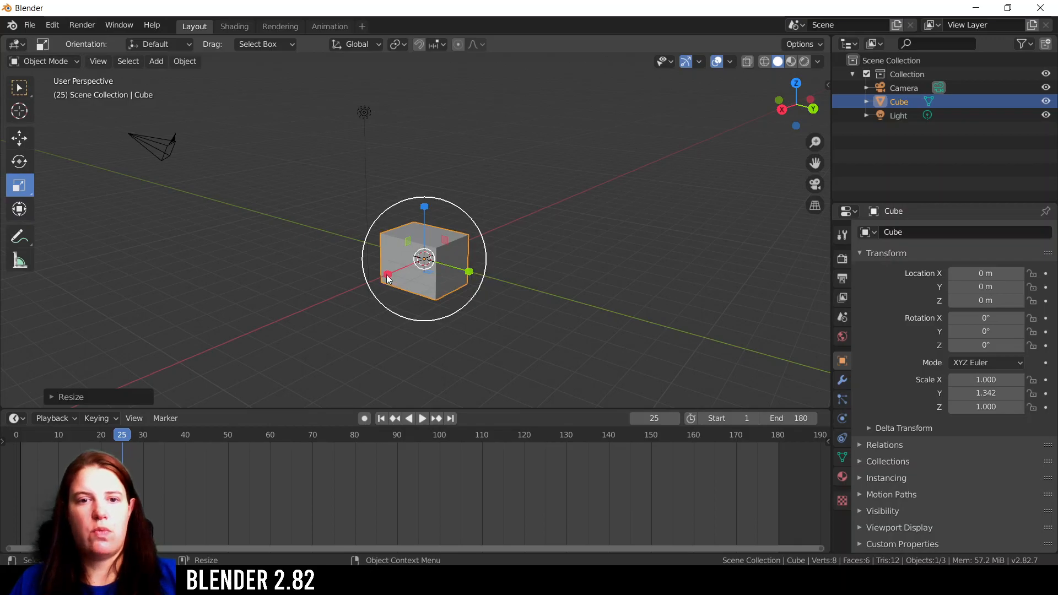
pyautogui.moveTo(388, 274)
pyautogui.mouseDown()
pyautogui.moveTo(342, 292)
pyautogui.moveTo(402, 265)
pyautogui.mouseUp()
pyautogui.moveTo(422, 207); pyautogui.dragTo(441, 219)
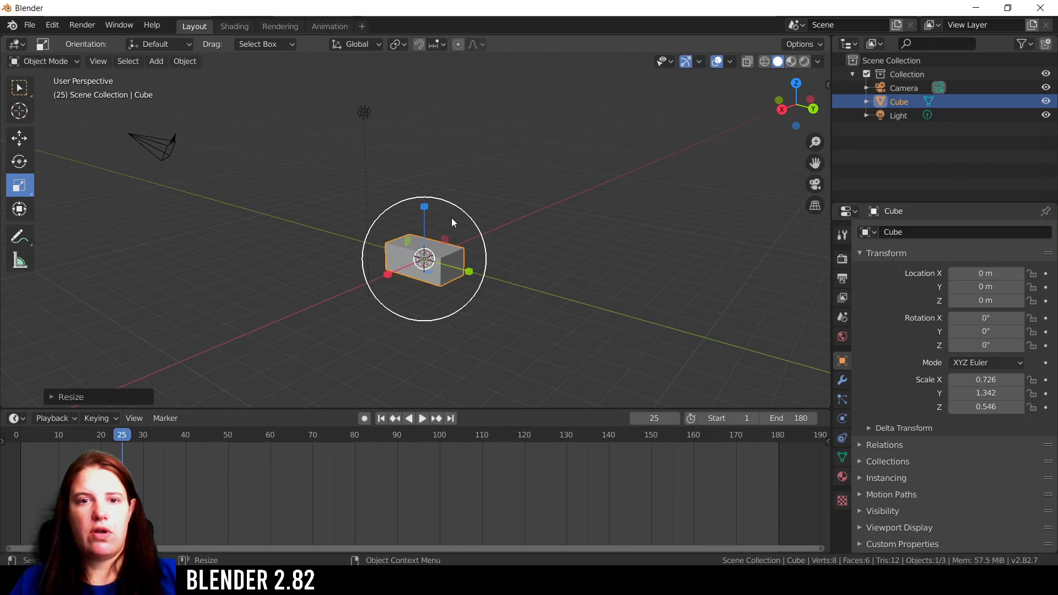
# Try enlarging the cube uniformly on all axes, and clear its scale
pyautogui.press('s')
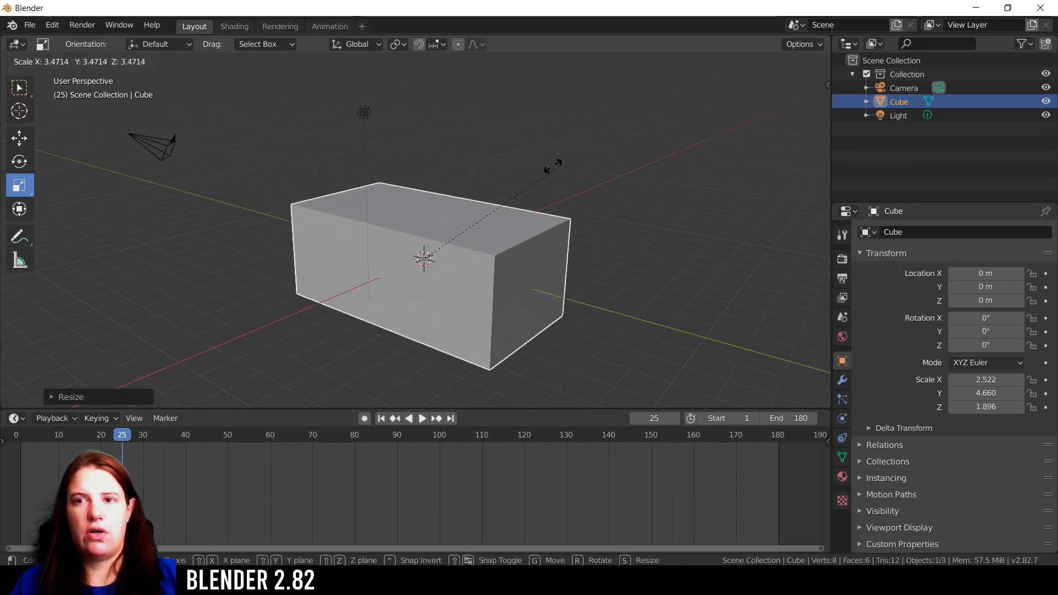
pyautogui.press('Escape')
pyautogui.hotkey('alt', 's')
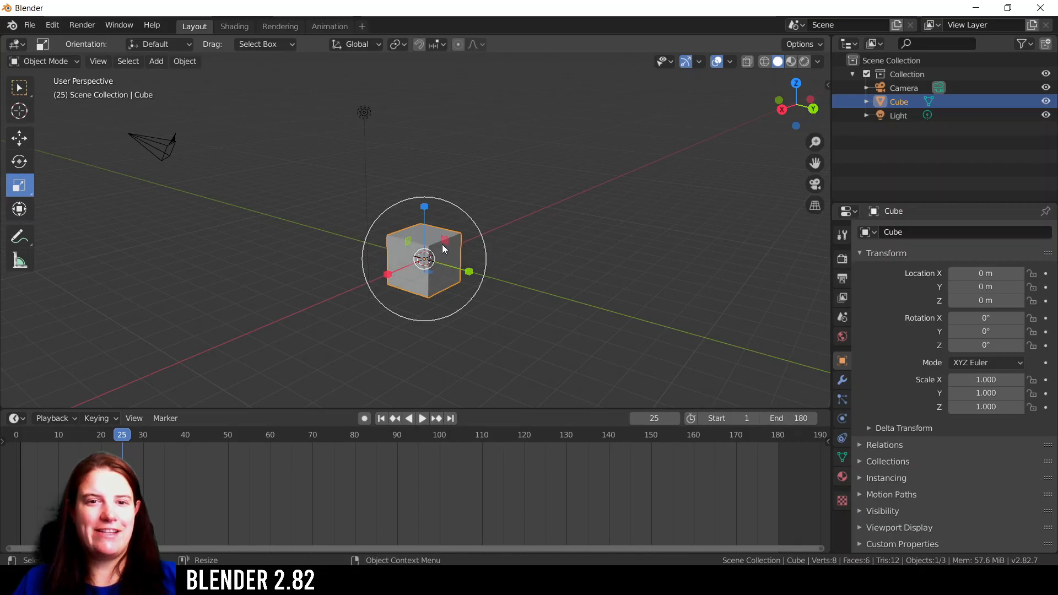
# Scale the cube along Y and Z together with the plane handle, and undo the resizing
pyautogui.moveTo(445, 241)
pyautogui.mouseDown()
pyautogui.moveTo(498, 230)
pyautogui.moveTo(445, 242)
pyautogui.mouseUp()
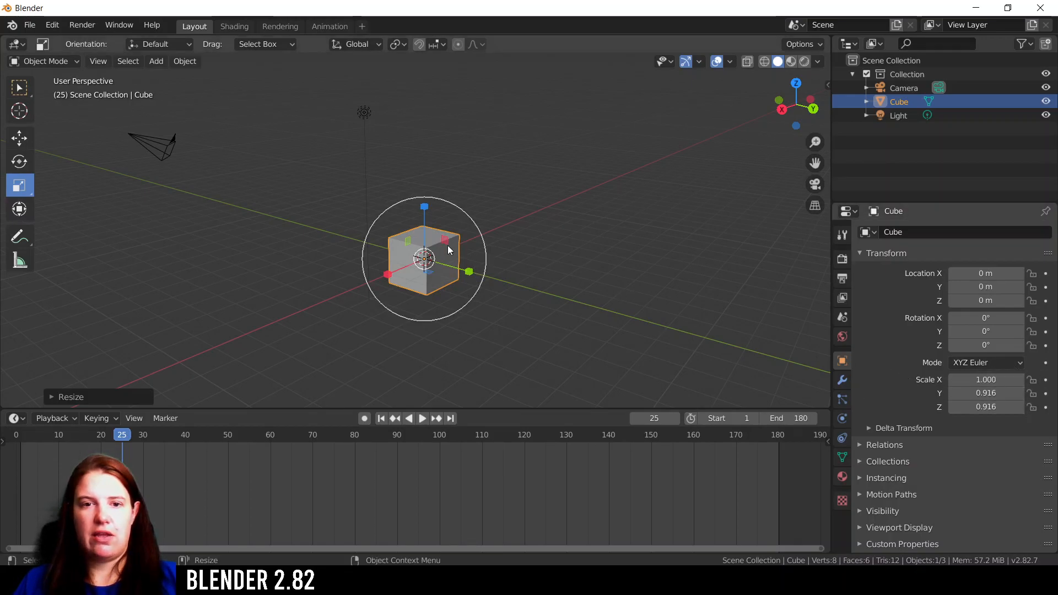
pyautogui.moveTo(446, 244); pyautogui.dragTo(421, 256)
pyautogui.hotkey('ctrl', 'z')
pyautogui.hotkey('ctrl', 'z')
pyautogui.hotkey('ctrl', 'z')
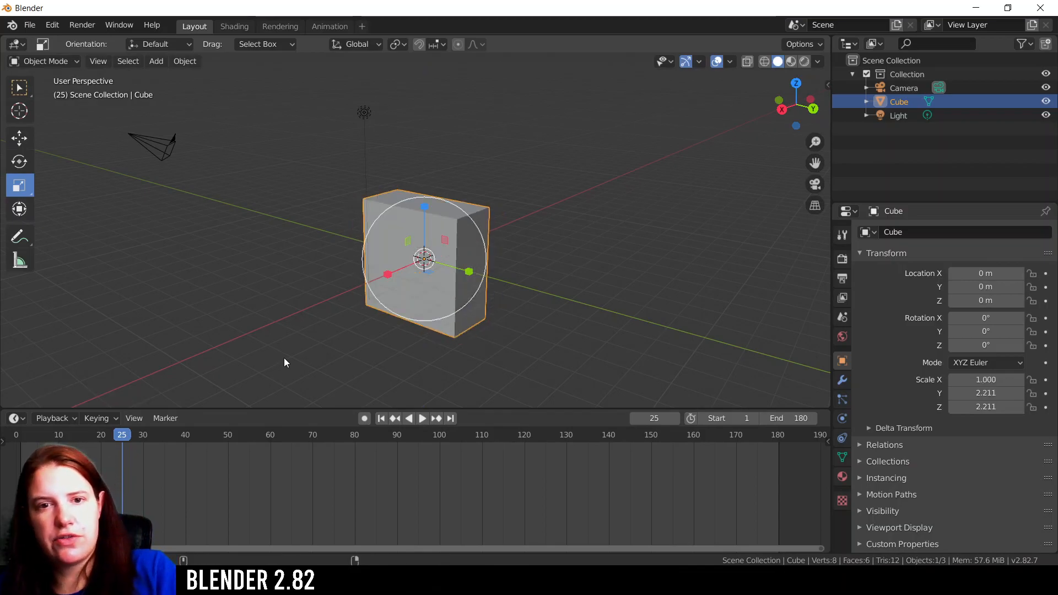
pyautogui.hotkey('ctrl', 'z')
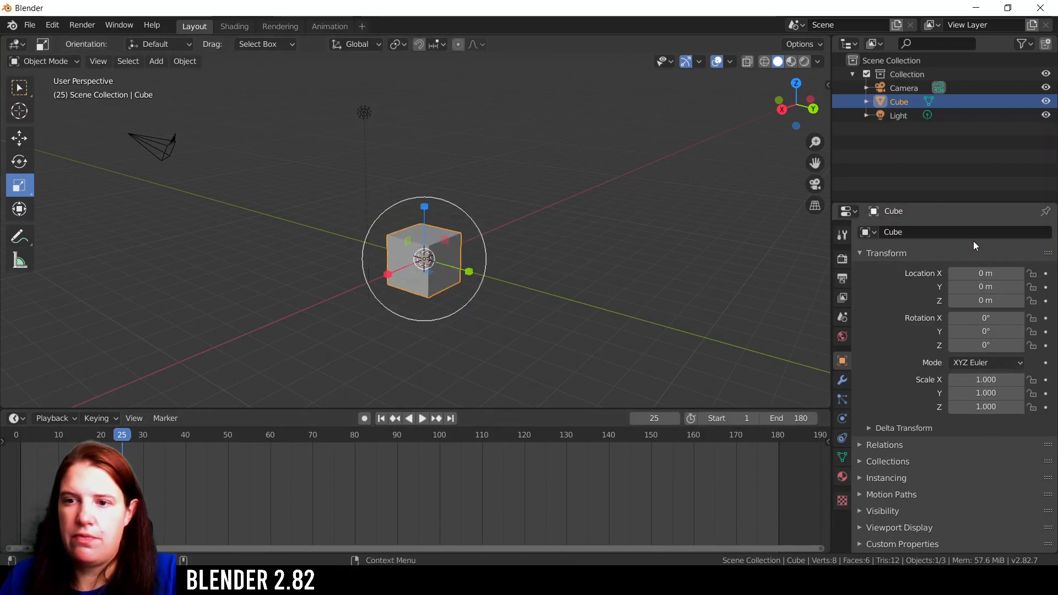
# Switch the cube to Edit Mode and look through the mesh editing tools
pyautogui.click(28, 62)
pyautogui.click(29, 94)
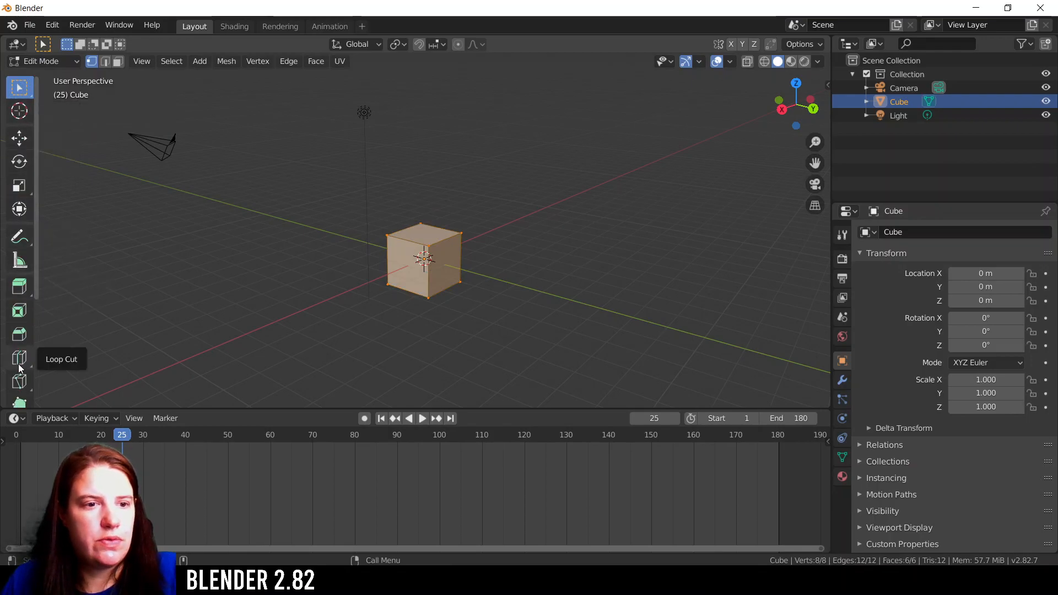
pyautogui.scroll(-4, 19, 356)
pyautogui.scroll(4, 18, 364)
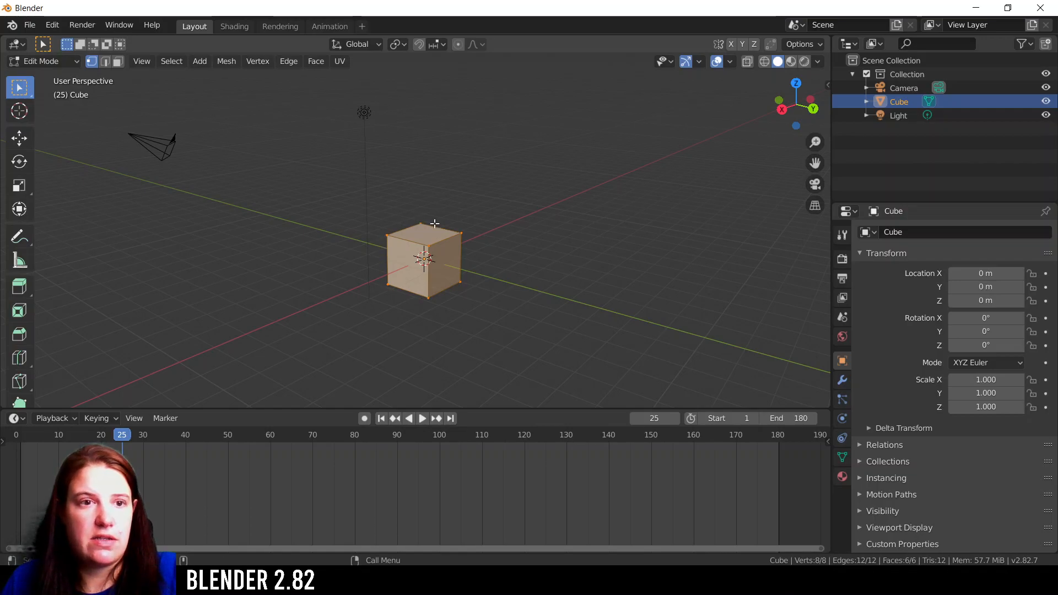
# Change the cube's mesh selection mode from vertices to edges, and on to faces
pyautogui.scroll(7, 456, 238)
pyautogui.moveTo(465, 178)
pyautogui.keyDown('shift'); pyautogui.mouseDown(button='middle')
pyautogui.moveTo(462, 156)
pyautogui.moveTo(460, 166)
pyautogui.mouseUp(button='middle'); pyautogui.keyUp('shift')
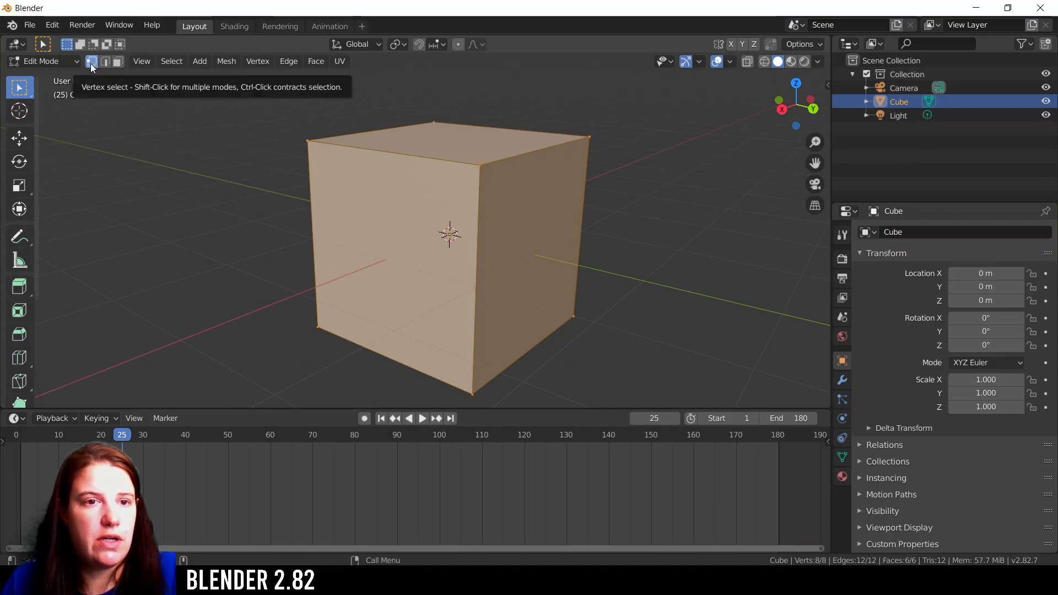
pyautogui.click(107, 62)
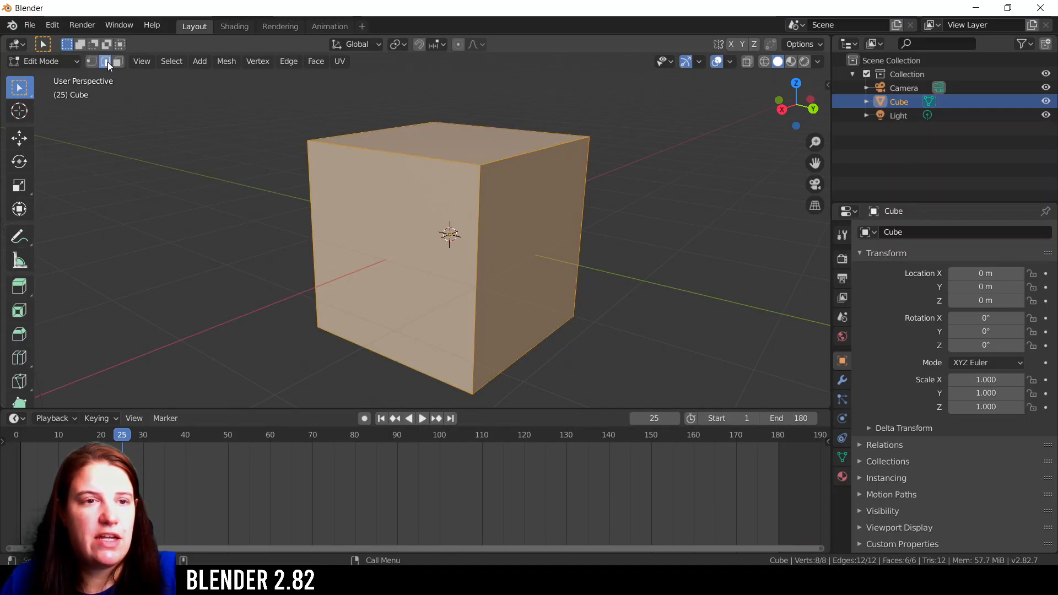
pyautogui.click(118, 62)
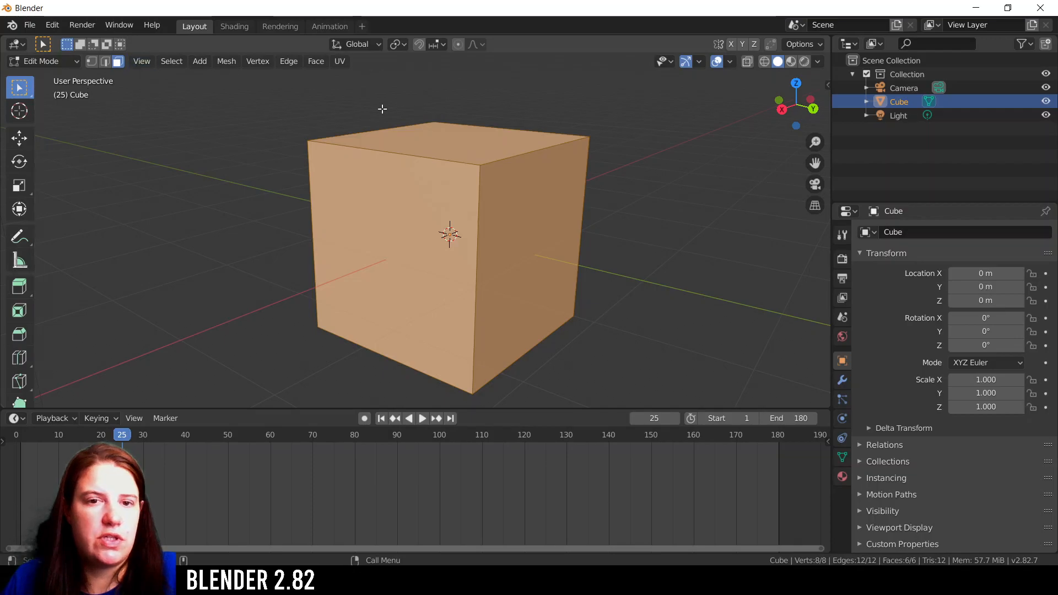
# Return to Object Mode, try moving the cube along the X axis, and undo the move
pyautogui.click(46, 61)
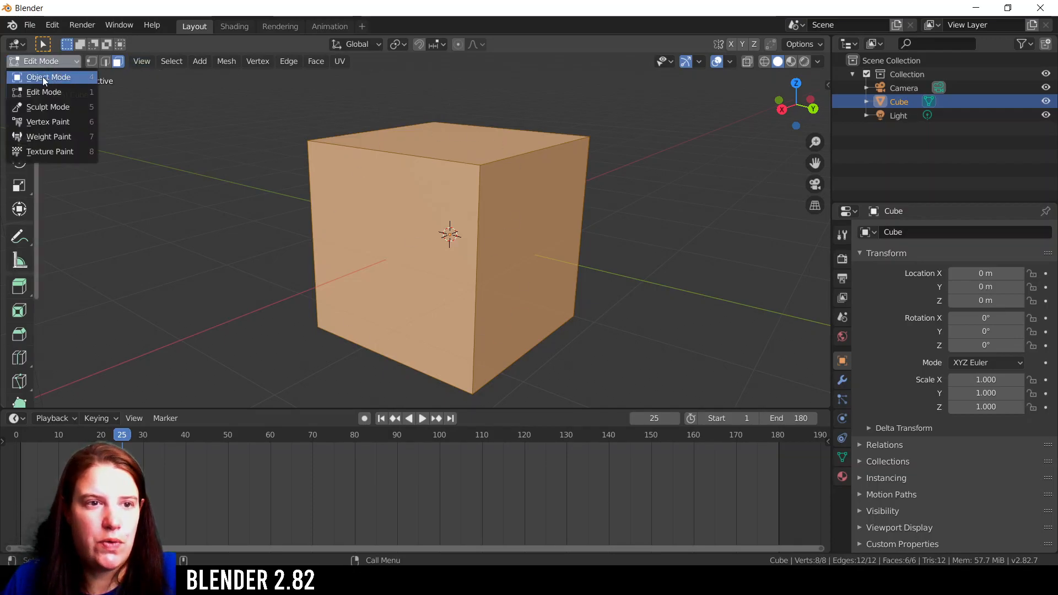
pyautogui.click(42, 77)
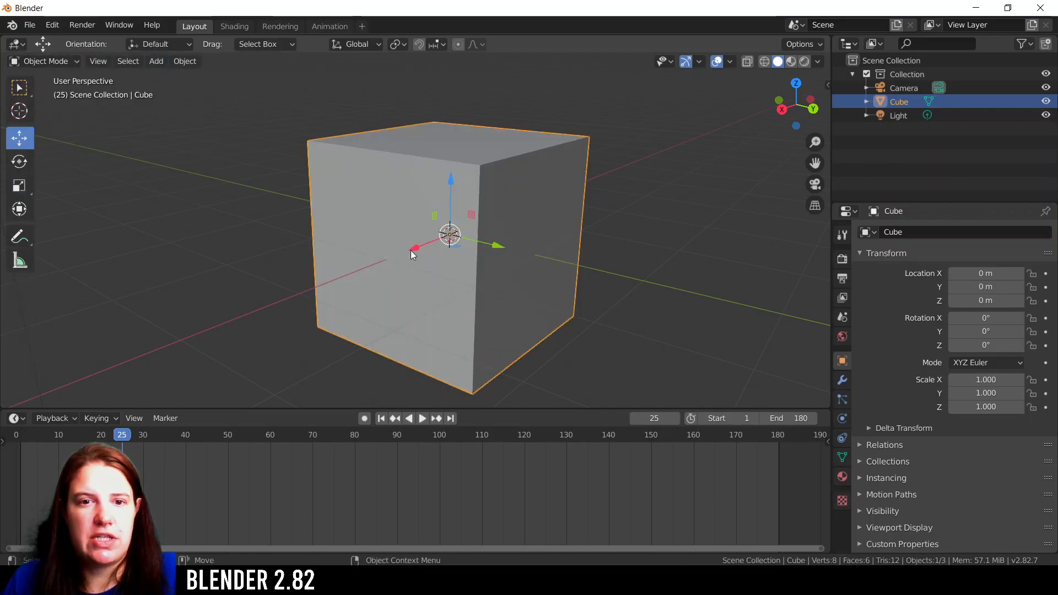
pyautogui.moveTo(411, 250); pyautogui.dragTo(500, 216)
pyautogui.hotkey('ctrl', 'z')
pyautogui.scroll(2, 547, 240)
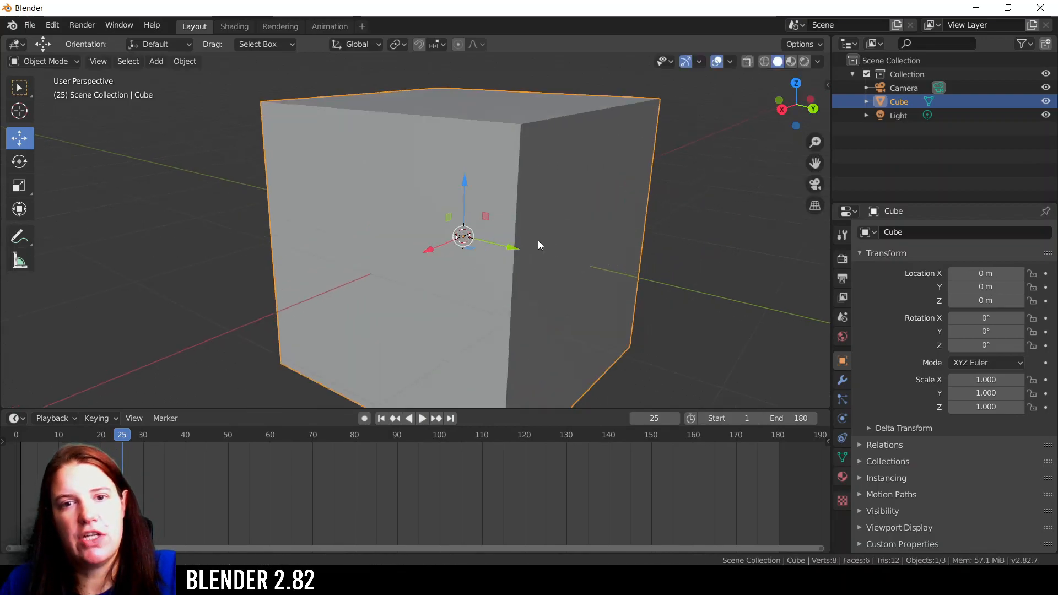
pyautogui.scroll(-5, 663, 338)
# Review the interaction modes and Object Mode's options, and switch the cube to Edit Mode
pyautogui.click(45, 62)
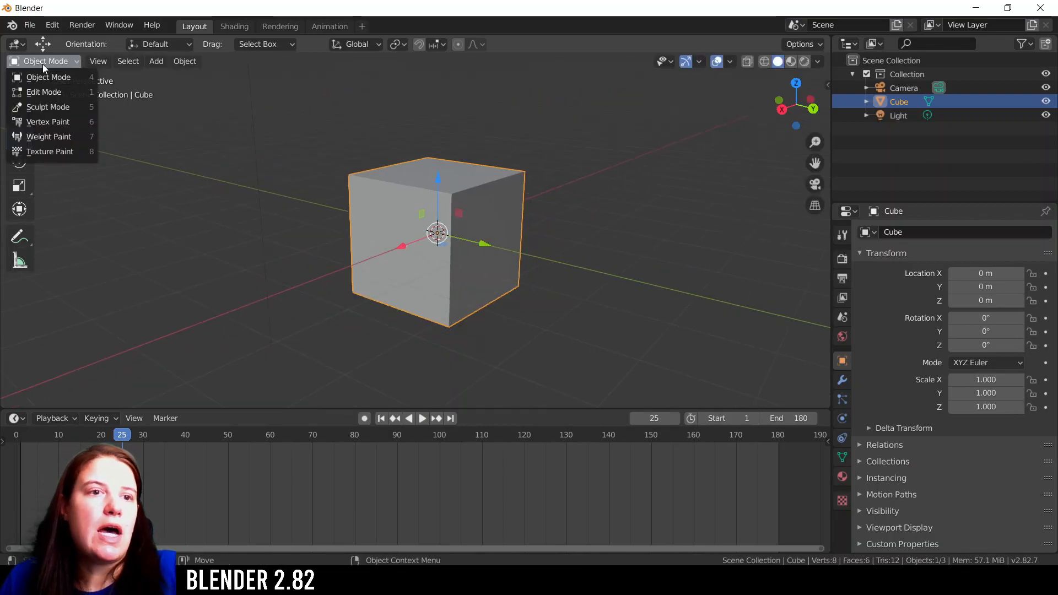
pyautogui.click(65, 62)
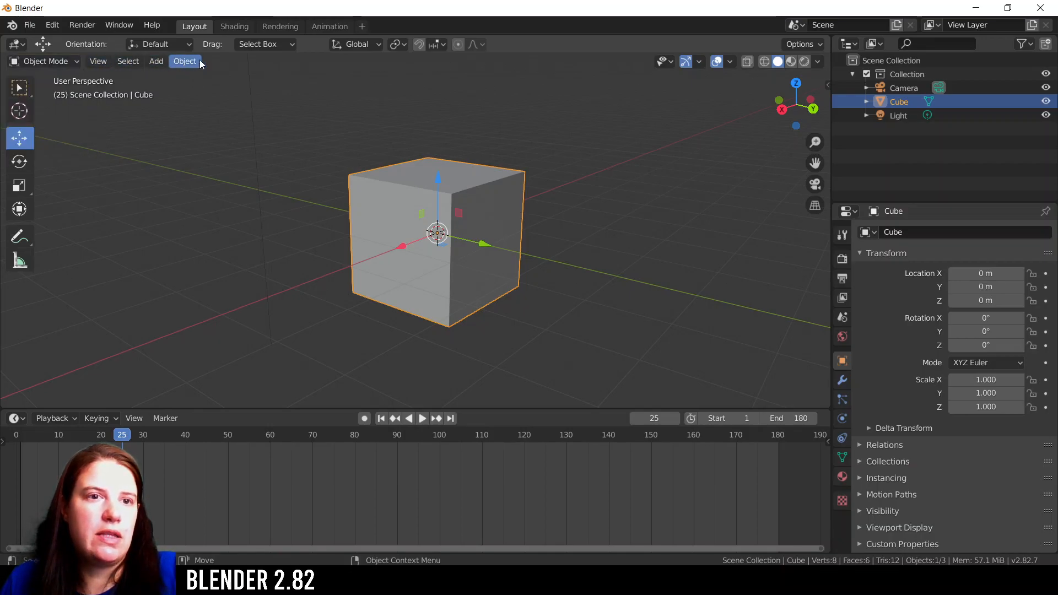
pyautogui.click(63, 59)
pyautogui.click(41, 88)
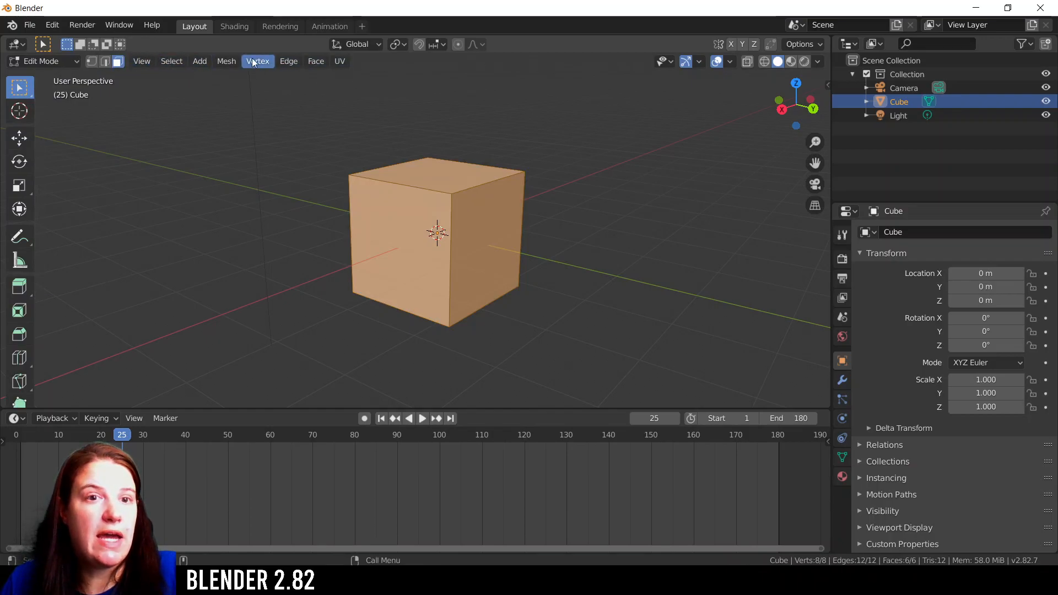
# Look over the mesh, vertex and face commands of Edit Mode, and return to Object Mode
pyautogui.click(229, 61)
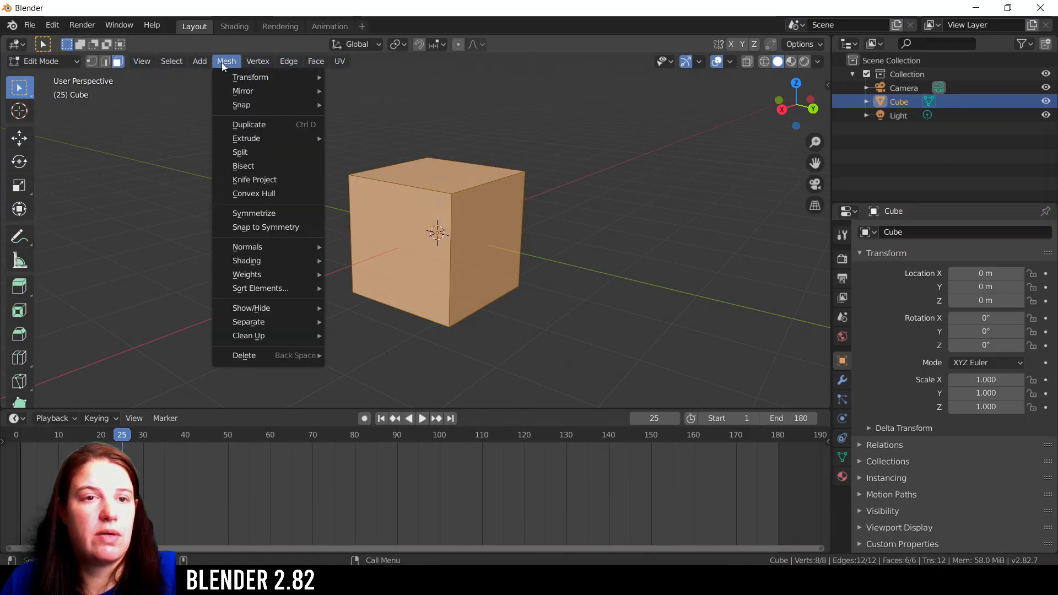
pyautogui.click(222, 61)
pyautogui.click(256, 62)
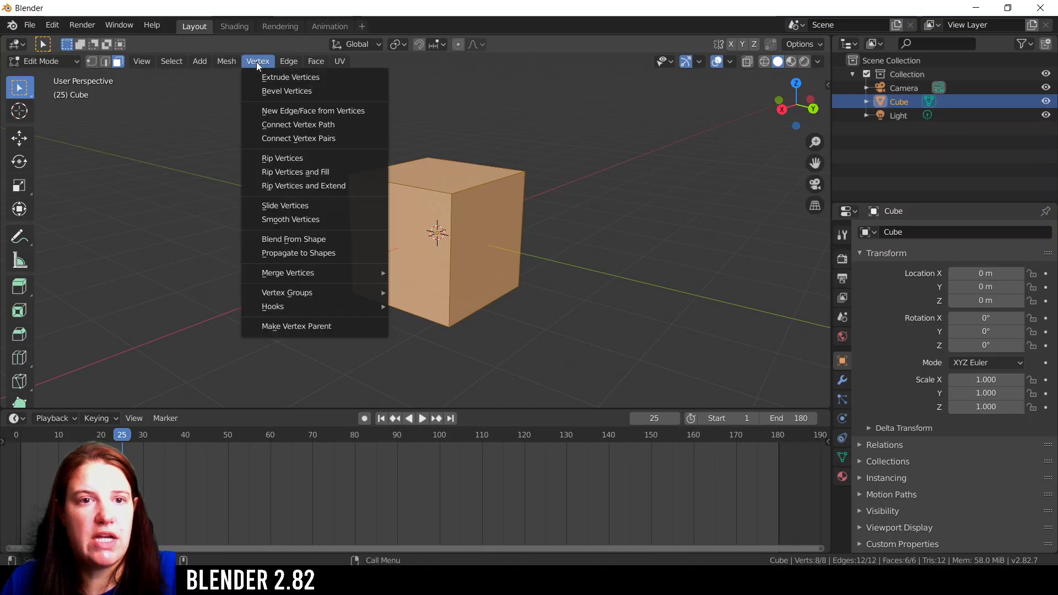
pyautogui.click(315, 62)
pyautogui.click(44, 62)
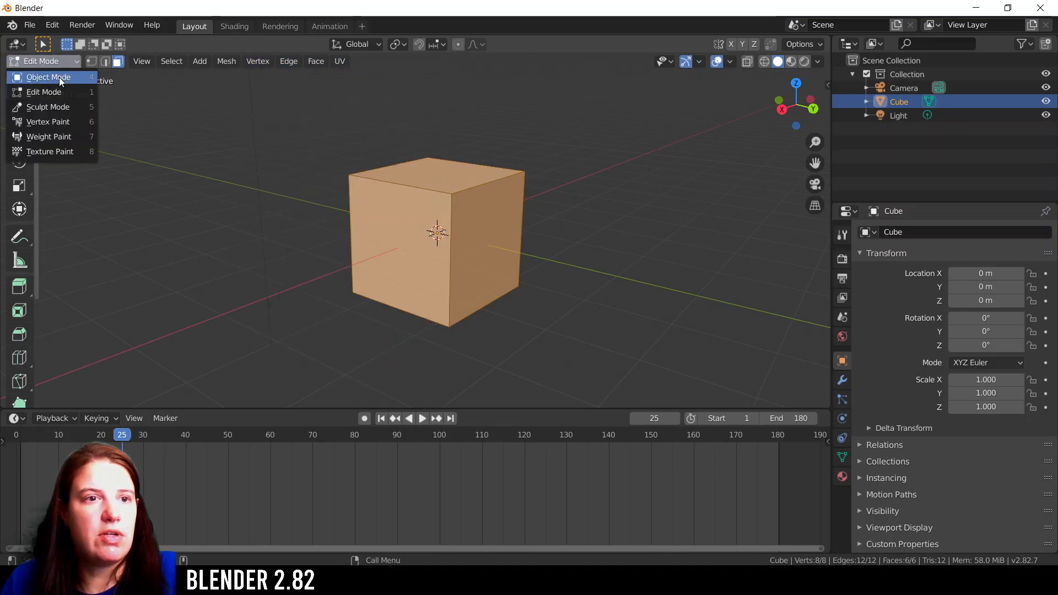
pyautogui.click(60, 80)
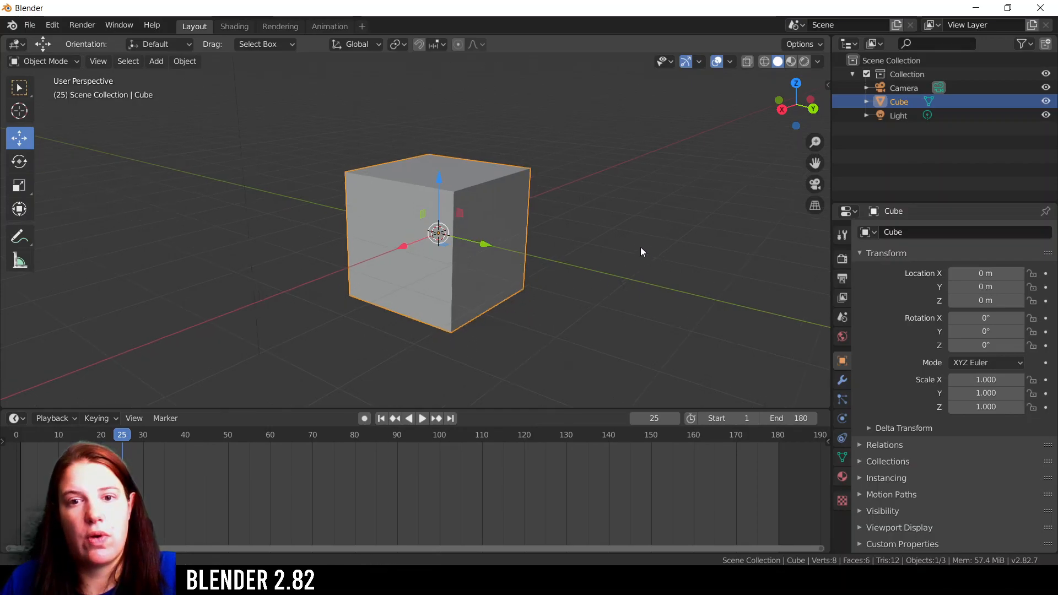
# Put the cube in Edit Mode, and select the Light and the Camera from the scene collection
pyautogui.scroll(-3, 678, 292)
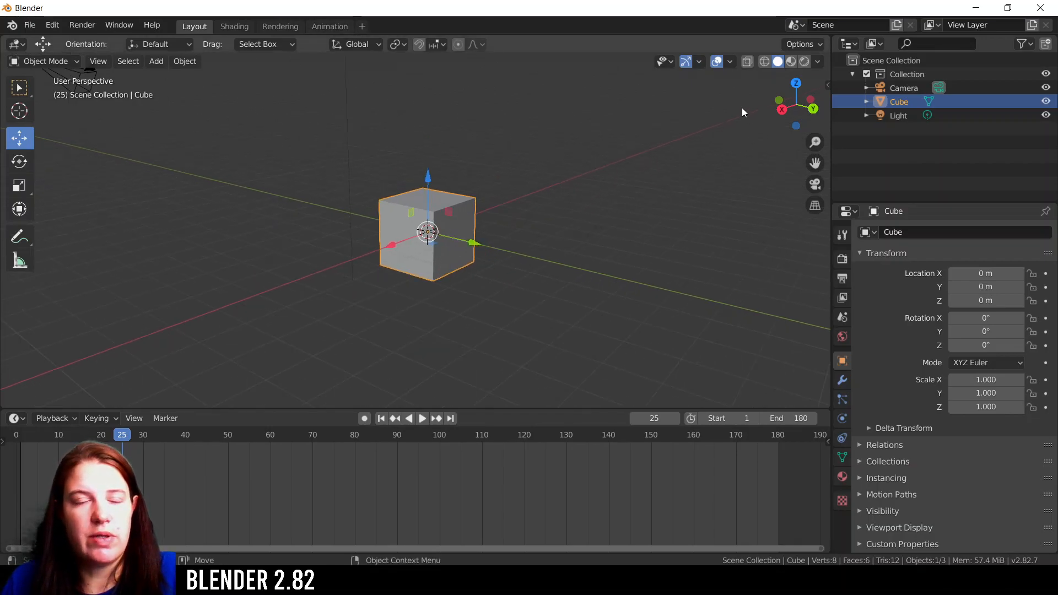
pyautogui.click(64, 61)
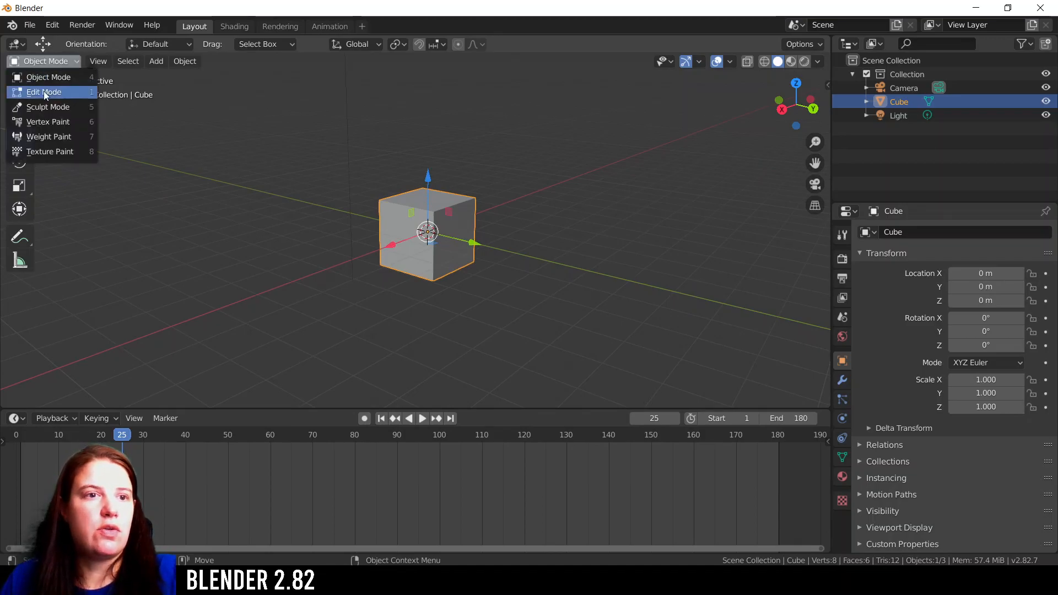
pyautogui.click(44, 90)
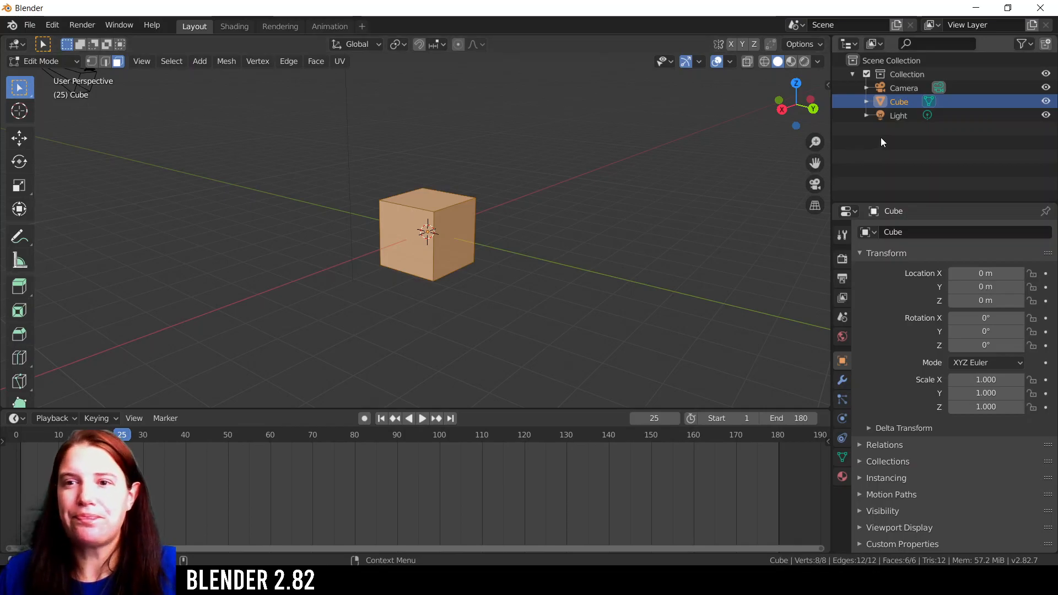
pyautogui.click(888, 115)
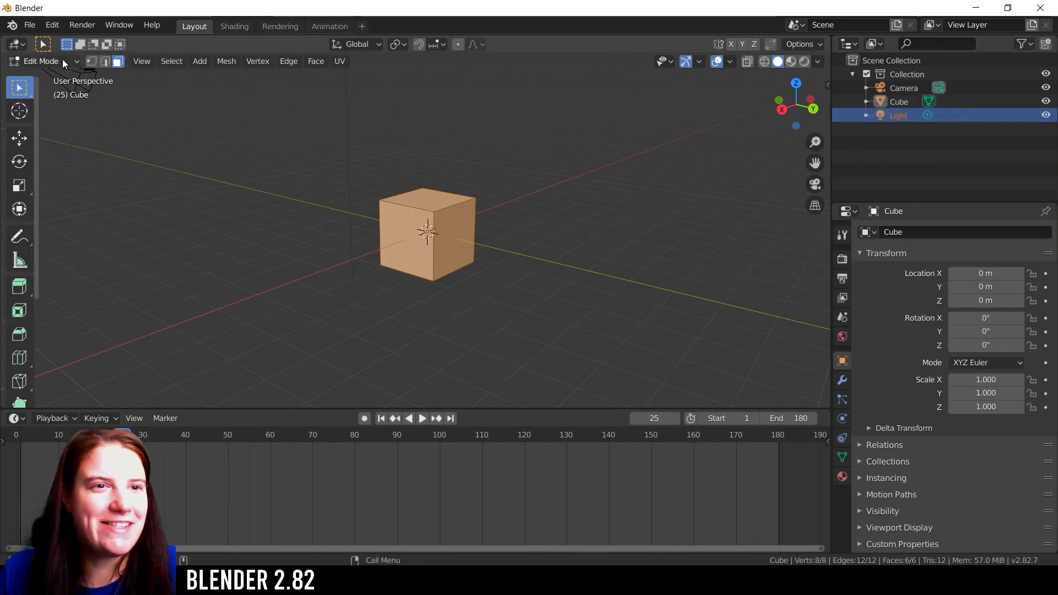
pyautogui.click(901, 88)
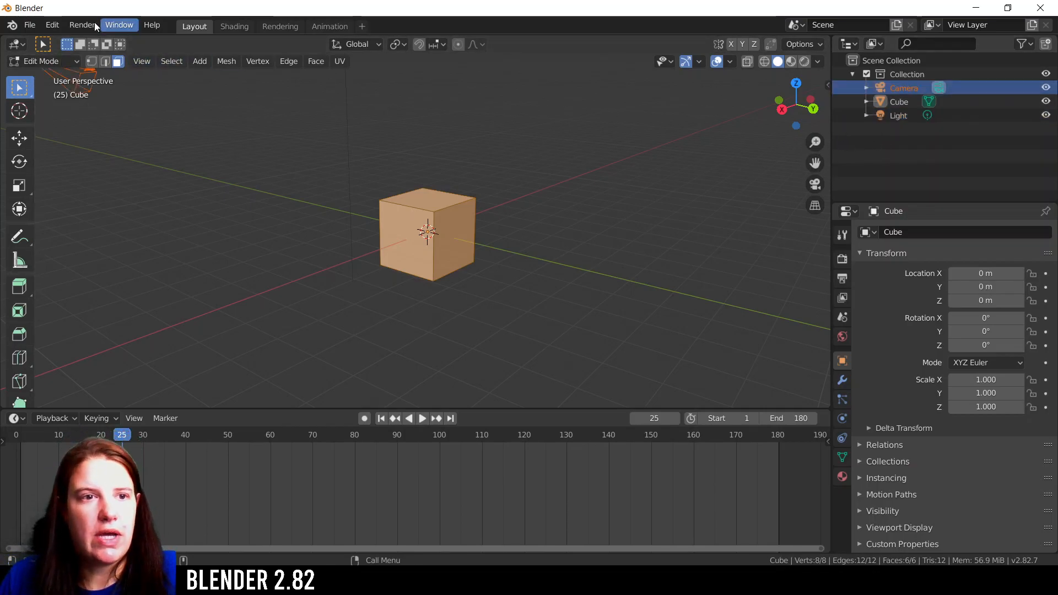
# Switch back to Object Mode and deselect all objects
pyautogui.click(51, 61)
pyautogui.click(54, 77)
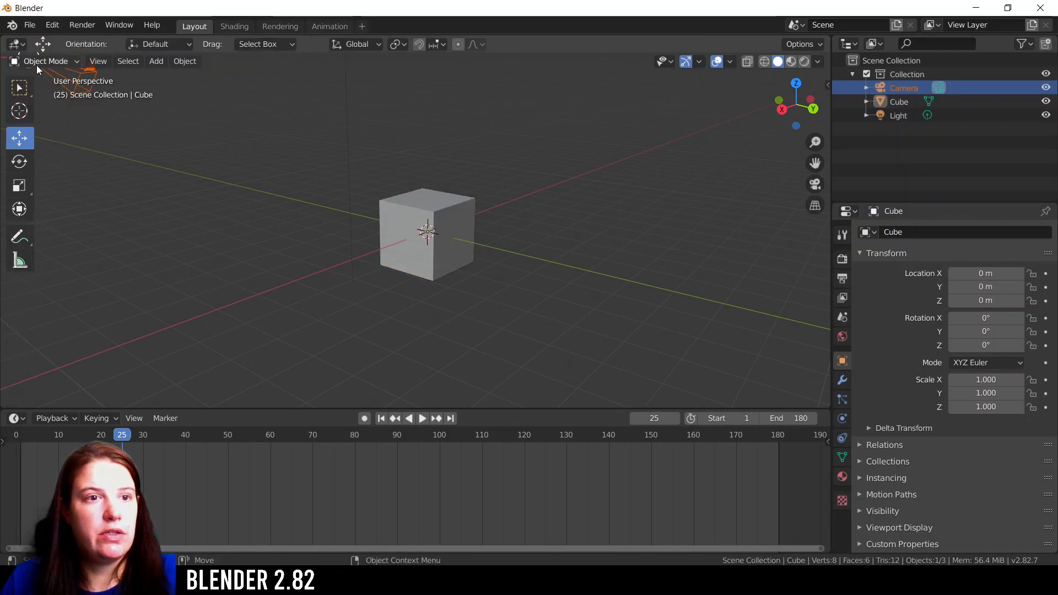
pyautogui.click(293, 190)
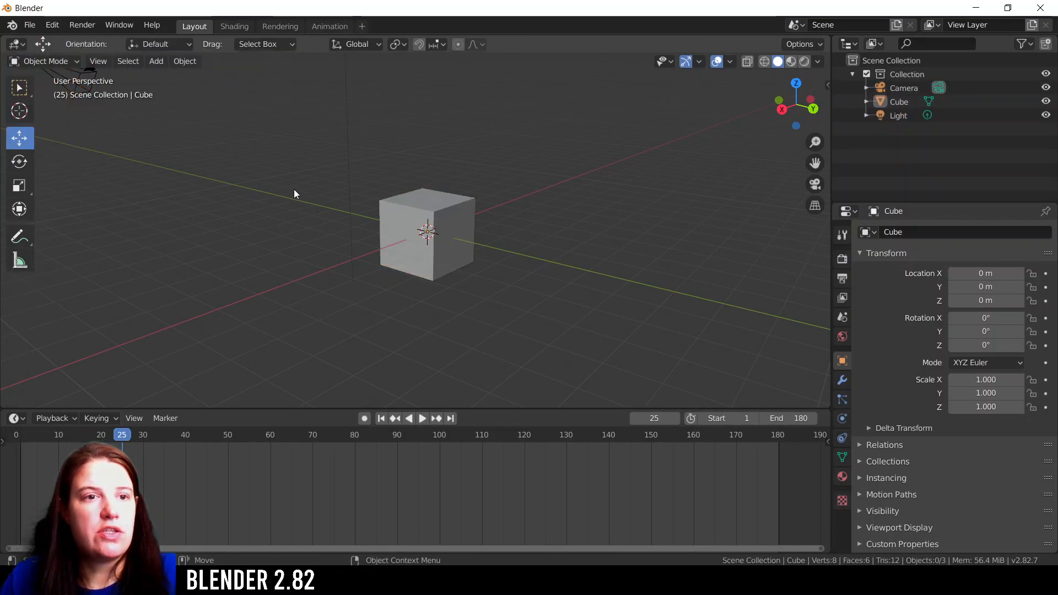
# Activate the Select Box tool, select the cube with it, and deselect it
pyautogui.click(19, 87)
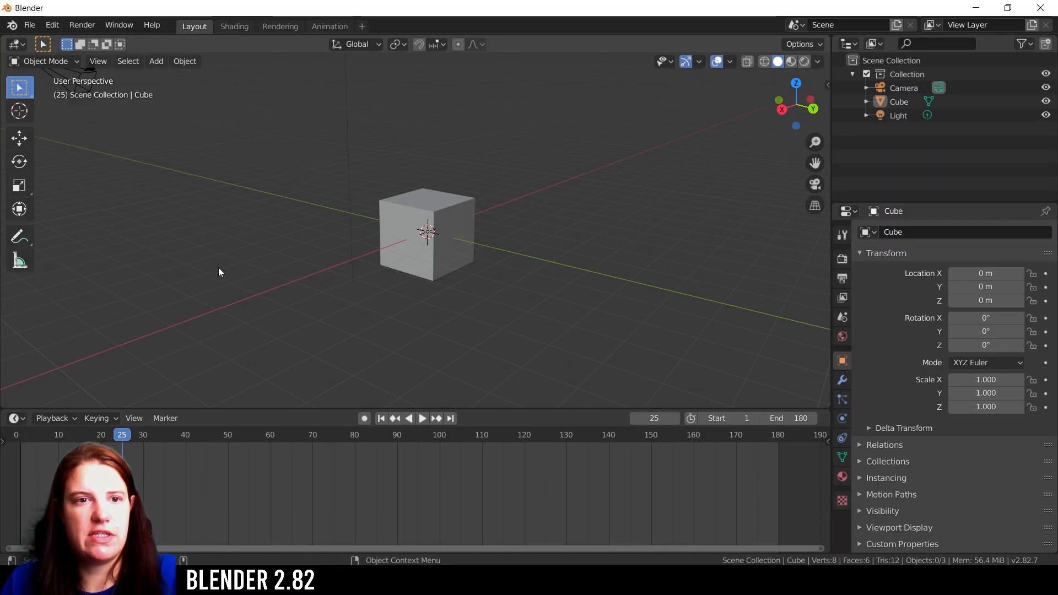
pyautogui.click(445, 197)
pyautogui.click(283, 220)
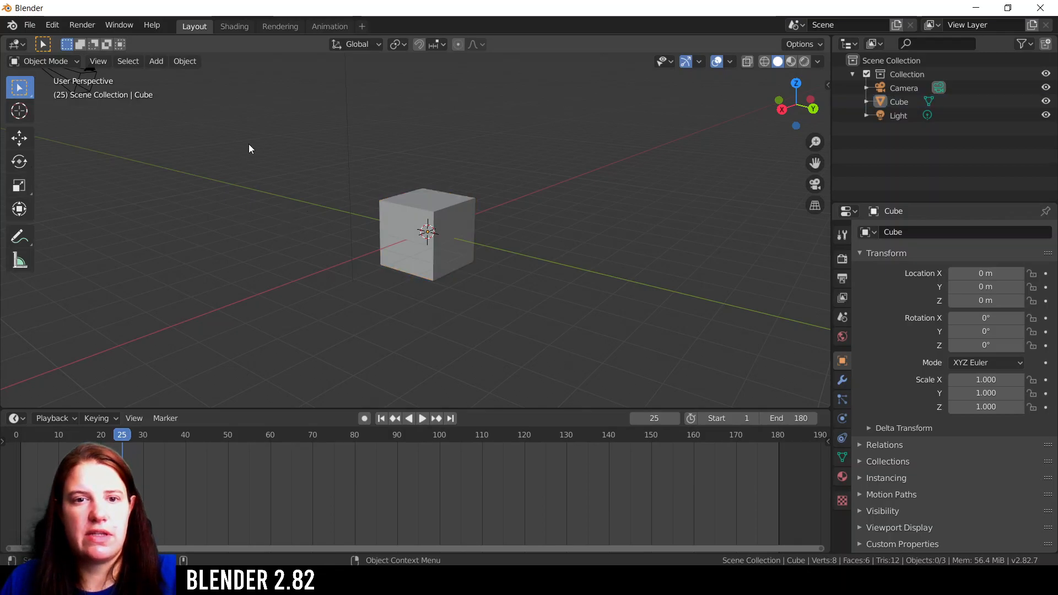
# Hide and restore the viewport's toolbar, and show its sidebar with the transform values
pyautogui.click(100, 61)
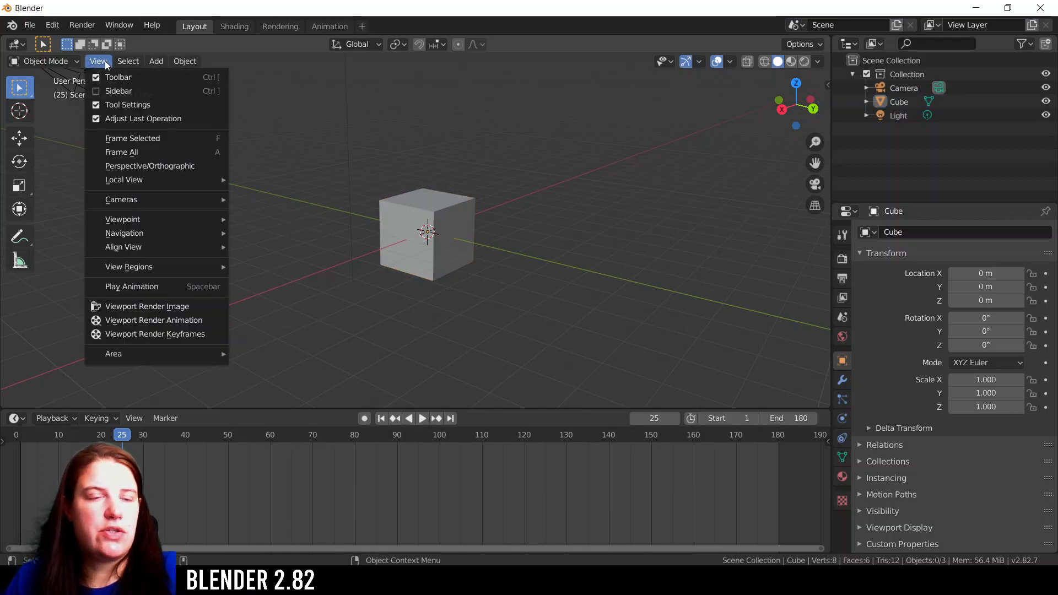
pyautogui.click(108, 77)
pyautogui.click(99, 62)
pyautogui.click(112, 79)
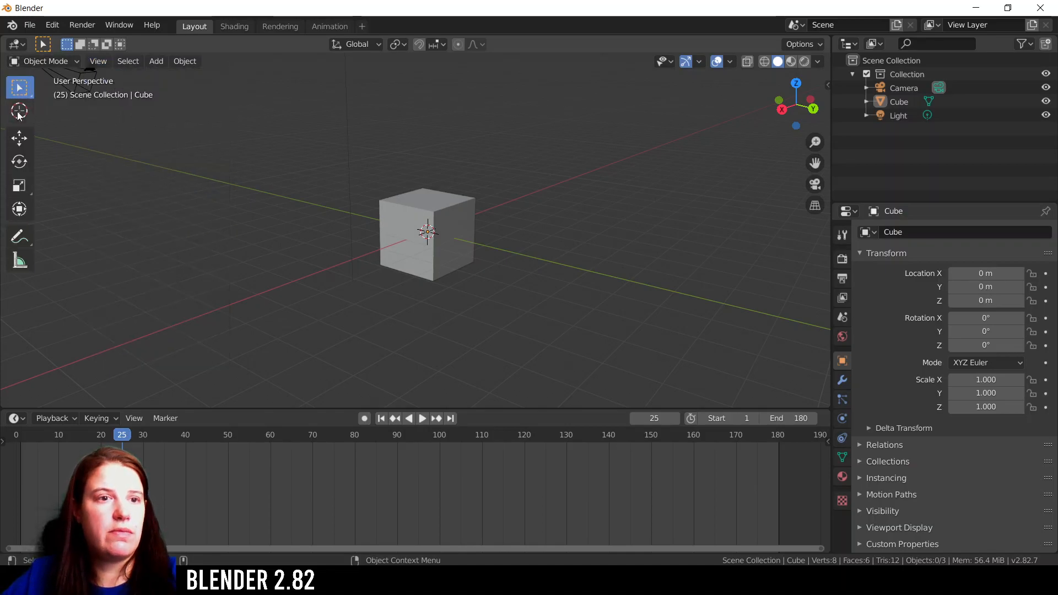
pyautogui.click(96, 62)
pyautogui.click(109, 88)
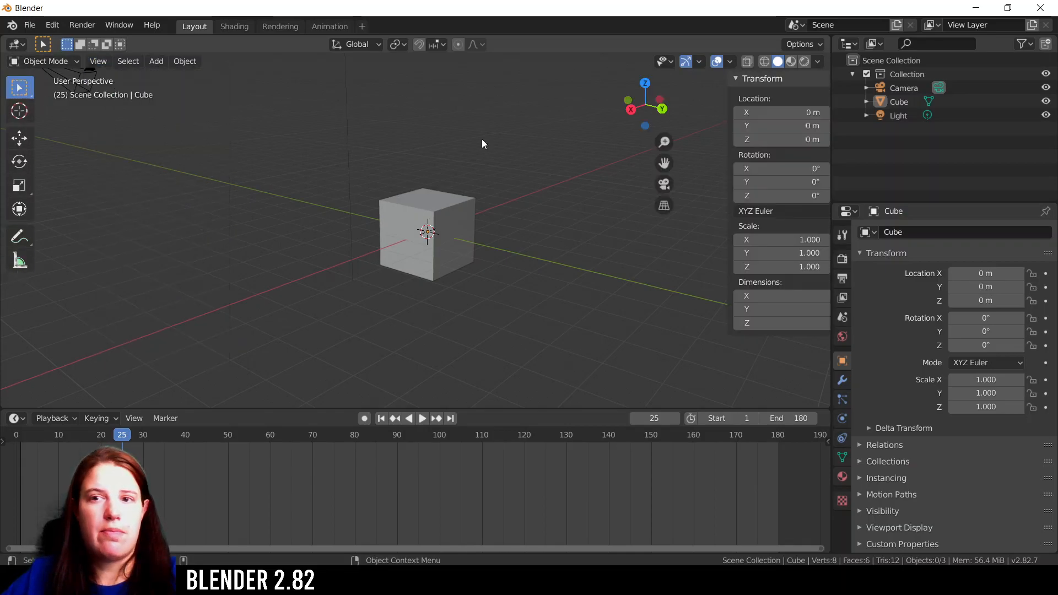
# Hide the viewport's sidebar and pull it open again
pyautogui.click(110, 61)
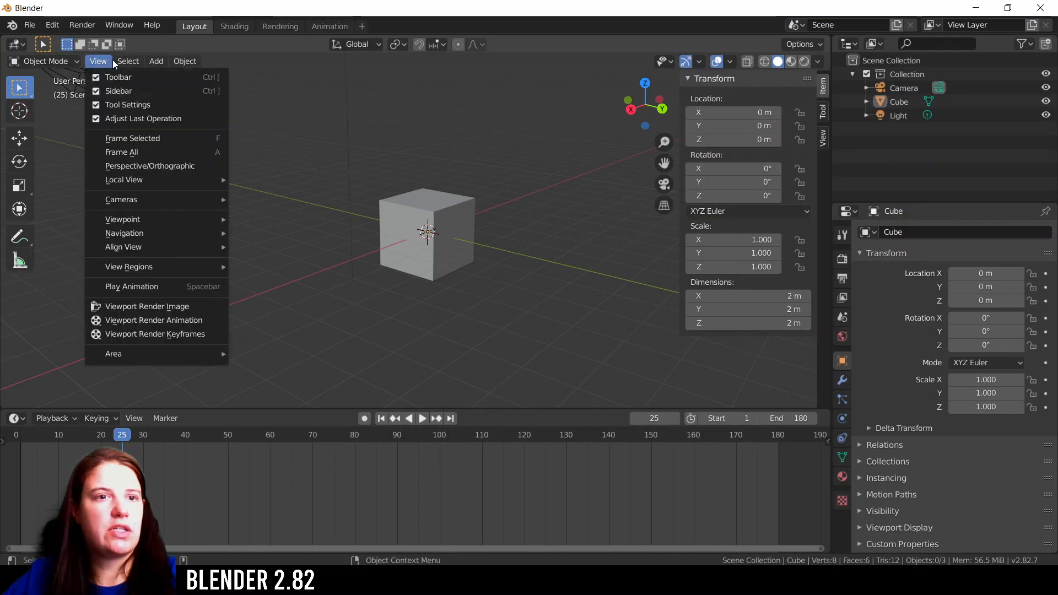
pyautogui.click(107, 91)
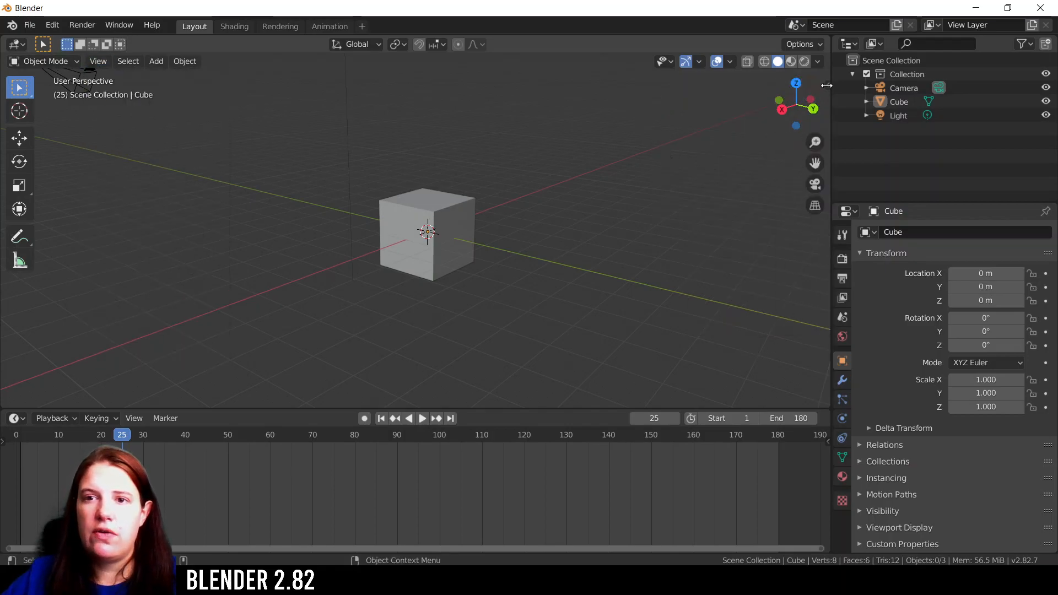
pyautogui.moveTo(825, 88); pyautogui.dragTo(756, 90)
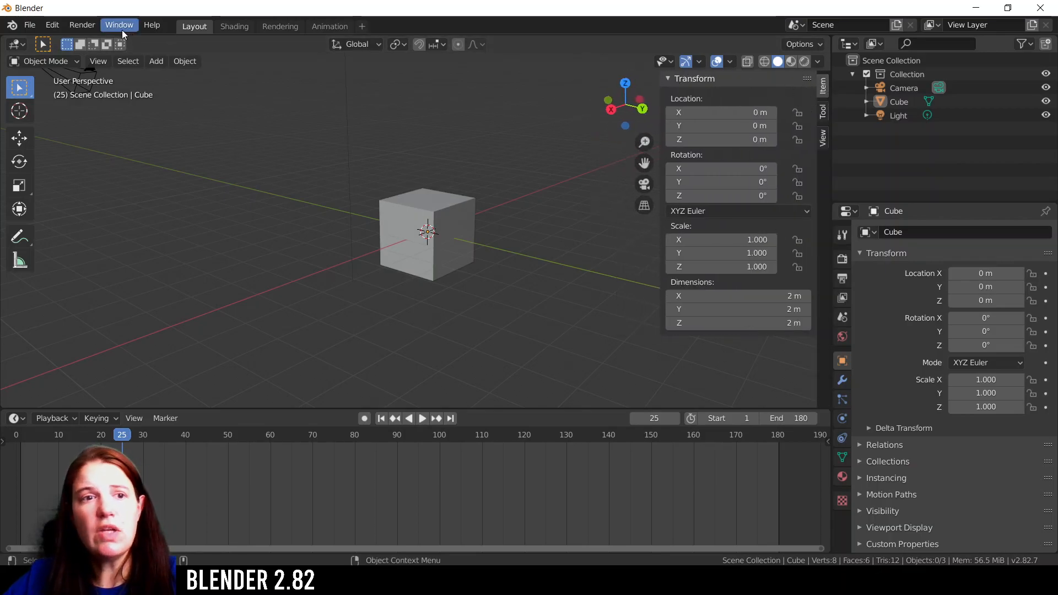
# Look through the sidebar's Tool and View settings, and return to the Item transform values
pyautogui.click(100, 62)
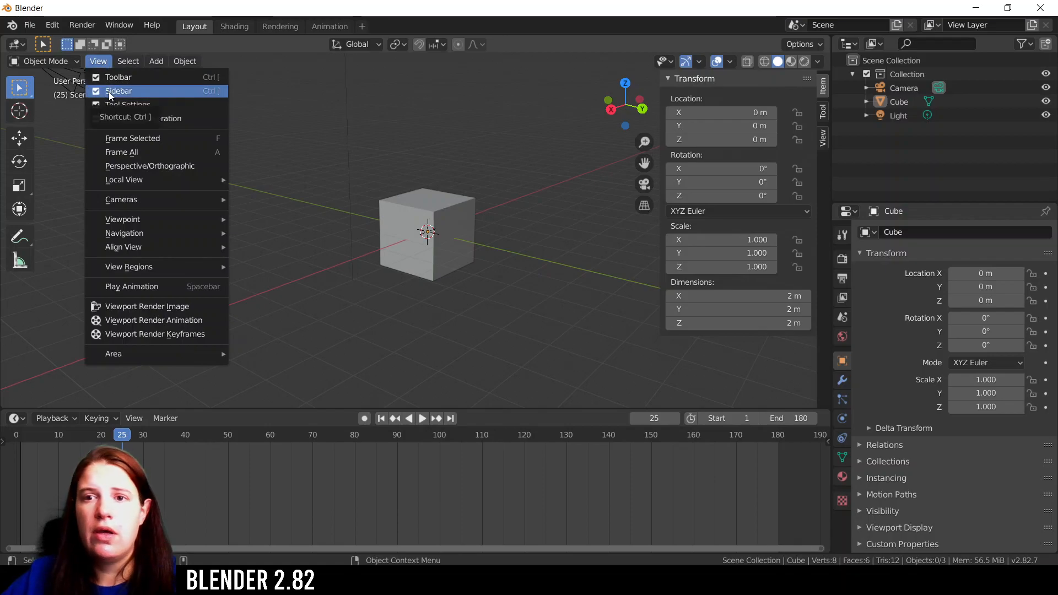
pyautogui.click(824, 108)
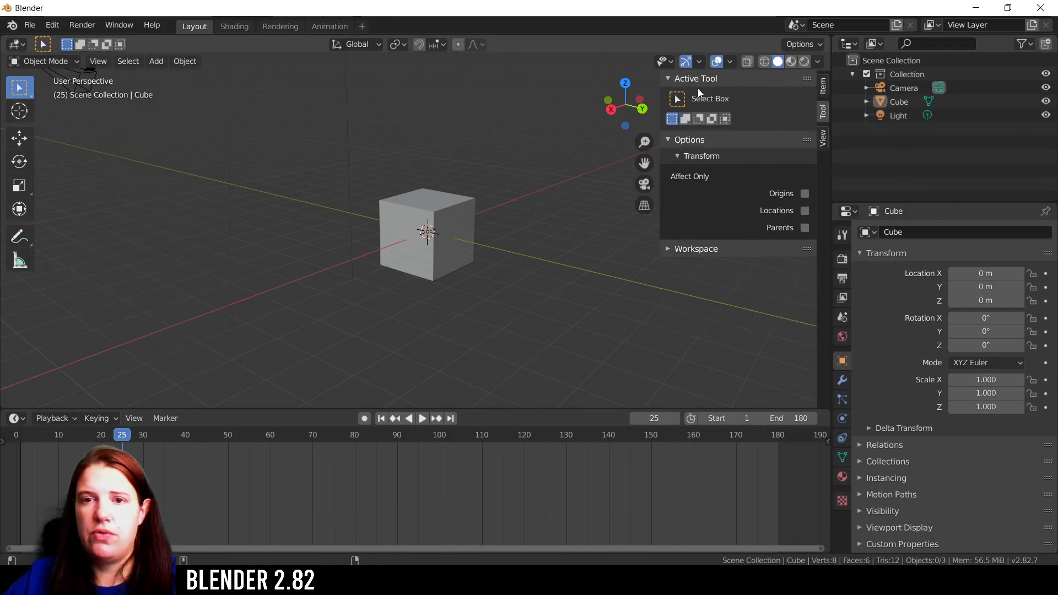
pyautogui.click(822, 139)
pyautogui.click(827, 112)
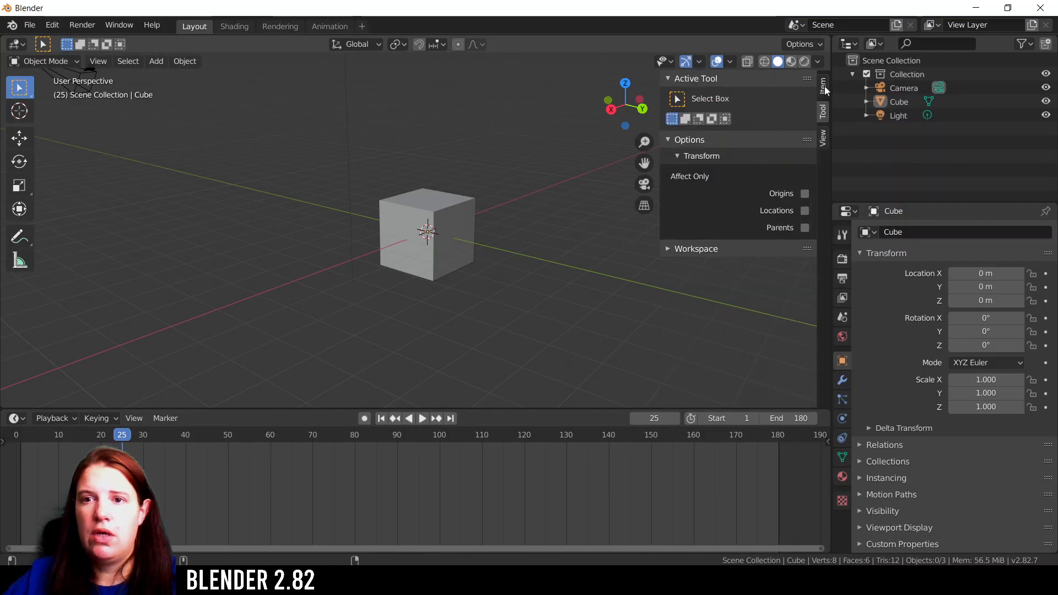
pyautogui.click(825, 92)
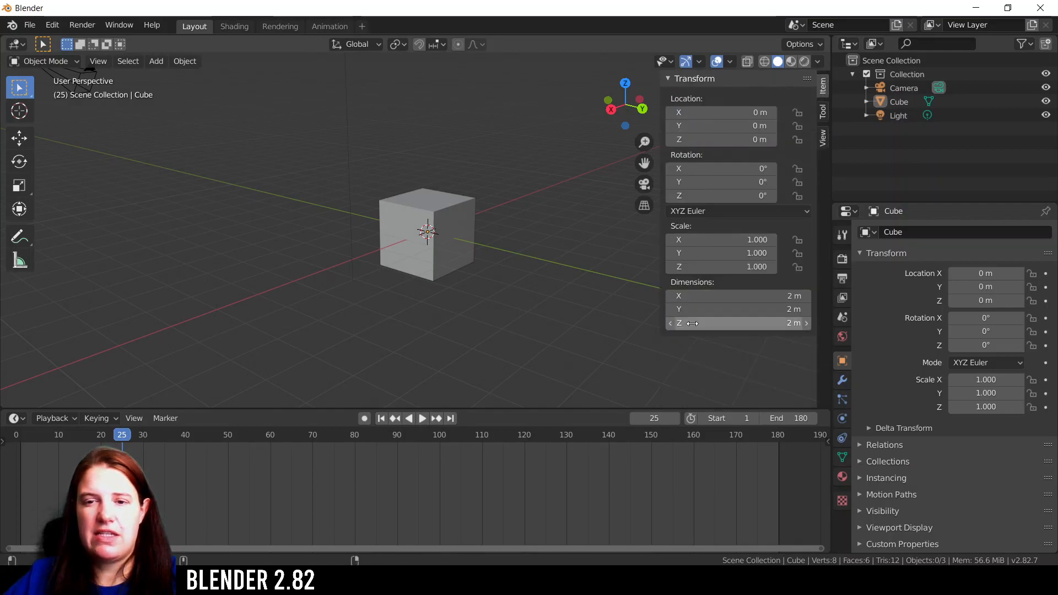
# Collapse the sidebar and slightly widen the 3D viewport
pyautogui.moveTo(657, 78); pyautogui.dragTo(827, 88)
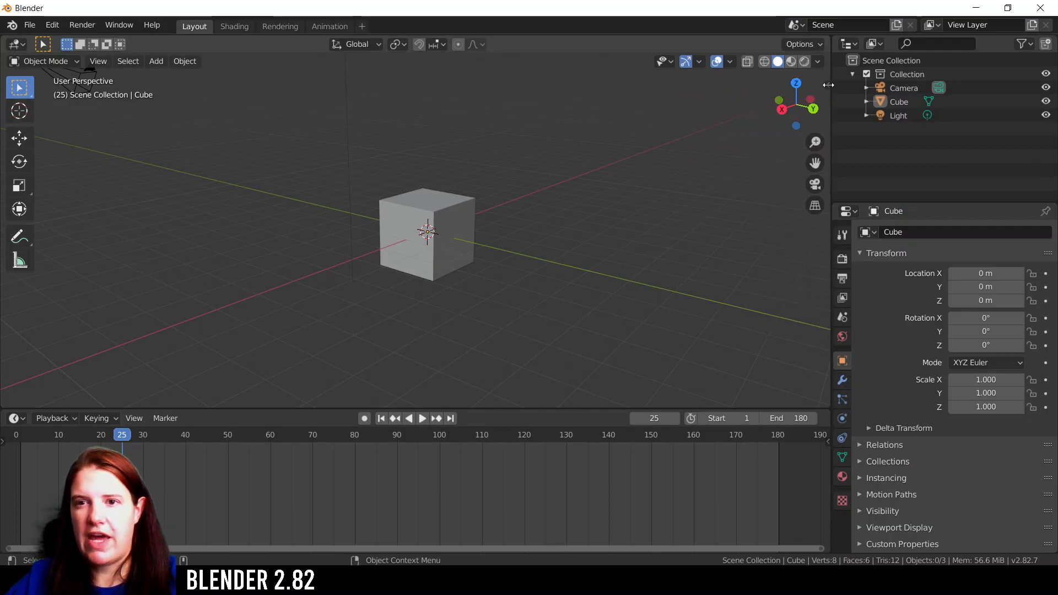
pyautogui.moveTo(828, 85); pyautogui.dragTo(842, 140)
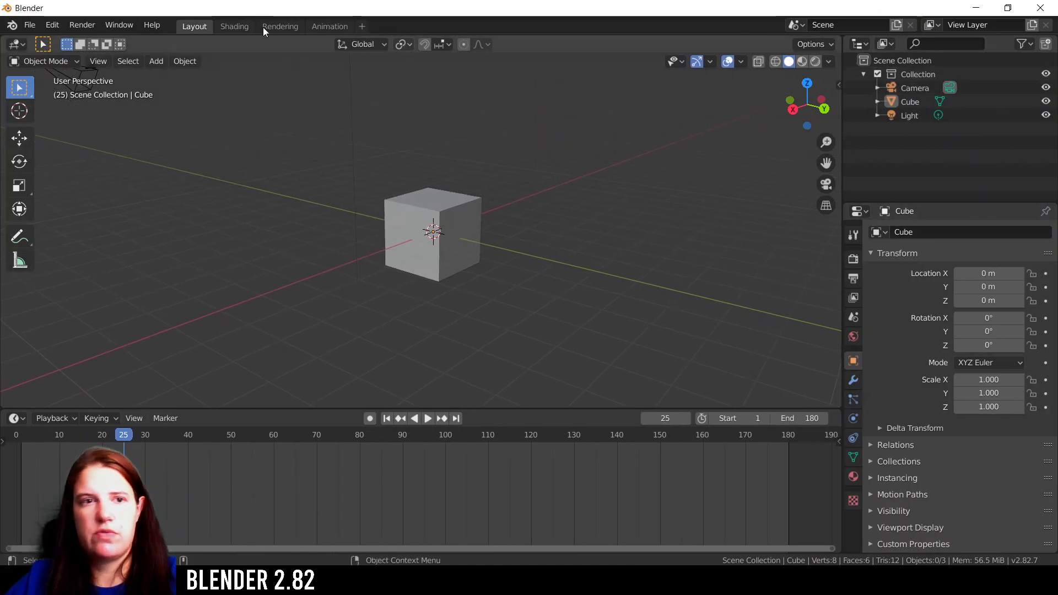
# Hide the viewport's Tool Settings bar and show it again
pyautogui.click(100, 62)
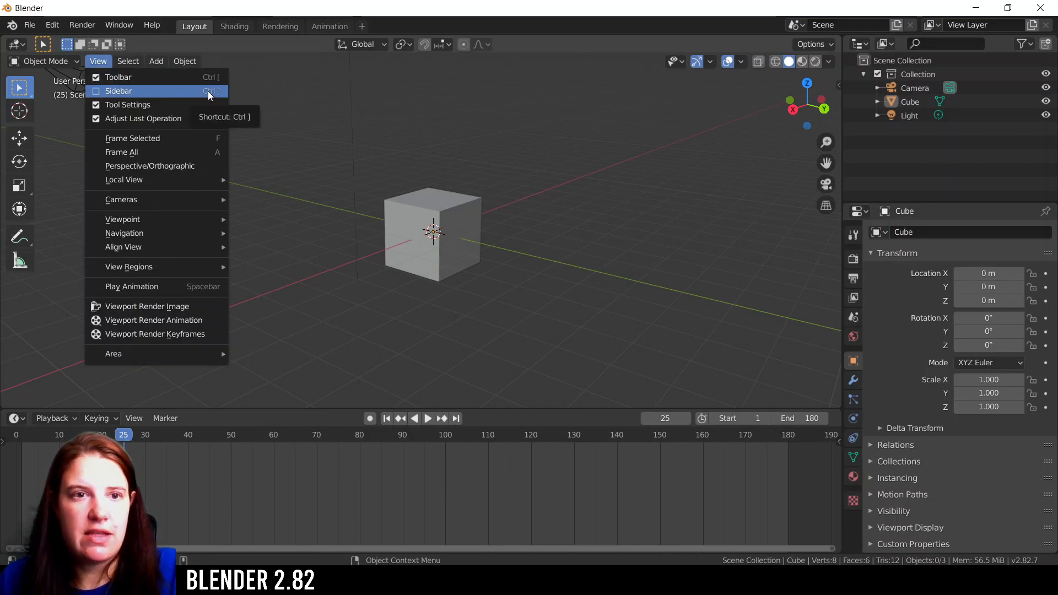
pyautogui.click(156, 105)
pyautogui.click(119, 43)
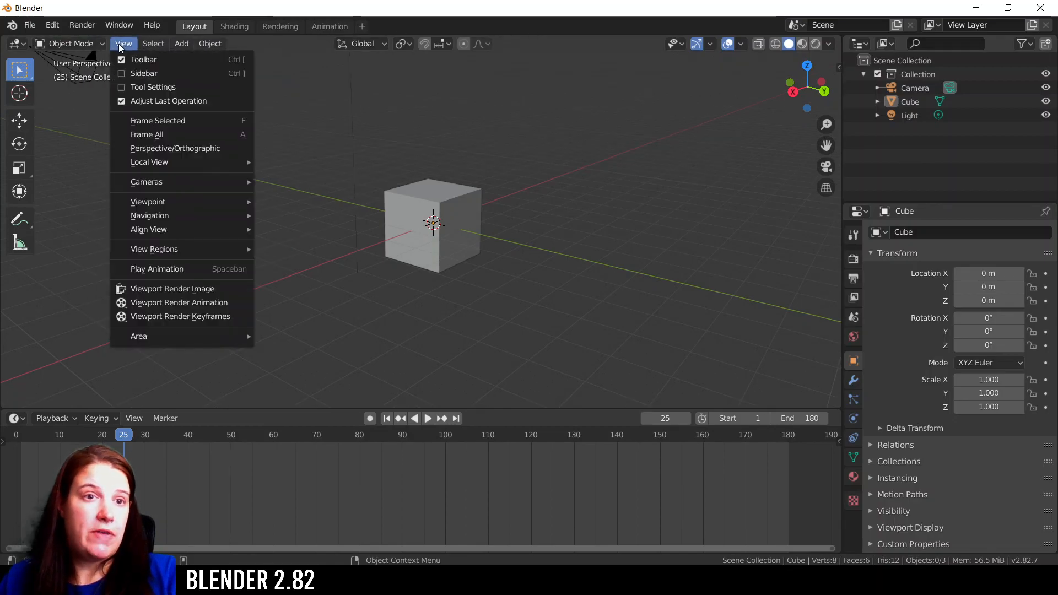
pyautogui.click(128, 87)
# Select the cube and frame it in the viewport, and frame all objects of the scene
pyautogui.click(102, 65)
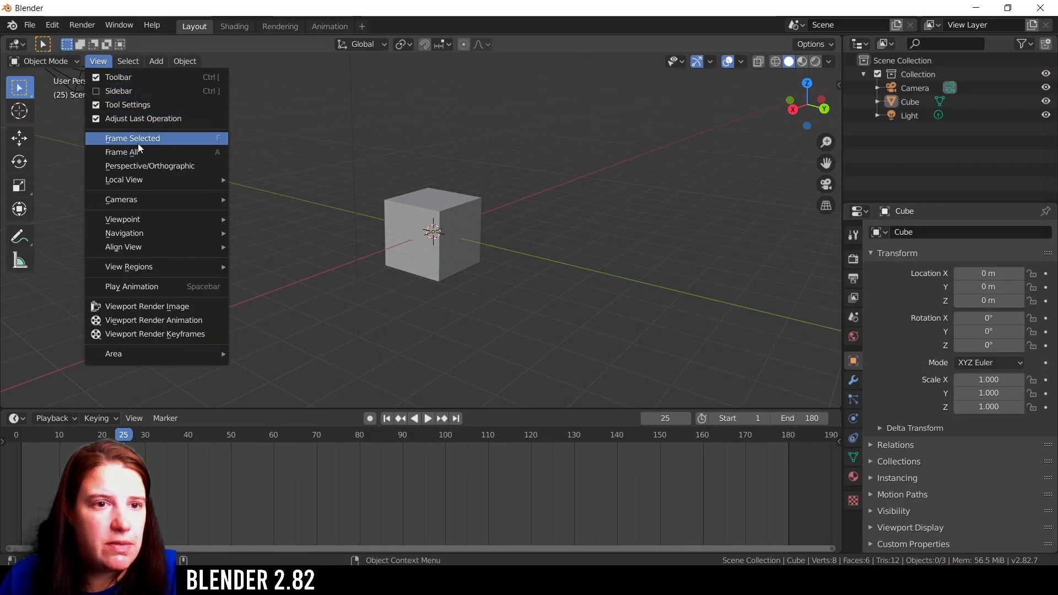
pyautogui.click(435, 207)
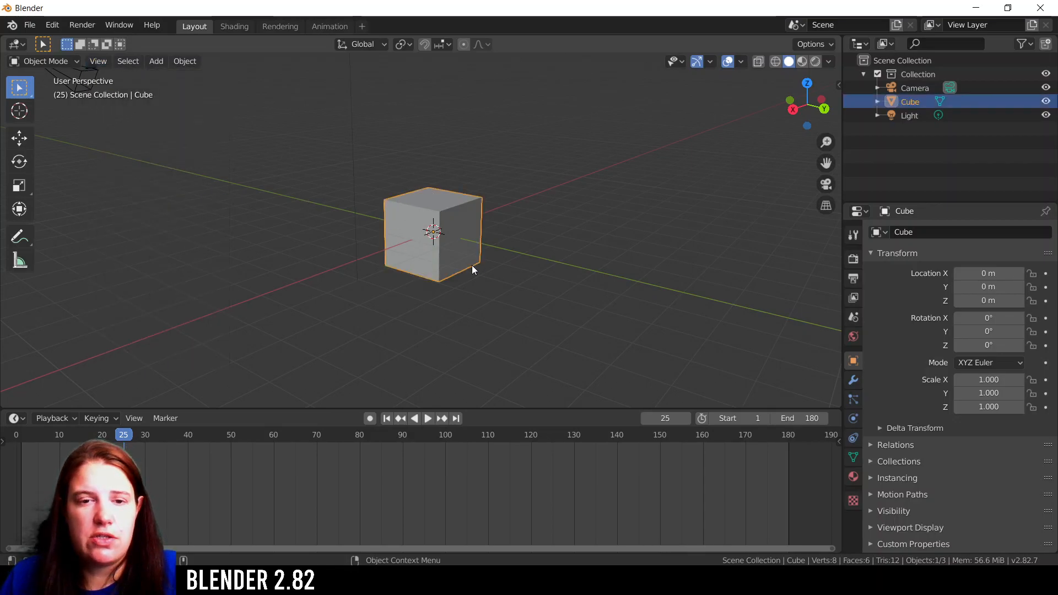
pyautogui.press('KP_Decimal')
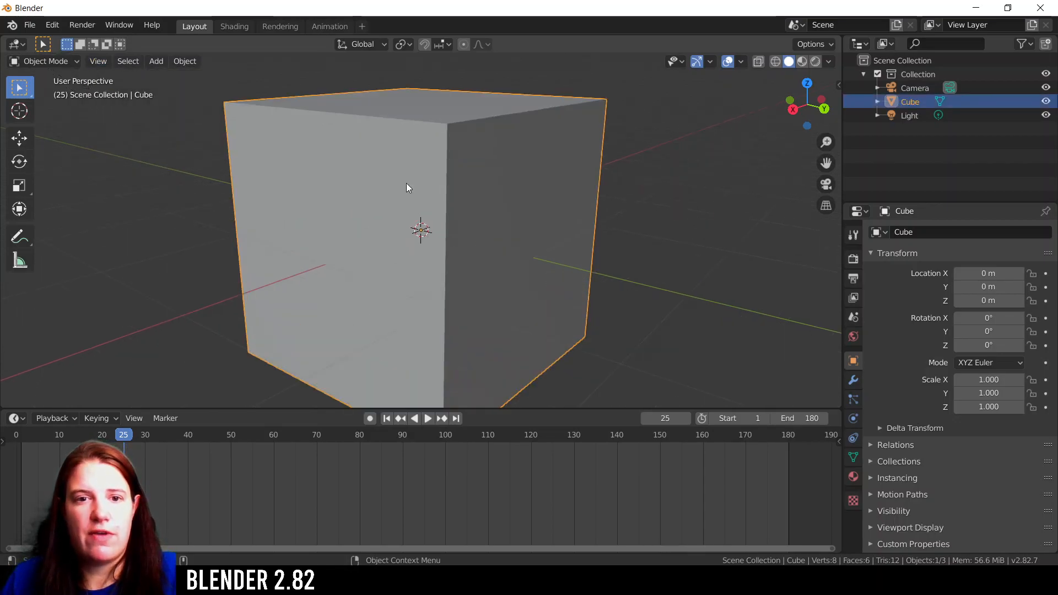
pyautogui.click(98, 60)
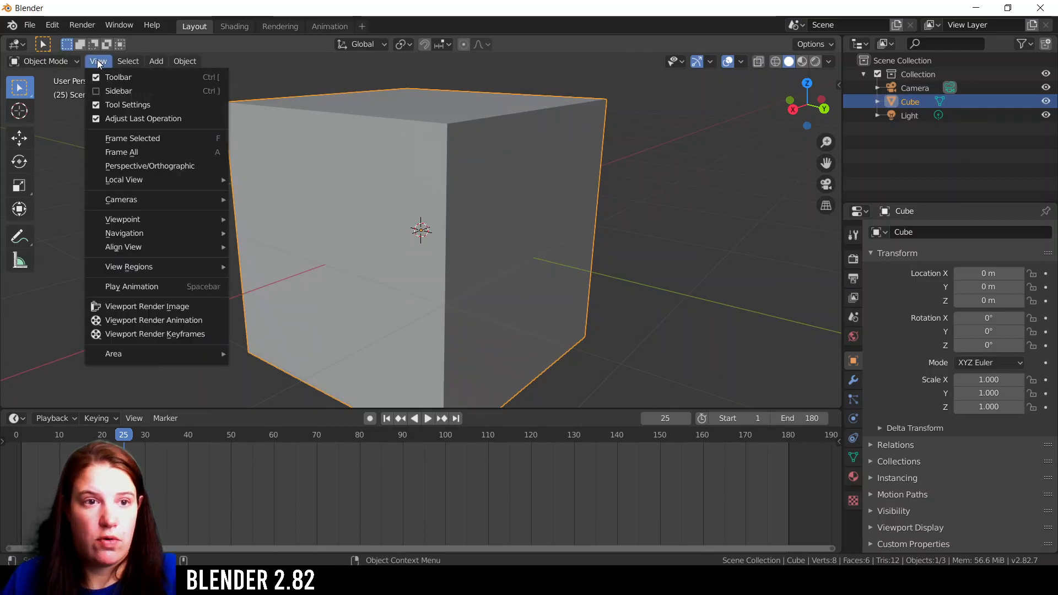
pyautogui.click(130, 151)
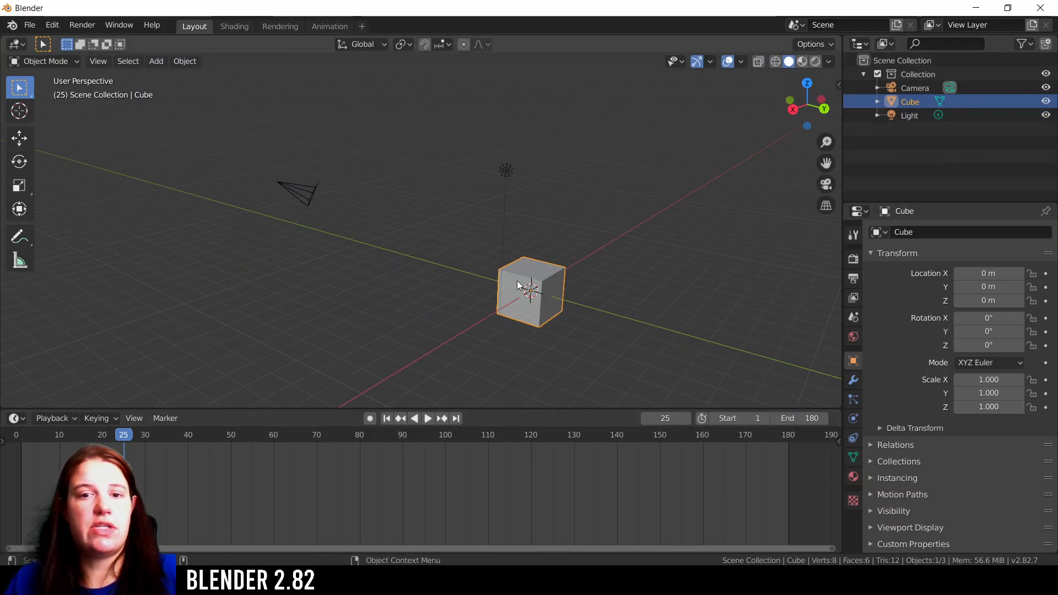
# Switch the viewport to orthographic projection and back to perspective
pyautogui.click(92, 61)
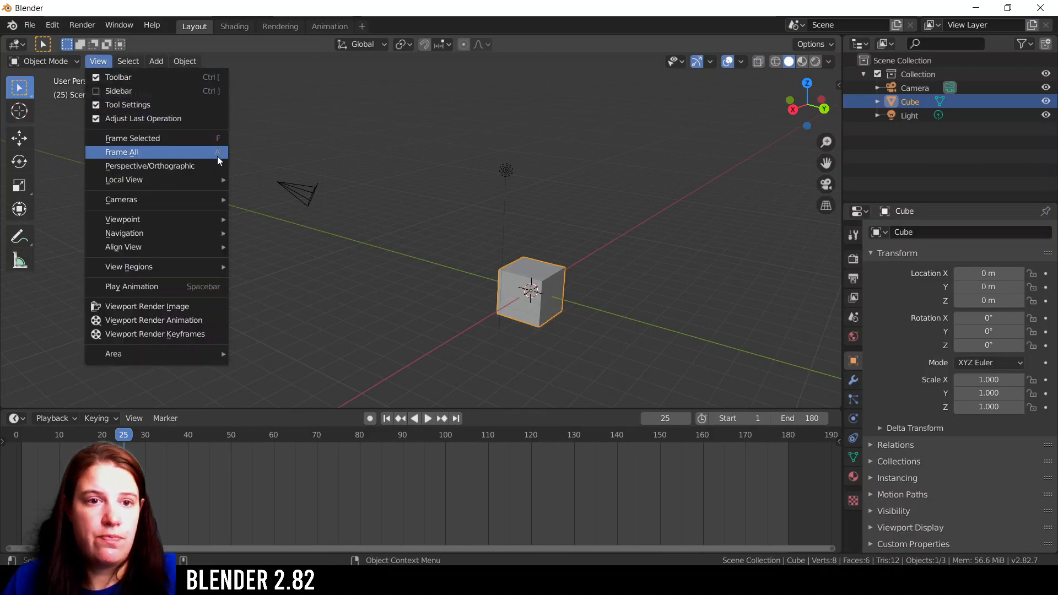
pyautogui.click(170, 167)
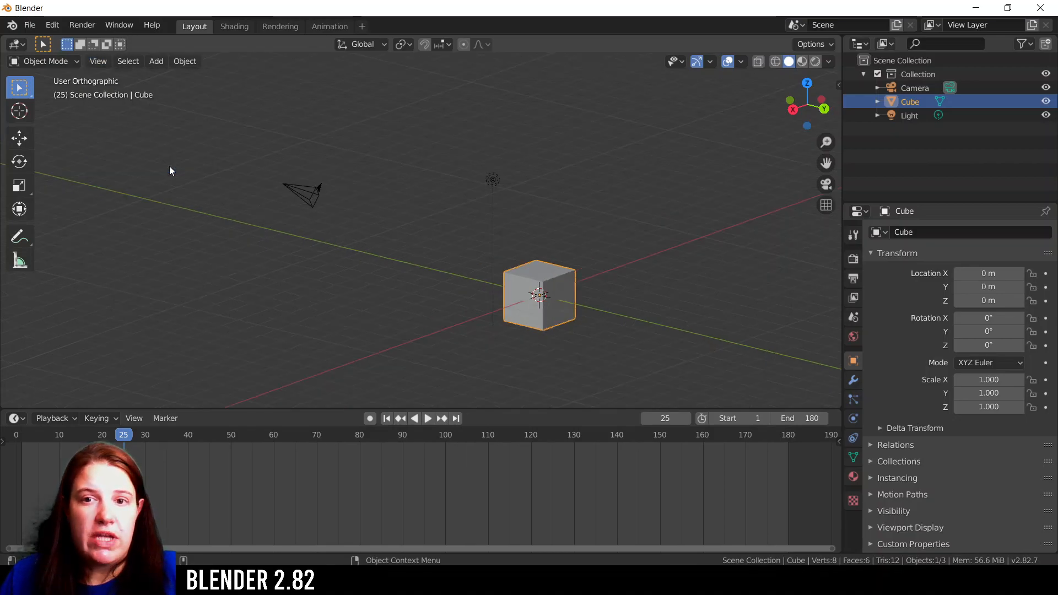
pyautogui.click(822, 208)
# Isolate the selected cube in Local View, and leave Local View again
pyautogui.click(100, 61)
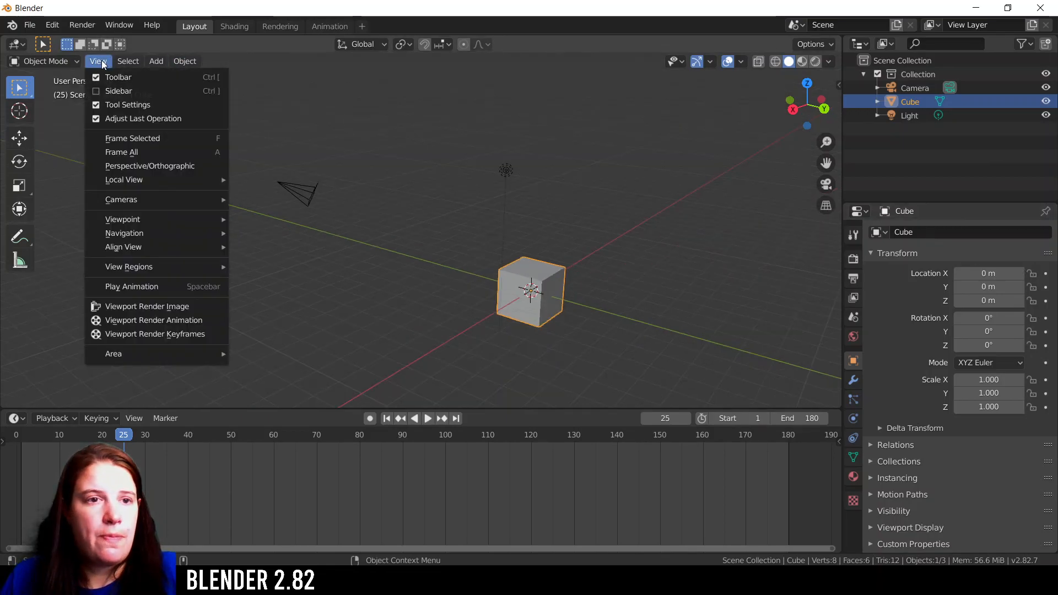
pyautogui.moveTo(148, 181)
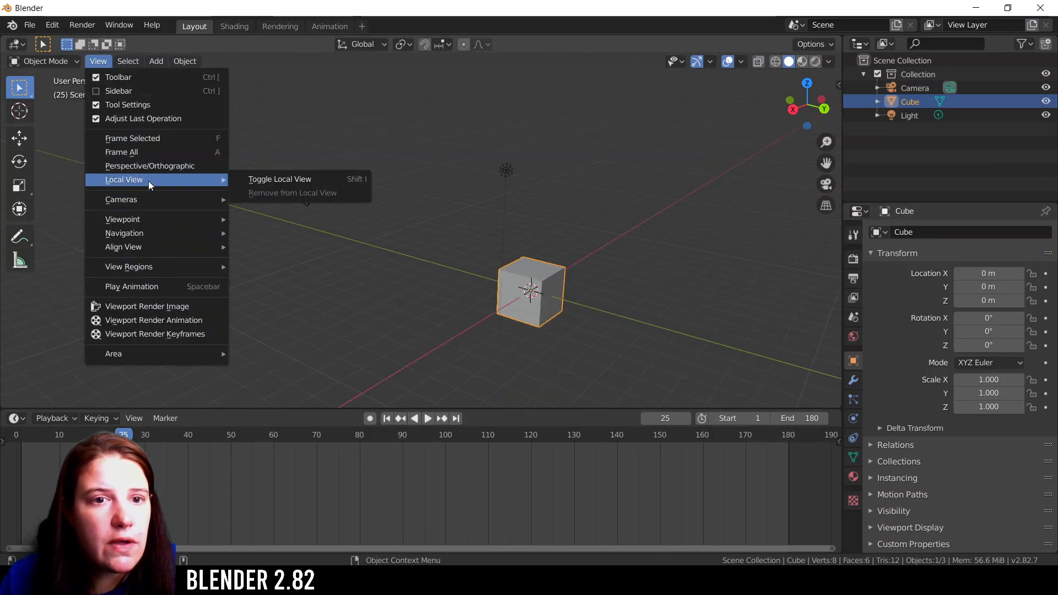
pyautogui.click(282, 181)
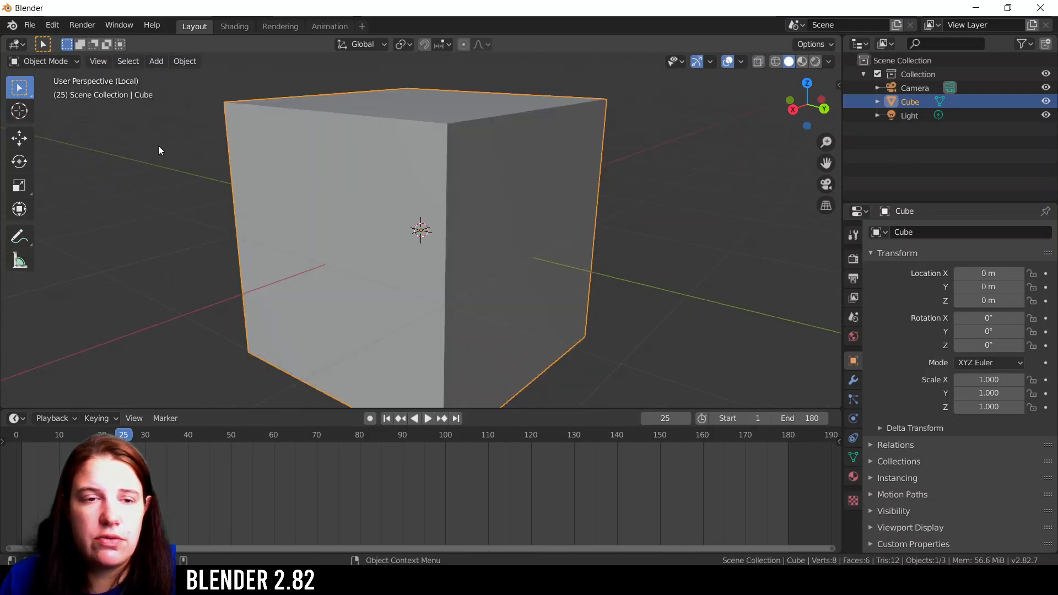
pyautogui.click(103, 62)
pyautogui.moveTo(114, 180)
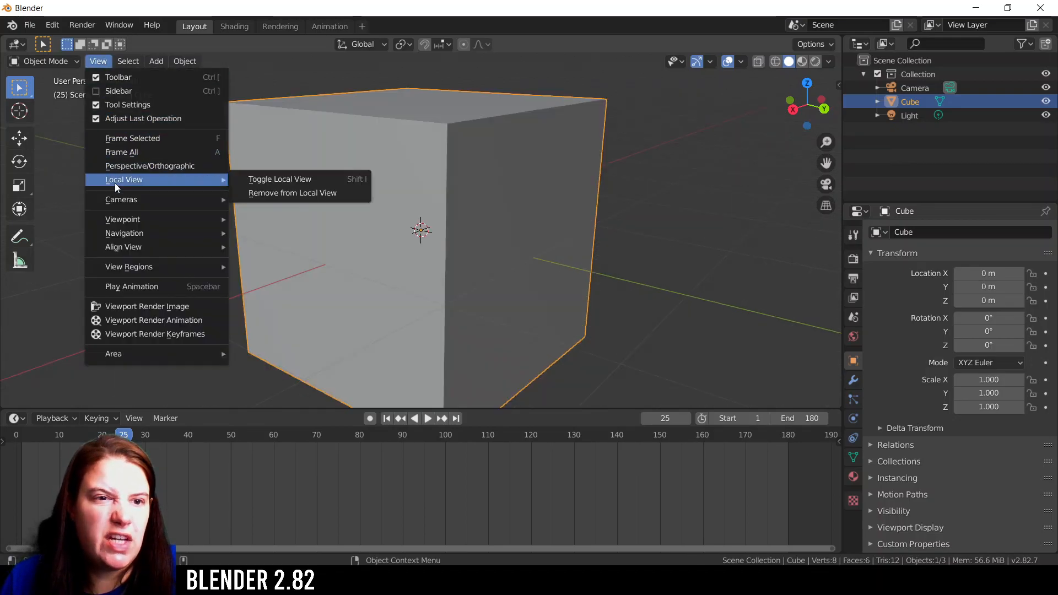
pyautogui.click(290, 181)
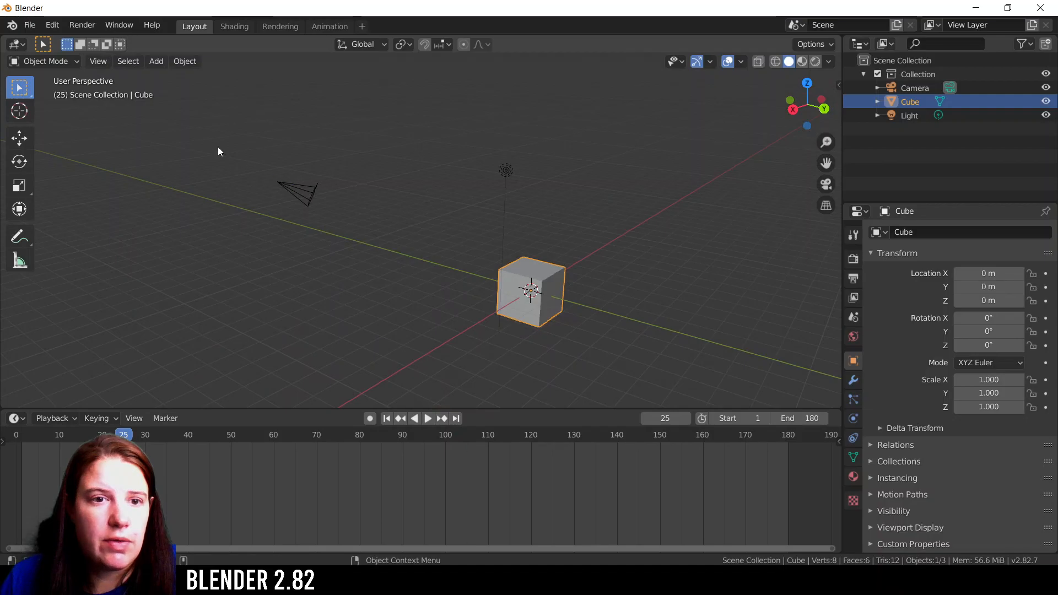
# Look through the active camera, and return to the user perspective
pyautogui.click(95, 63)
pyautogui.moveTo(130, 201)
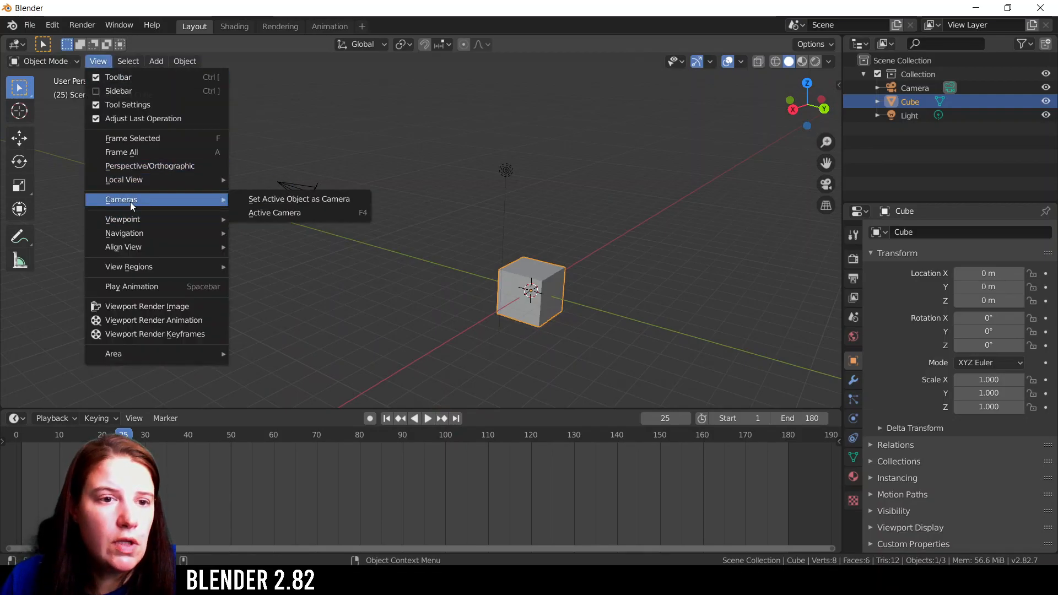
pyautogui.click(321, 215)
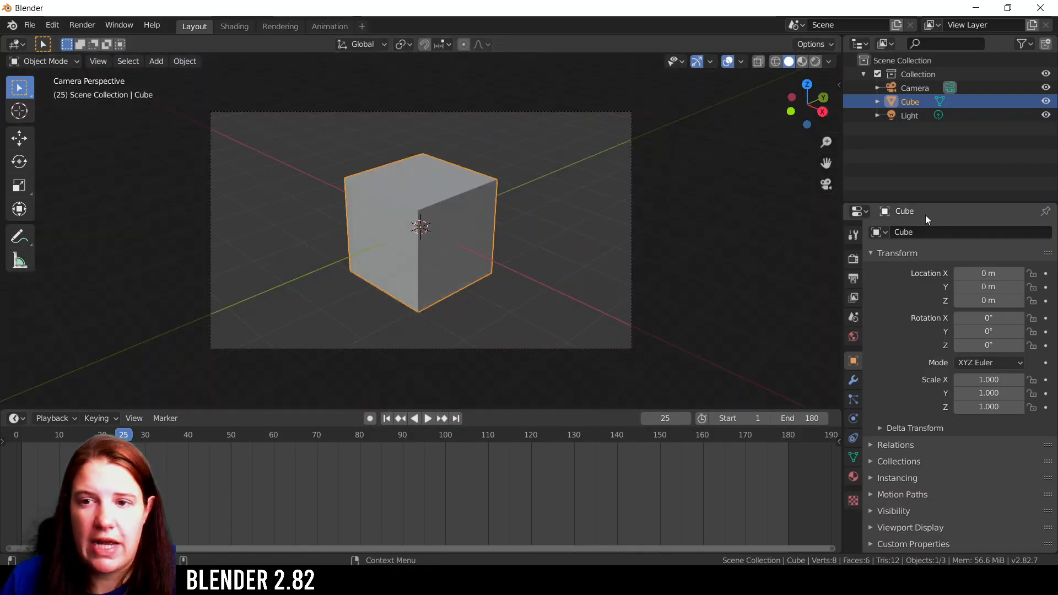
pyautogui.click(827, 185)
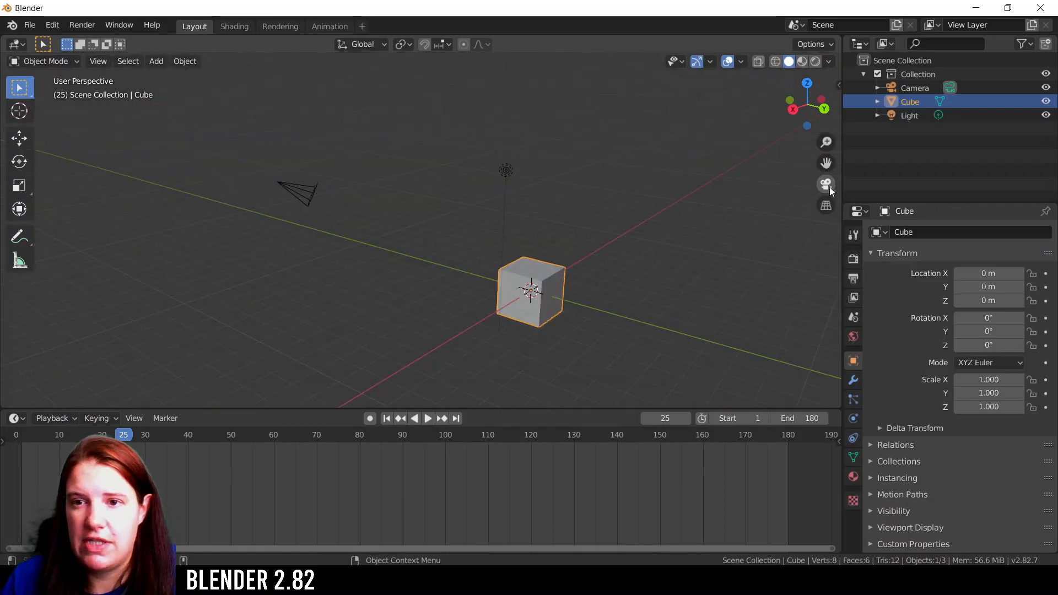
# View the scene from the Top viewpoint, and deselect the cube while returning to an angled perspective
pyautogui.click(100, 61)
pyautogui.moveTo(131, 220)
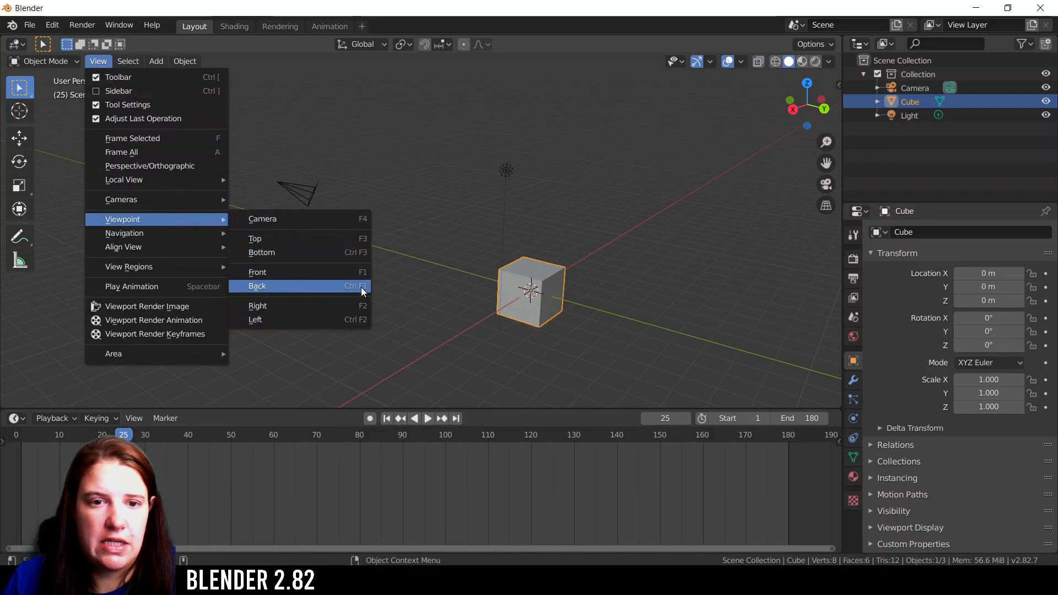
pyautogui.click(807, 82)
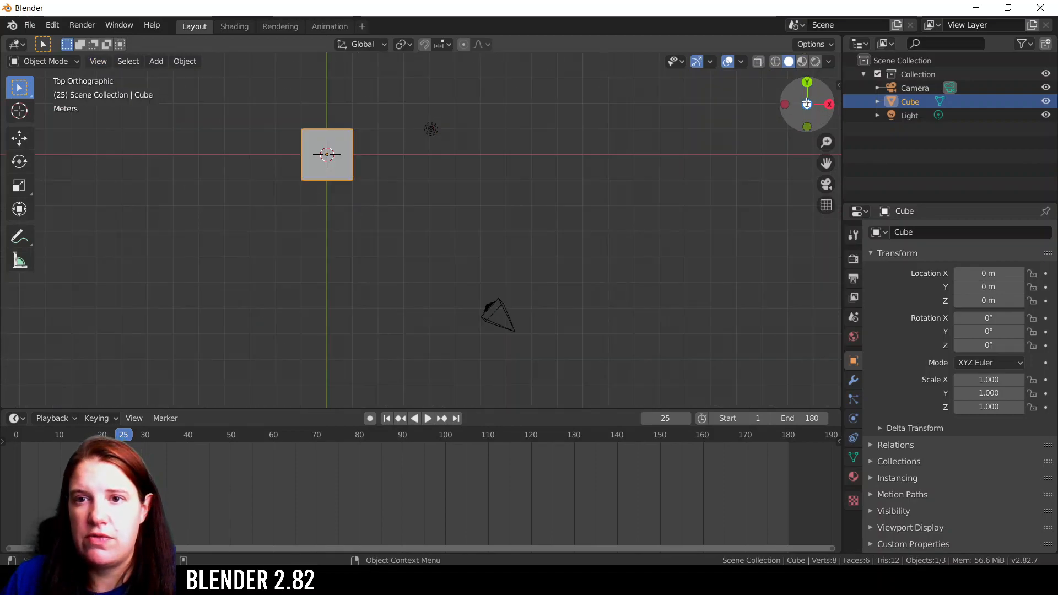
pyautogui.click(633, 208)
pyautogui.moveTo(632, 209); pyautogui.dragTo(82, 43, button='middle')
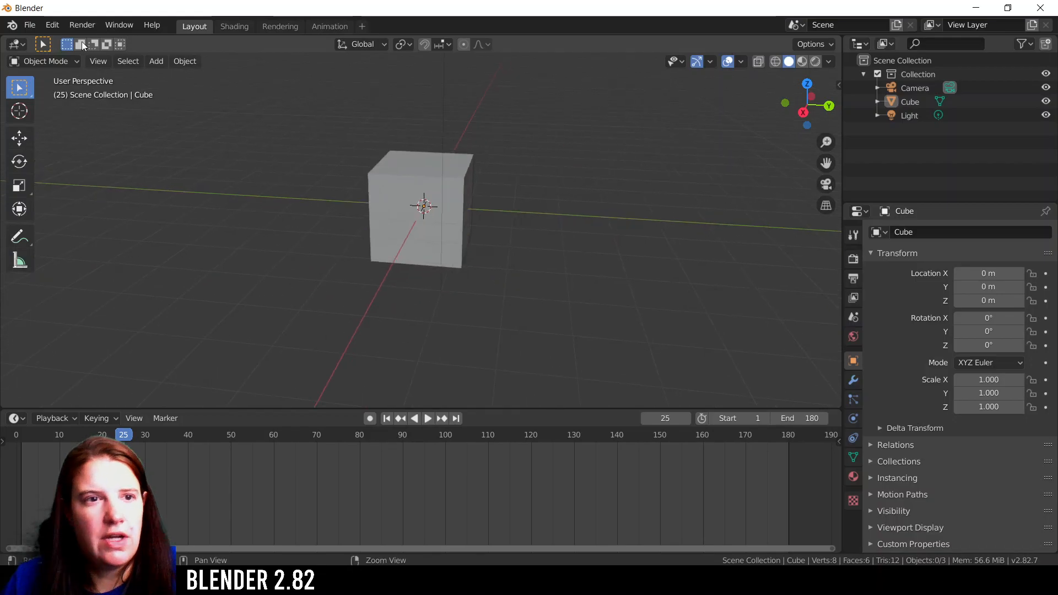
pyautogui.click(92, 61)
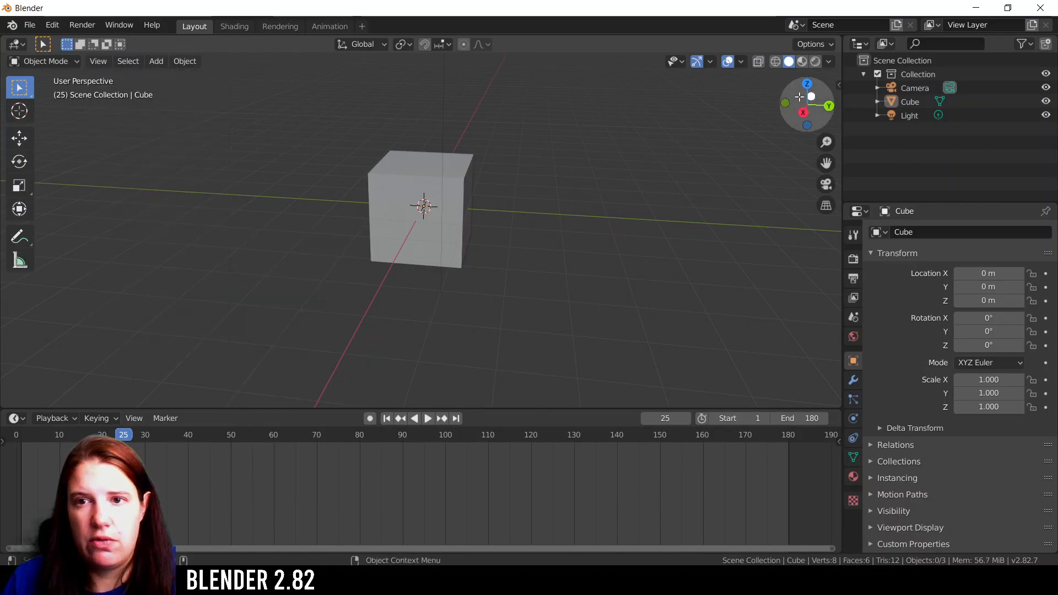
# Zoom to a box around the cube with Zoom Region, and repeat it from a far zoomed-out view
pyautogui.click(98, 60)
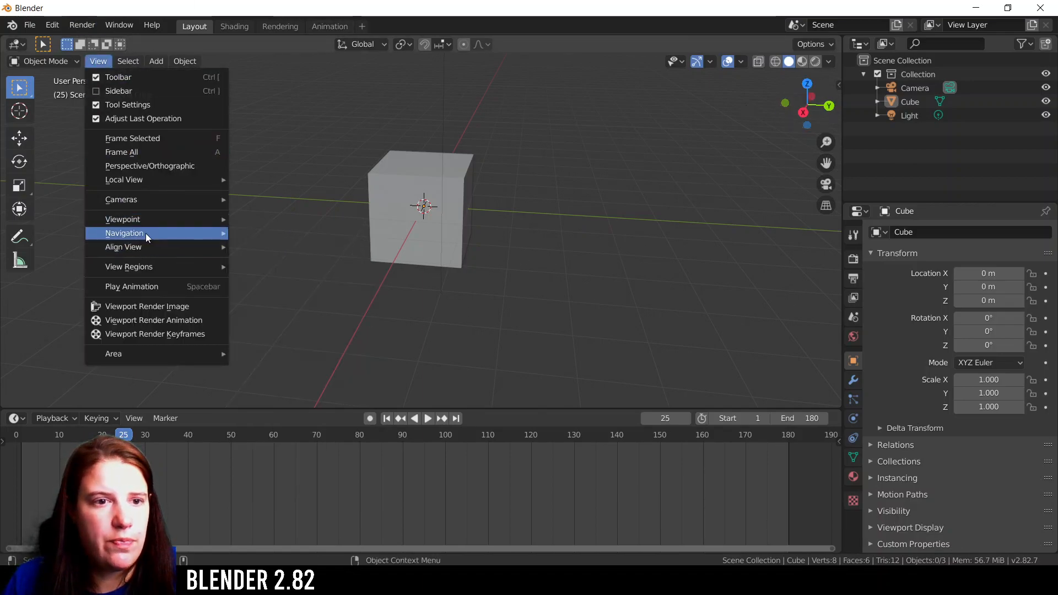
pyautogui.moveTo(146, 234)
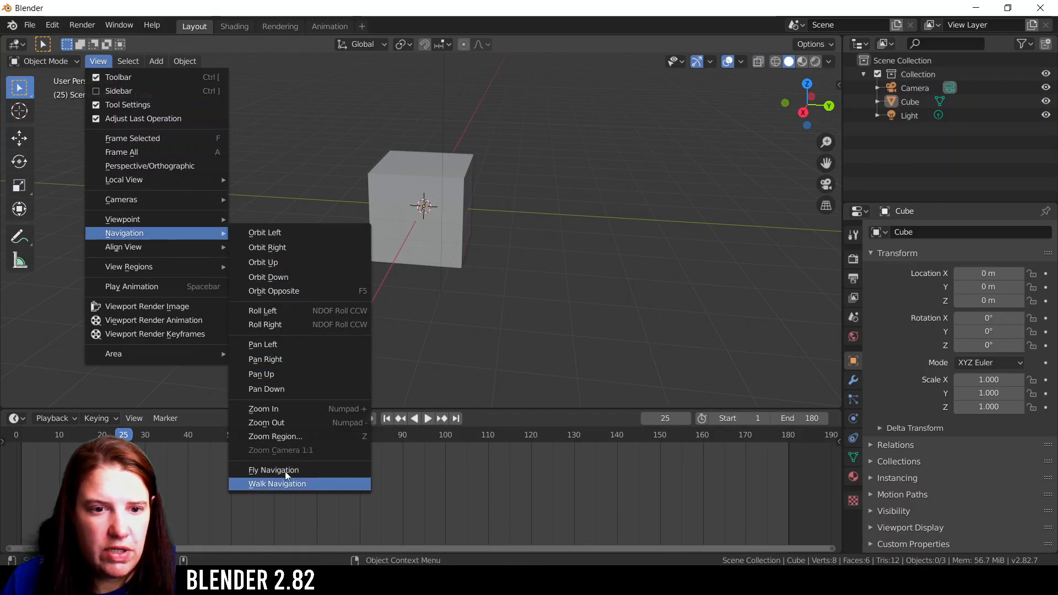
pyautogui.click(281, 436)
pyautogui.moveTo(273, 115); pyautogui.dragTo(563, 302)
pyautogui.scroll(3, 260, 165)
pyautogui.scroll(-5, 441, 137)
pyautogui.scroll(-8, 606, 303)
pyautogui.scroll(-3, 689, 358)
pyautogui.hotkey('shift', 'b')
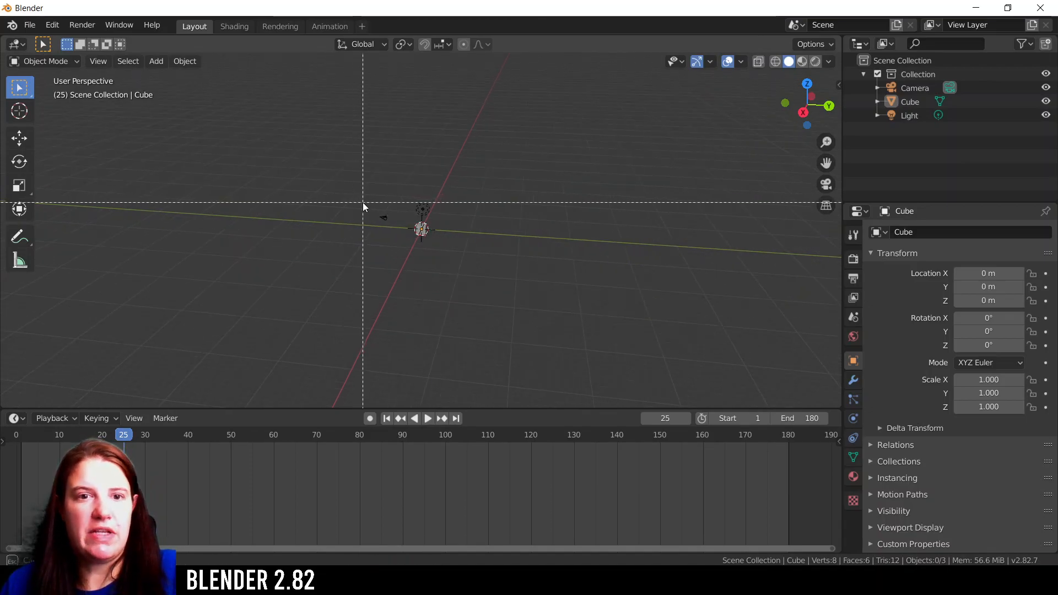
pyautogui.moveTo(408, 214); pyautogui.dragTo(446, 251)
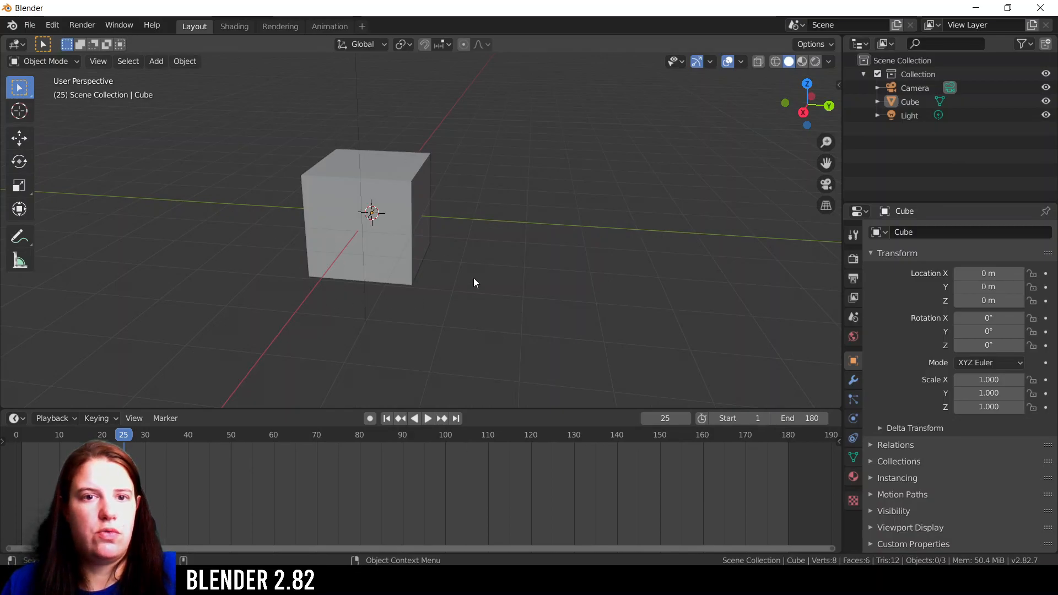
# Examine the view alignment, view region, animation playback and viewport render commands, without applying any
pyautogui.click(98, 62)
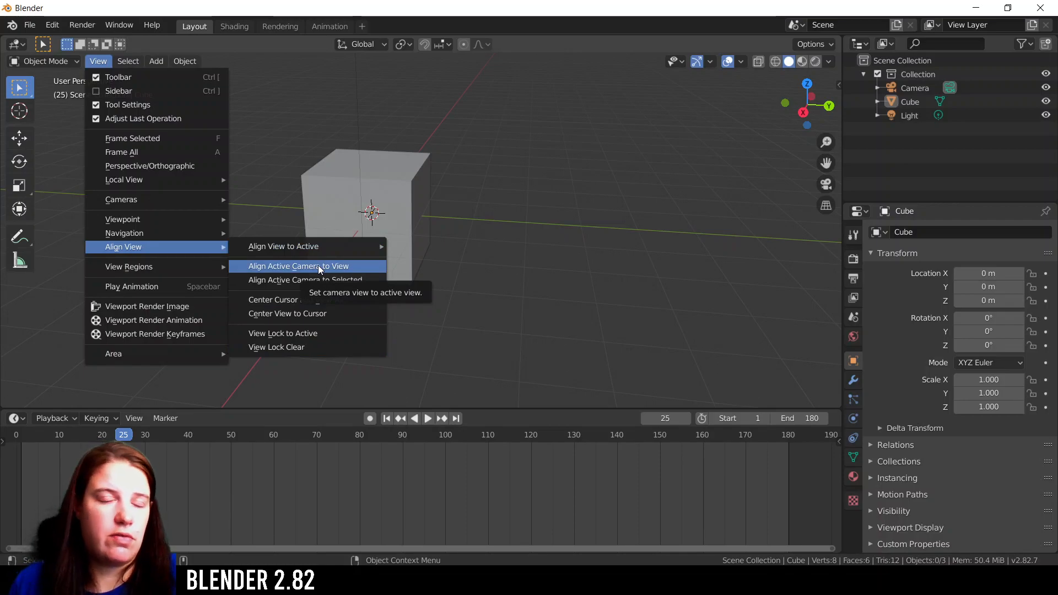
pyautogui.moveTo(164, 266)
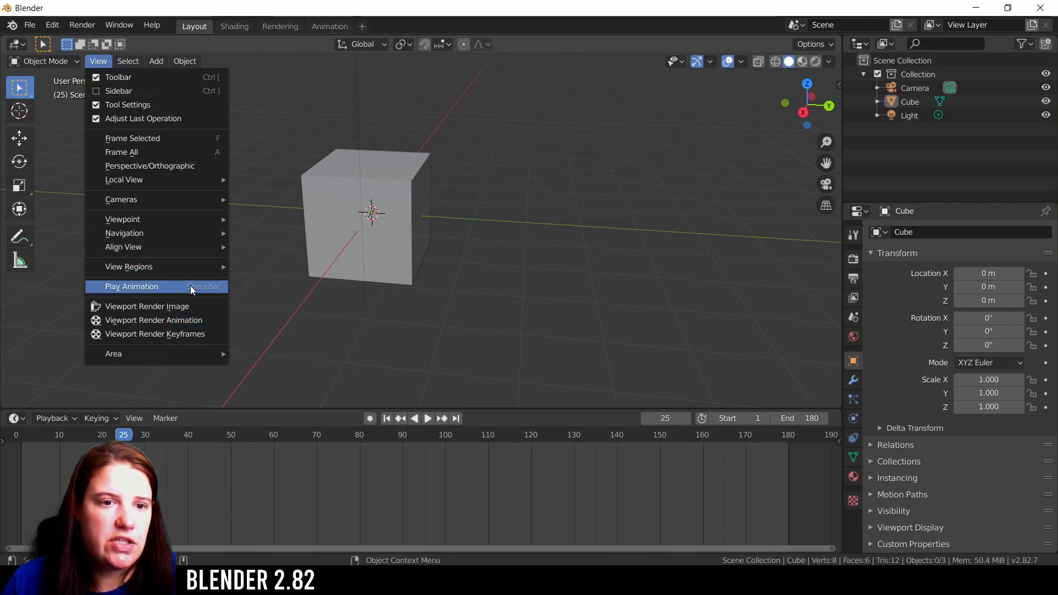
pyautogui.click(98, 61)
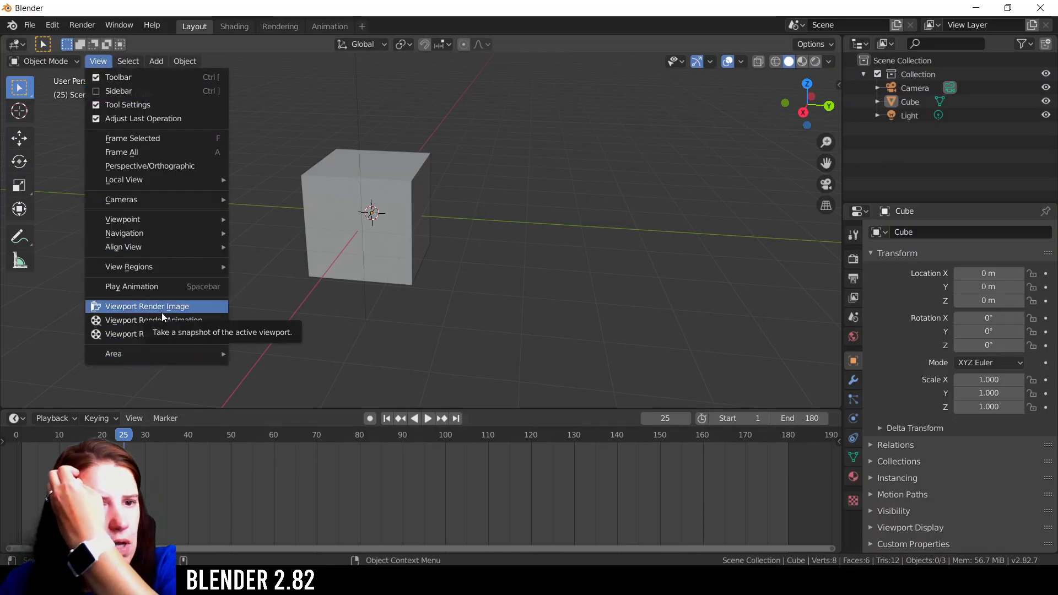
pyautogui.click(100, 62)
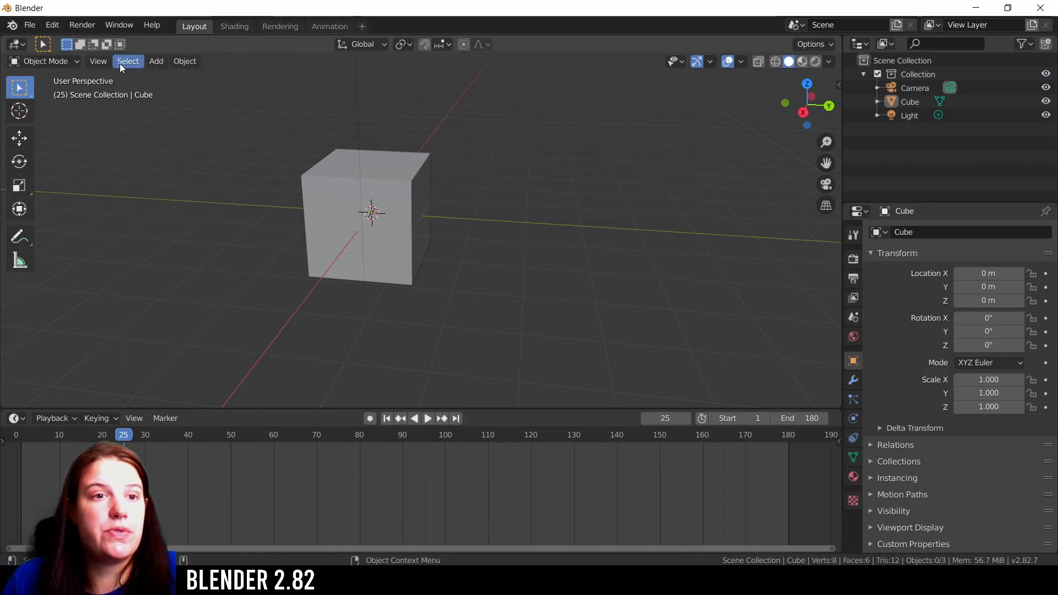
pyautogui.click(98, 64)
pyautogui.click(98, 64)
# Examine the object selection commands, from Box Select and Circle Select to Select Grouped and Select Linked, and compare them with the selection tool
pyautogui.click(135, 64)
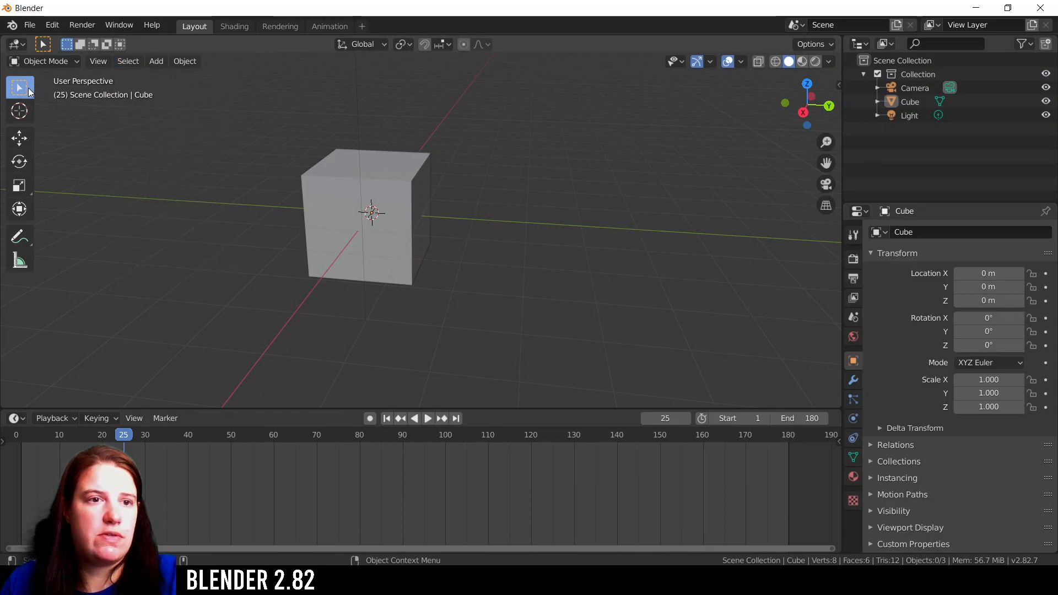
pyautogui.click(129, 62)
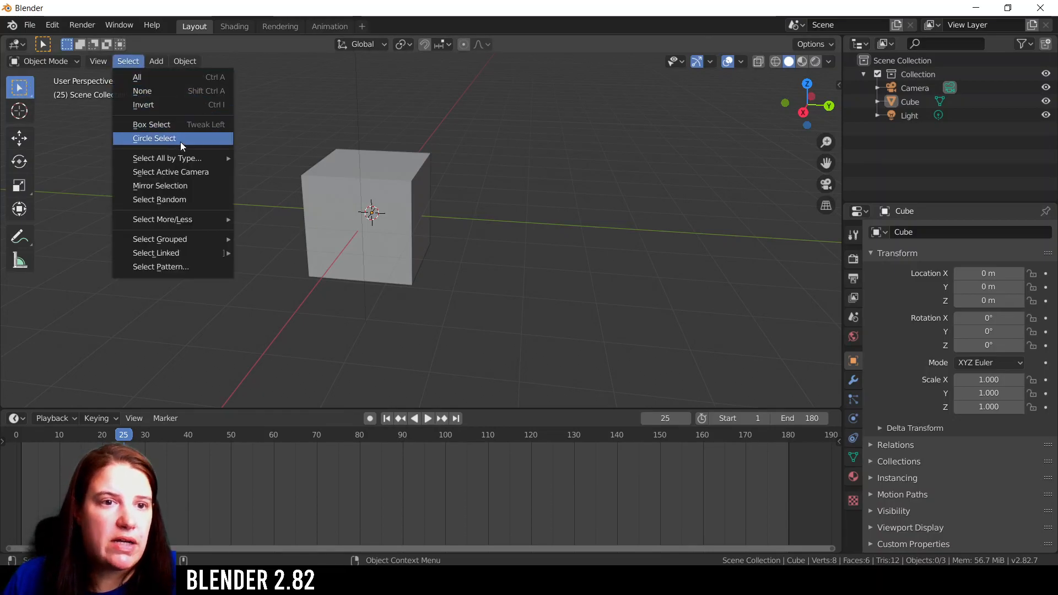
pyautogui.click(20, 87)
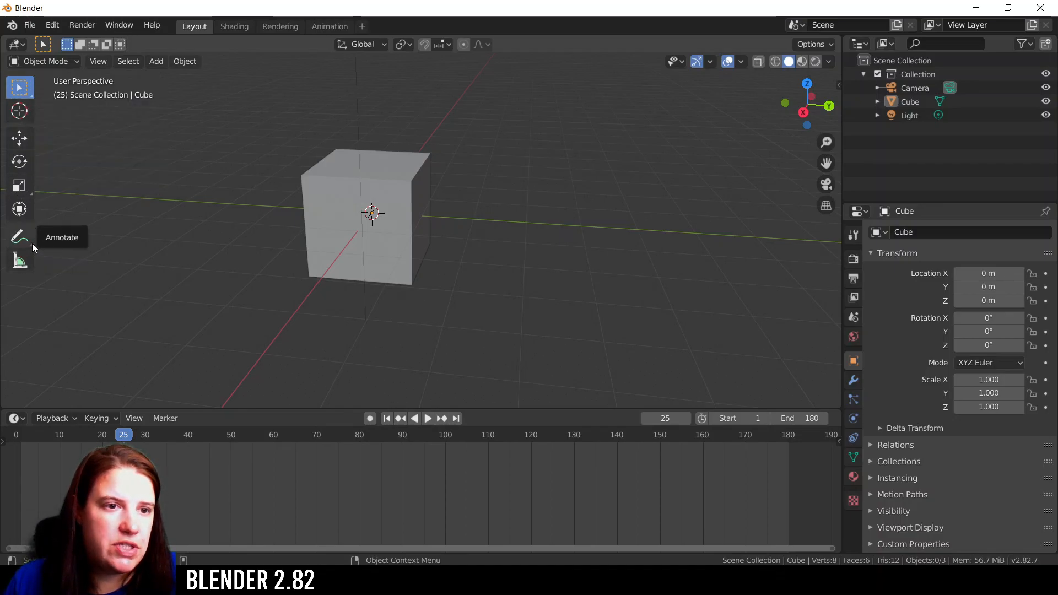
pyautogui.click(128, 61)
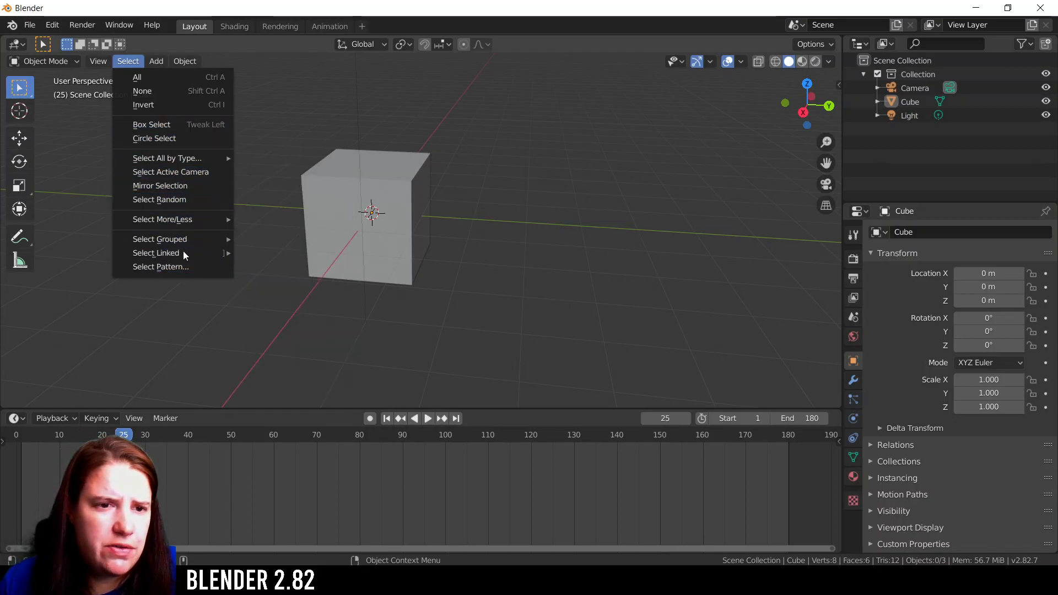
# Add a Monkey mesh to the scene
pyautogui.click(158, 62)
pyautogui.click(158, 61)
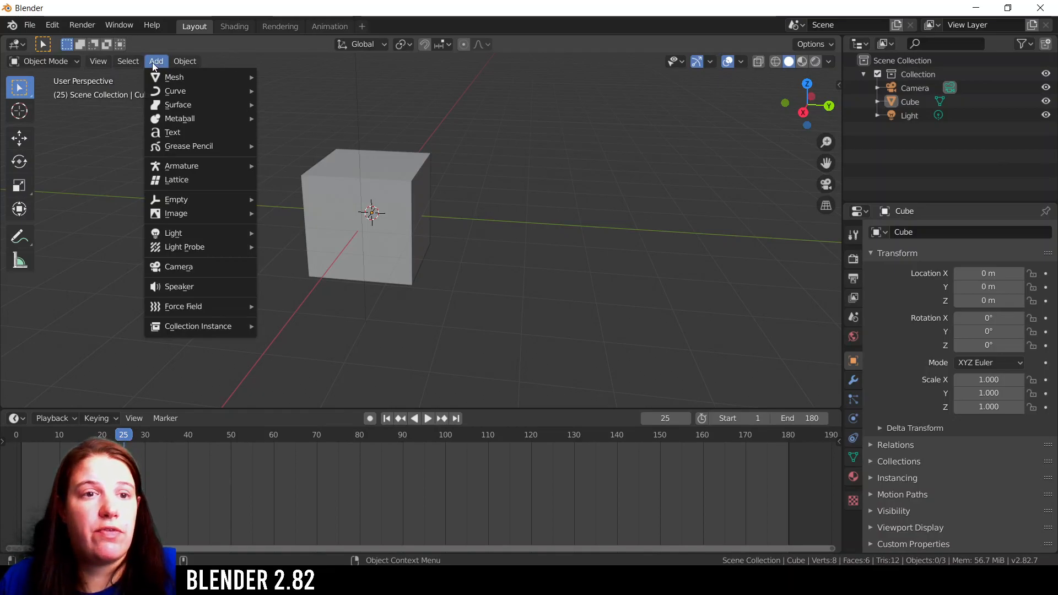
pyautogui.moveTo(170, 79)
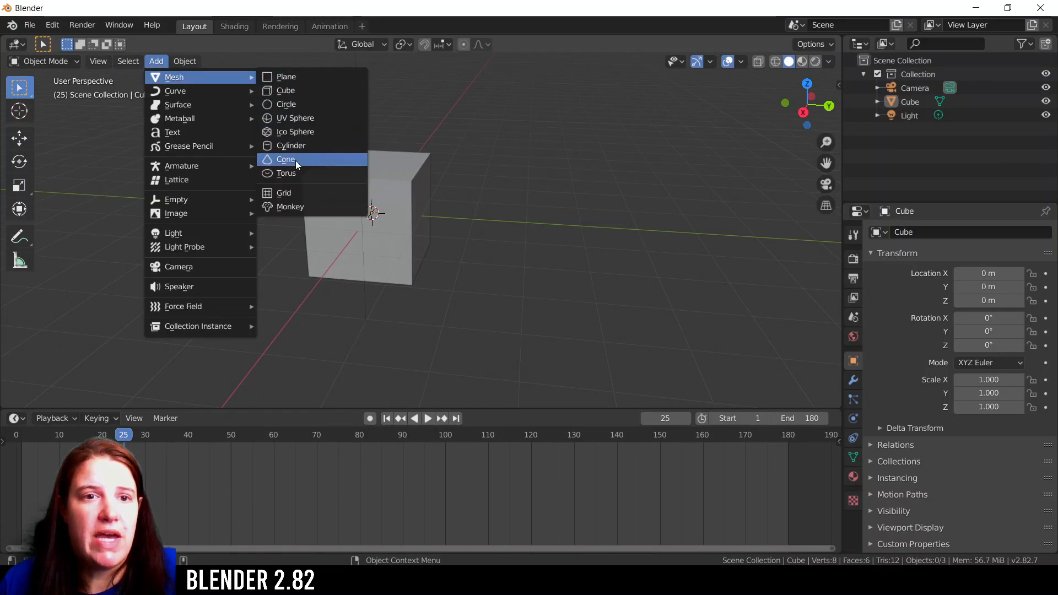
pyautogui.click(282, 207)
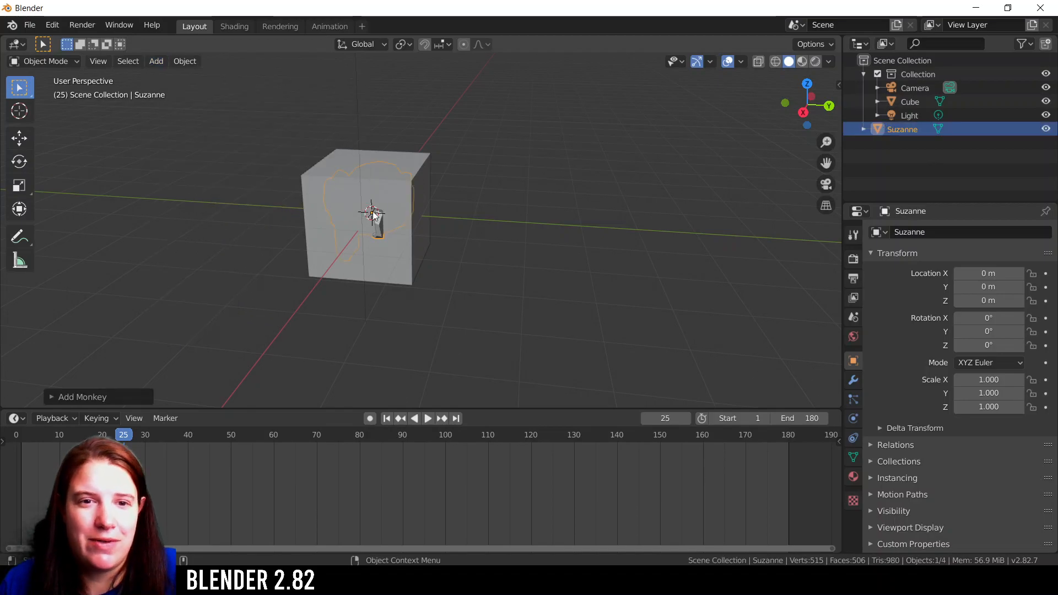
# Move the monkey out of the cube along the Y axis to about 4.19 m, and view it from its front side
pyautogui.hotkey('shift', 'space')
pyautogui.press('g')
pyautogui.moveTo(430, 218); pyautogui.dragTo(654, 249)
pyautogui.click(653, 250)
pyautogui.moveTo(602, 269); pyautogui.dragTo(376, 221, button='middle')
# Add a second cube mesh and move it along the X axis to about 4.82 m
pyautogui.click(156, 61)
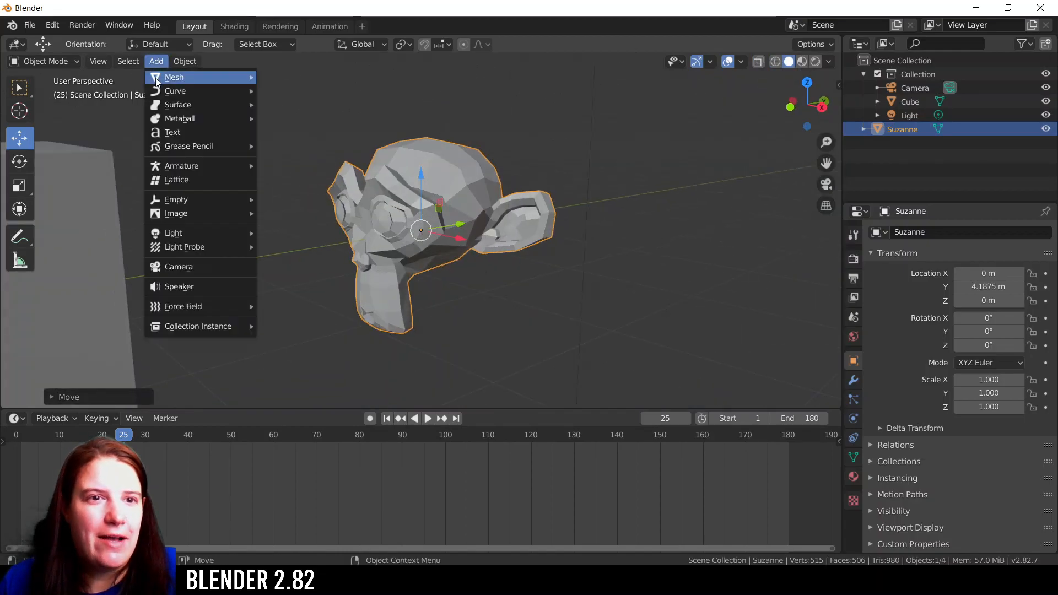
pyautogui.moveTo(155, 77)
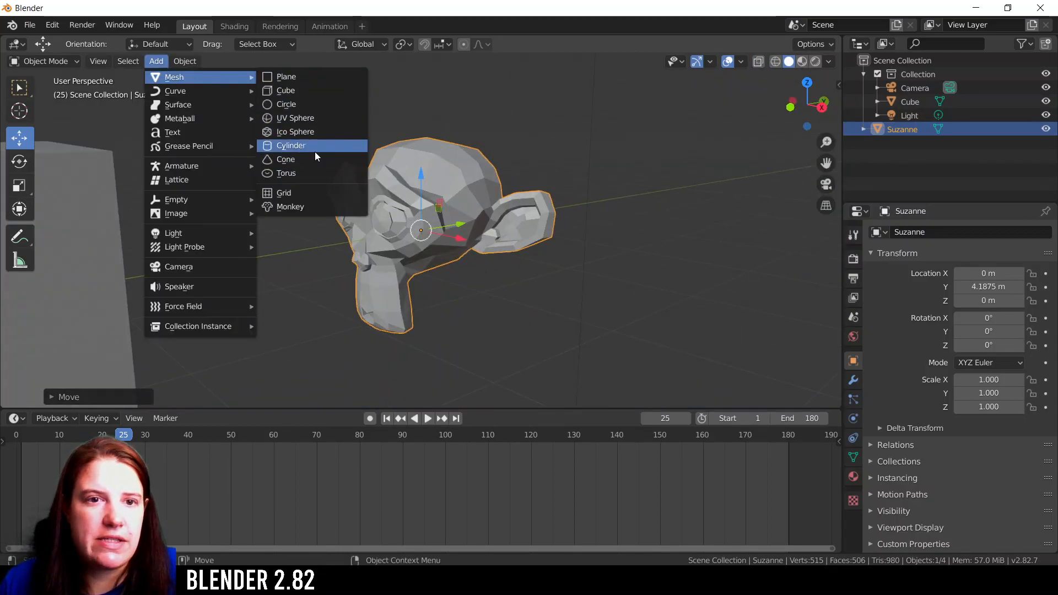
pyautogui.click(292, 91)
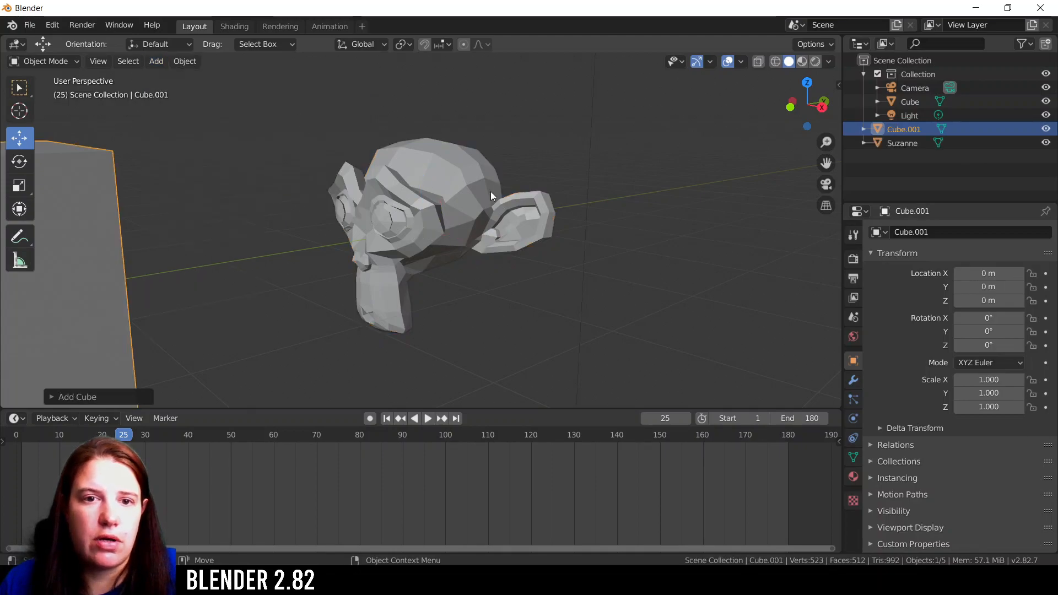
pyautogui.scroll(3, 277, 146)
pyautogui.scroll(-6, 524, 326)
pyautogui.moveTo(345, 257); pyautogui.dragTo(468, 207)
# Examine the other object types that can be added, including Grease Pencil, Armature, Image, Light, Speaker and Force Field
pyautogui.click(134, 65)
pyautogui.moveTo(155, 65)
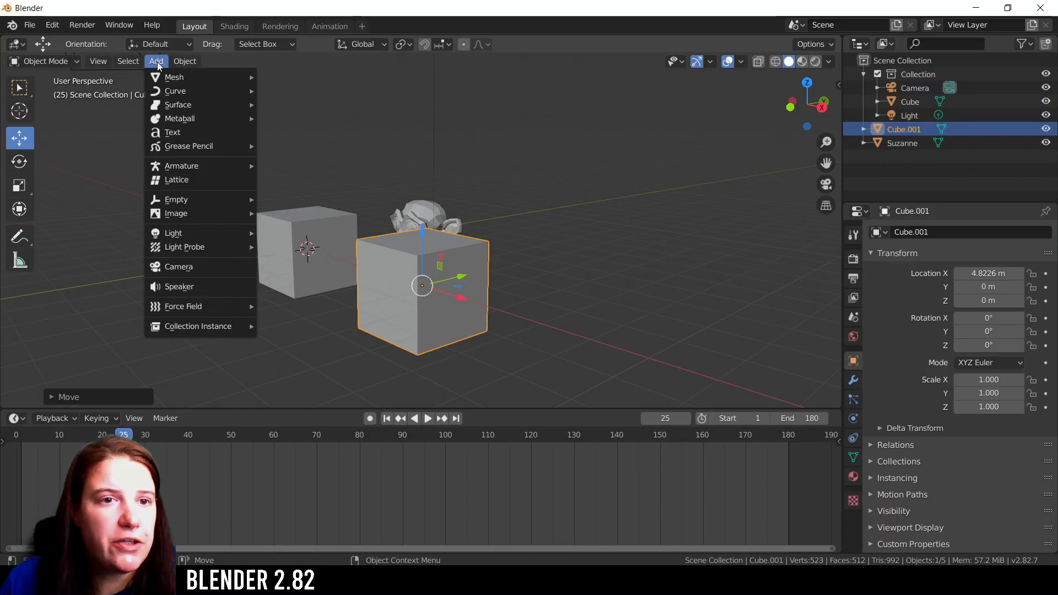
pyautogui.moveTo(173, 114)
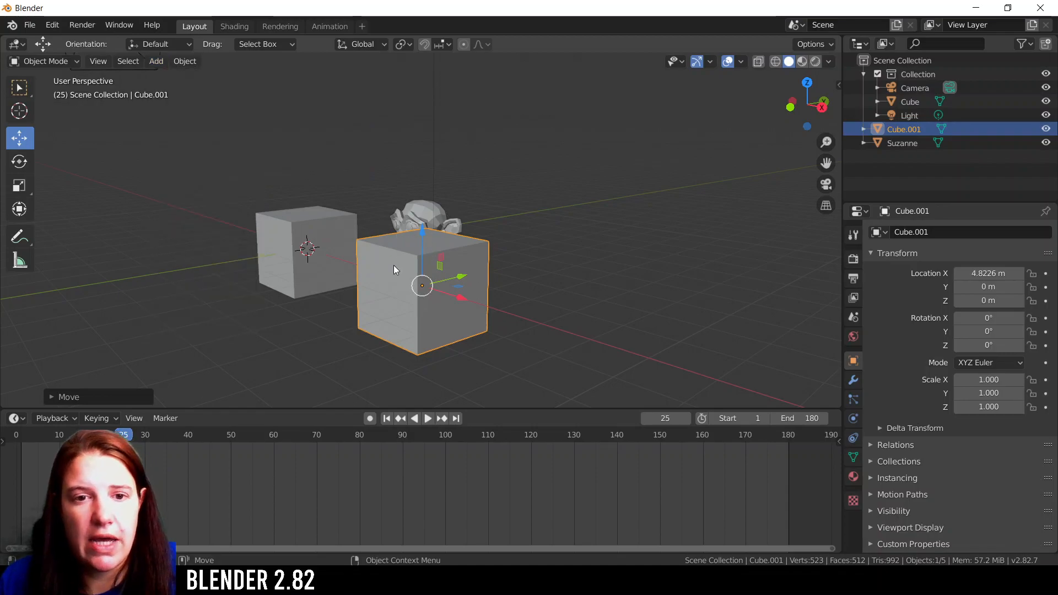
pyautogui.click(156, 61)
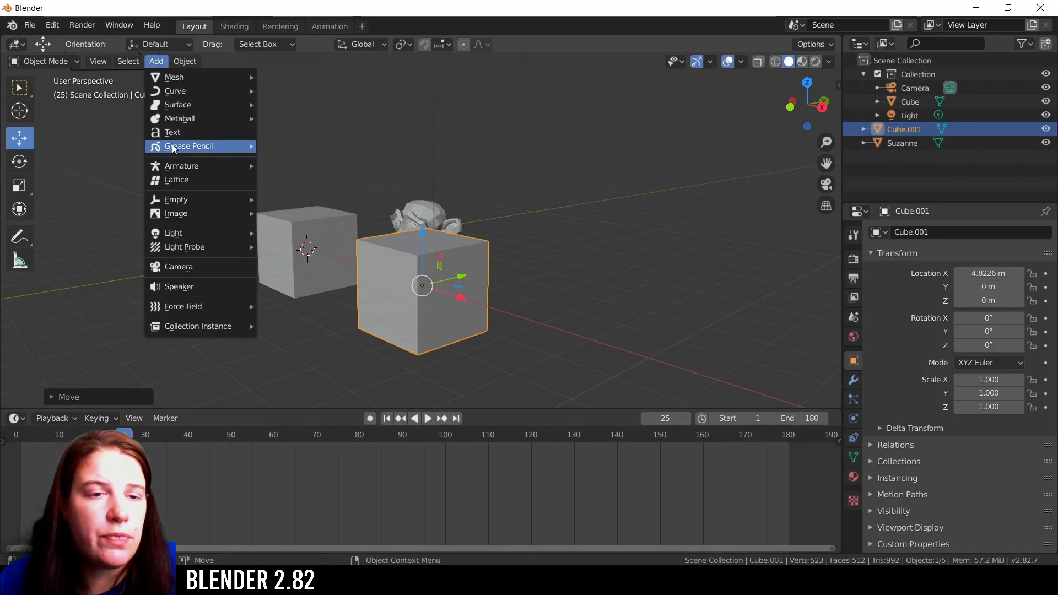
pyautogui.moveTo(194, 172)
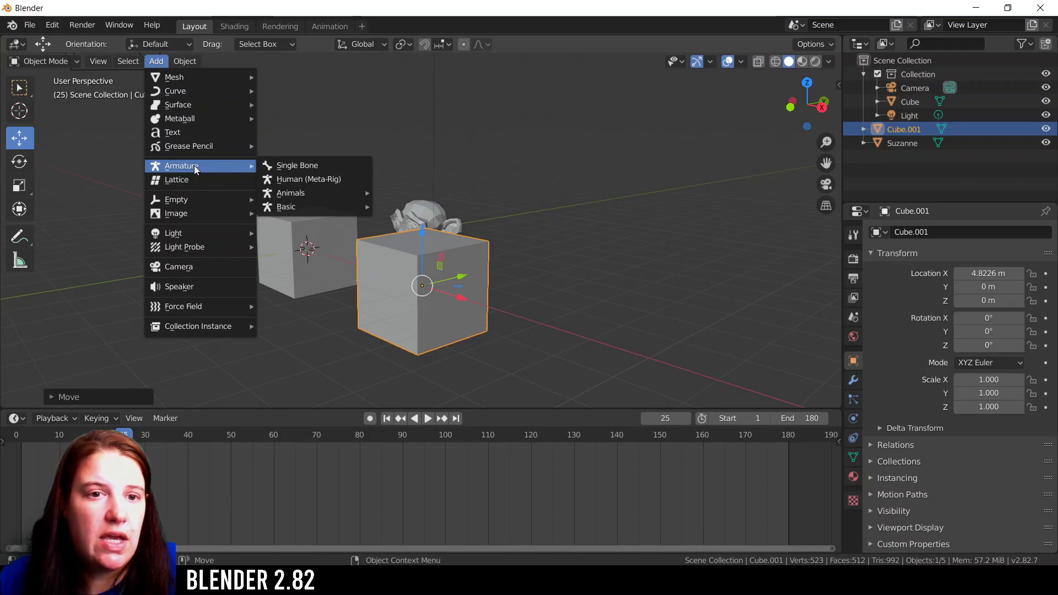
pyautogui.moveTo(191, 200)
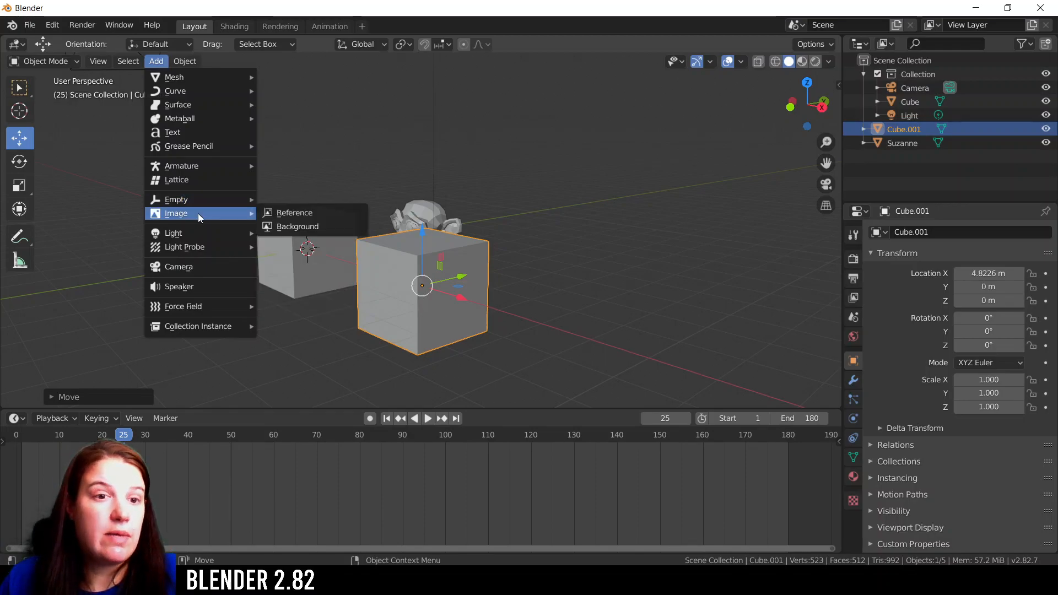
pyautogui.moveTo(226, 234)
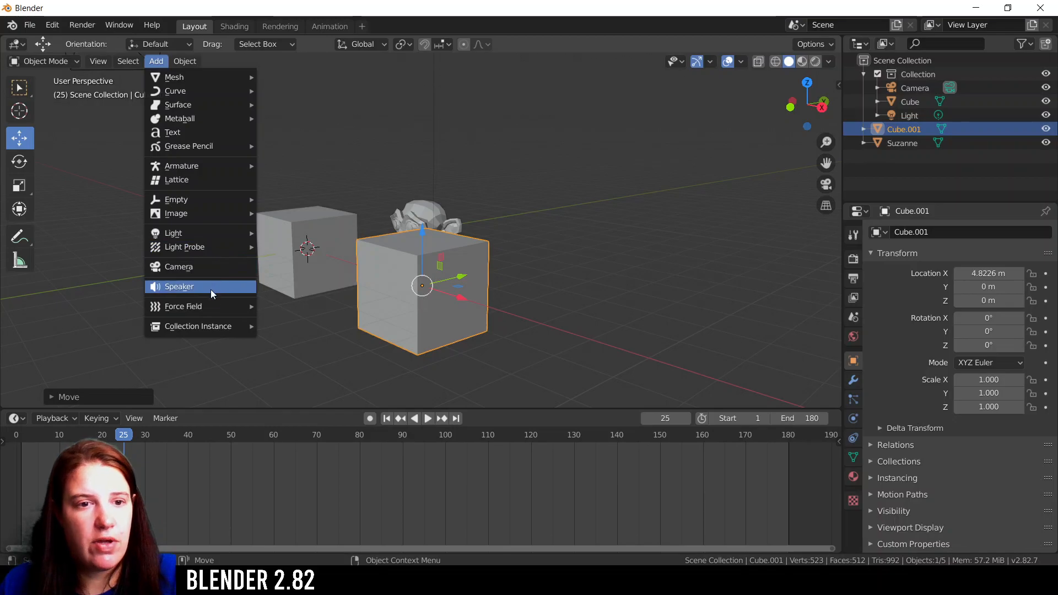
pyautogui.moveTo(204, 335)
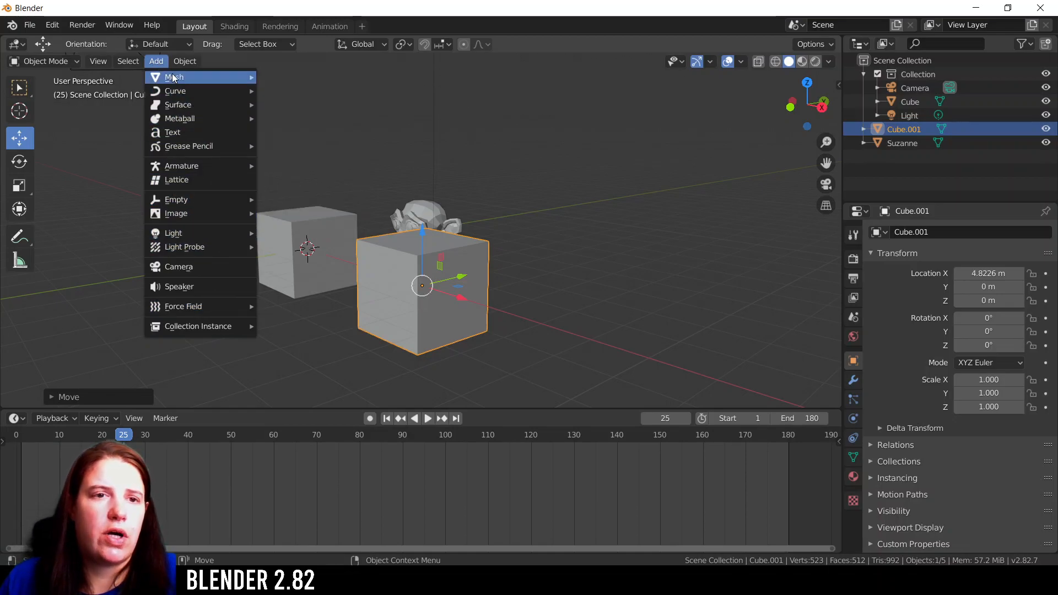
# Examine the operations available for the selected cube, including Transform, Set Origin, Apply, Parent, Collection, Relations and Track
pyautogui.moveTo(191, 62)
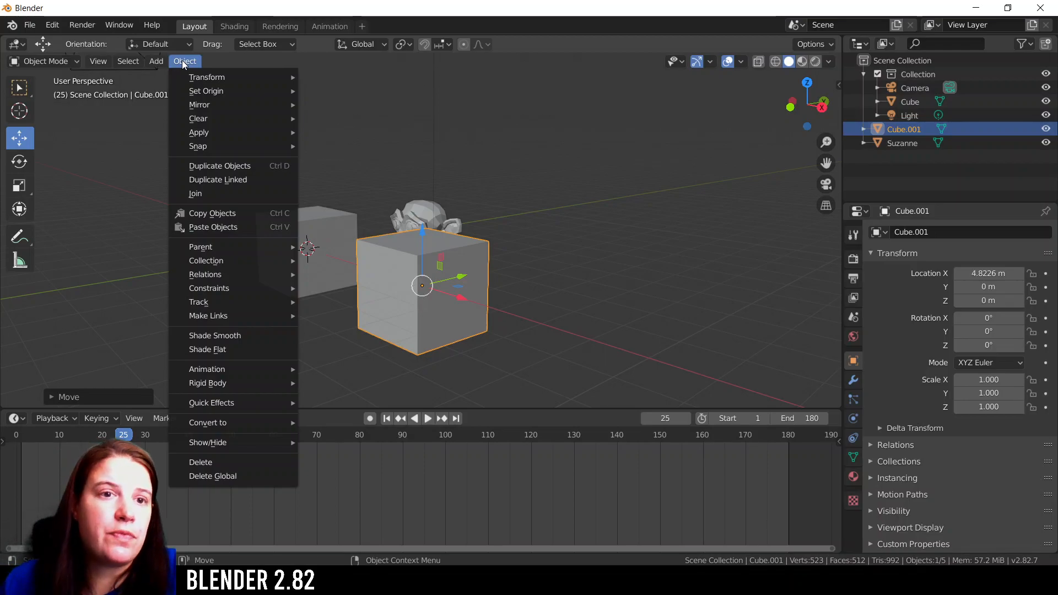
pyautogui.moveTo(197, 81)
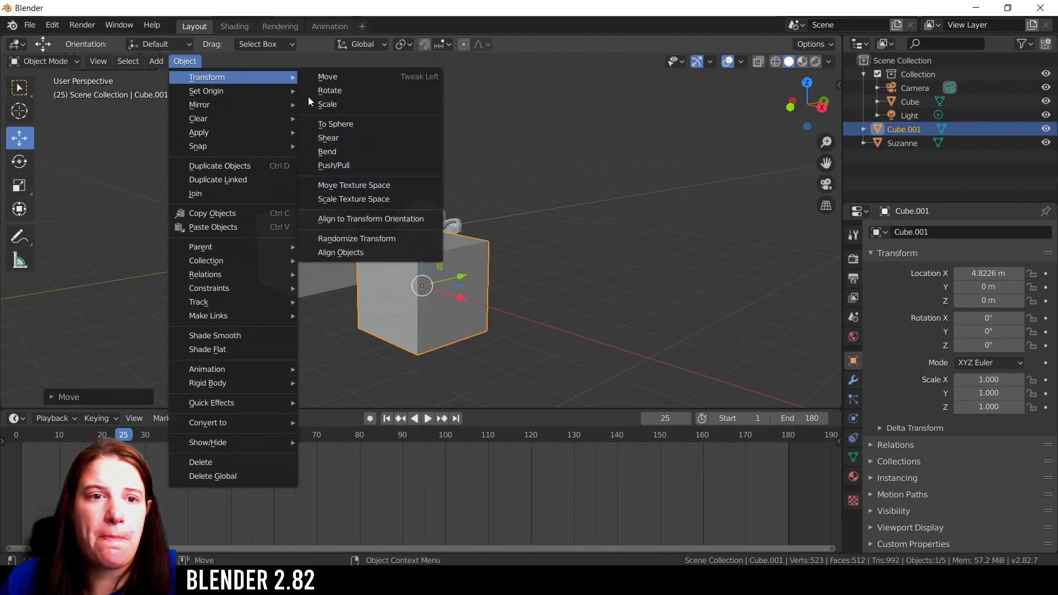
pyautogui.moveTo(243, 92)
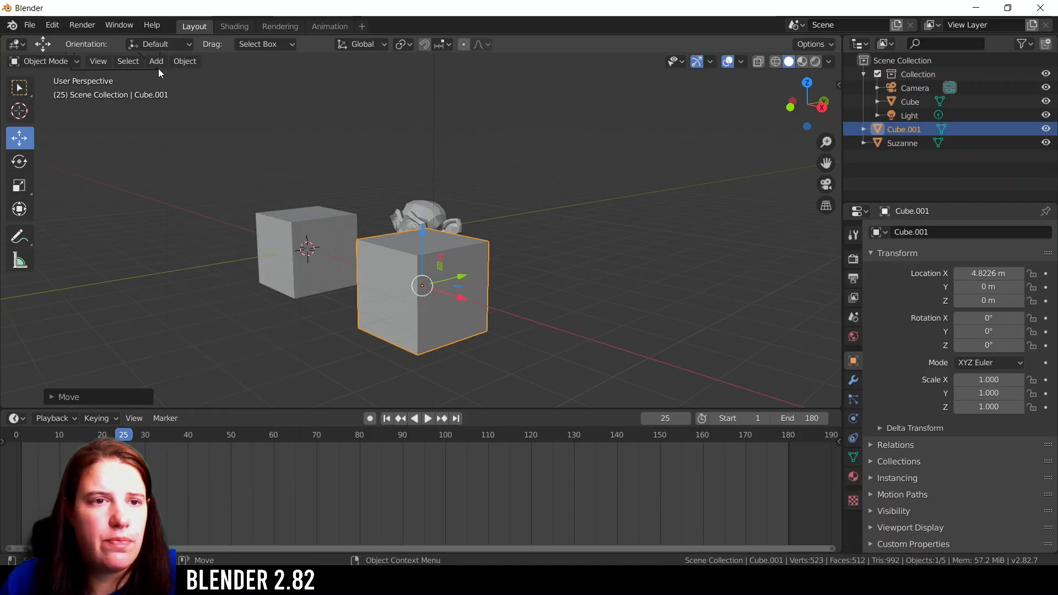
pyautogui.click(184, 61)
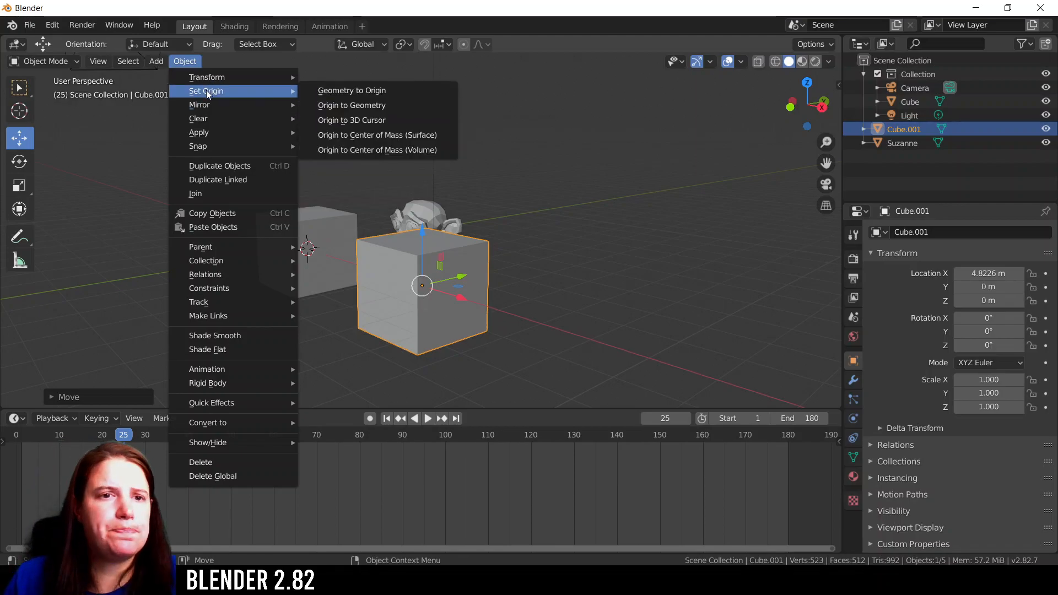
pyautogui.moveTo(206, 124)
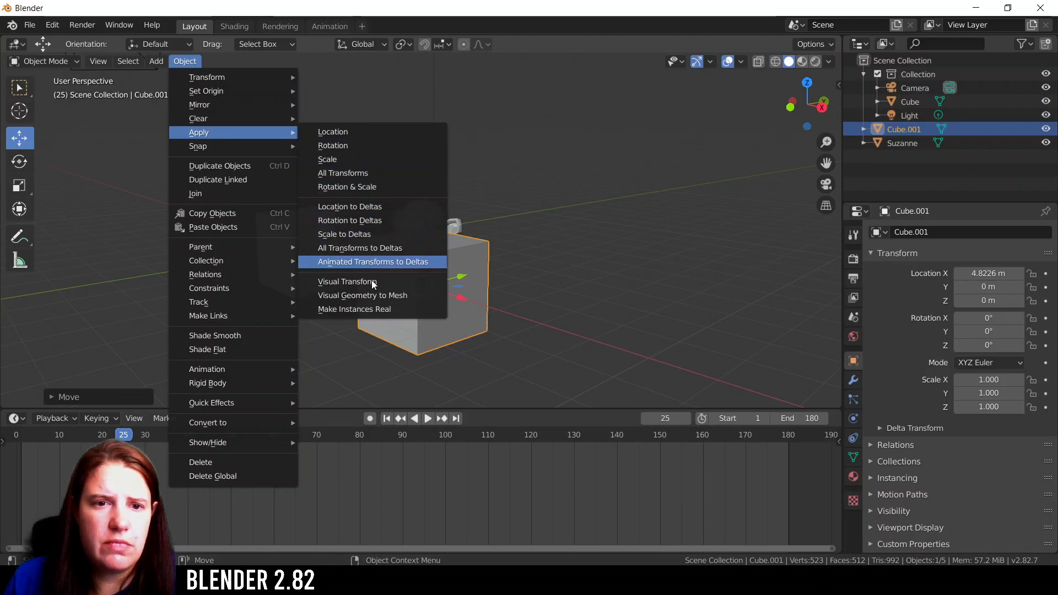
pyautogui.moveTo(280, 150)
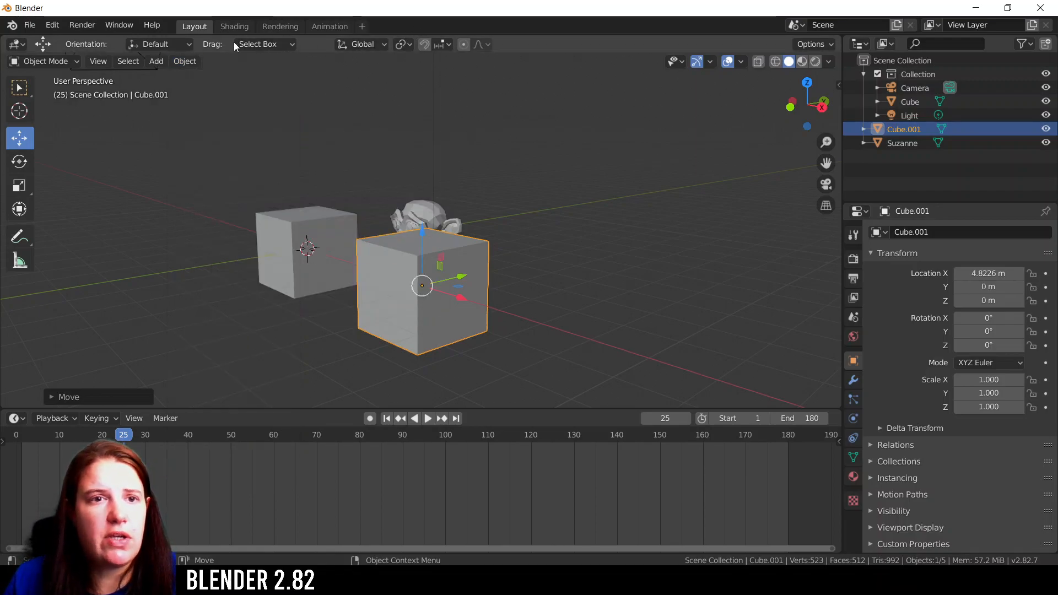
pyautogui.click(183, 65)
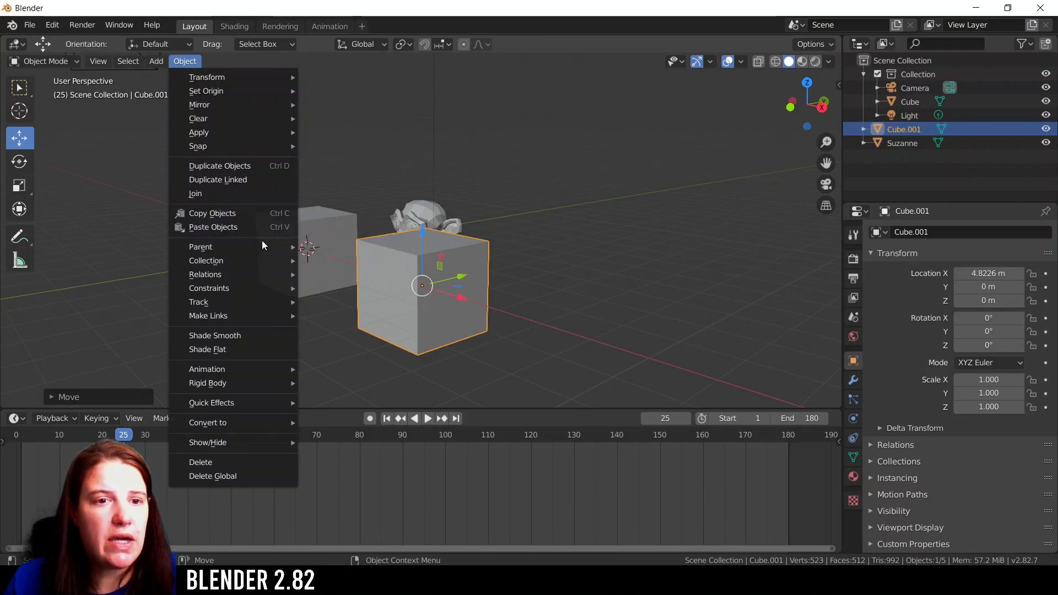
pyautogui.moveTo(260, 248)
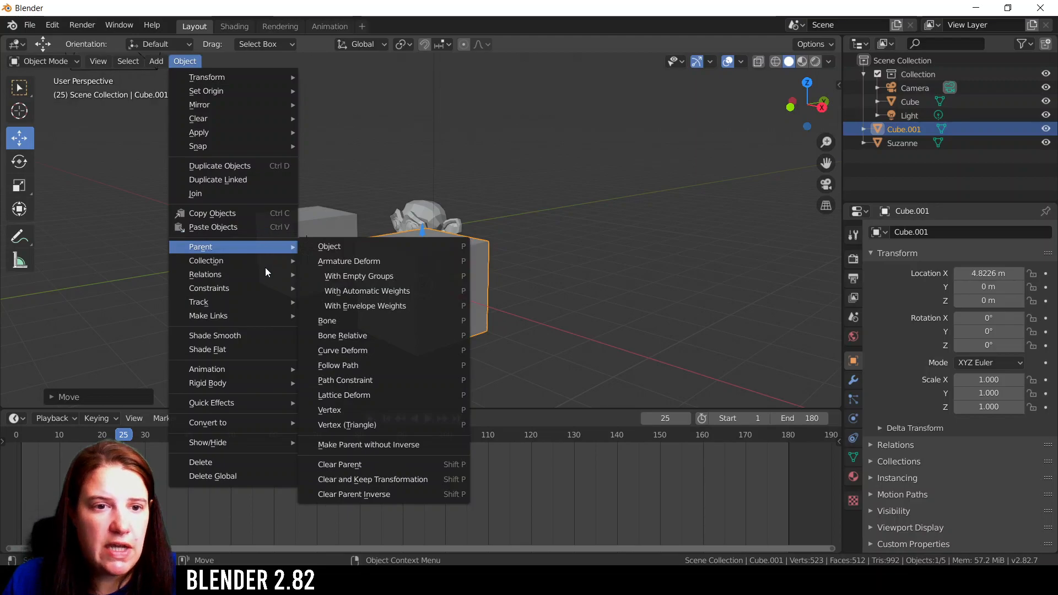
pyautogui.moveTo(223, 276)
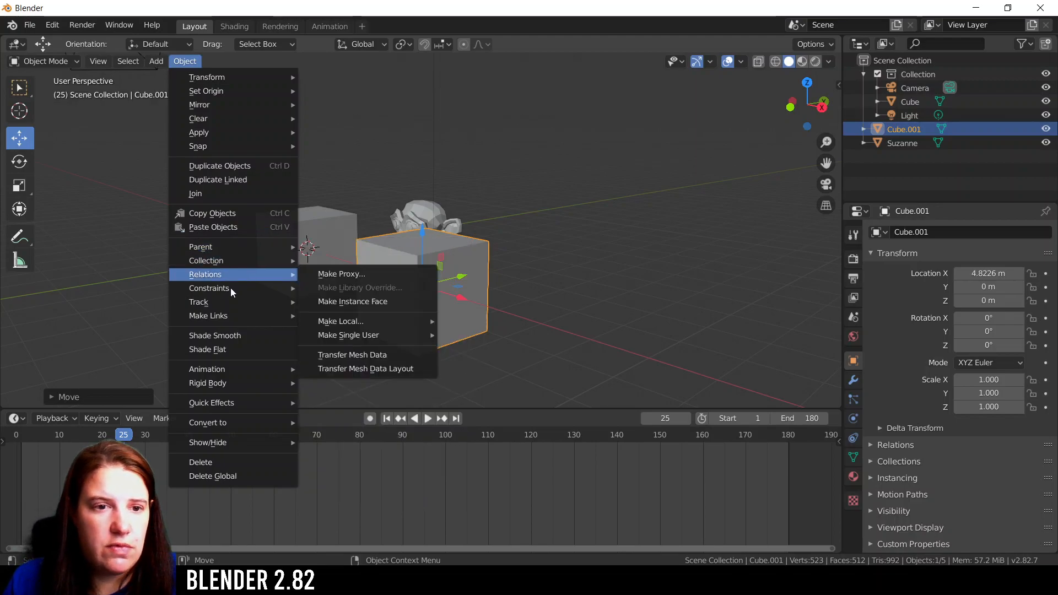
pyautogui.moveTo(222, 245)
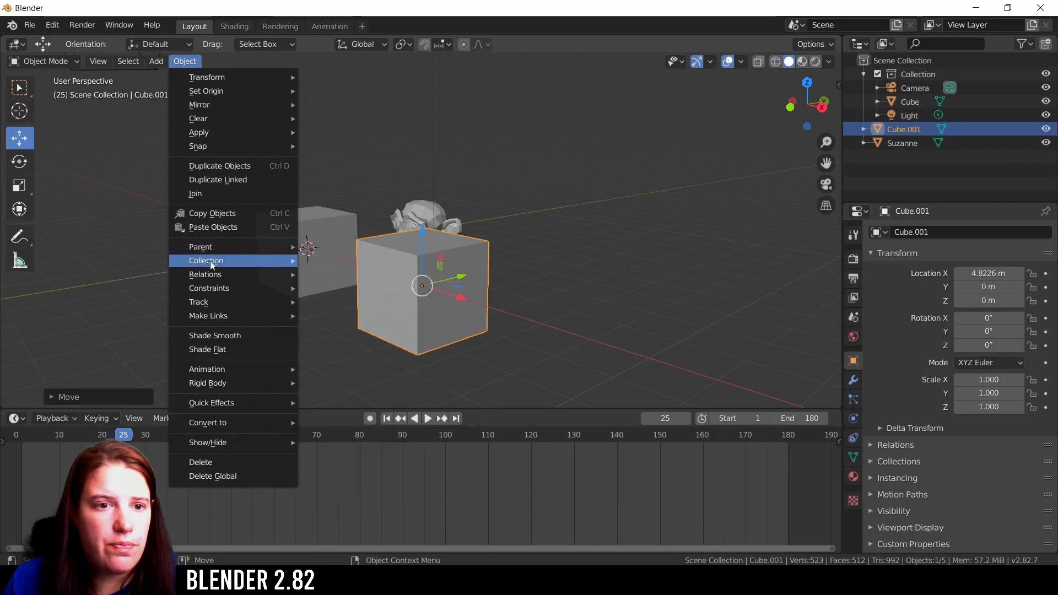
pyautogui.moveTo(216, 302)
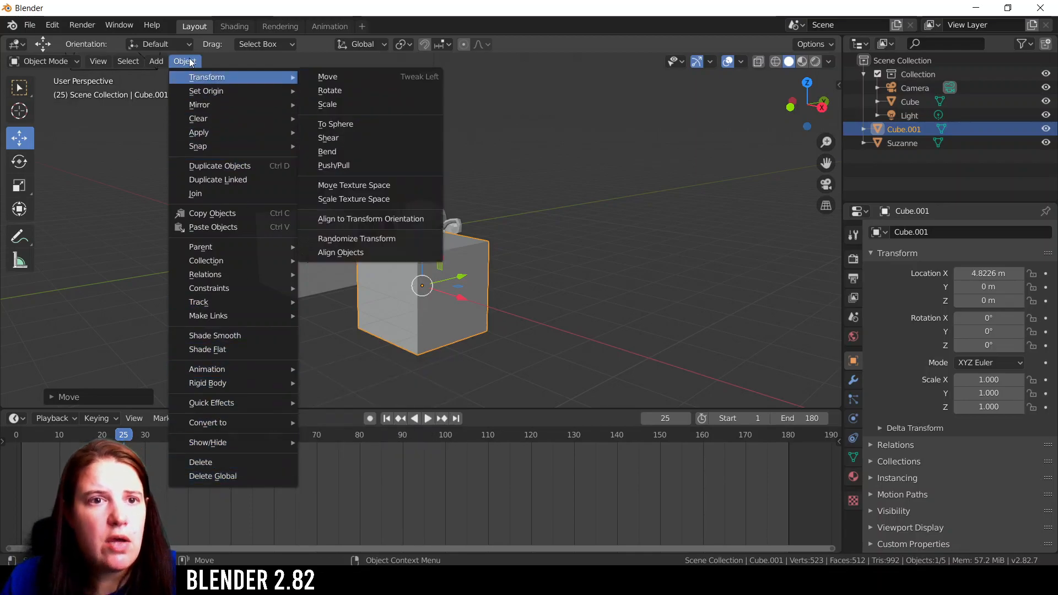
# Deselect the second cube, and visit the Shading workspace before returning to Layout
pyautogui.click(118, 227)
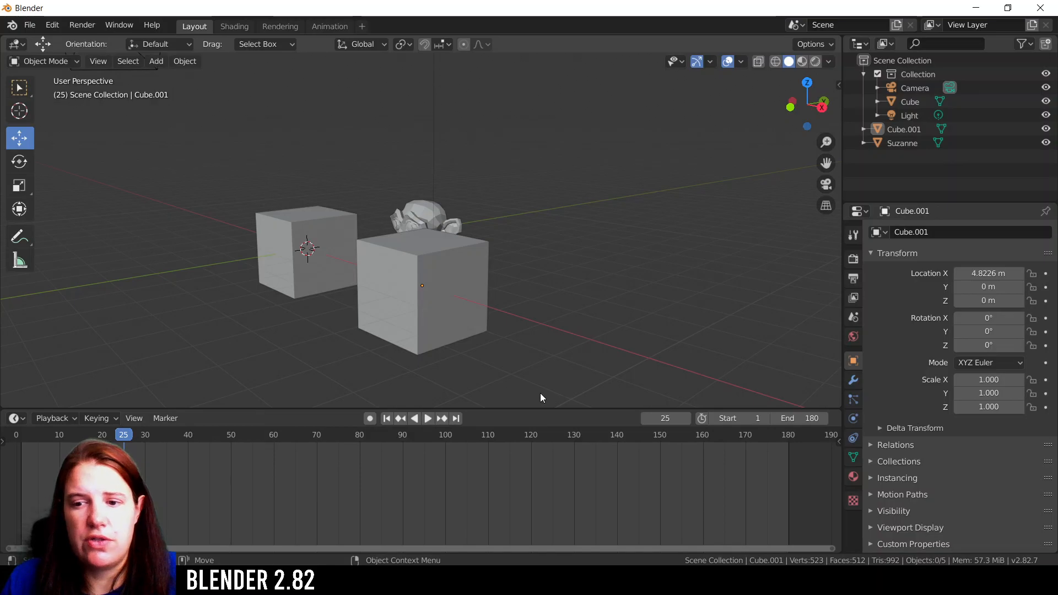
pyautogui.click(242, 29)
pyautogui.click(190, 28)
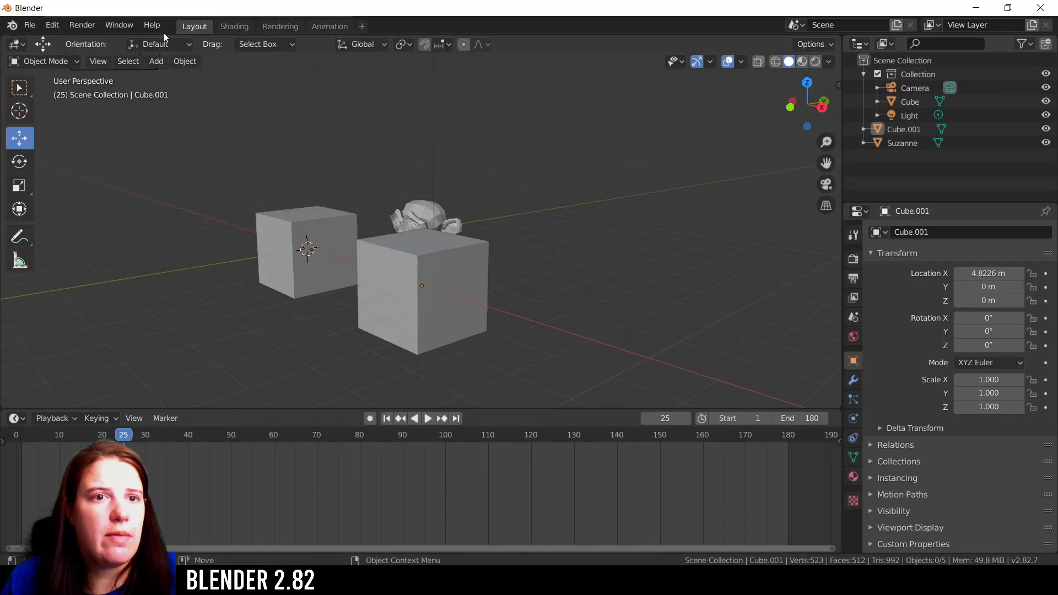
# Examine the application-level File, Edit, Window and Render commands
pyautogui.click(35, 28)
pyautogui.moveTo(55, 26)
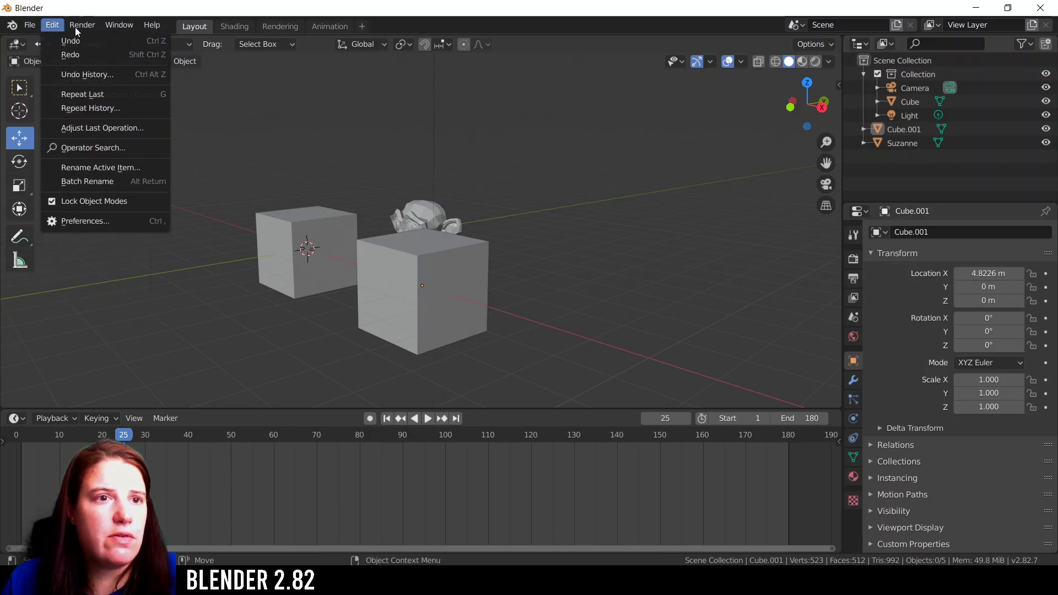
pyautogui.moveTo(121, 25)
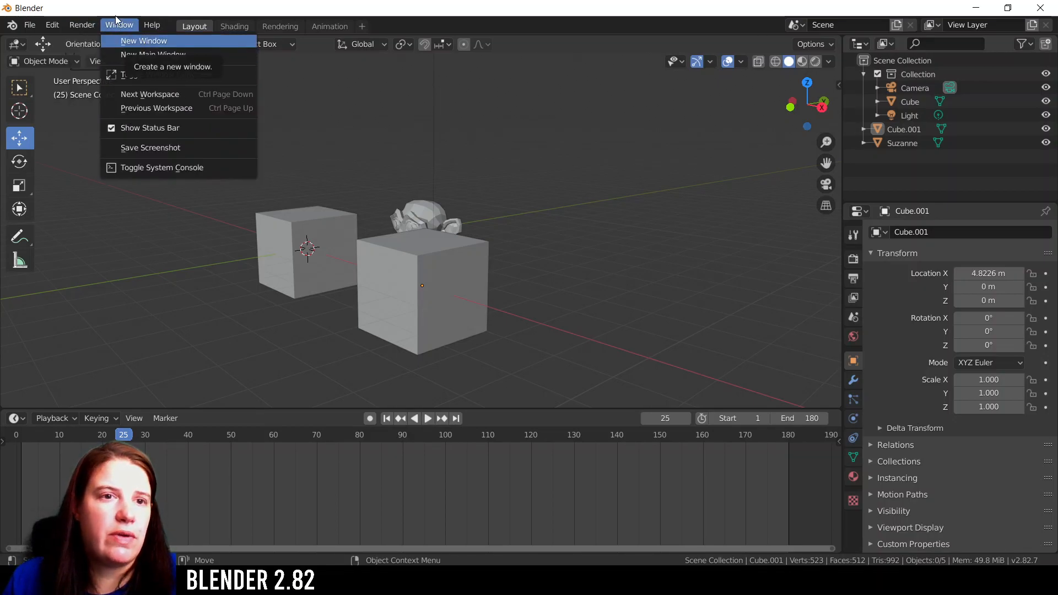
pyautogui.click(121, 27)
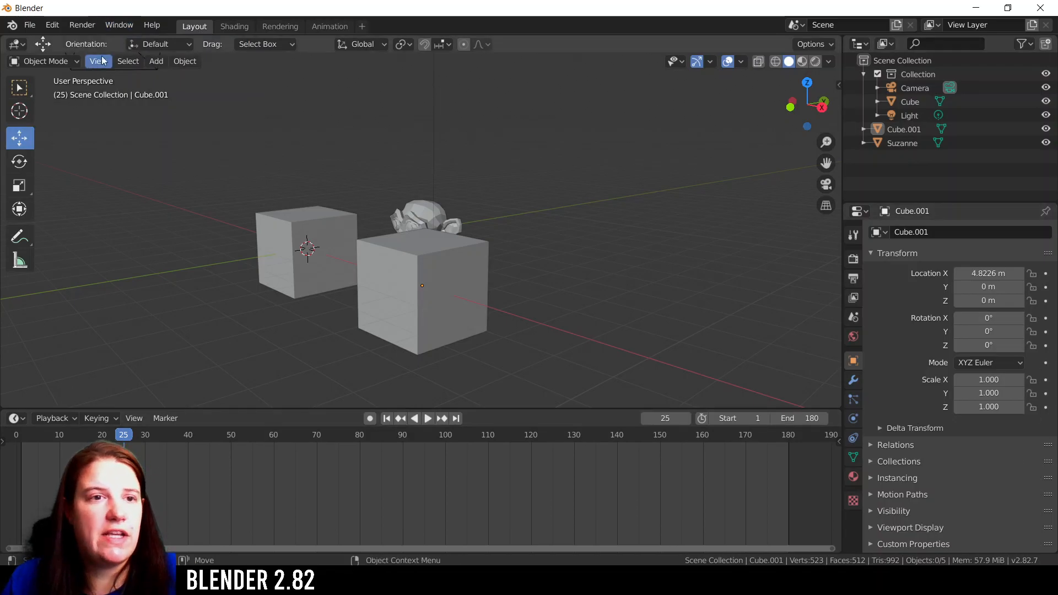
pyautogui.click(78, 29)
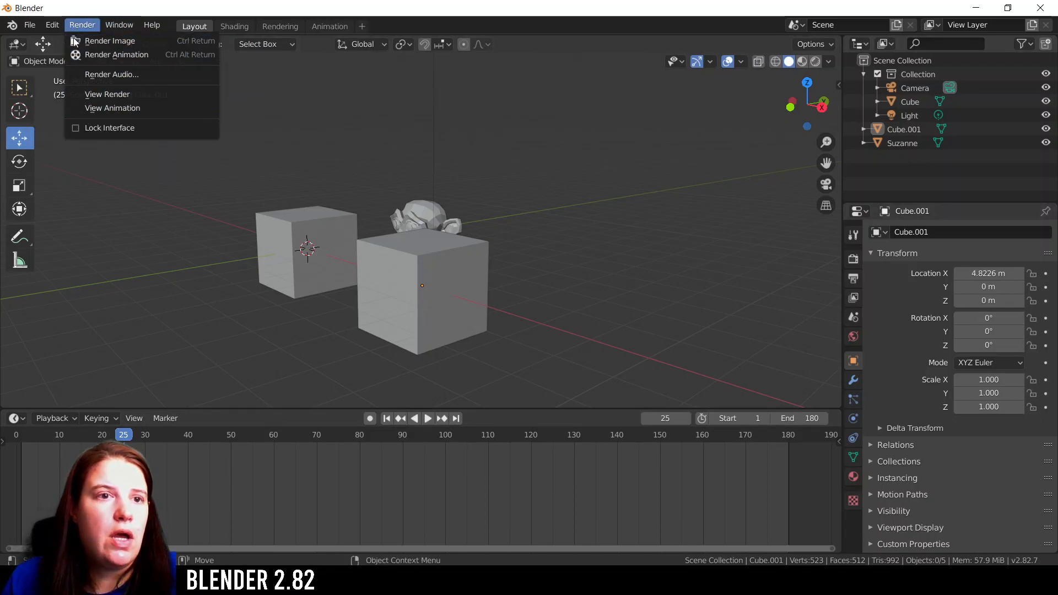
# Open the Preferences at the Interface settings and enlarge the Preferences window
pyautogui.click(47, 24)
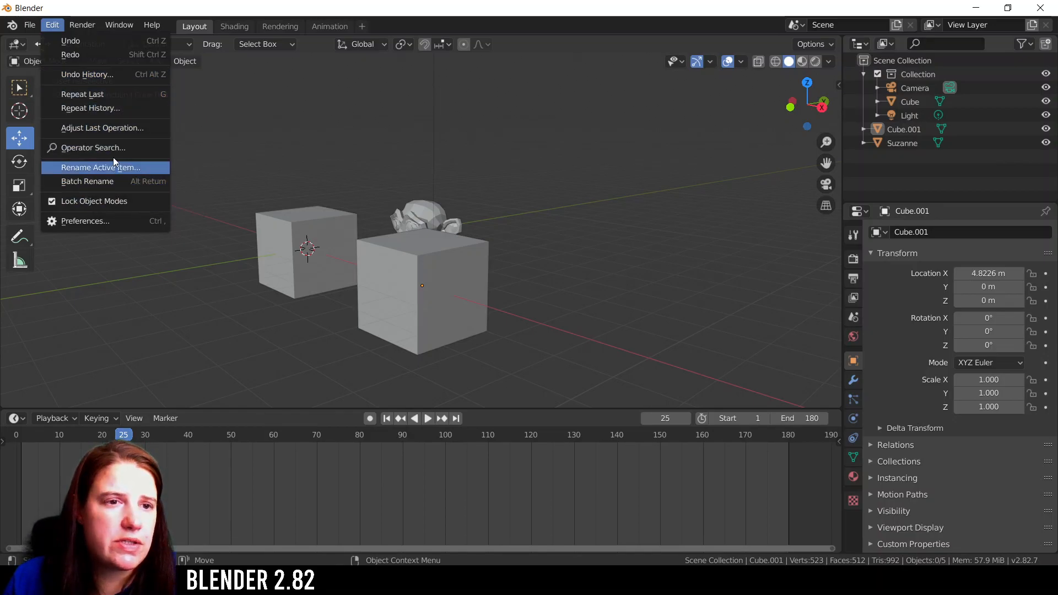
pyautogui.click(85, 222)
pyautogui.click(216, 92)
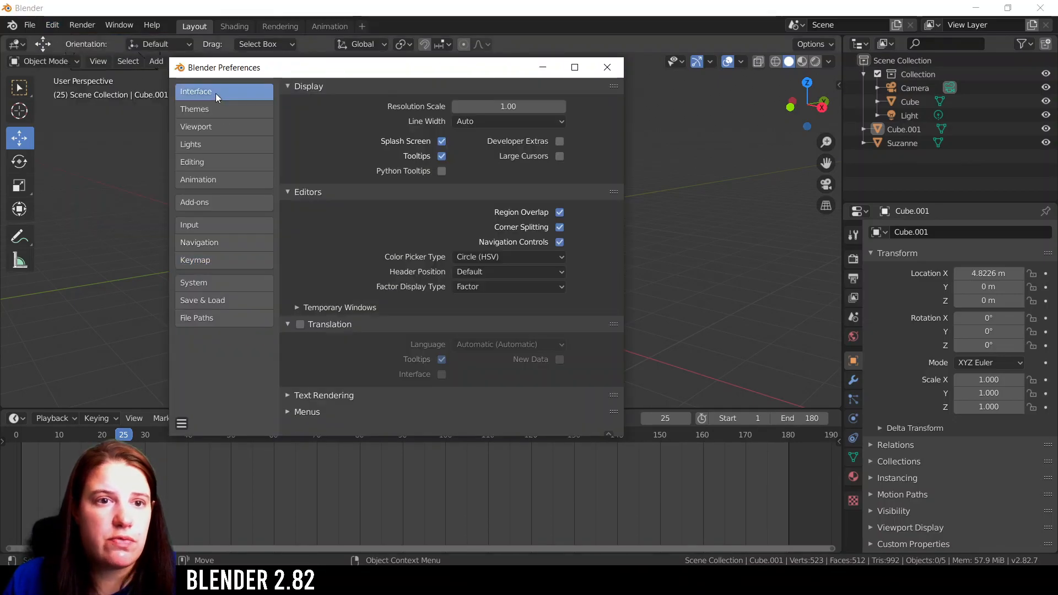
pyautogui.moveTo(627, 434); pyautogui.dragTo(771, 542)
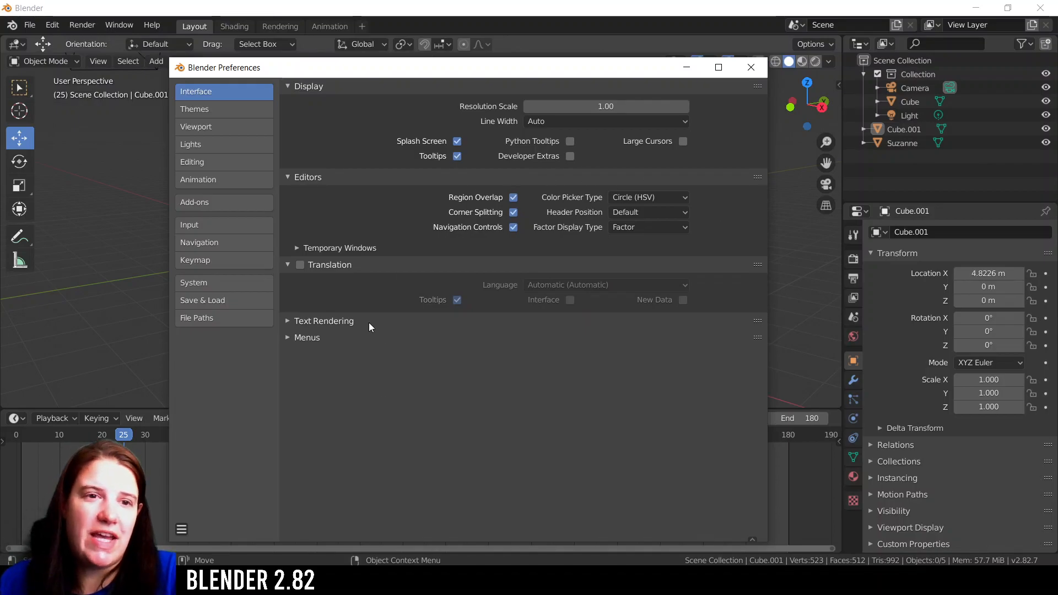
# Review the Themes, Viewport, Lights and Animation preferences, expanding the Viewport's Selection section
pyautogui.click(213, 108)
pyautogui.click(193, 126)
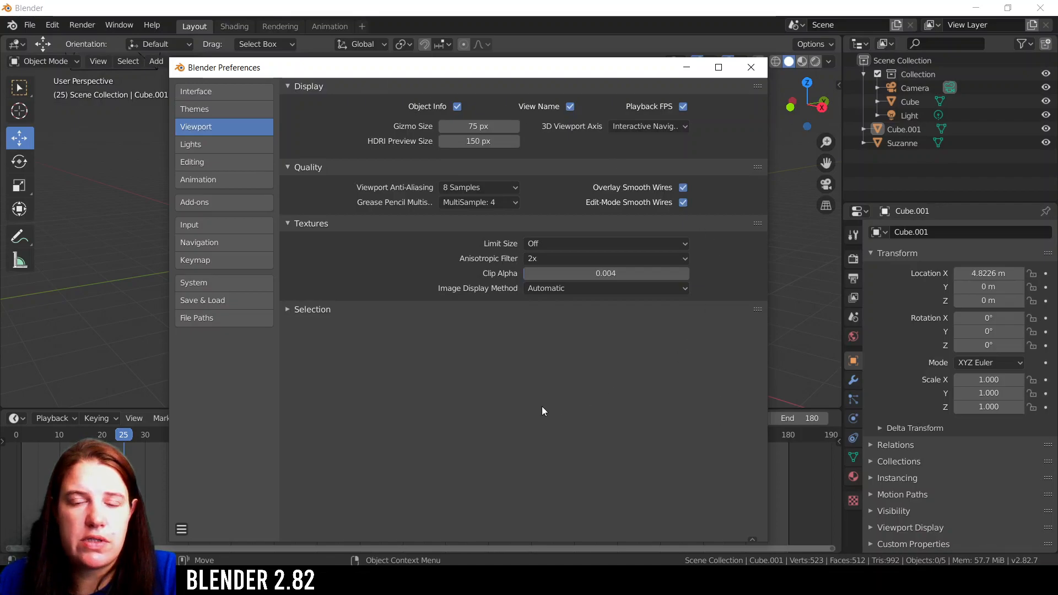
pyautogui.click(288, 310)
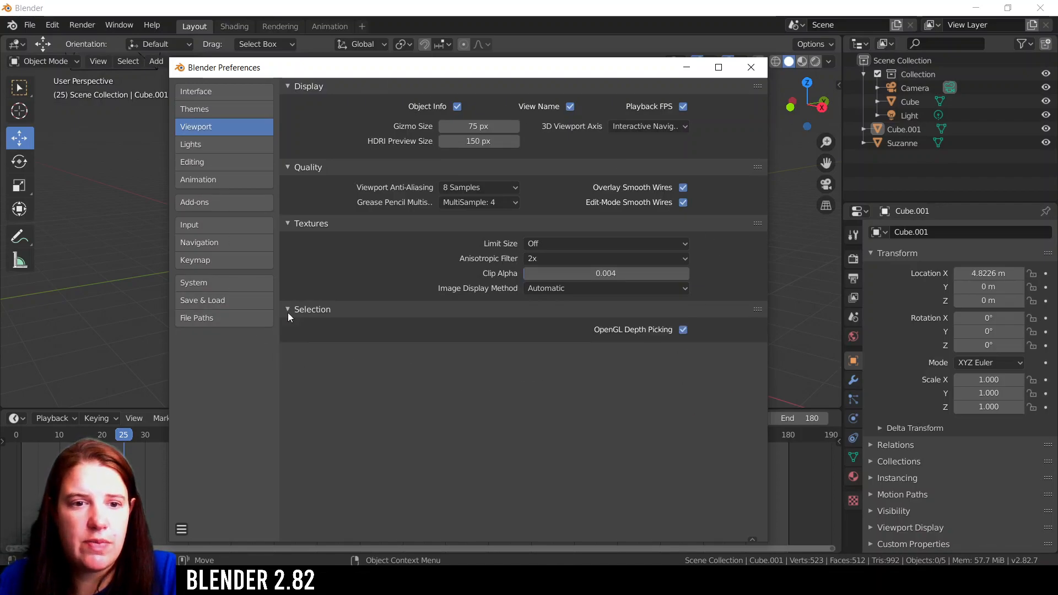
pyautogui.click(204, 145)
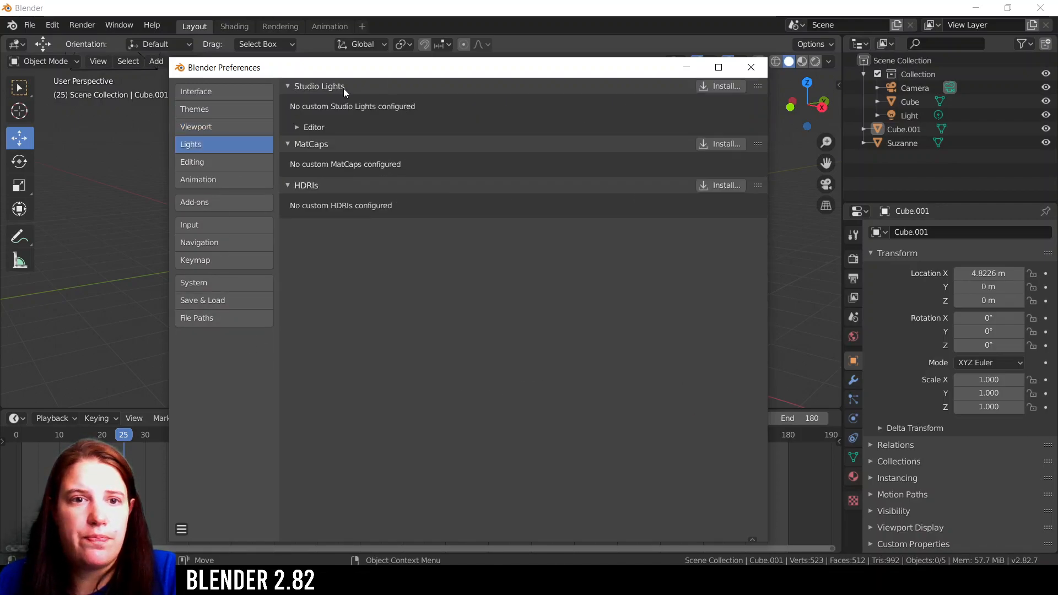
pyautogui.click(200, 180)
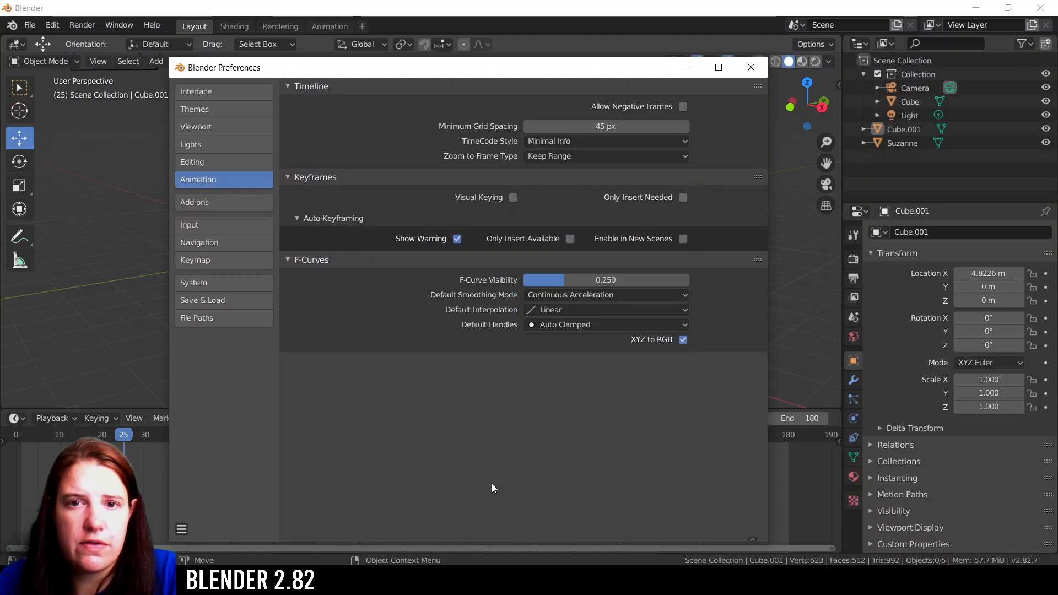
# Browse the Official, Community and Testing add-ons with the Enabled Add-ons Only filter, ending on the unfiltered Community list
pyautogui.click(193, 203)
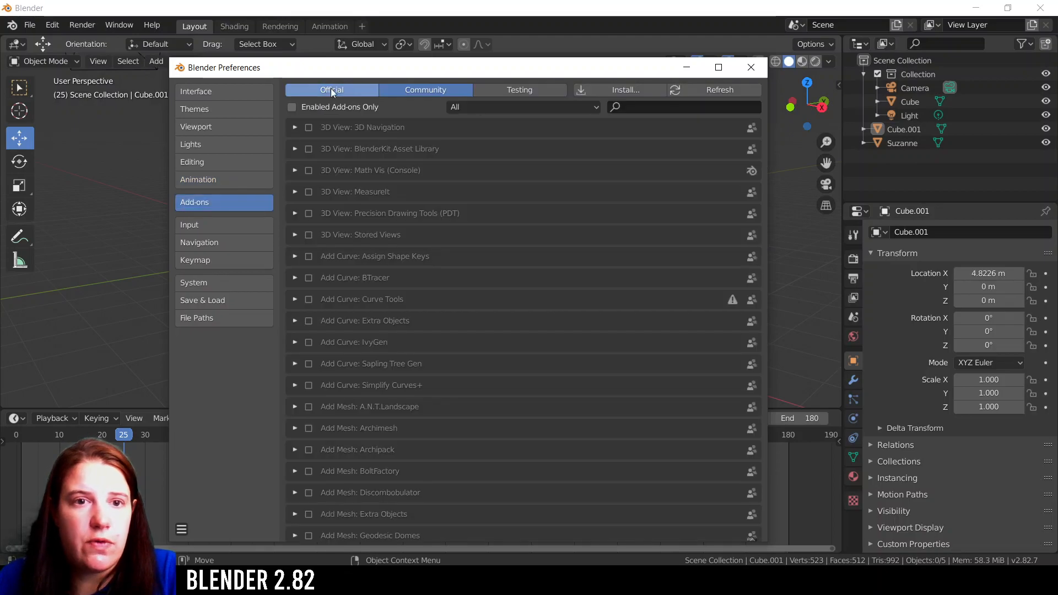
pyautogui.click(292, 109)
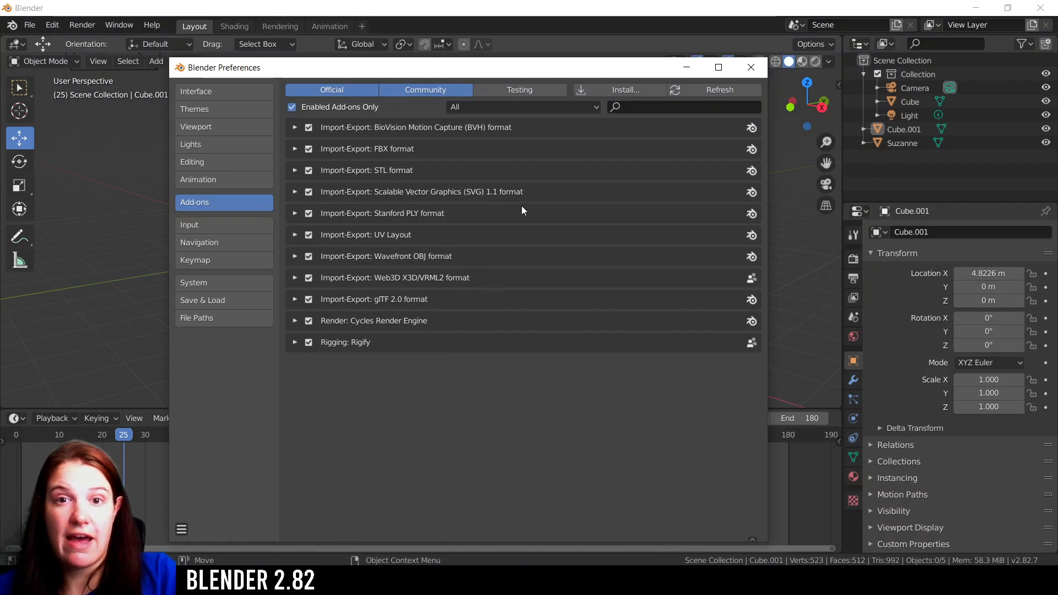
pyautogui.click(531, 91)
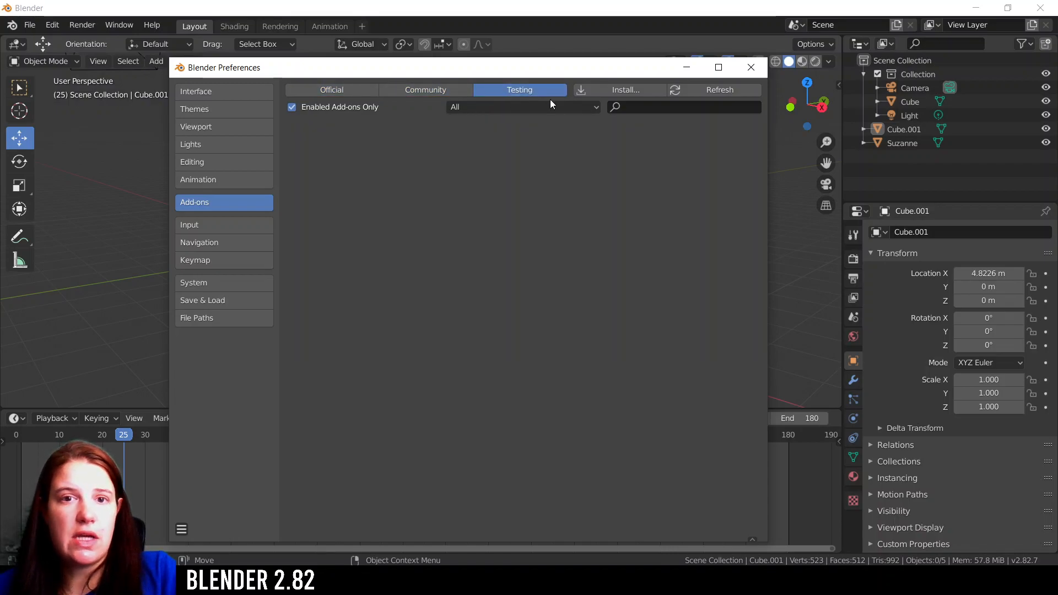
pyautogui.click(437, 91)
pyautogui.click(343, 88)
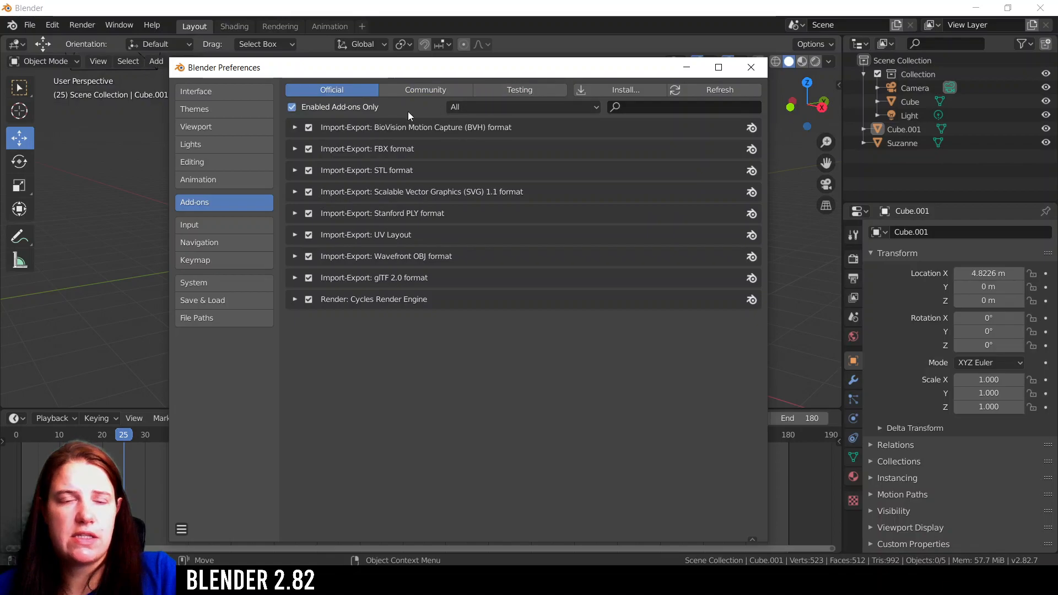
pyautogui.click(412, 91)
pyautogui.click(312, 107)
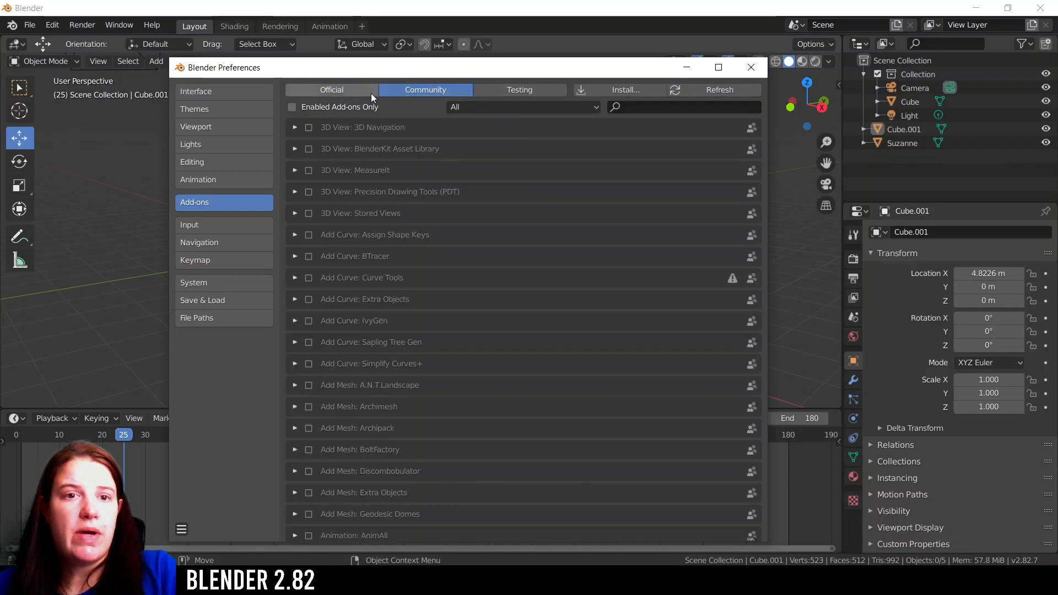
# Search the Community add-ons for "extra", clear the search, and list the Official add-ons
pyautogui.click(657, 106)
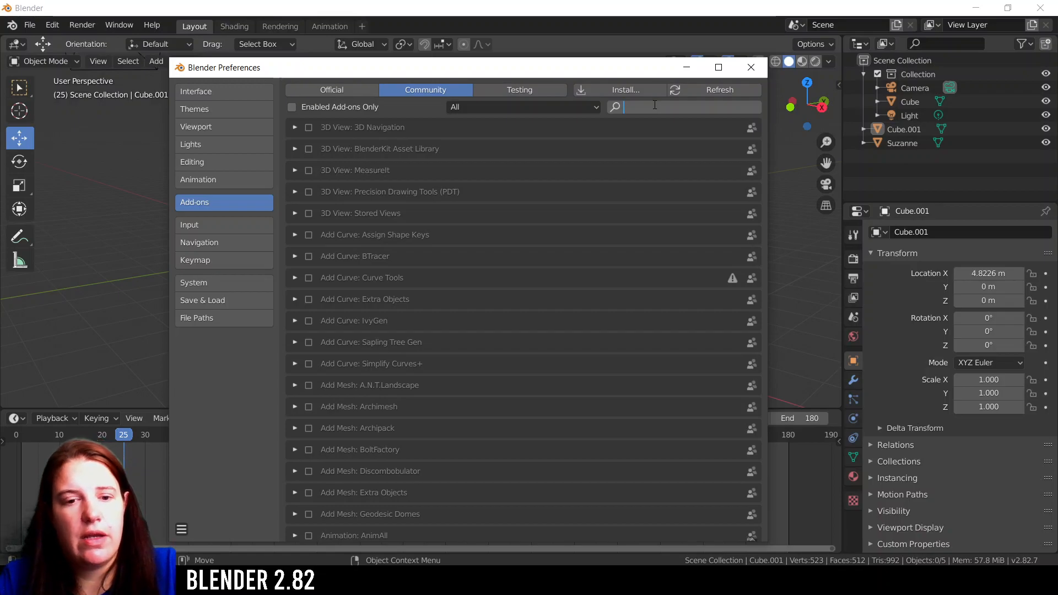
pyautogui.write('extra')
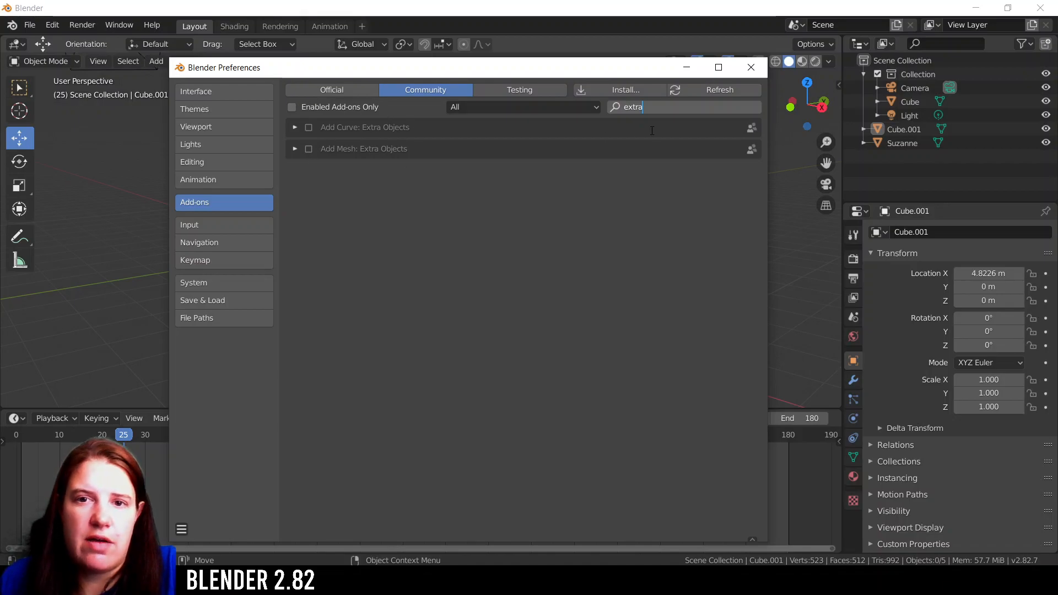
pyautogui.press('BackSpace')
pyautogui.press('BackSpace')
pyautogui.press('BackSpace')
pyautogui.press('BackSpace')
pyautogui.press('BackSpace')
pyautogui.press('Return')
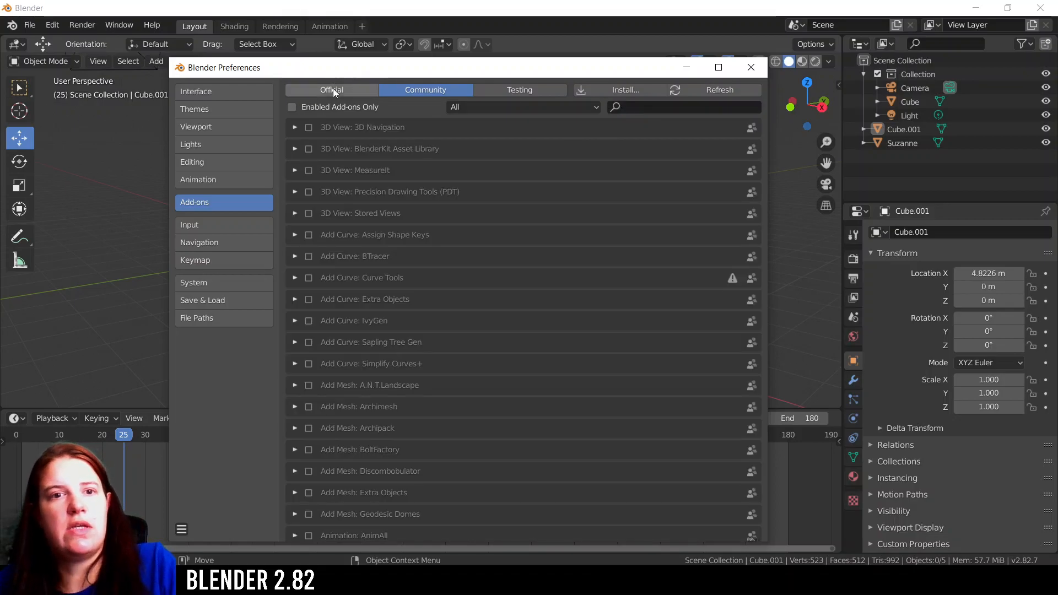
pyautogui.click(333, 88)
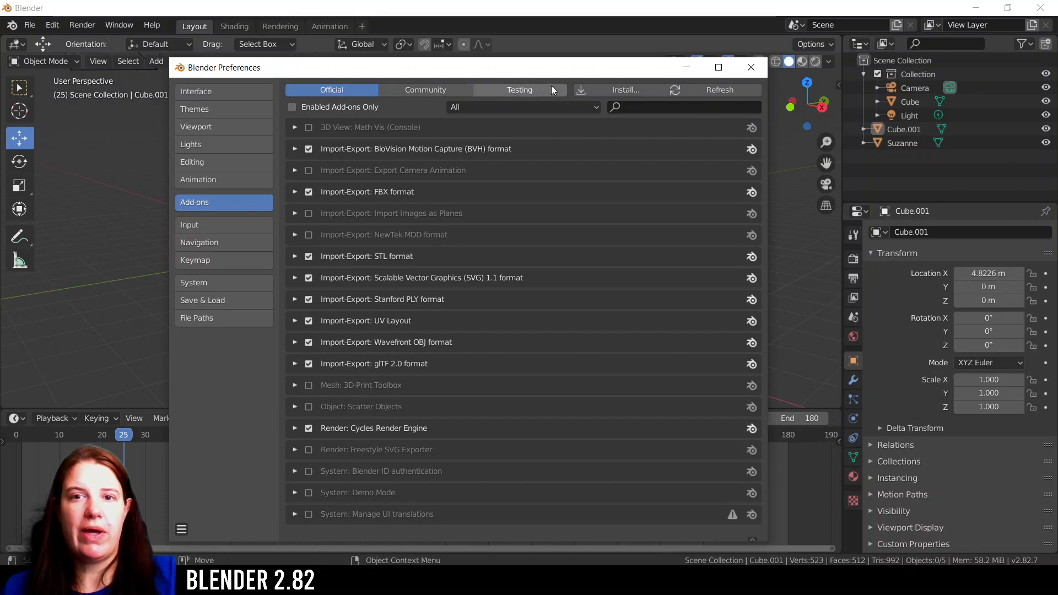
# Review the Input, Navigation, Keymap, System, Save & Load, File Paths and Interface preferences, and close the Preferences window
pyautogui.click(194, 225)
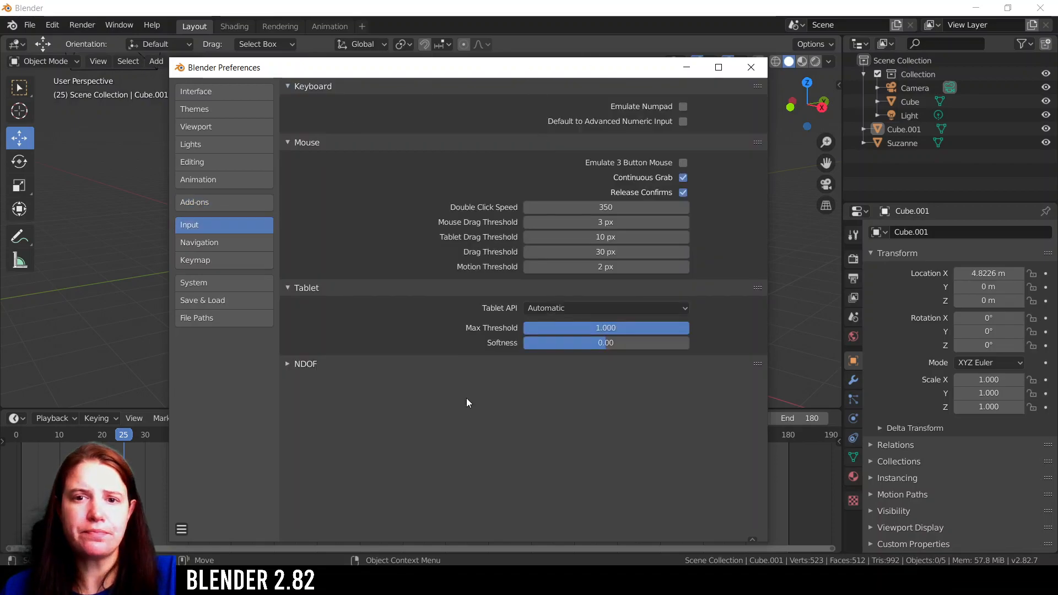
pyautogui.click(205, 241)
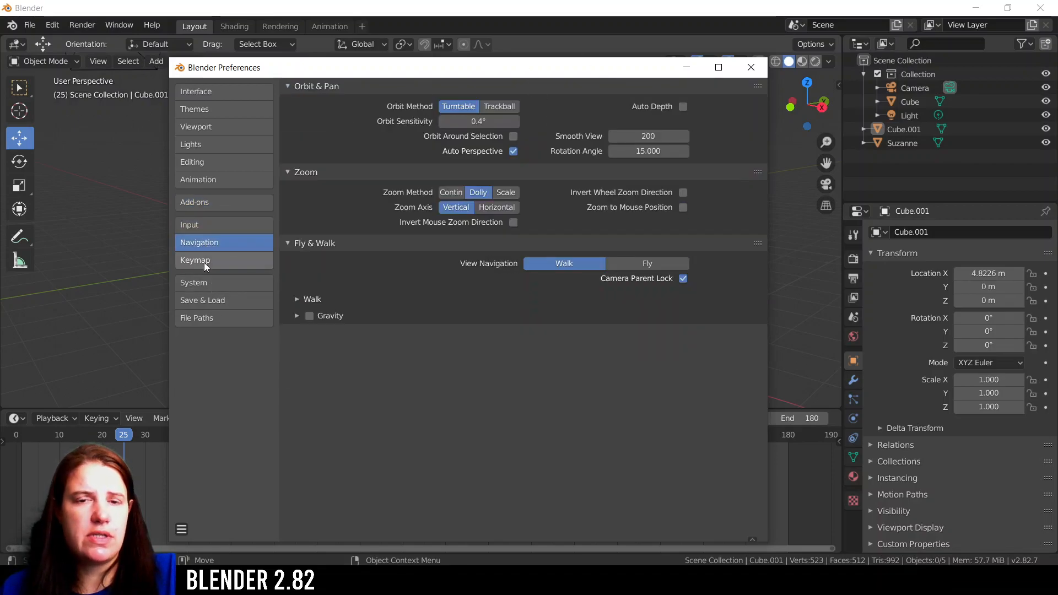
pyautogui.click(204, 264)
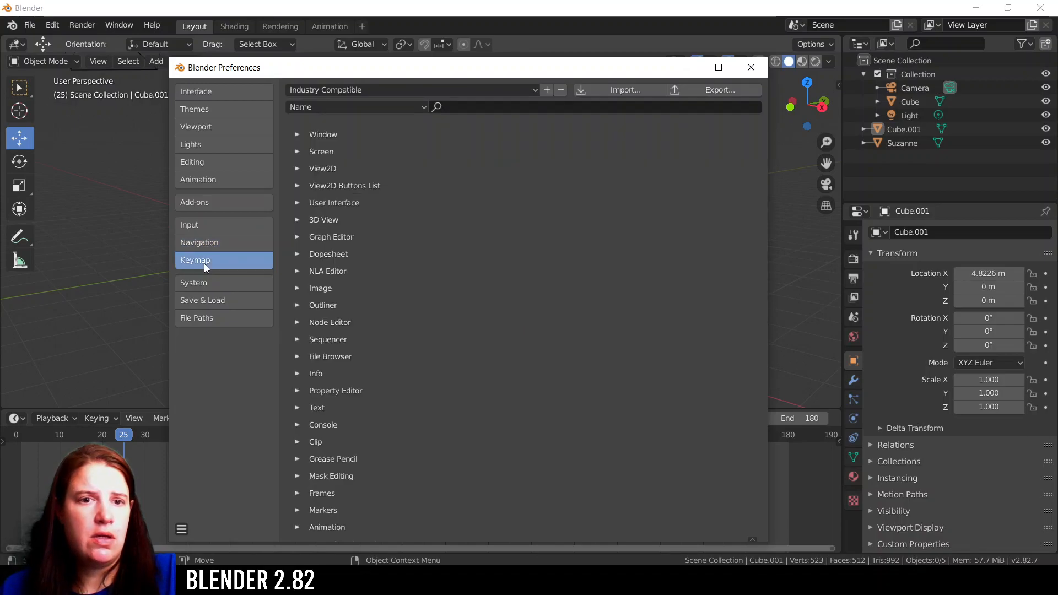
pyautogui.click(199, 286)
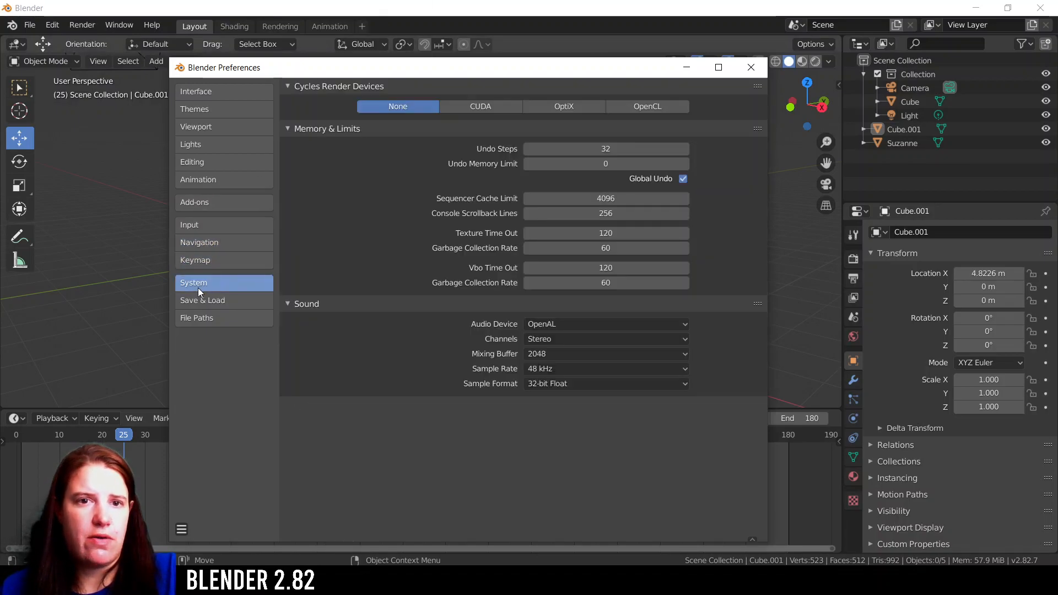
pyautogui.click(222, 307)
pyautogui.click(218, 321)
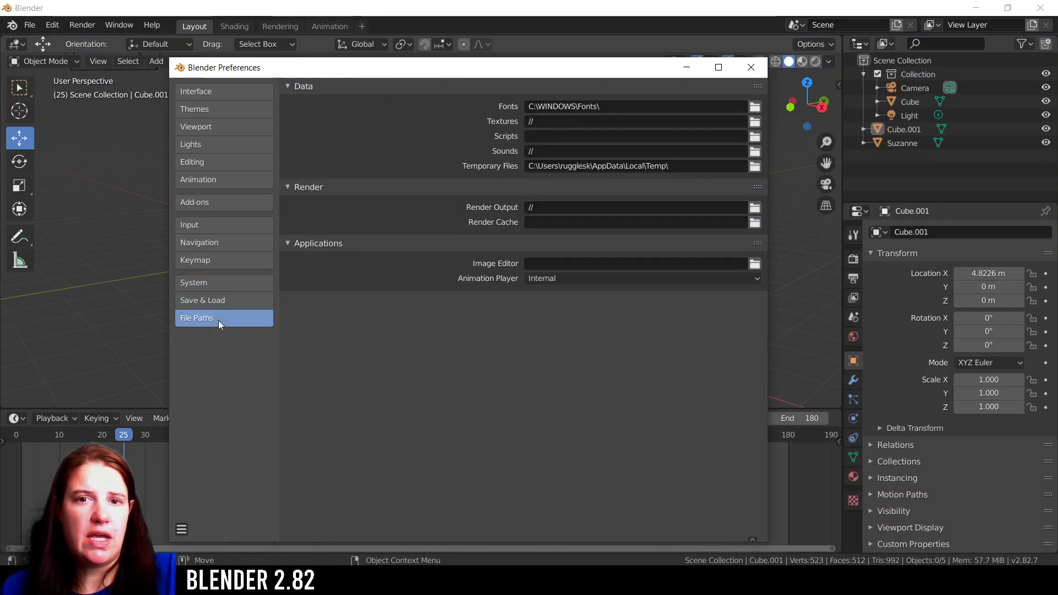
pyautogui.click(221, 90)
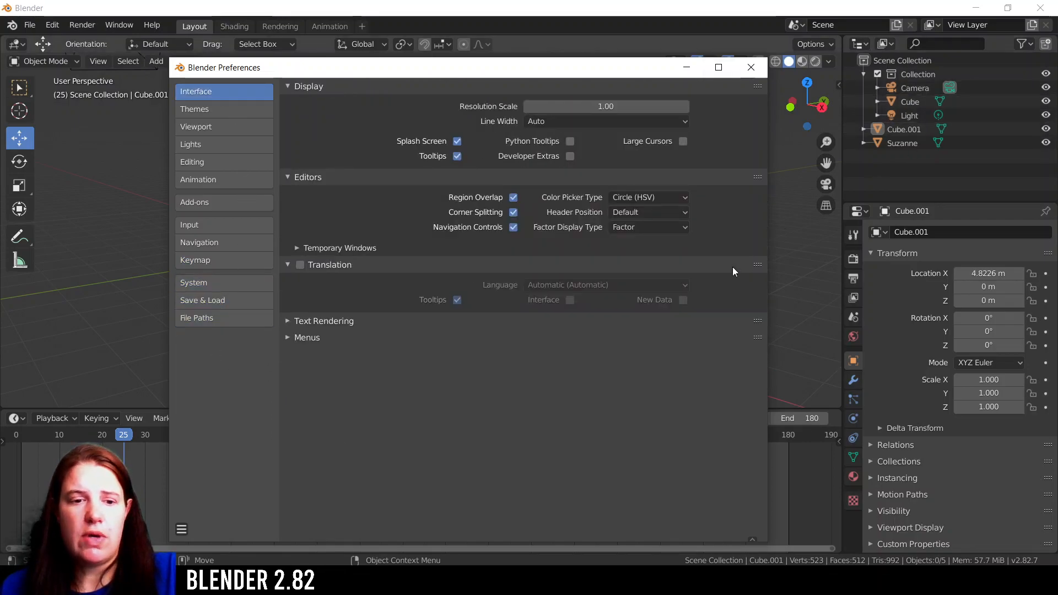
pyautogui.click(750, 67)
# Examine the file commands, including the formats available for import
pyautogui.click(30, 25)
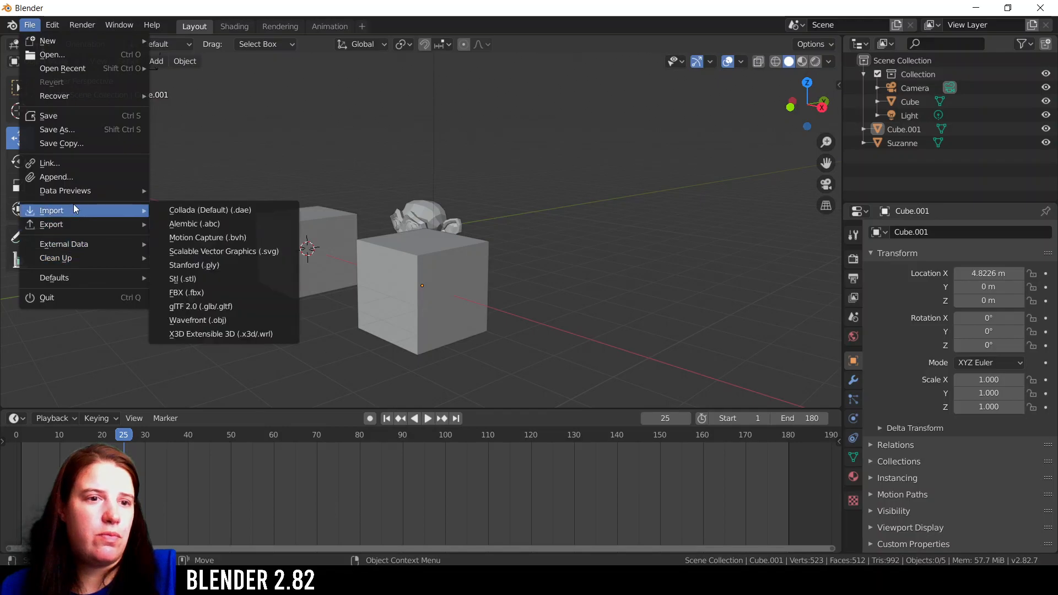
pyautogui.moveTo(58, 213)
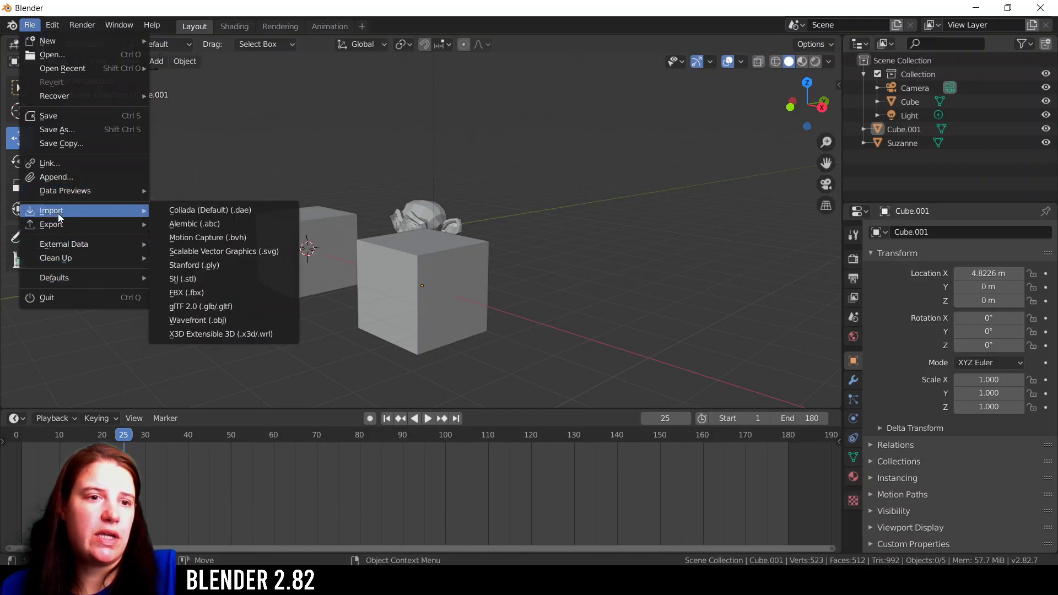
pyautogui.moveTo(126, 257)
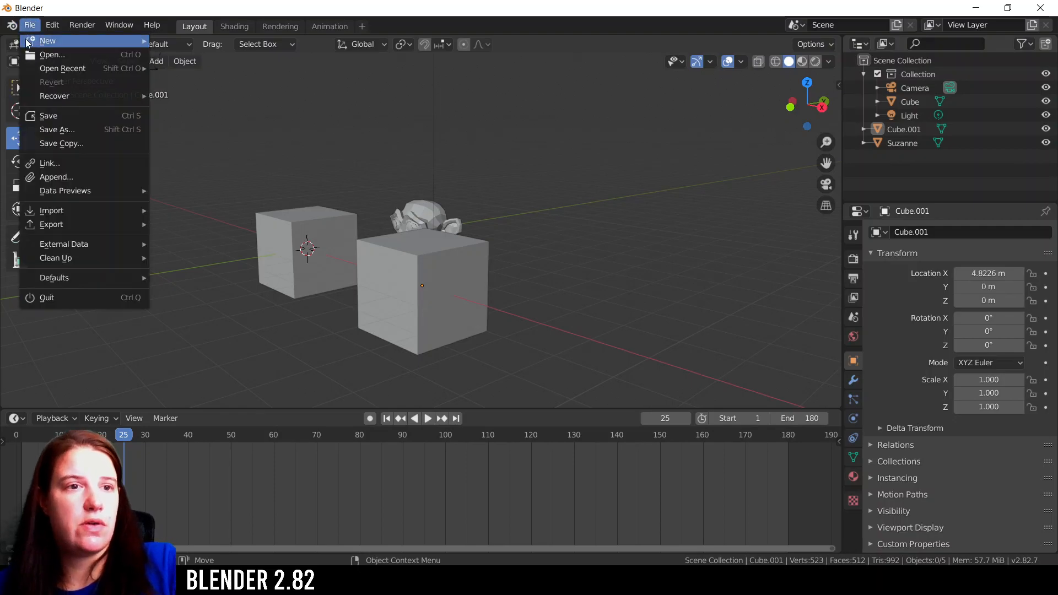
# Show the Blender splash screen with its new-file templates and recent files, and dismiss it
pyautogui.click(11, 25)
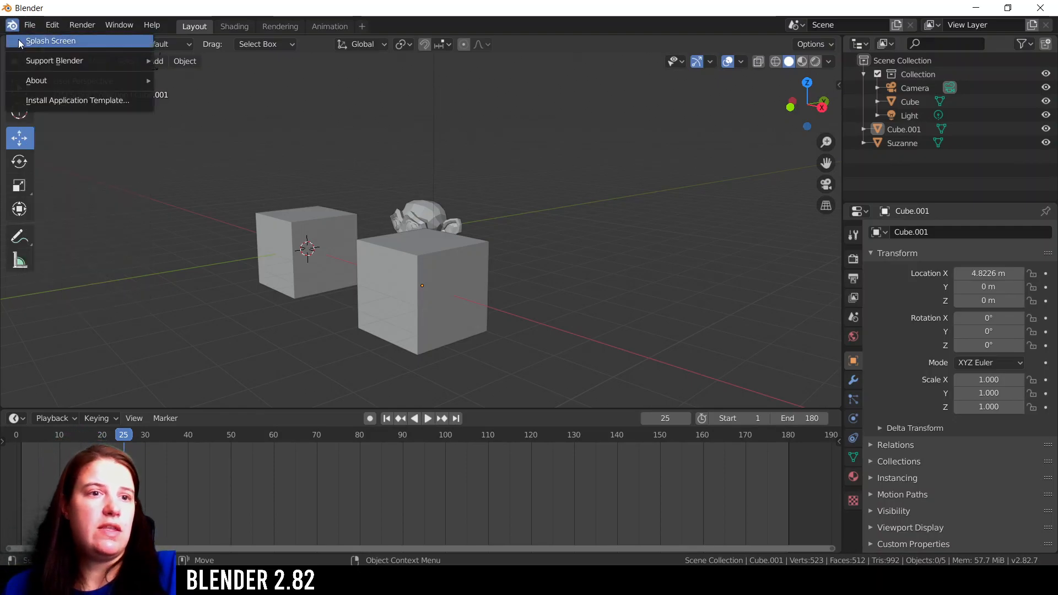
pyautogui.click(19, 43)
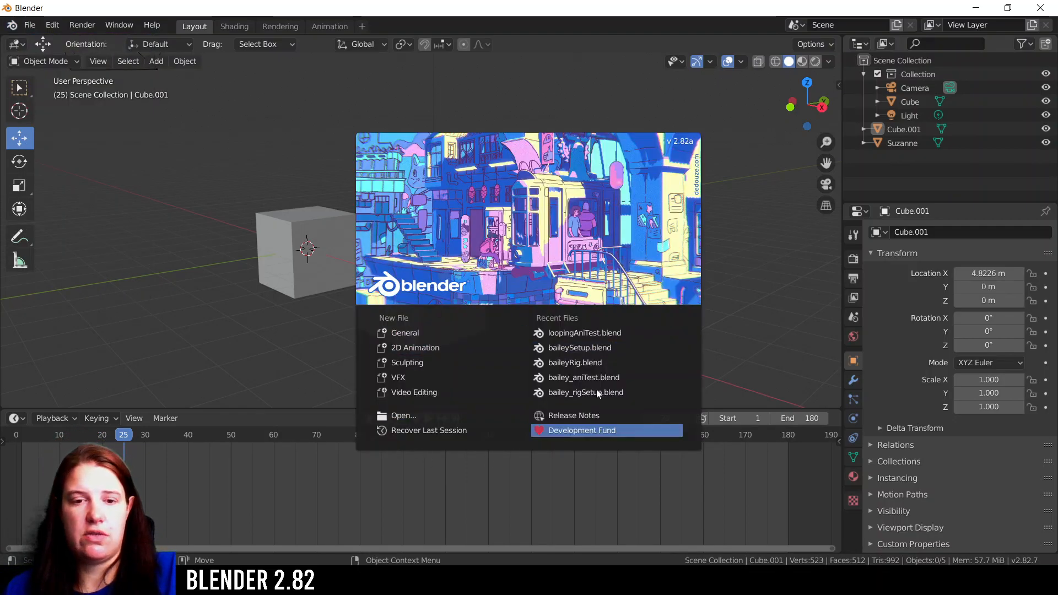
pyautogui.click(692, 165)
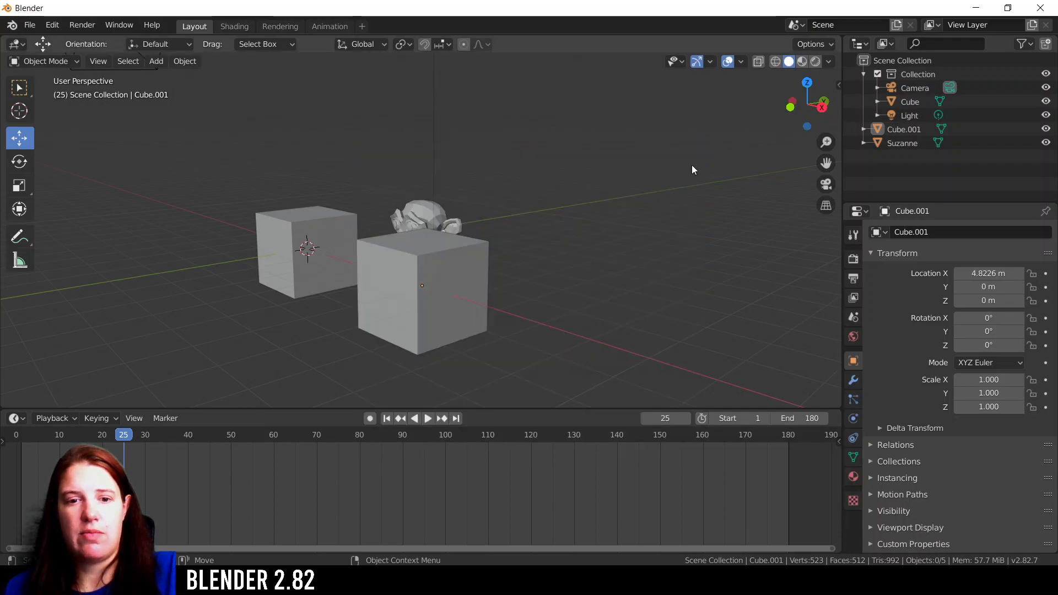